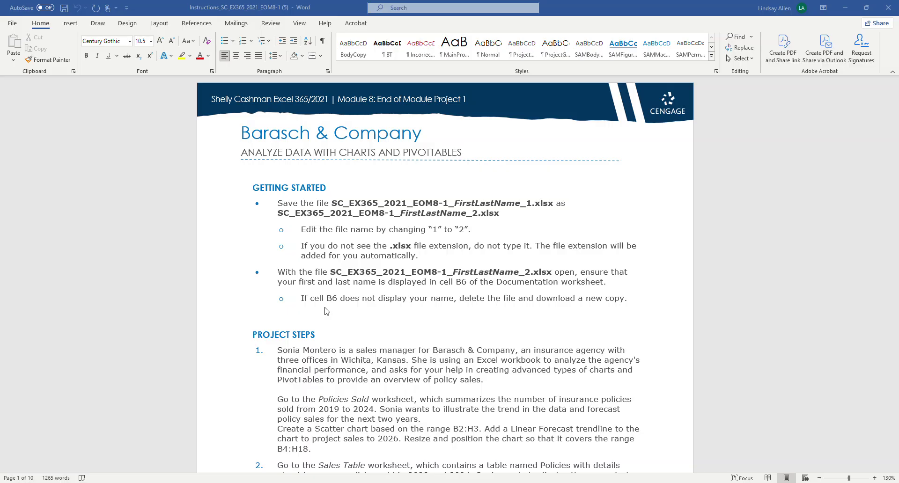
Read the Getting Started notes and project step 1 in the instructions document
scroll(325, 310, "down", 3)
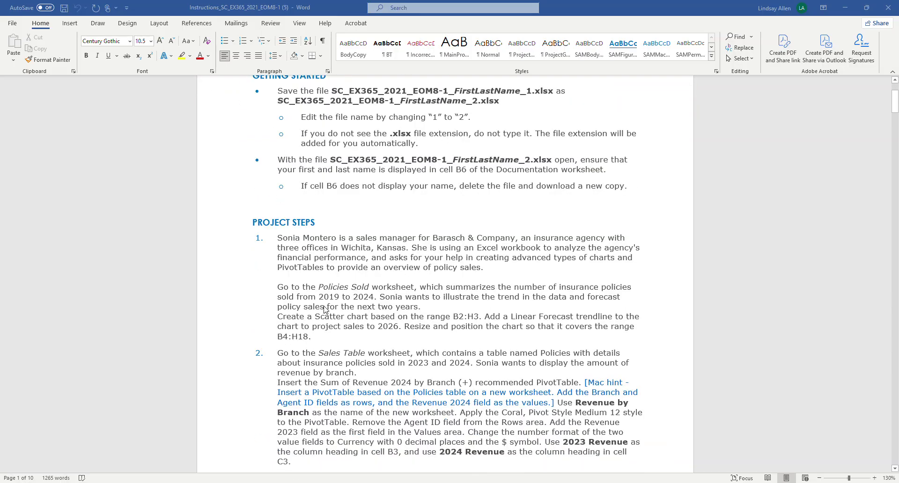
scroll(326, 310, "down", 1)
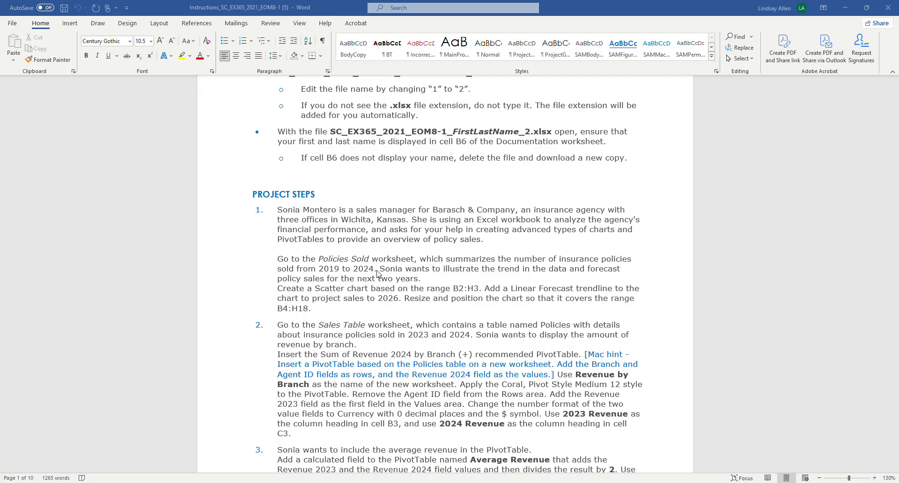
scroll(377, 273, "up", 3, "ctrl")
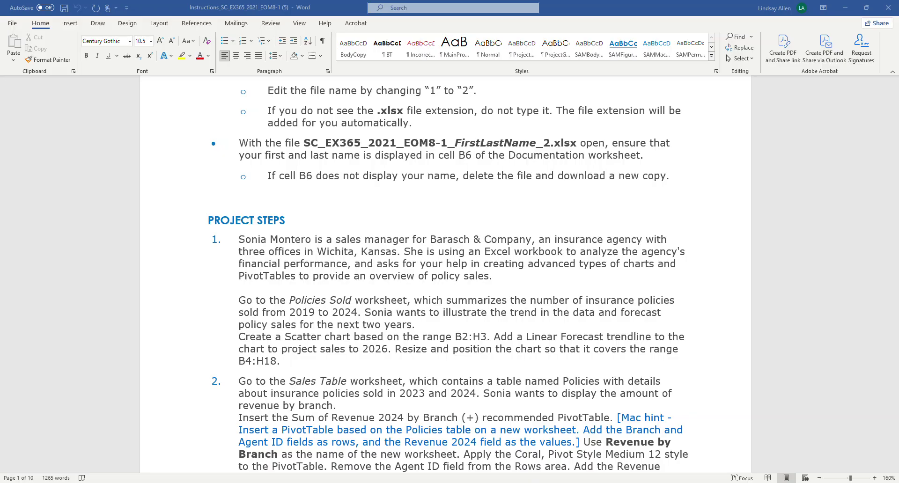
Switch to Excel and insert a Scatter chart based on range B2:H3 of the Policies Sold worksheet
left_click(271, 461)
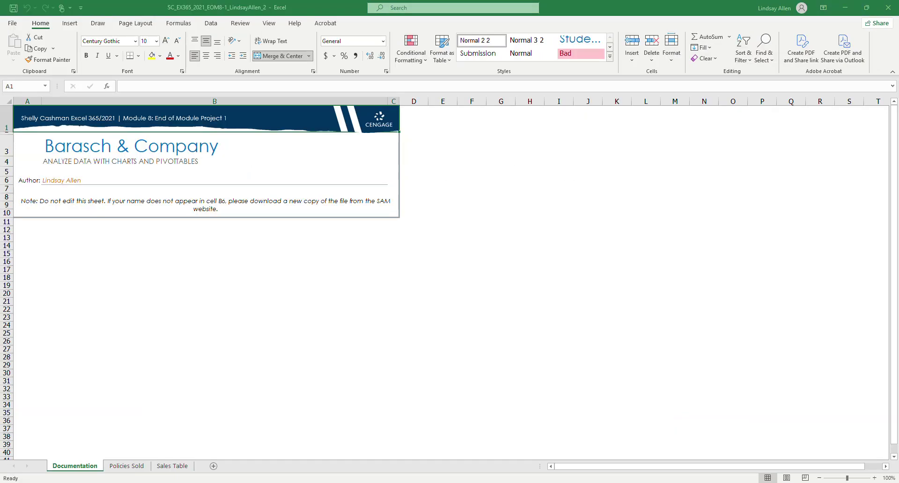
left_click(128, 467)
left_click_drag(73, 135, 310, 149)
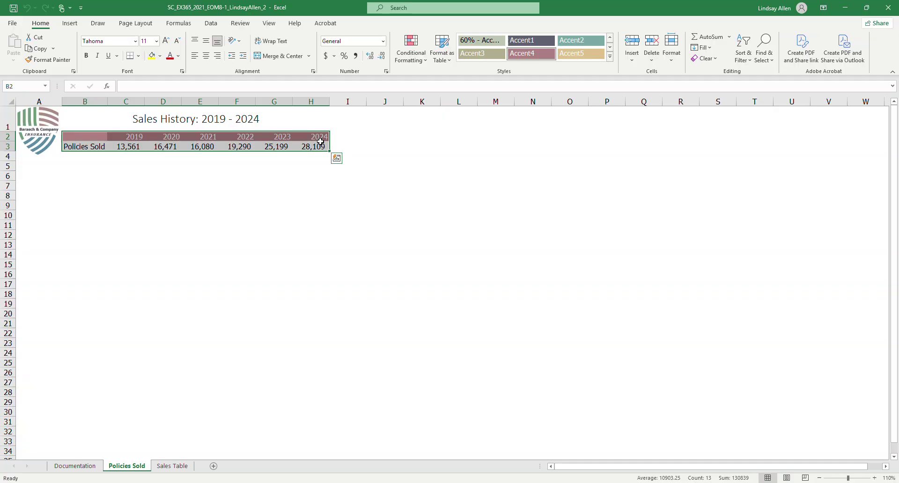
left_click(337, 159)
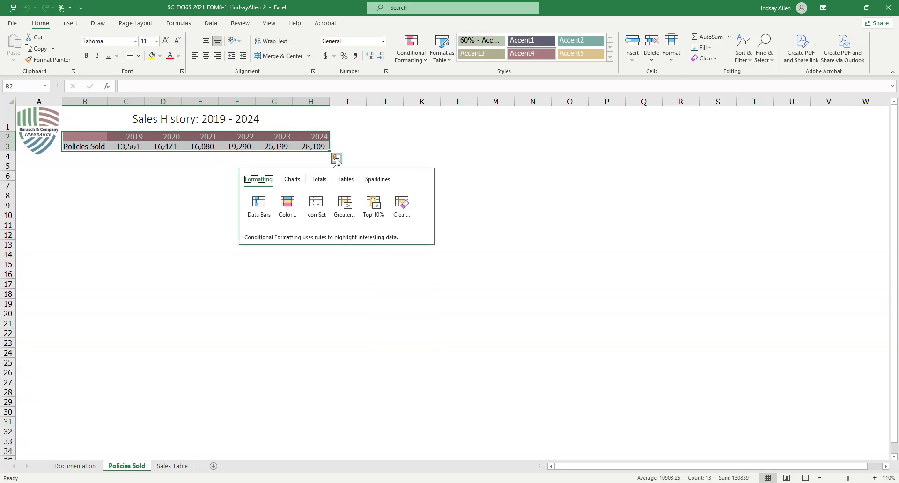
left_click(294, 181)
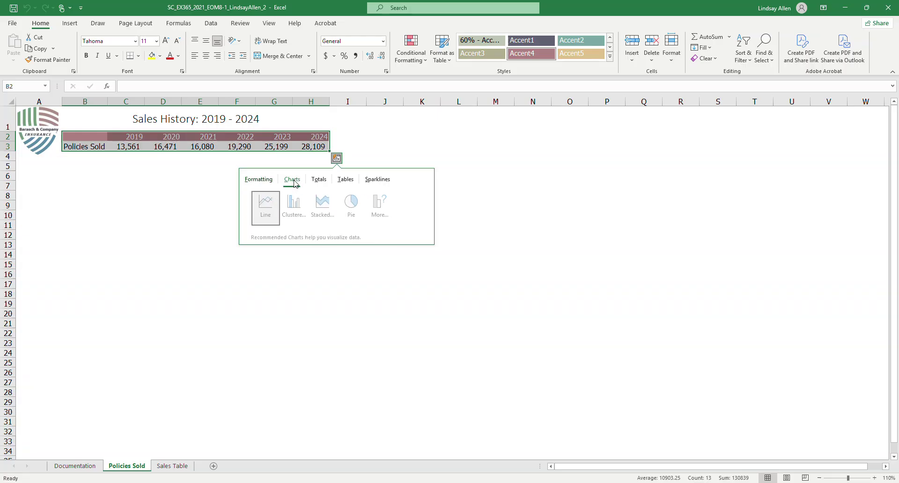
left_click(378, 210)
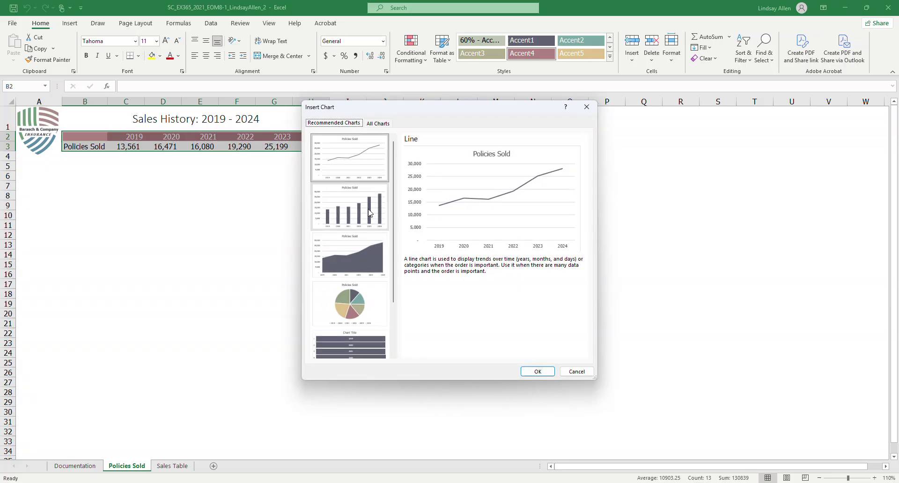
left_click(377, 123)
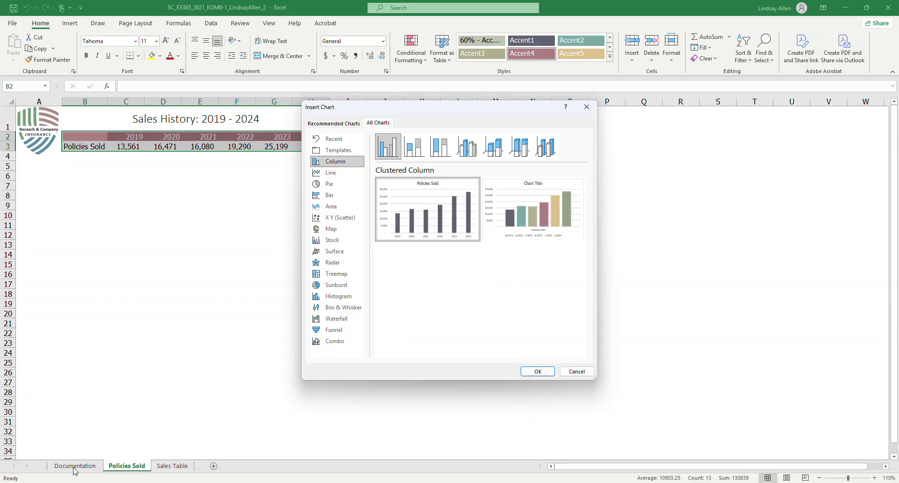
mouse_move(285, 481)
left_click(292, 448)
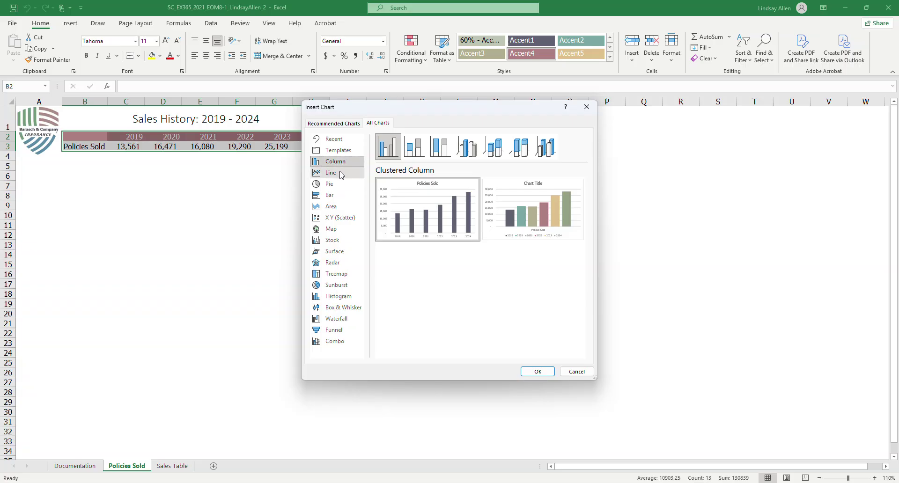
left_click(336, 222)
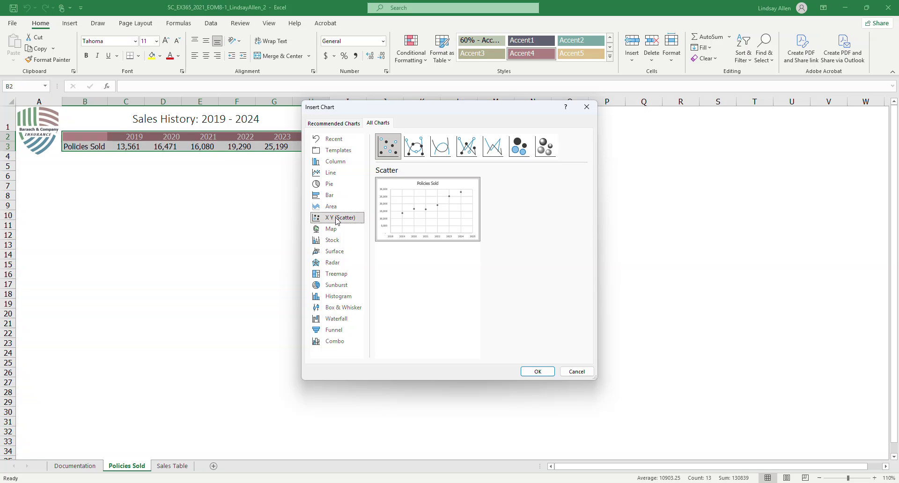
left_click(538, 372)
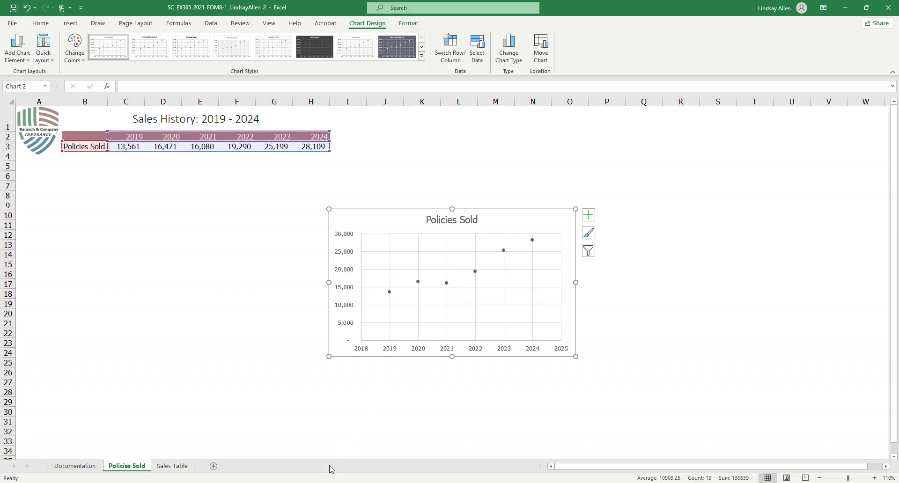
Check the instructions in Word, return to Excel, and add a Linear Forecast trendline to the Policies Sold scatter chart
mouse_move(285, 479)
left_click(286, 455)
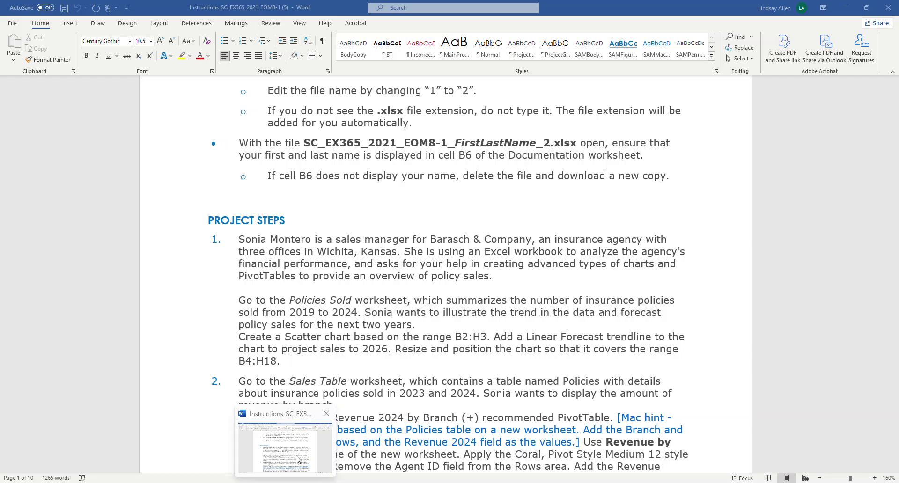
left_click(298, 459)
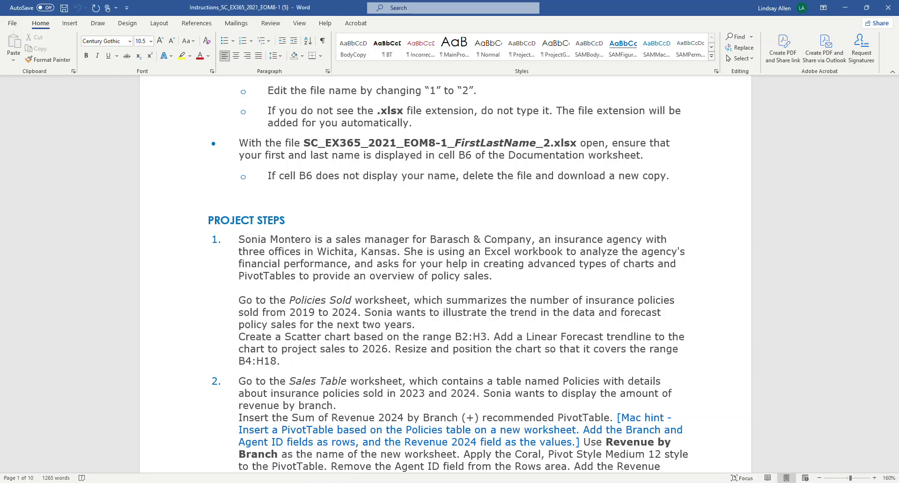
left_click(295, 453)
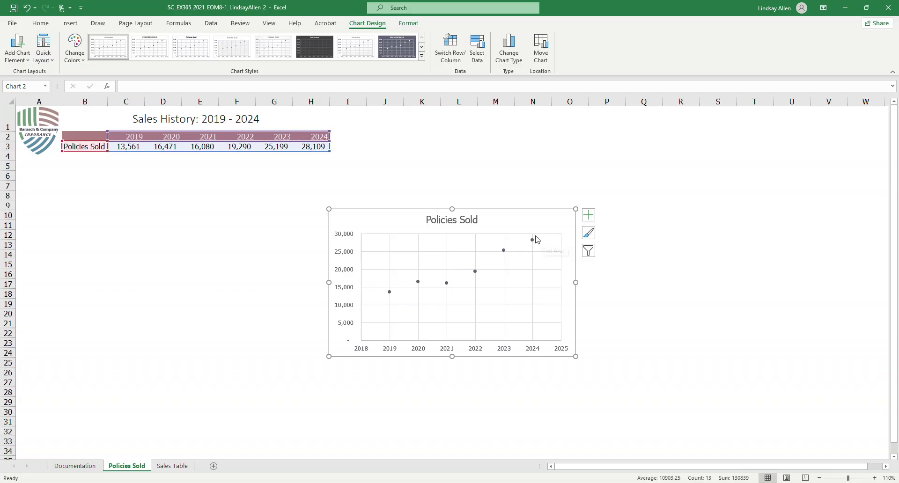
left_click(591, 219)
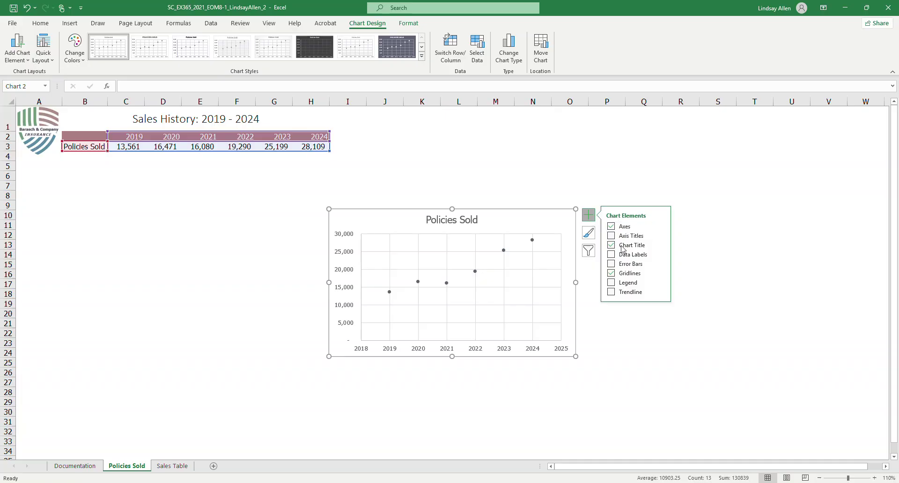
left_click(611, 293)
left_click(660, 292)
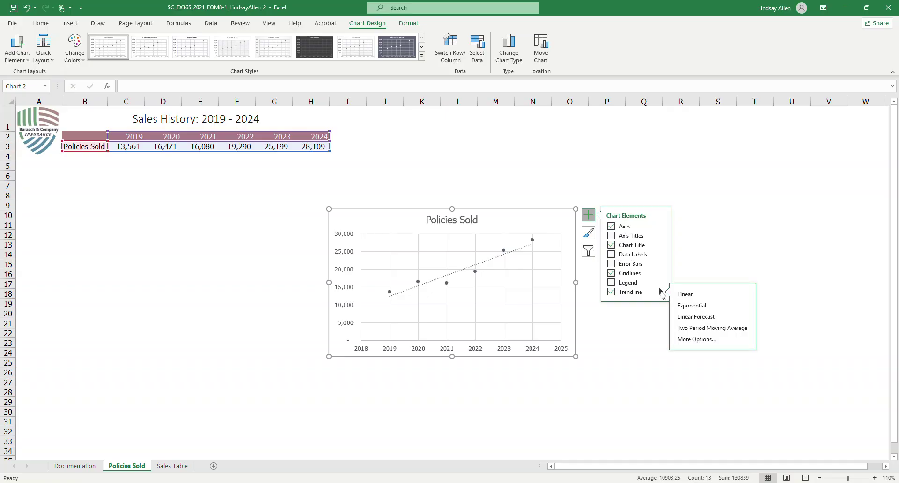
left_click(703, 317)
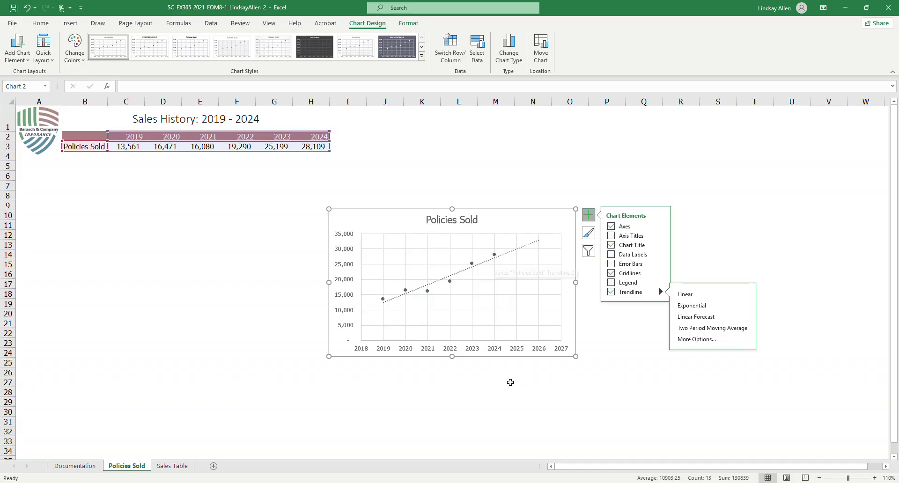
Move and resize the Policies Sold chart so that it covers the range B4:H18
mouse_move(286, 482)
mouse_move(307, 450)
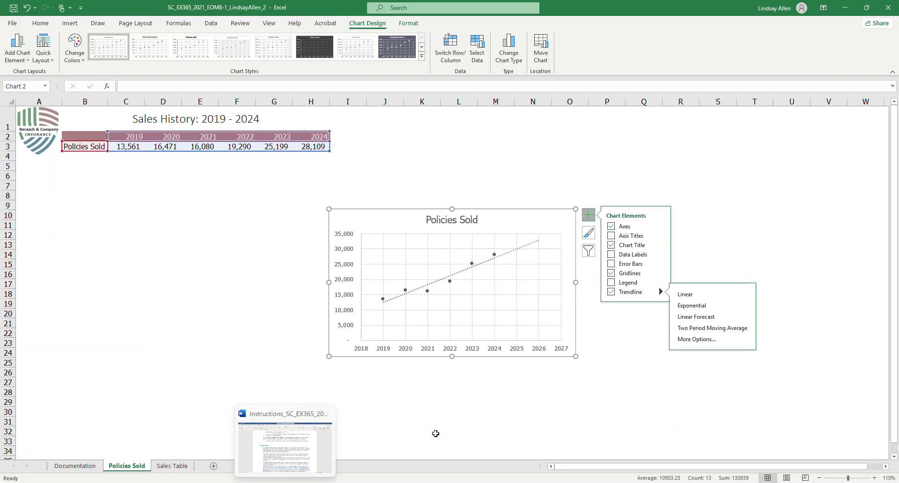
left_click(427, 437)
left_click(523, 225)
left_click_drag(523, 225, 259, 169)
mouse_move(310, 302)
left_mouse_down()
mouse_move(321, 287)
mouse_move(311, 298)
mouse_move(322, 295)
left_mouse_up()
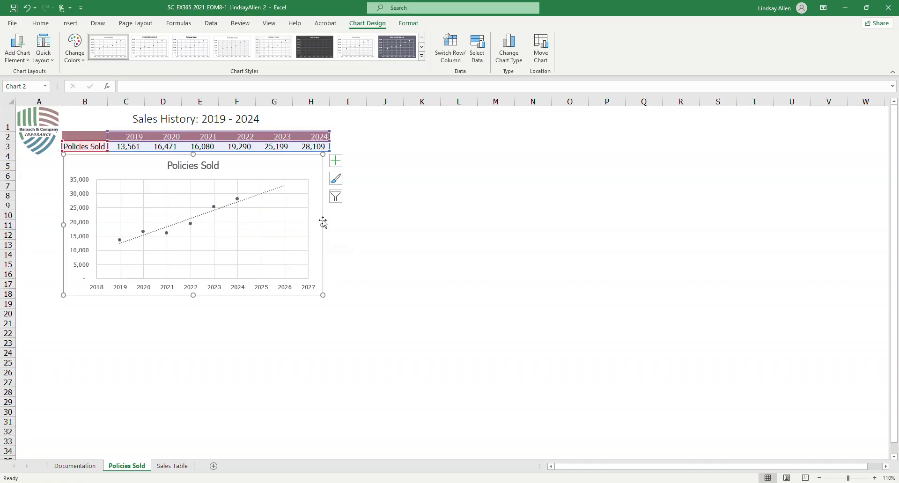
left_click_drag(323, 296, 328, 295)
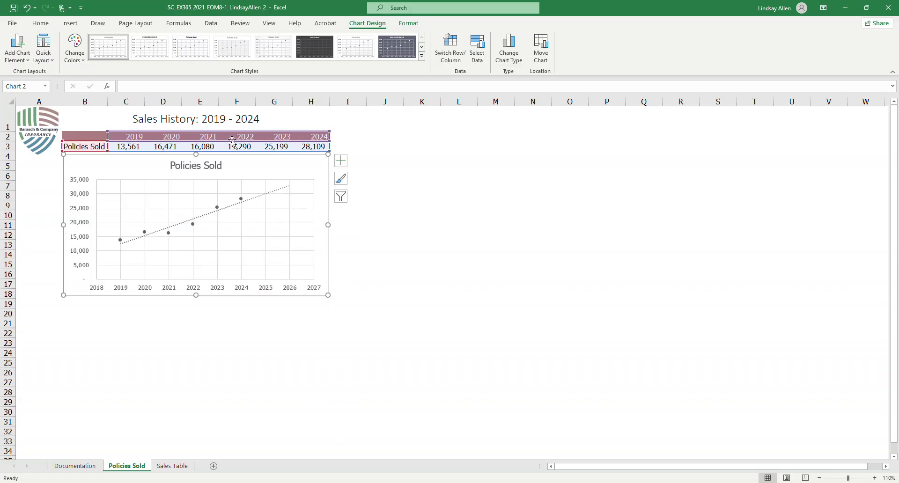
left_click(79, 310)
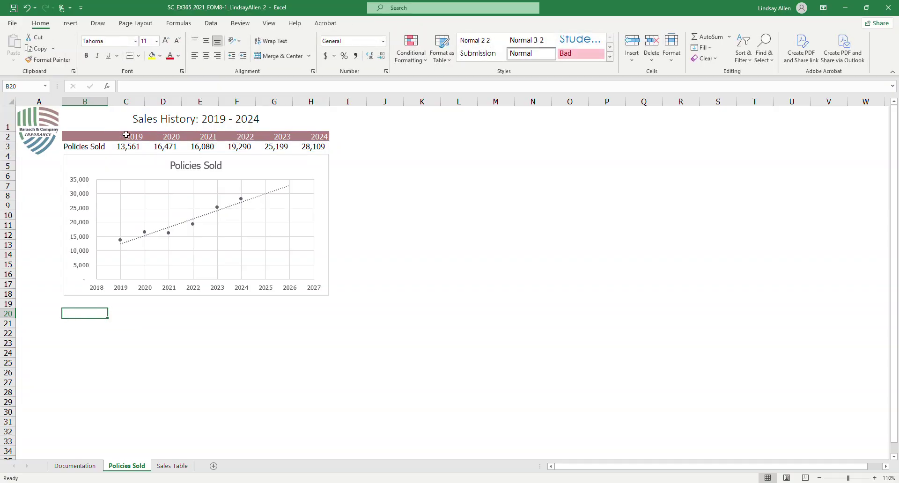
Switch to Word and highlight the text of project step 1 in yellow
left_click(299, 478)
left_click_drag(286, 355, 239, 239)
left_click(183, 56)
left_click(377, 364)
scroll(378, 363, "down", 5)
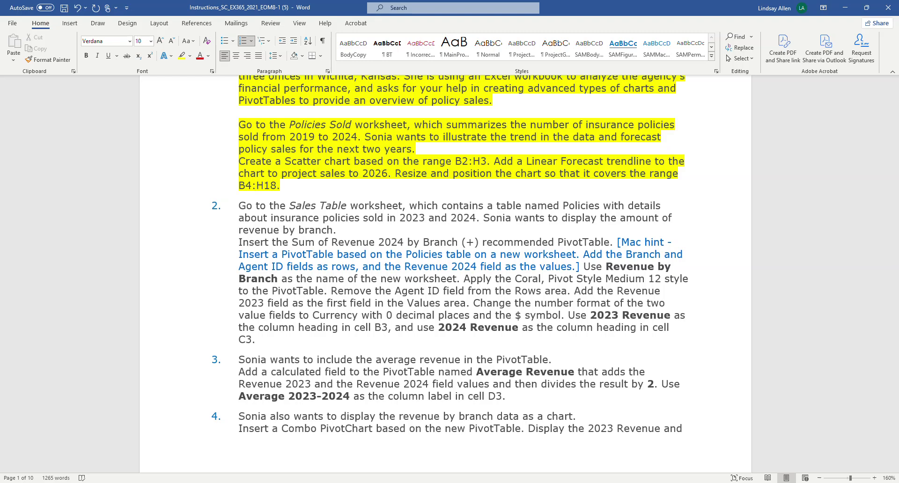
Switch to Excel and select cell C6 in the Policies table on the Sales Table worksheet
mouse_move(265, 480)
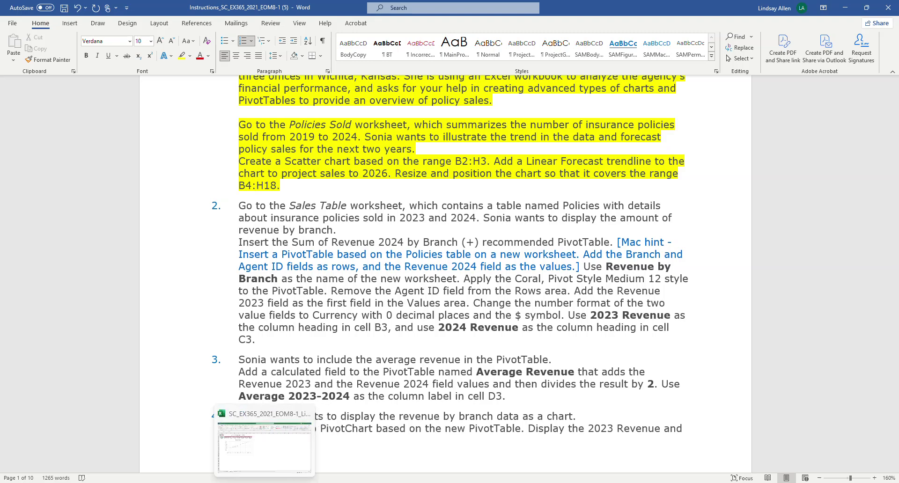
left_click(269, 469)
left_click(177, 465)
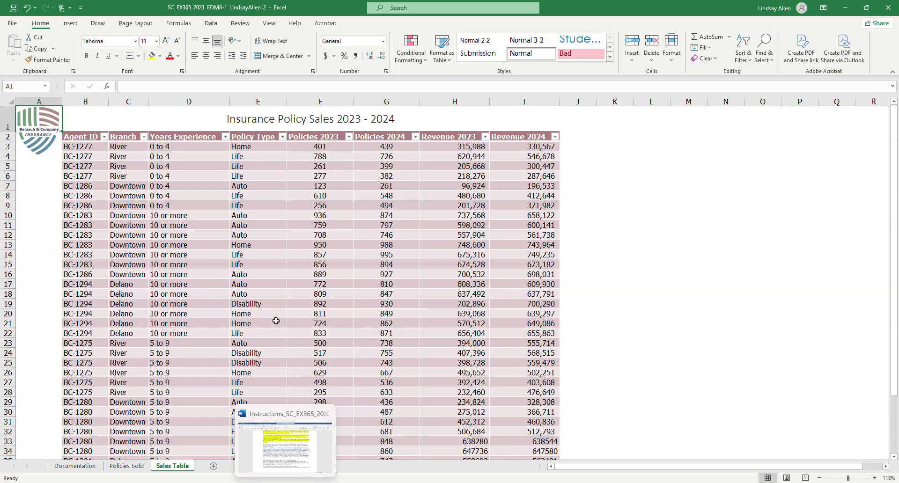
left_click(144, 173)
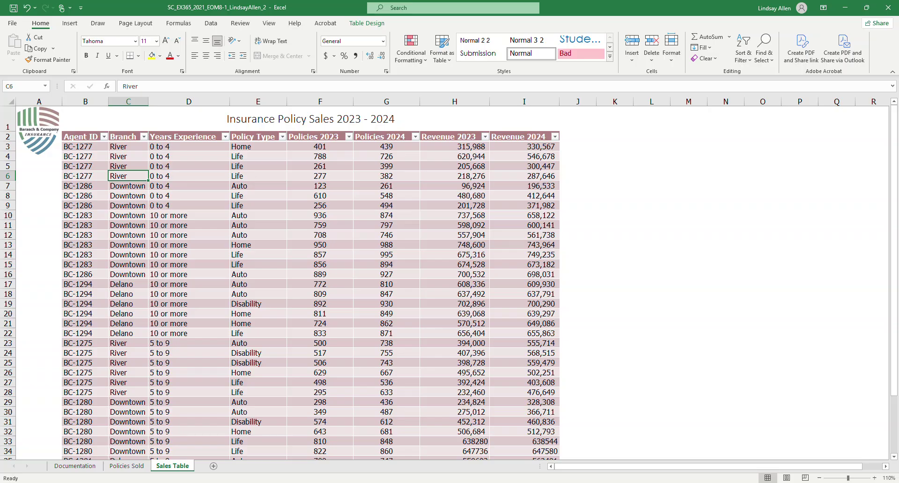
Check project step 2 in Word, return to Excel, and insert the Sum of Revenue 2024 by Branch (+) recommended PivotTable from the Policies table
mouse_move(296, 448)
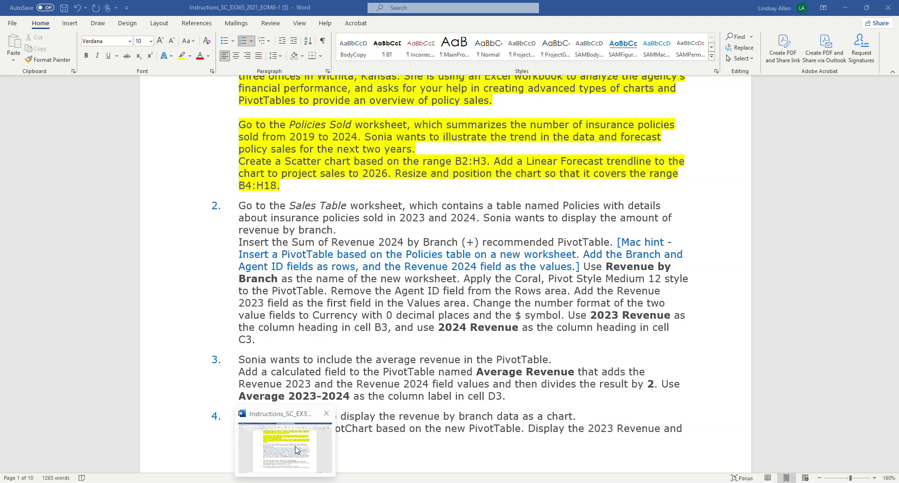
left_click(295, 448)
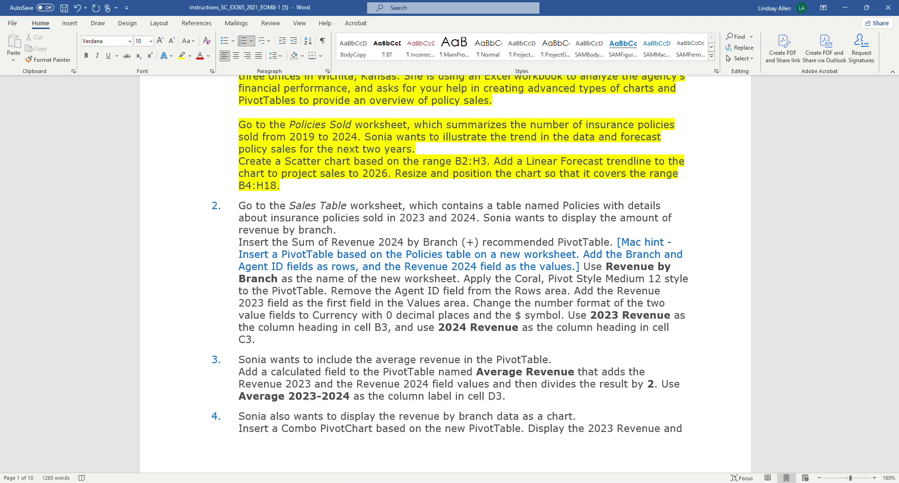
mouse_move(267, 480)
left_click(264, 437)
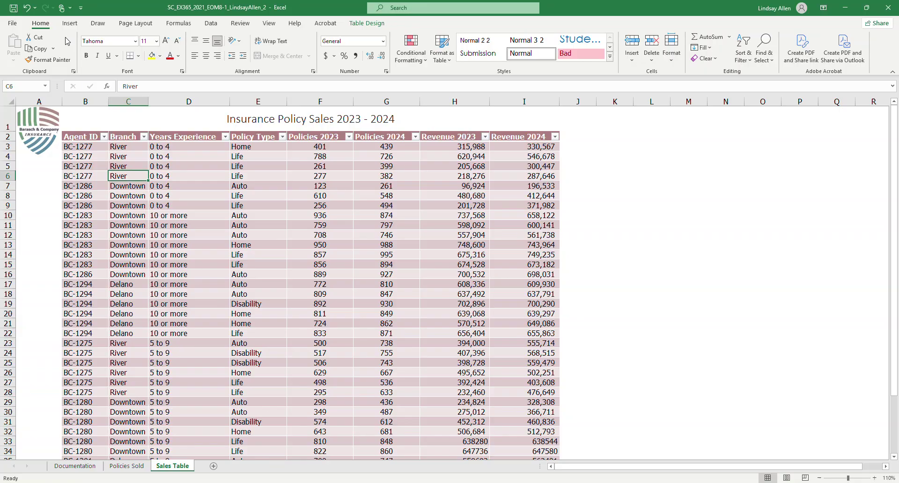
left_click(70, 23)
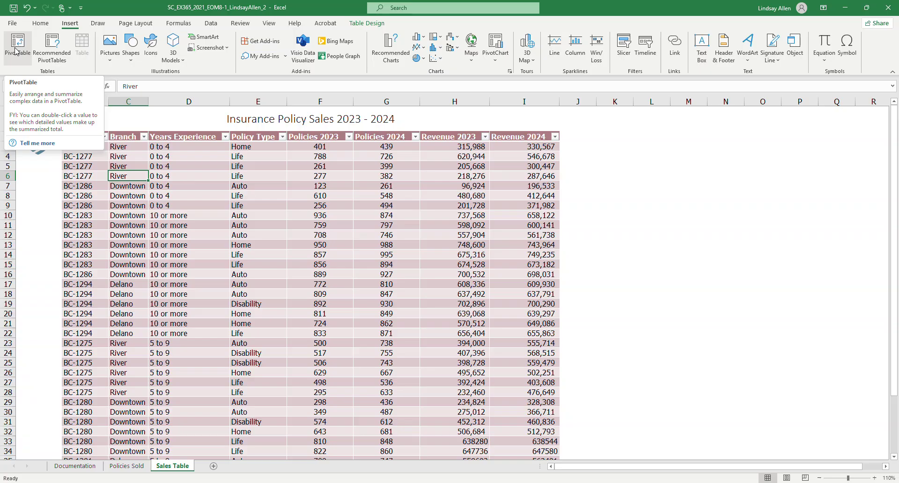
left_click(49, 50)
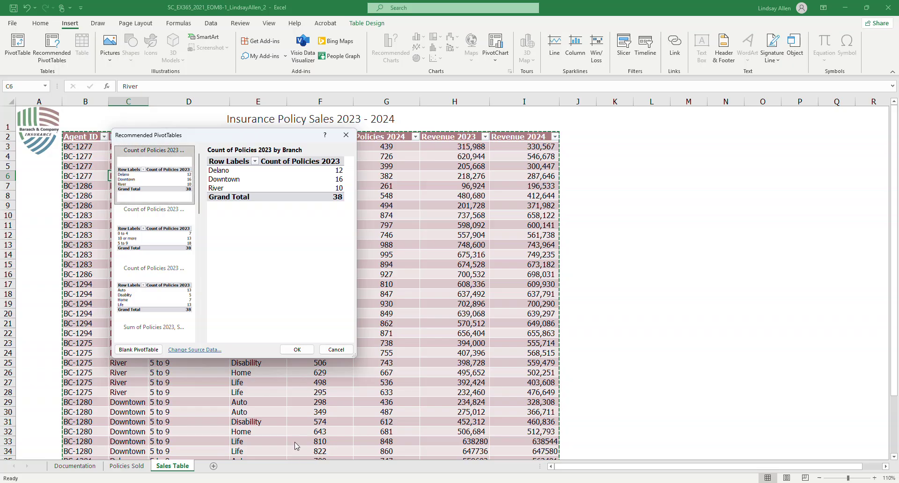
mouse_move(285, 482)
mouse_move(307, 451)
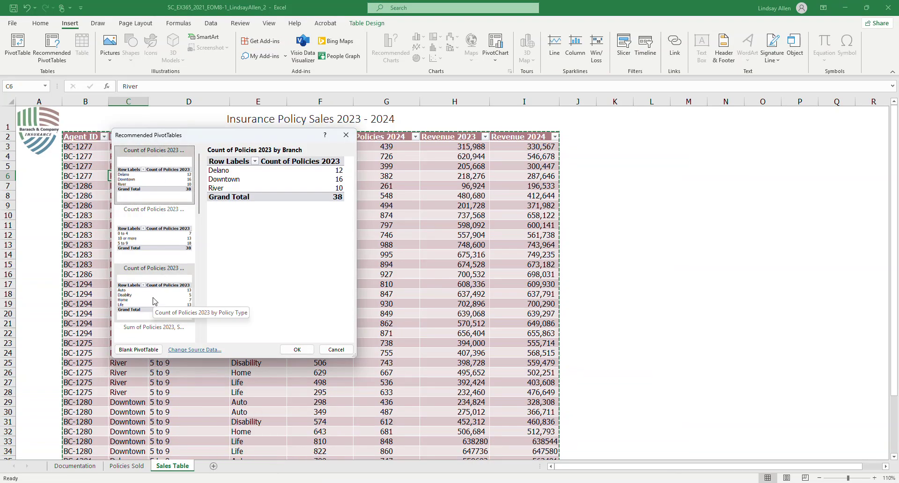
scroll(154, 301, "down", 3)
scroll(155, 301, "down", 3)
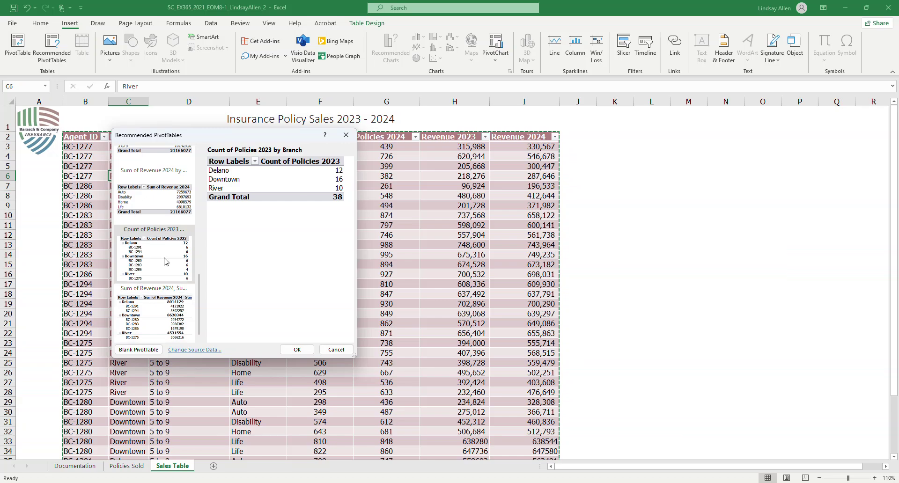
scroll(164, 261, "up", 3)
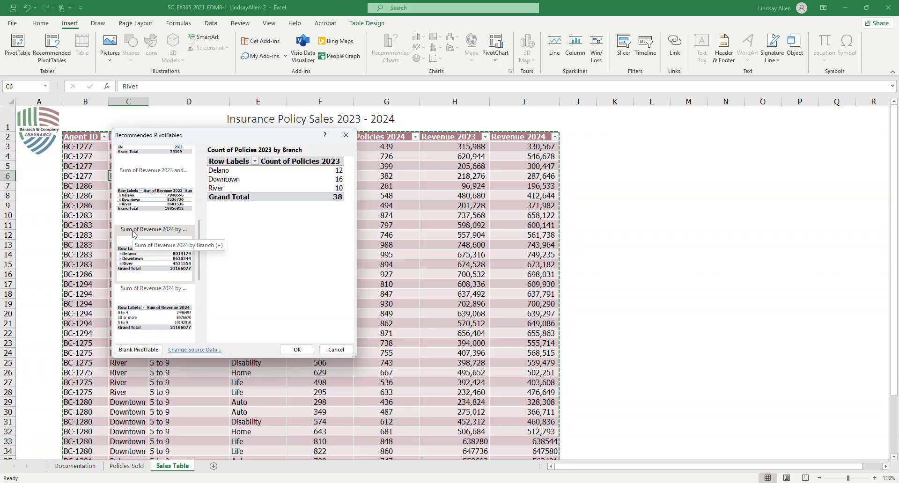
left_click(138, 243)
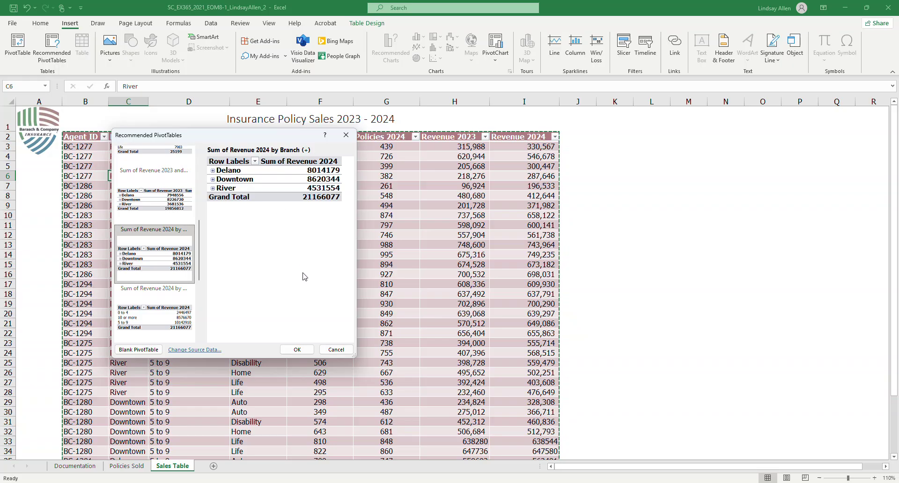
left_click(301, 350)
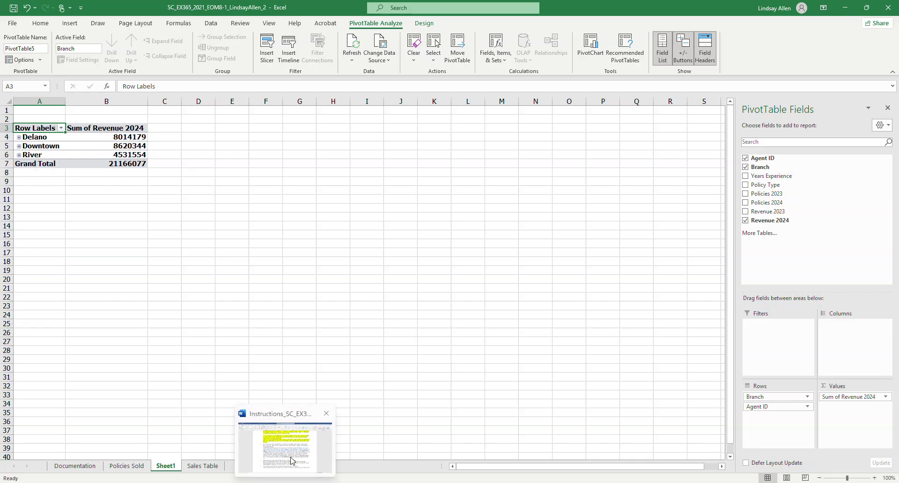
Switch to Word and highlight the recommended PivotTable instruction, including its Mac hint, in yellow
left_click(291, 459)
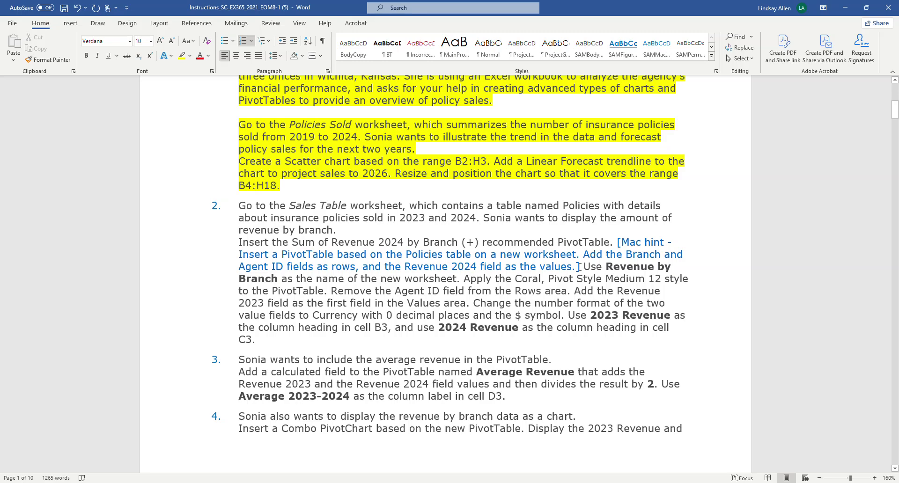
left_click_drag(583, 267, 238, 242)
left_click(182, 55)
key("Left")
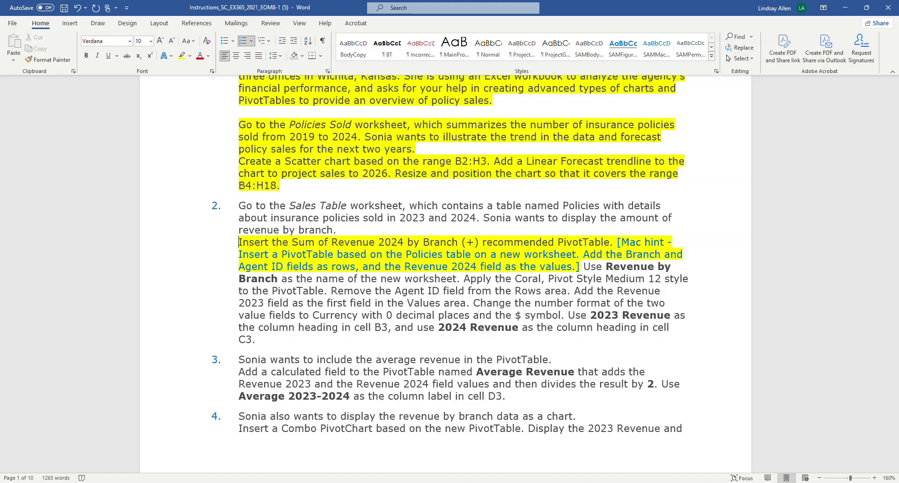
Switch to Excel and rename the new PivotTable worksheet as Revenue by Branch
key("alt+Tab")
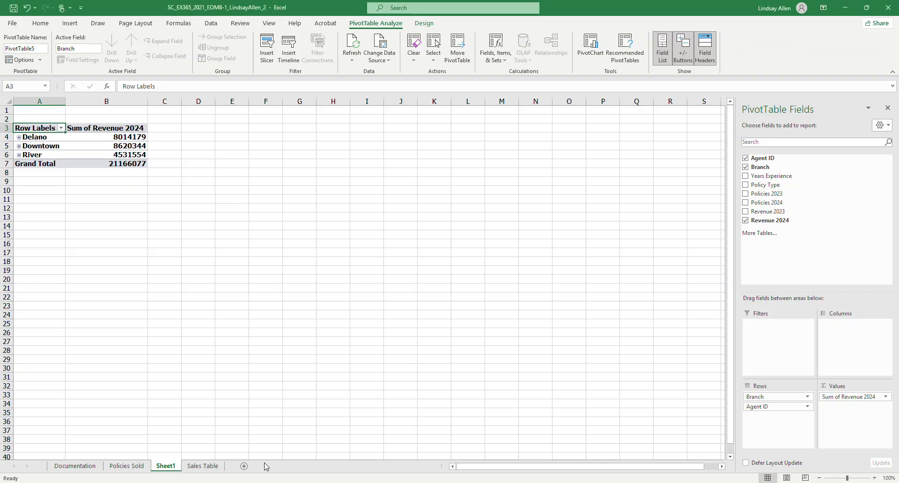
double_click(165, 467)
type("Revenue by Branch")
key("Return")
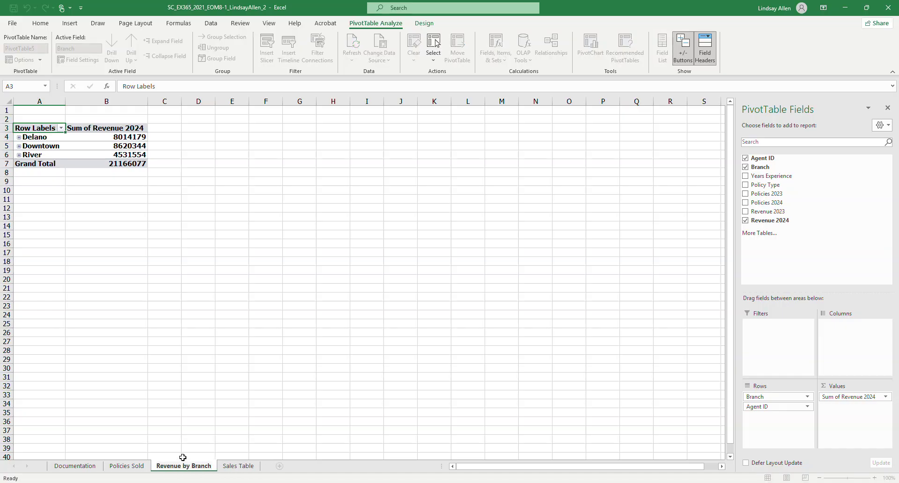
left_click(90, 269)
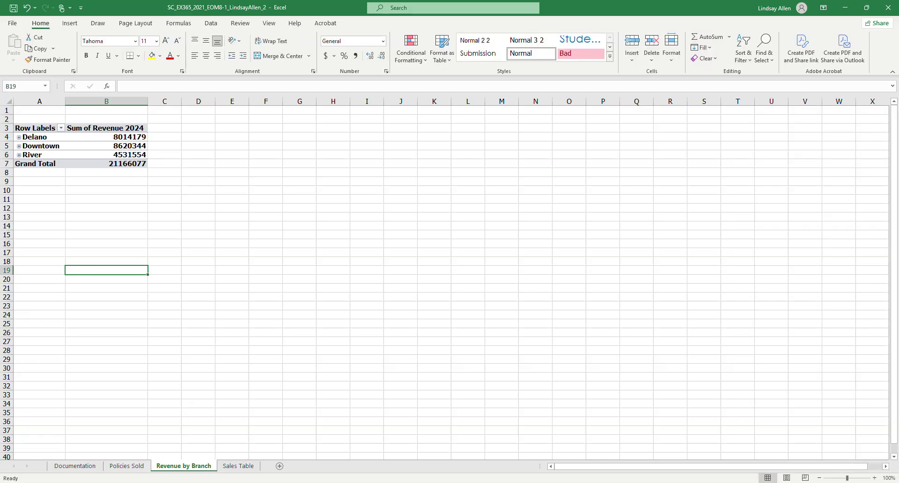
Switch to Word and highlight the sentence about naming the new worksheet in yellow
left_click(285, 447)
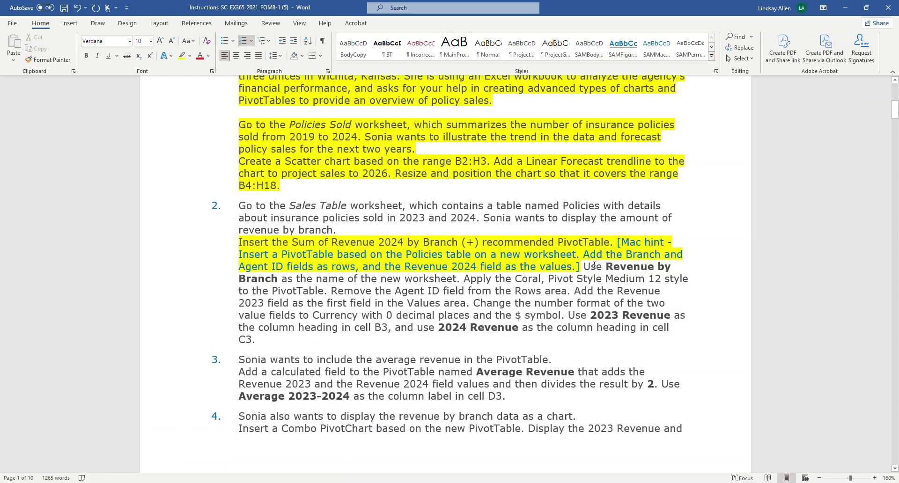
left_click_drag(587, 264, 461, 280)
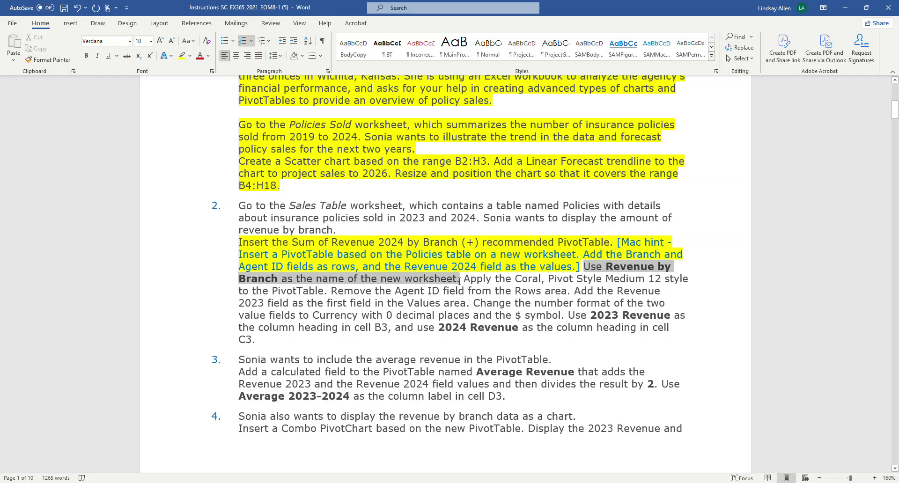
left_click(182, 56)
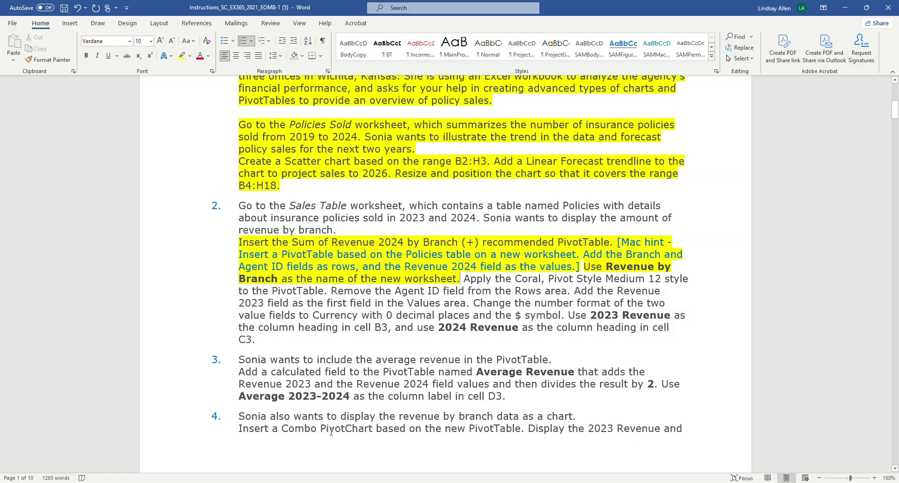
Switch to Excel and apply the Coral, Pivot Style Medium 12 style to the Revenue by Branch PivotTable
left_click(281, 440)
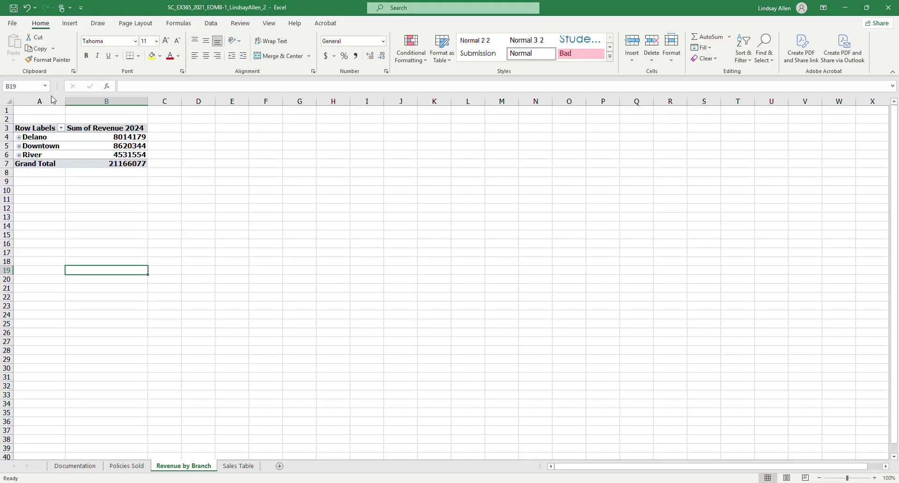
left_click(87, 147)
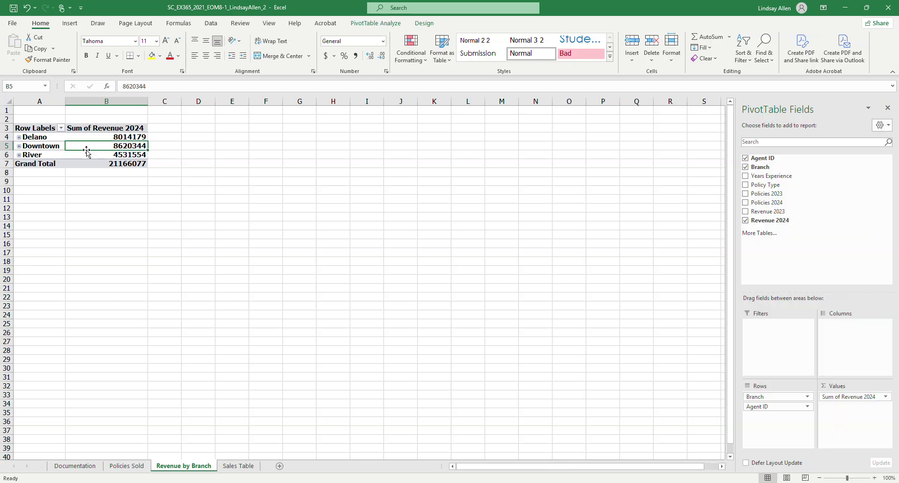
left_click(426, 24)
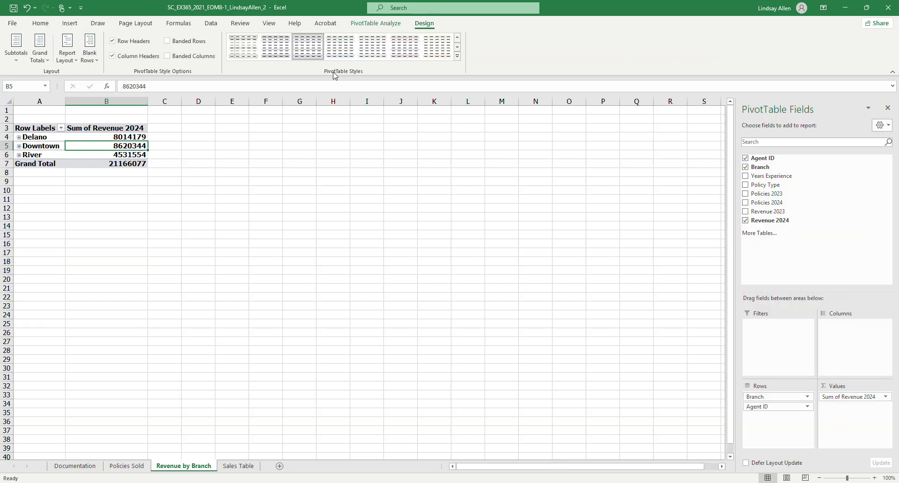
left_click(457, 56)
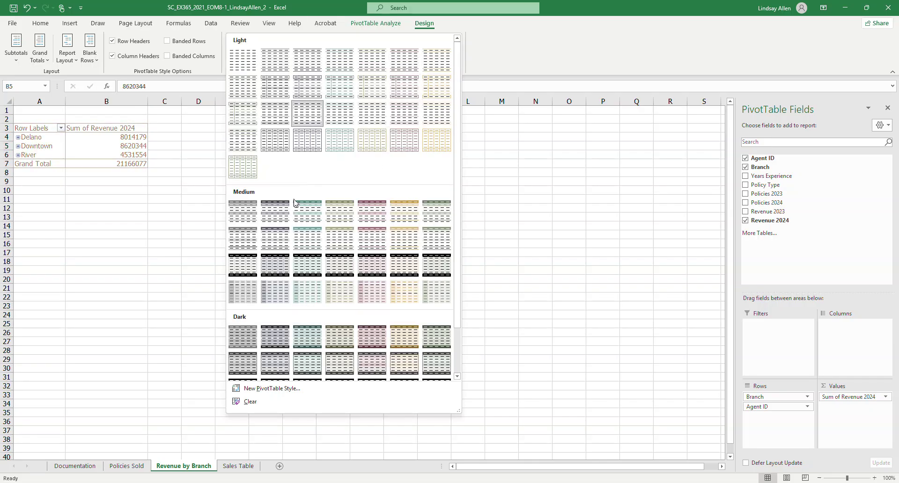
left_click(371, 240)
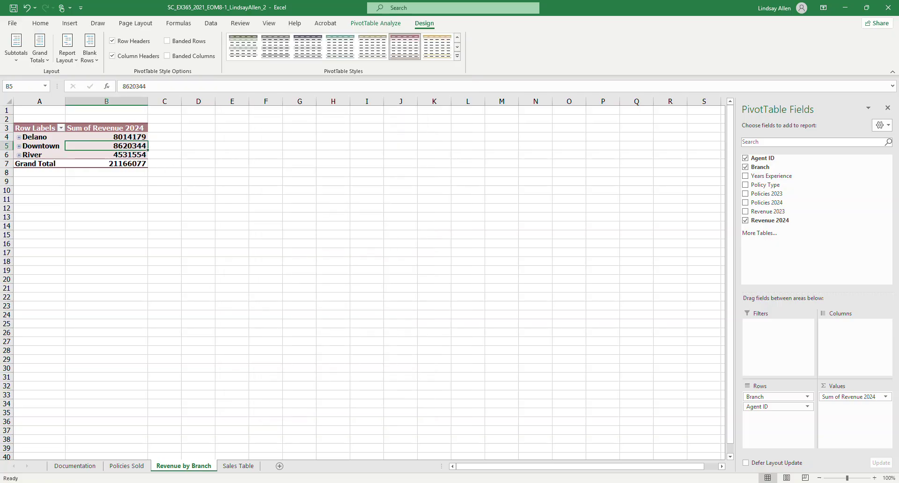
Switch to Word and highlight the sentence about the Coral, Pivot Style Medium 12 style in yellow
mouse_move(276, 481)
left_click(295, 454)
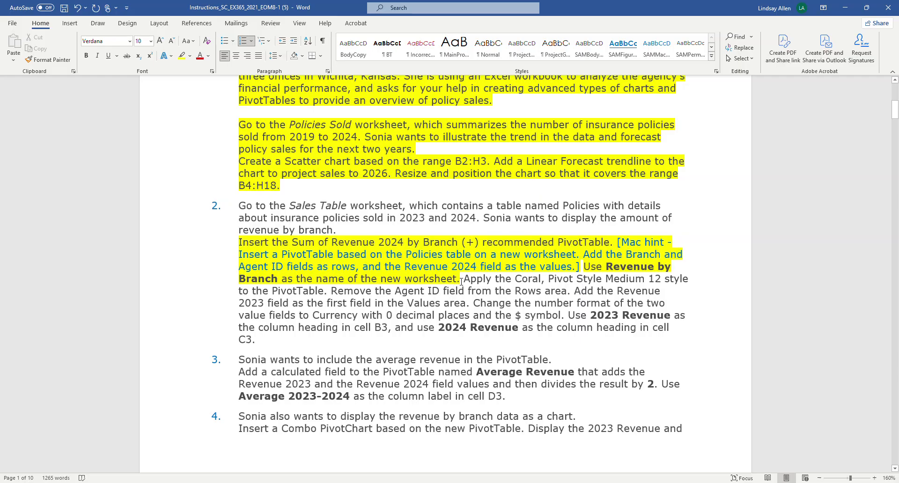
left_click_drag(462, 279, 326, 292)
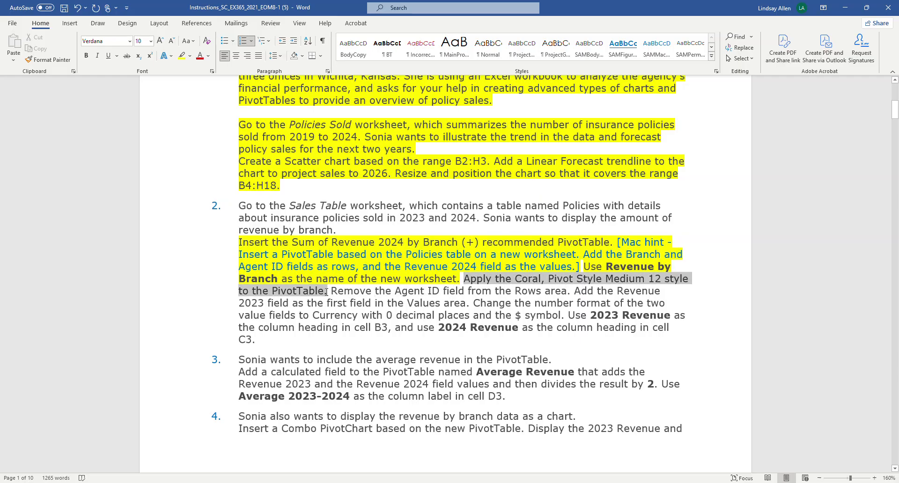
left_click(182, 56)
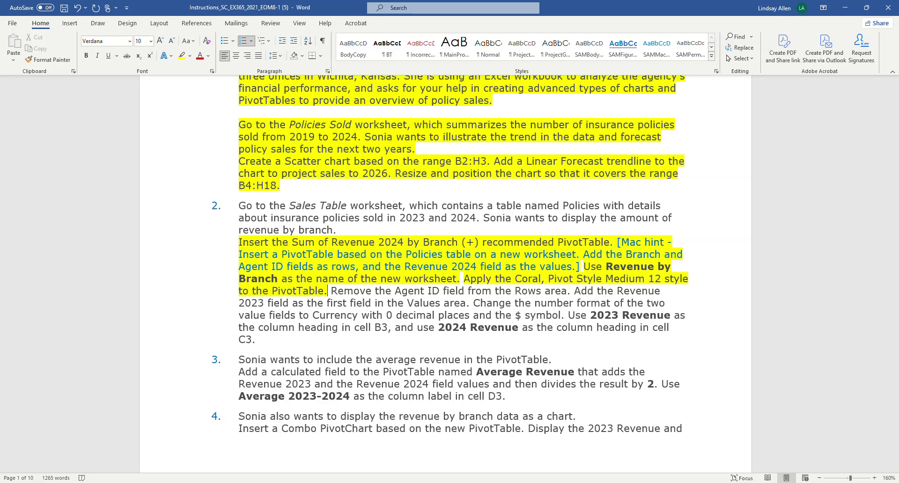
Check the next instruction in Word, return to Excel, and remove the Agent ID field from the PivotTable's Rows area
mouse_move(265, 482)
left_click(265, 449)
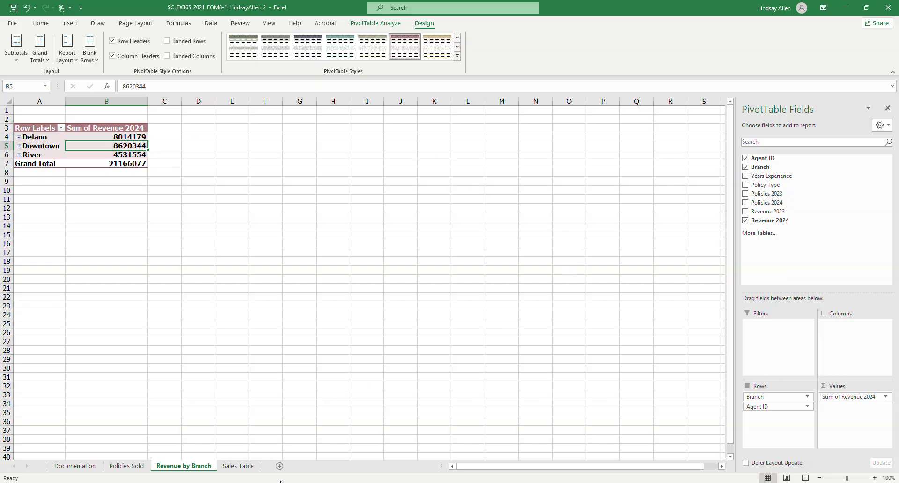
mouse_move(315, 443)
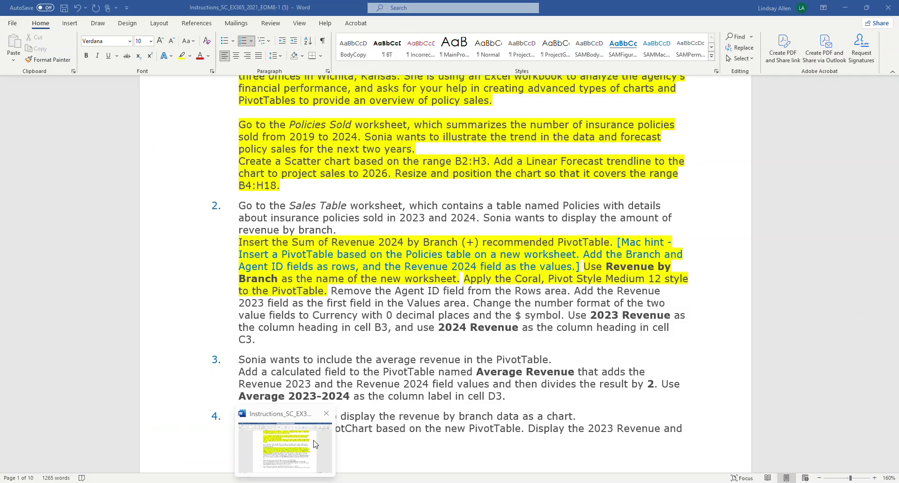
left_click(297, 468)
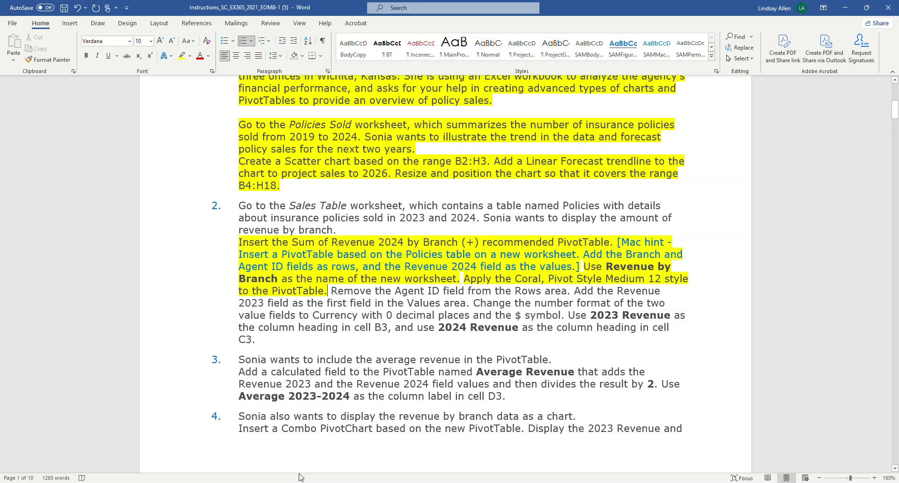
key("alt+Tab")
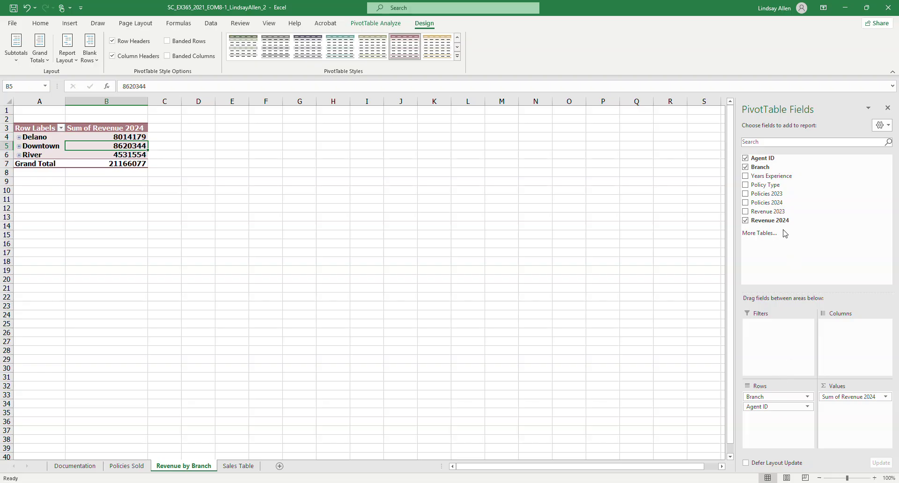
left_click(745, 159)
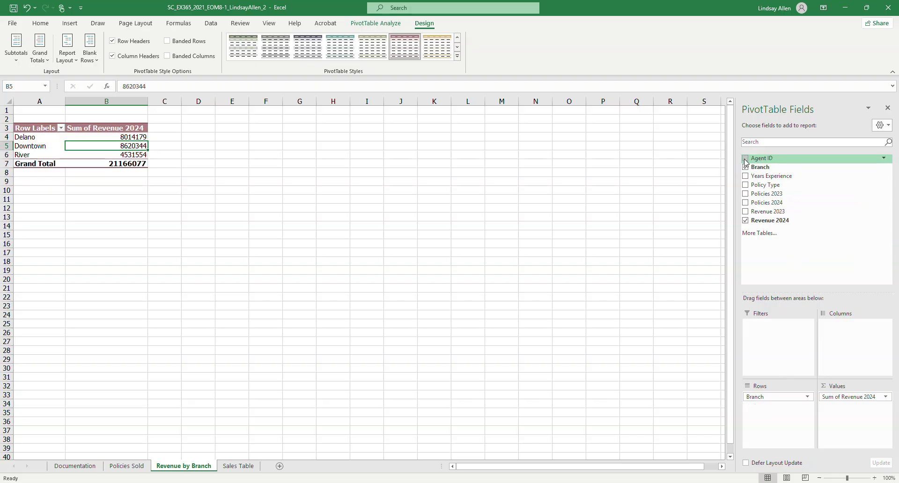
left_click(746, 158)
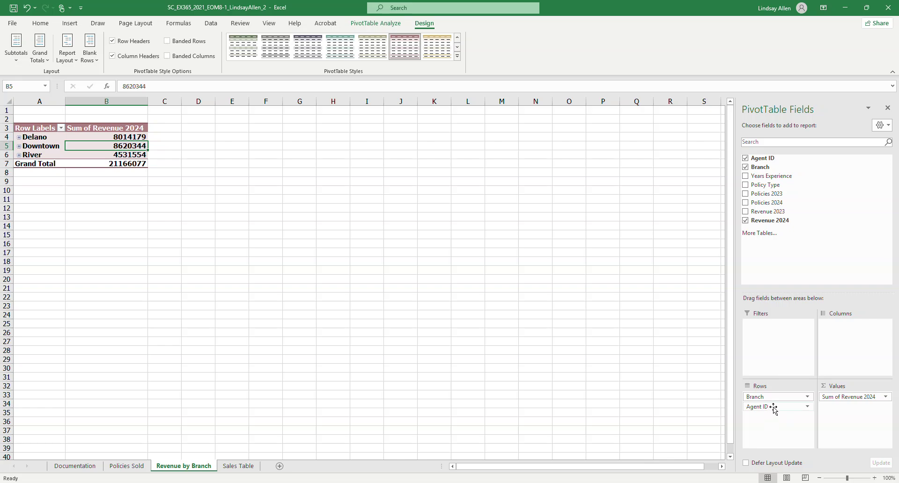
left_click_drag(781, 411, 772, 252)
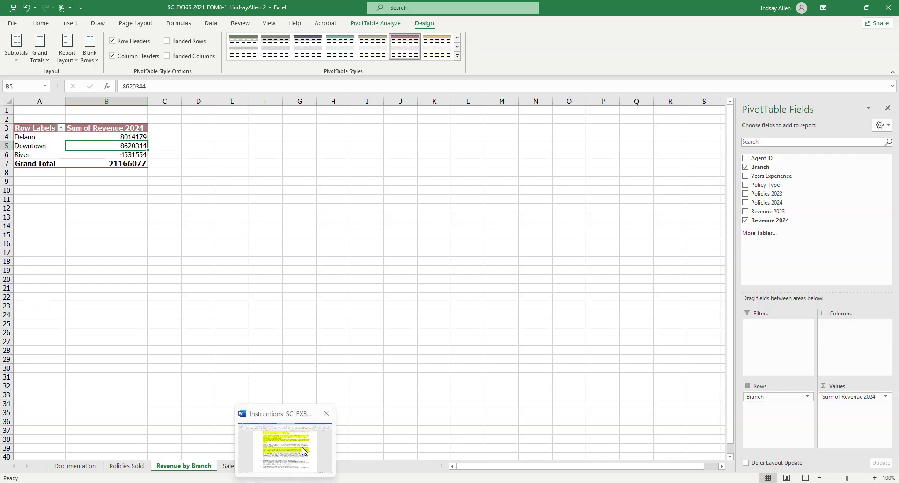
Switch to Word and highlight the sentence about removing the Agent ID field from the Rows area in yellow
left_click(304, 450)
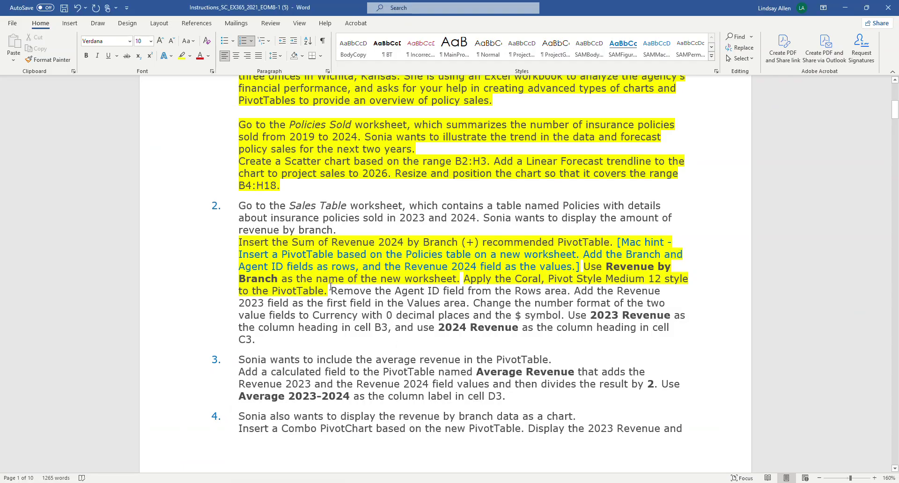
left_click_drag(333, 290, 562, 295)
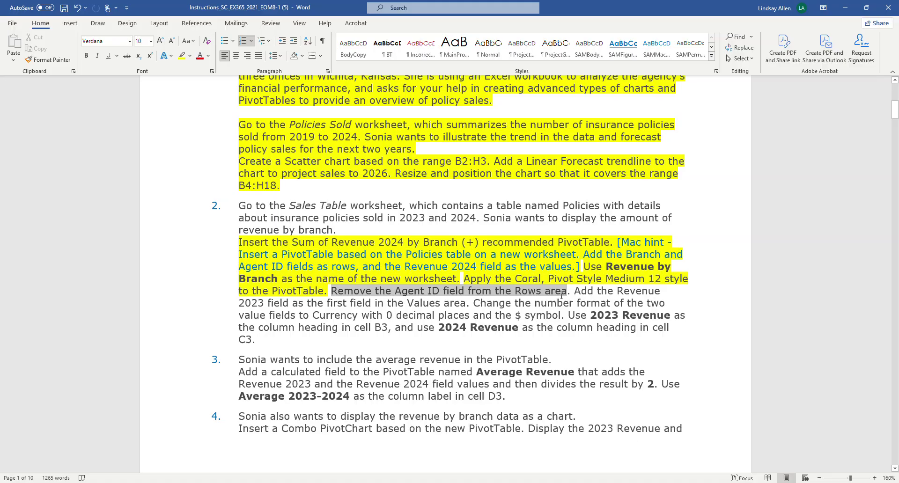
left_click(182, 58)
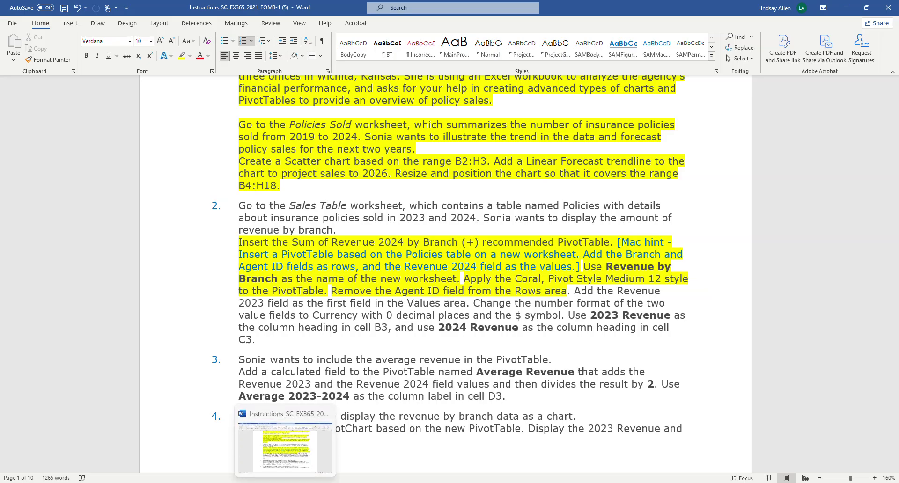
Switch to Excel and add the Revenue 2023 field as the first field in the PivotTable's Values area
left_click(285, 482)
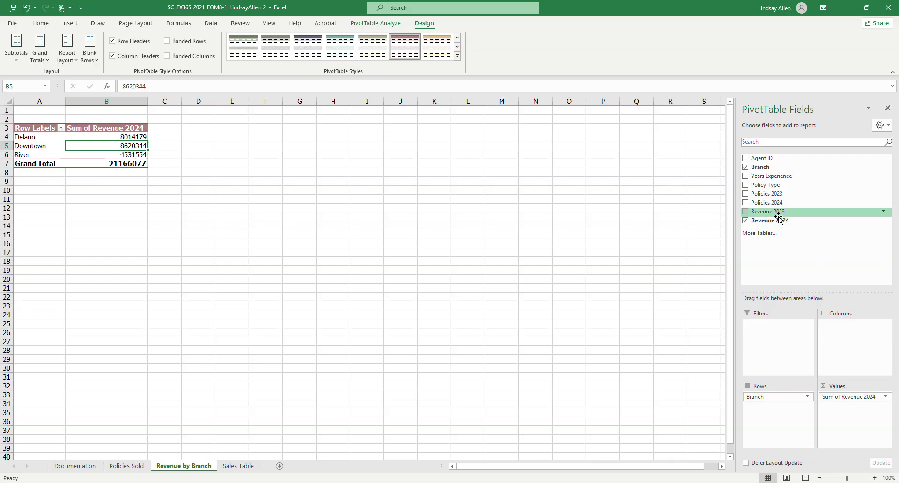
left_click_drag(772, 213, 839, 394)
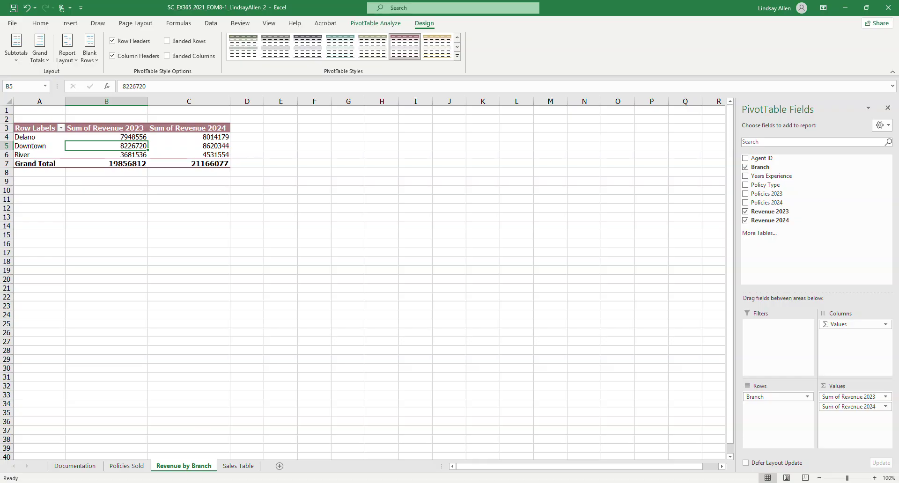
Switch to Word and highlight the sentence about adding the Revenue 2023 field to the Values area in yellow
key("alt+Tab")
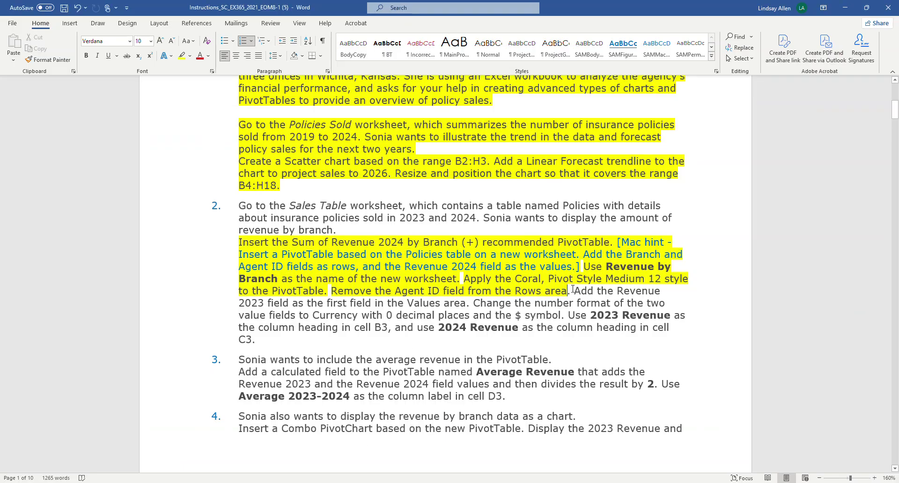
left_click_drag(574, 291, 473, 304)
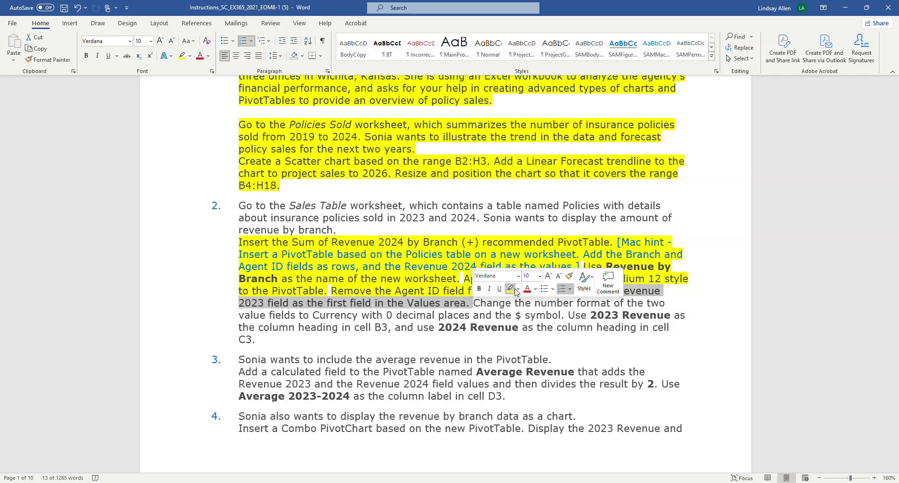
left_click(509, 289)
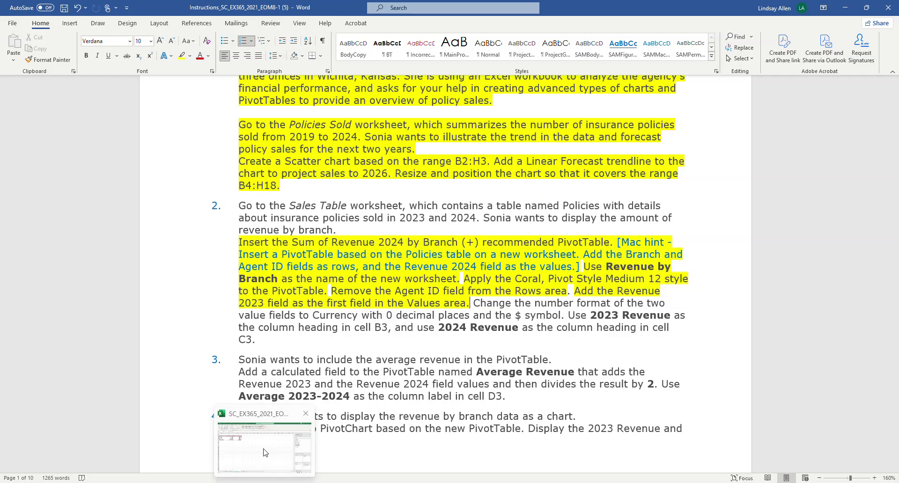
Switch to Excel and format the Sum of Revenue 2023 value field as Currency with 0 decimal places and the $ symbol
left_click(265, 450)
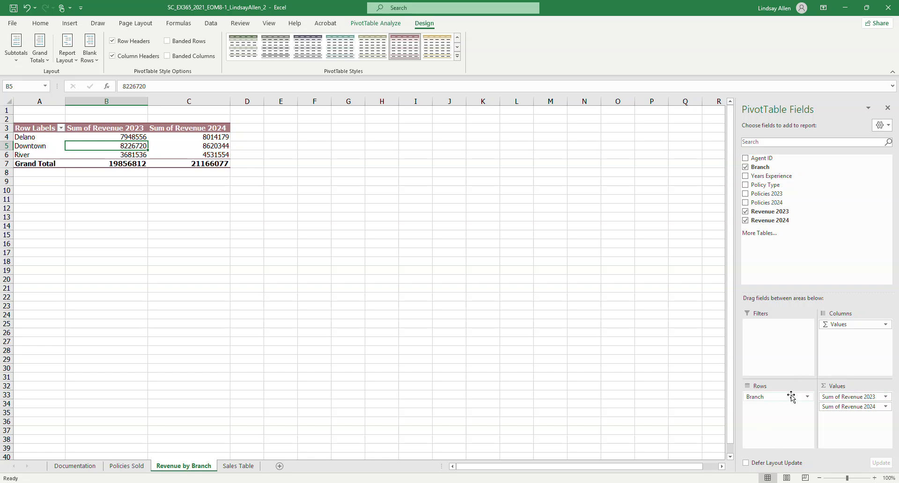
left_click(885, 397)
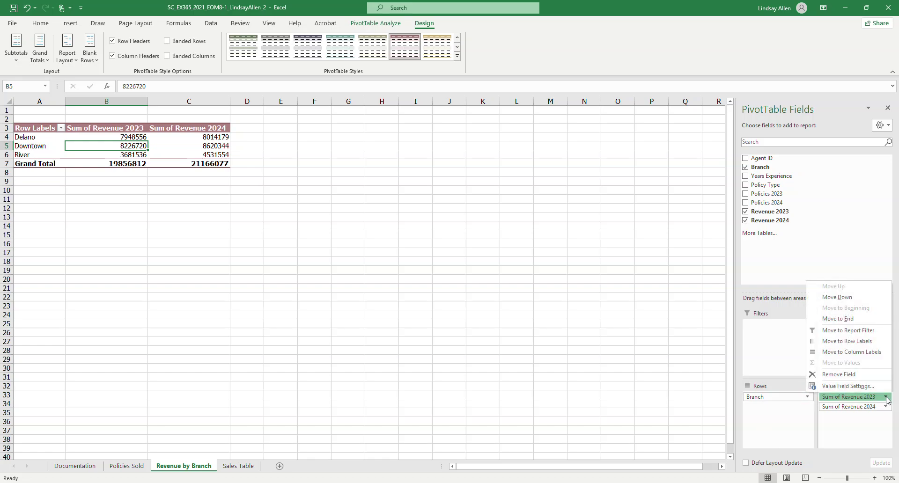
left_click(847, 386)
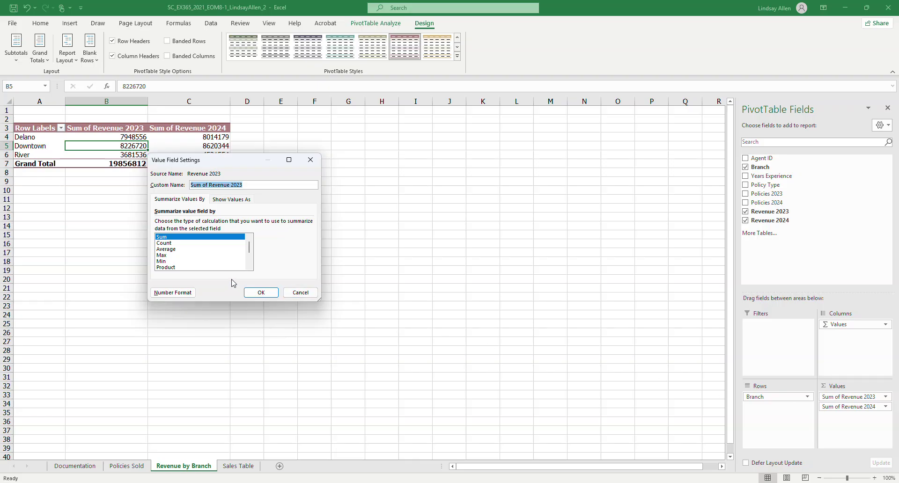
left_click(180, 294)
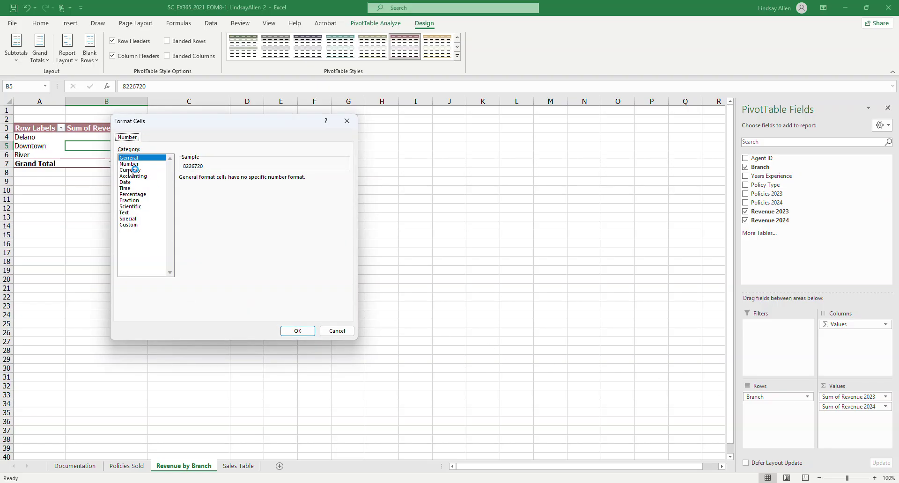
left_click(130, 170)
left_click(243, 181)
left_click(243, 181)
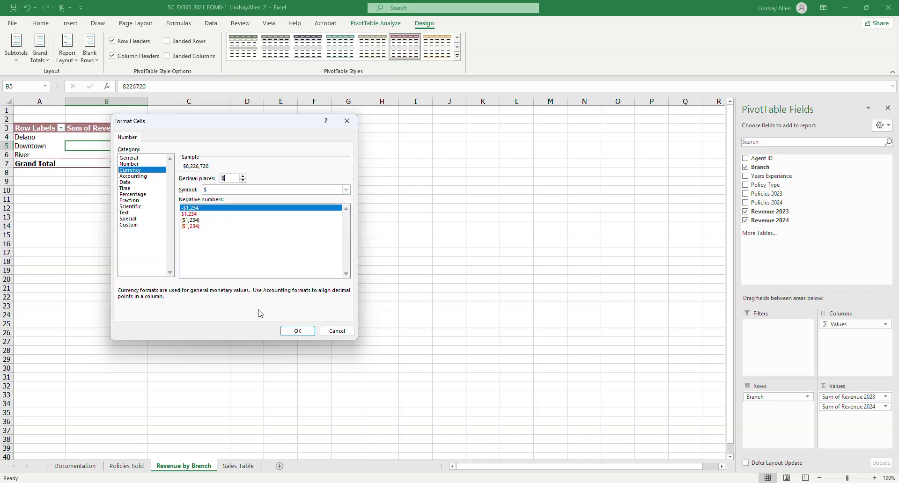
left_click(297, 330)
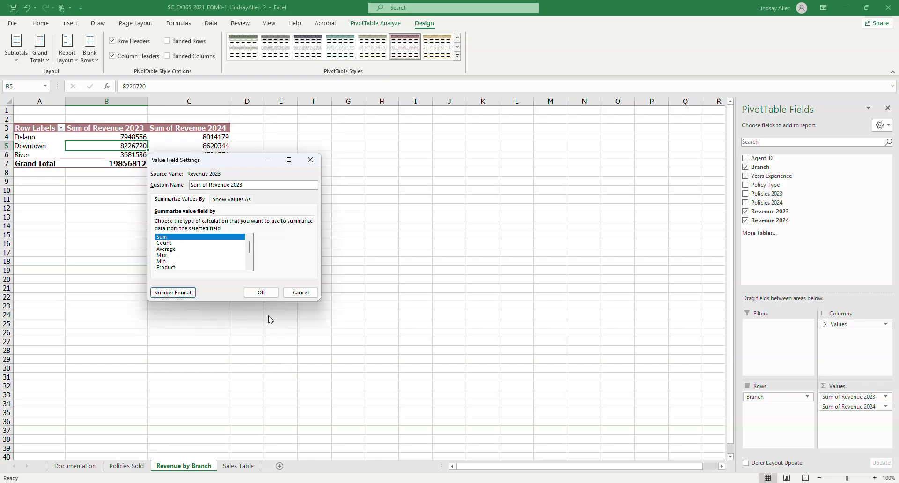
left_click(261, 293)
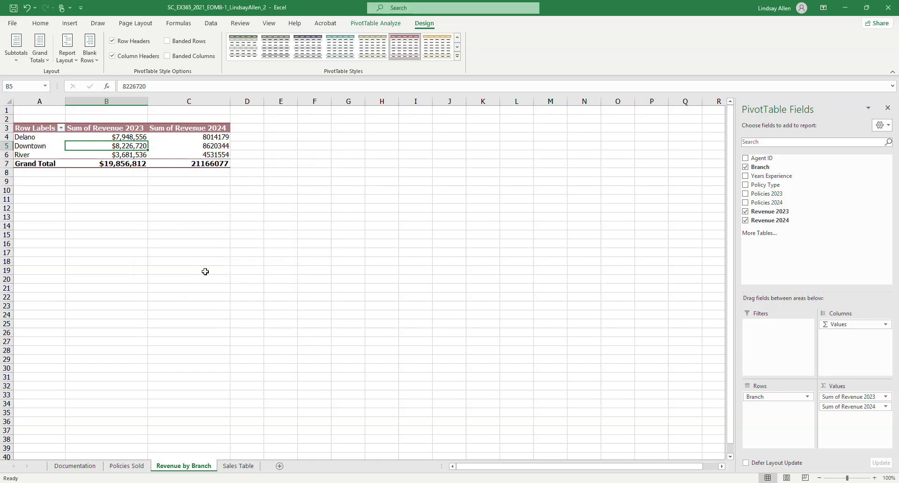
Check the instructions in Word, return to Excel, and format the Sum of Revenue 2024 value field as Currency with 0 decimal places and the $ symbol
mouse_move(300, 457)
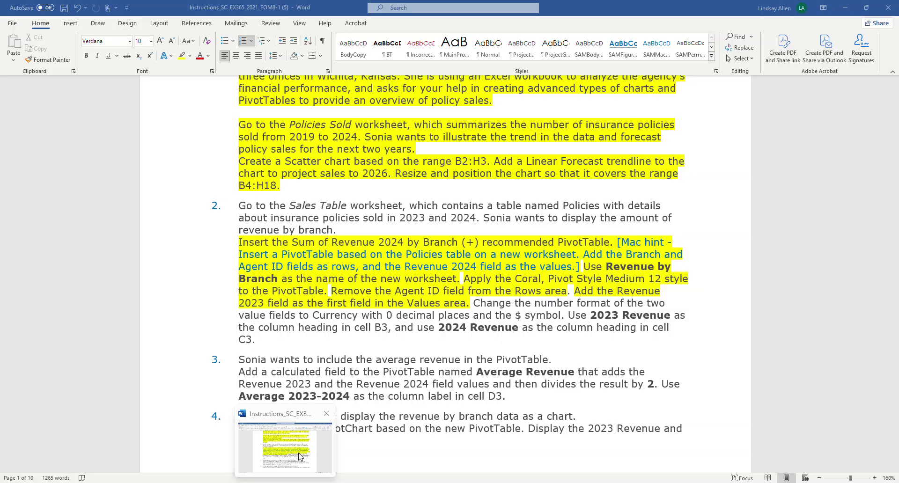
left_click(300, 457)
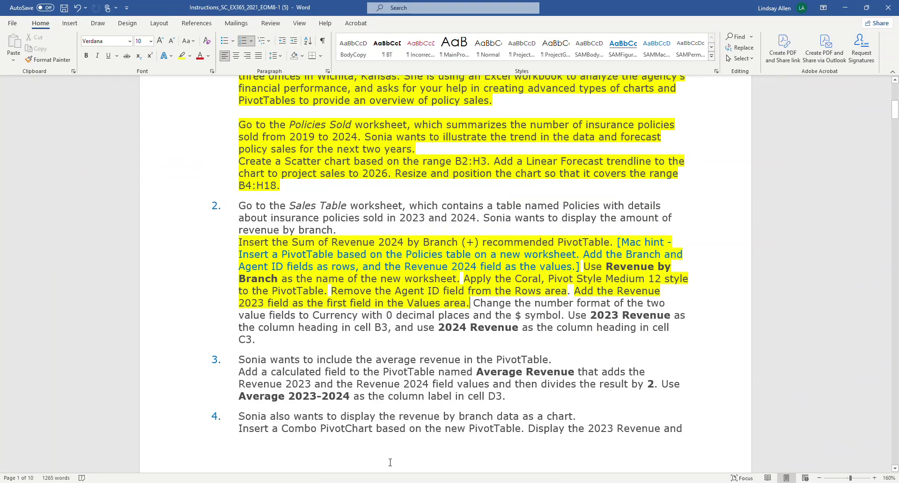
left_click(264, 447)
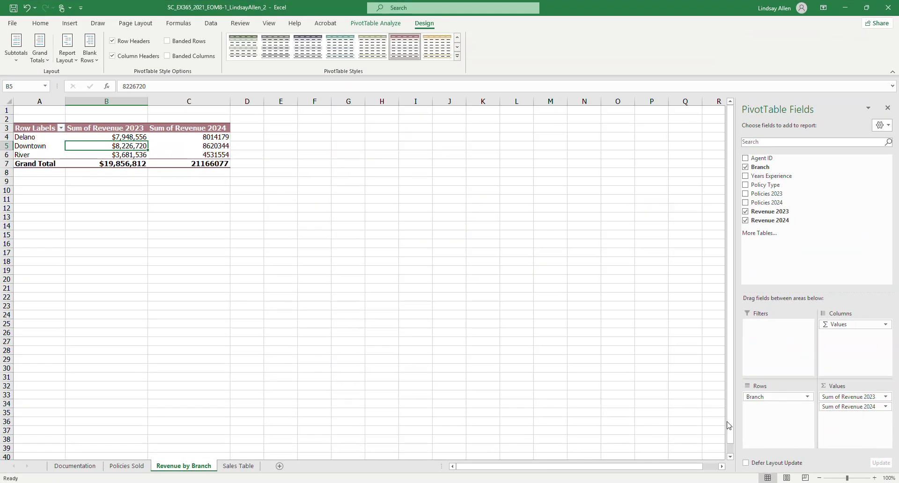
left_click(885, 408)
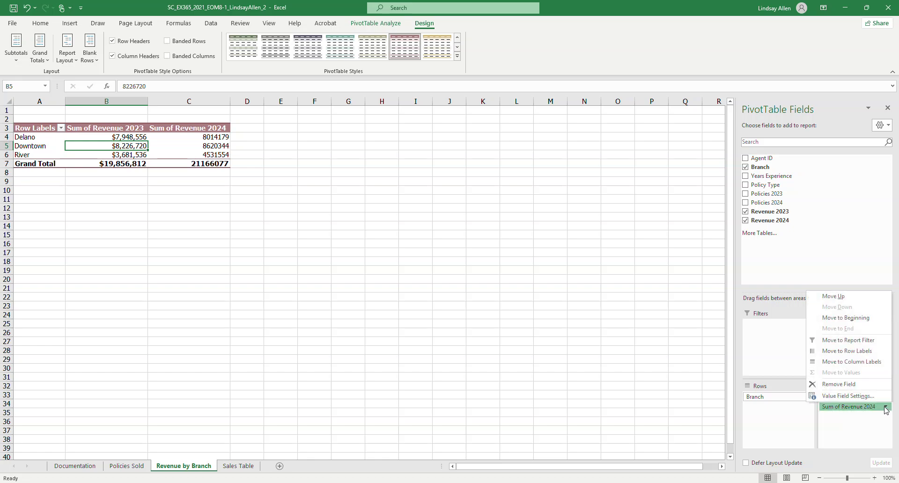
left_click(847, 396)
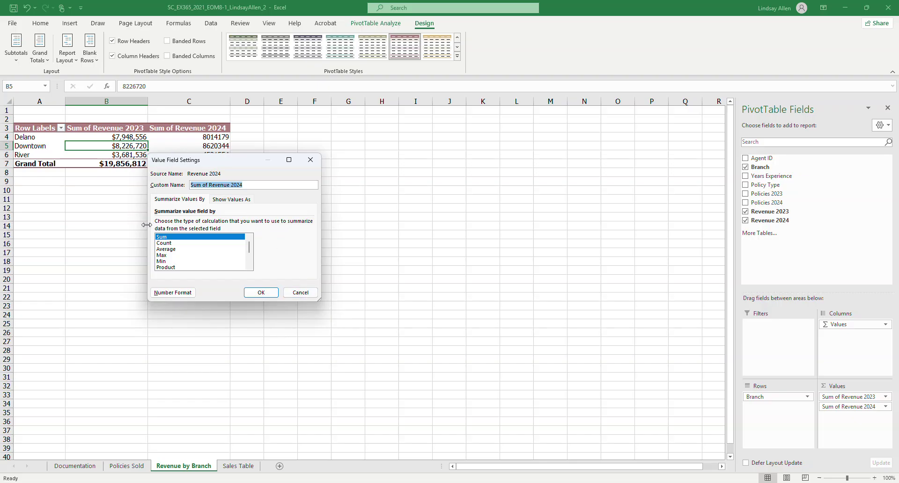
left_click(176, 295)
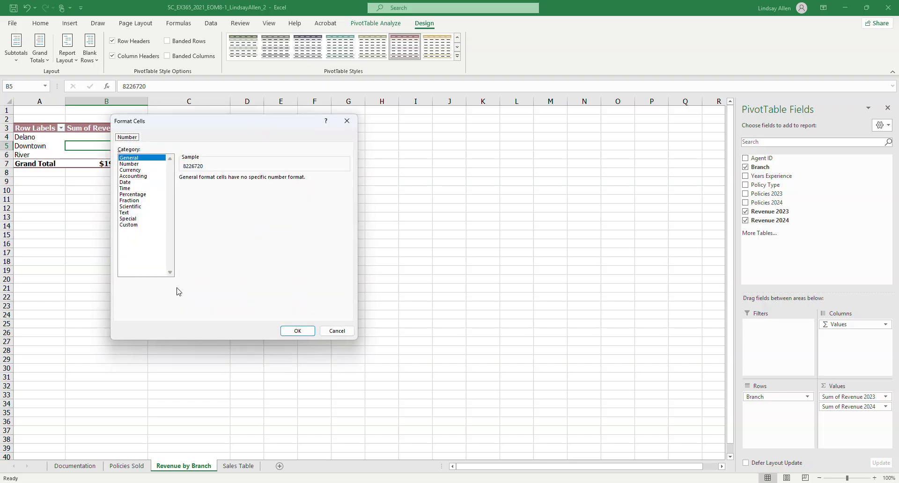
left_click(136, 171)
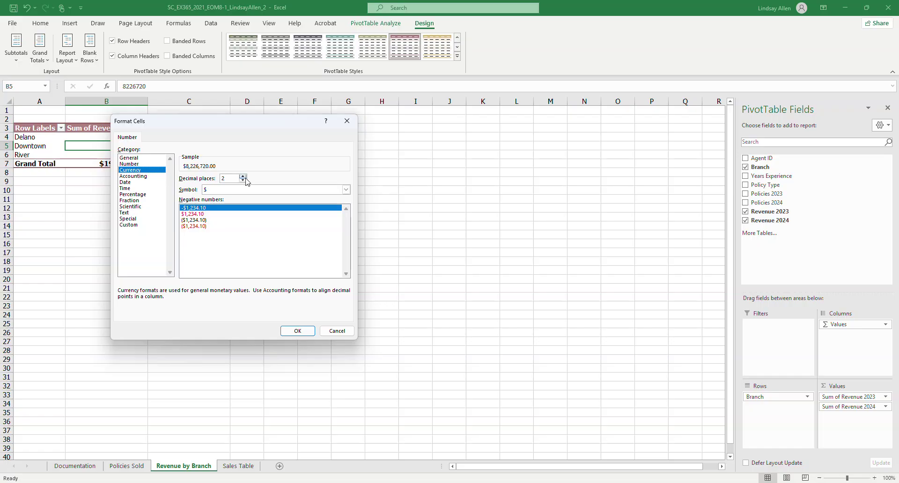
left_click(242, 181)
left_click(297, 332)
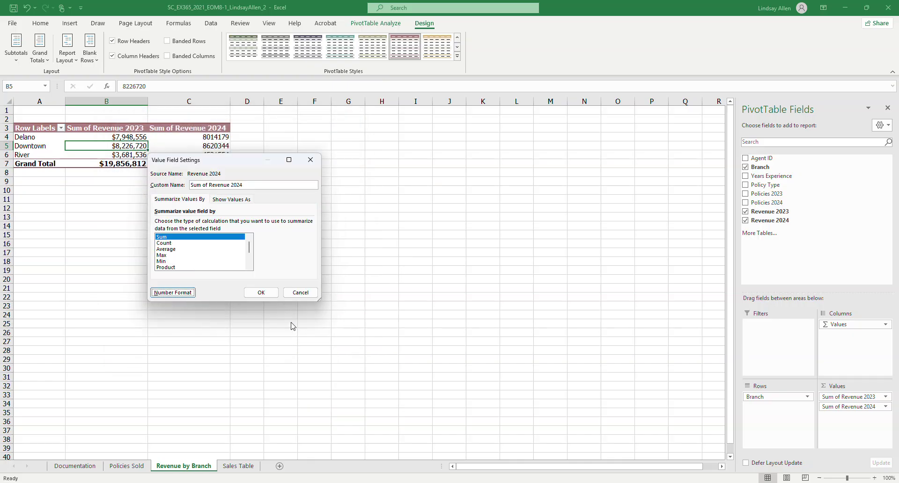
left_click(261, 292)
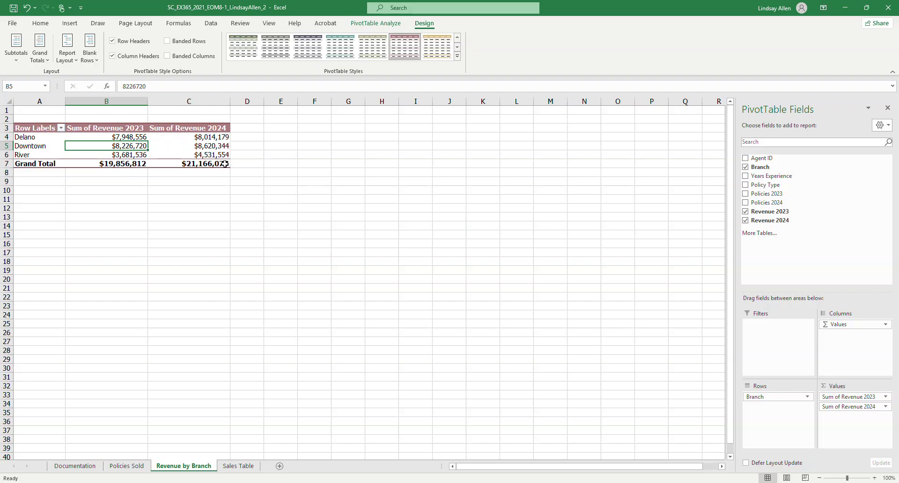
Switch to Word and highlight the sentence about changing the two value fields' number format to Currency in yellow
left_click(281, 440)
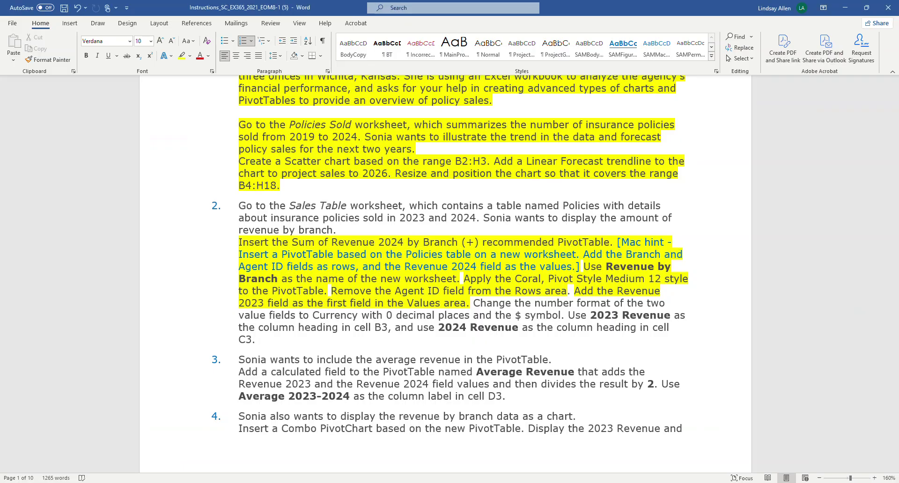
left_click_drag(474, 303, 549, 320)
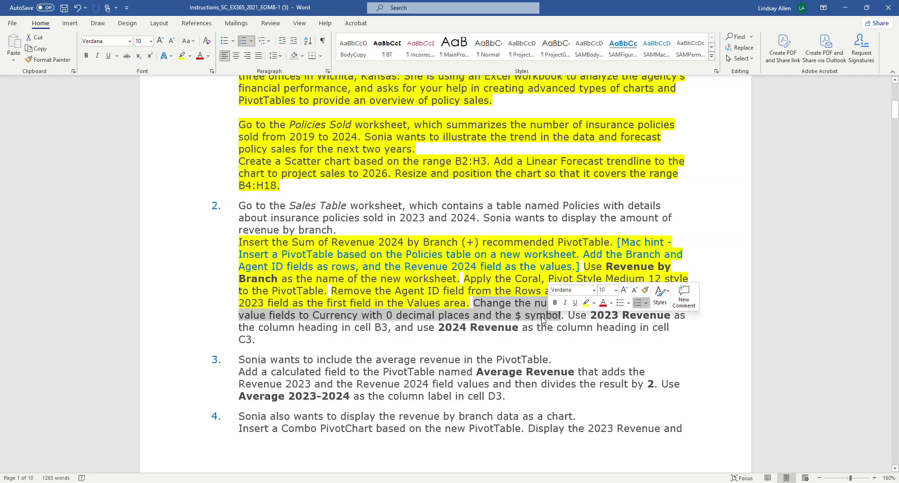
left_click(619, 349)
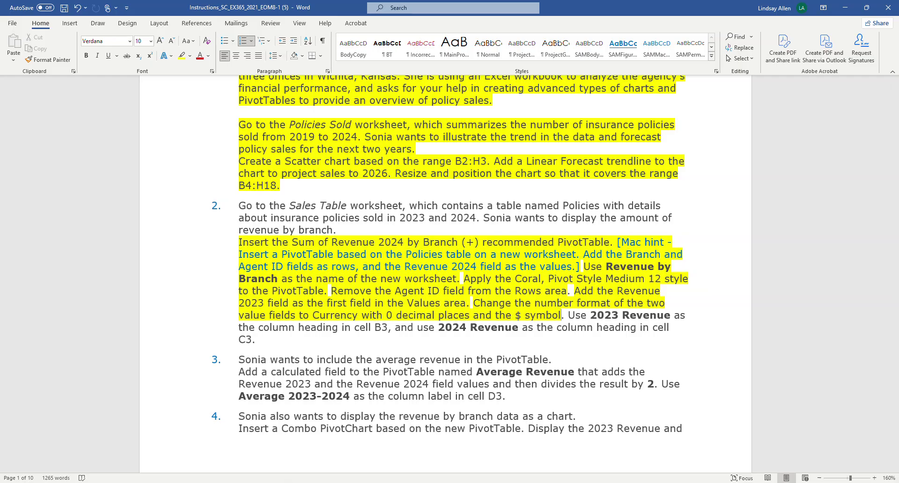
Switch to Excel, check the required heading in the Word instructions, and enter 2023 Revenue as the PivotTable heading in cell B3
left_click(275, 466)
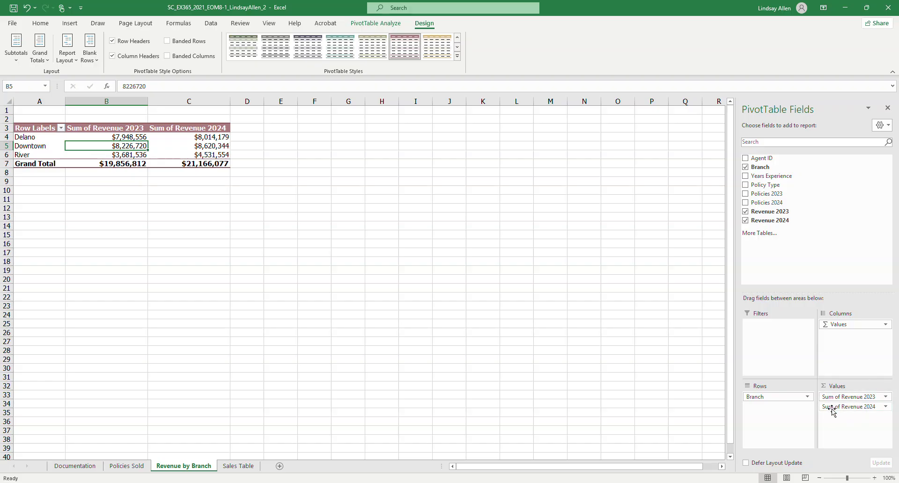
left_click(101, 123)
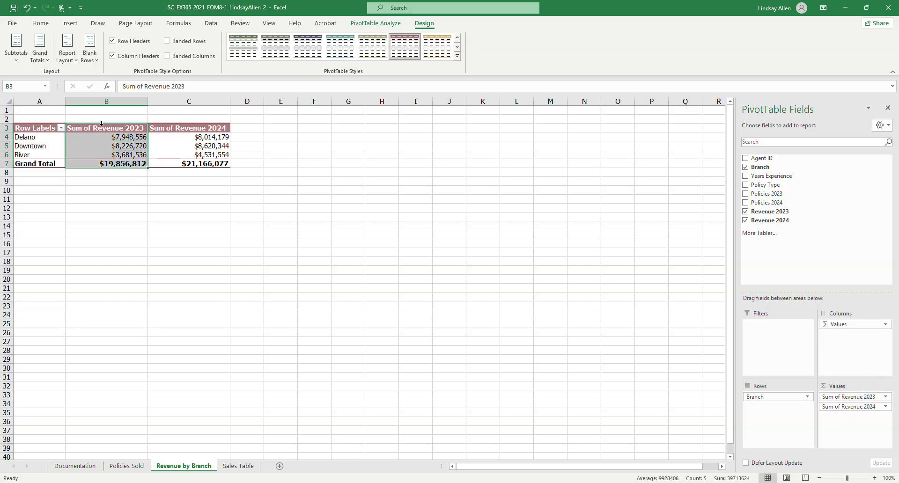
left_click(103, 129)
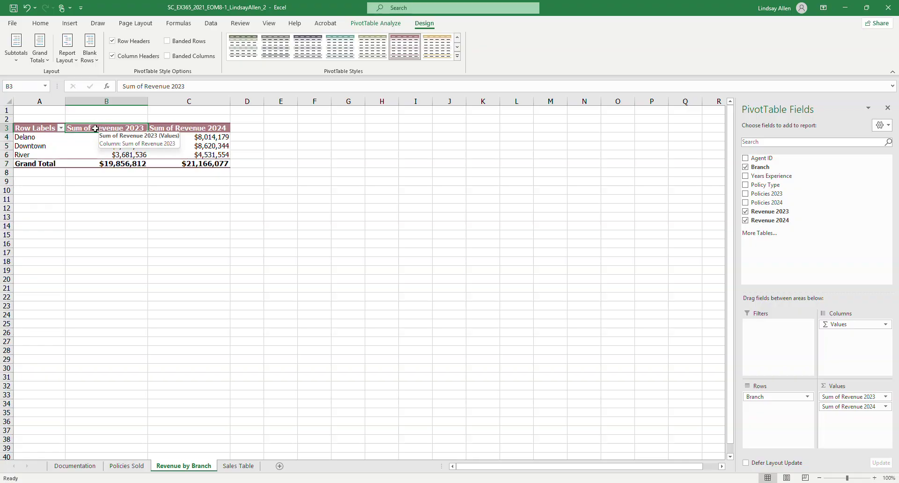
mouse_move(286, 482)
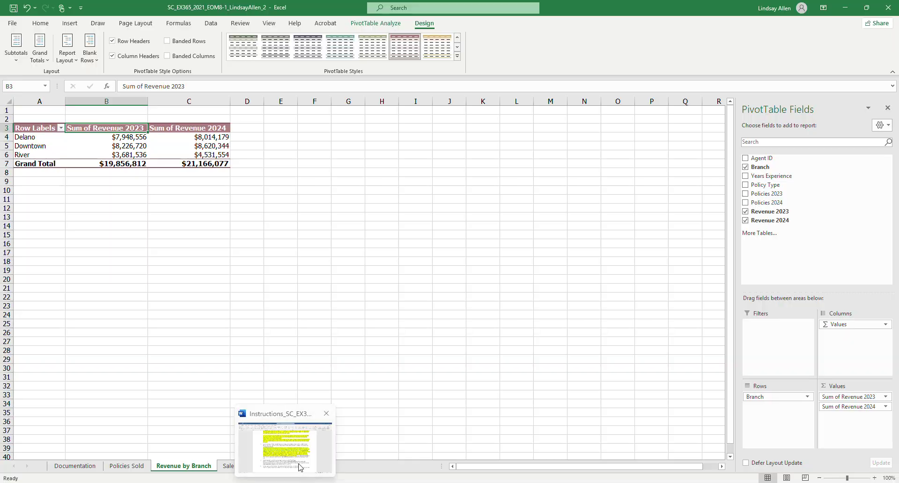
left_click(300, 467)
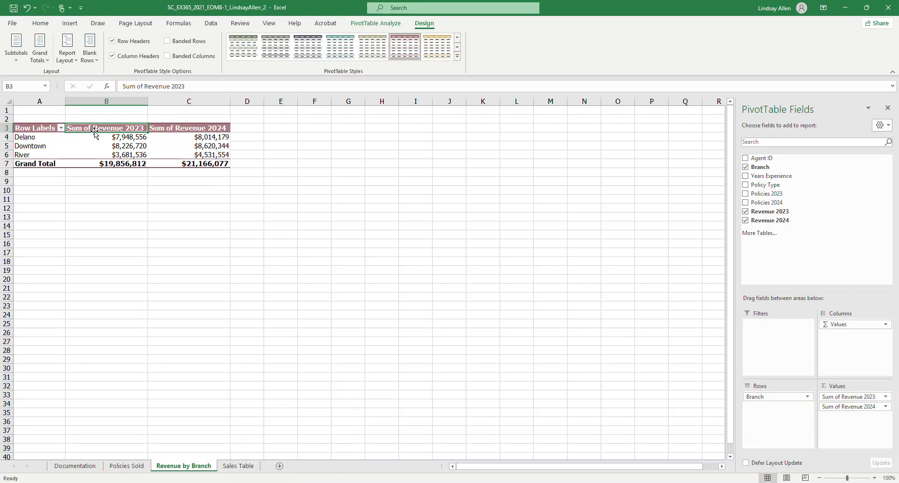
type("2023 Revnue")
key("BackSpace")
key("BackSpace")
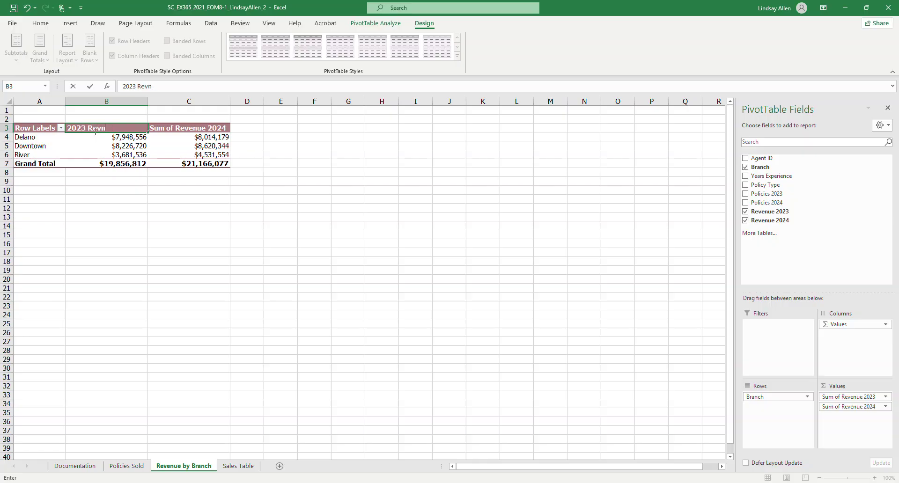
key("Tab")
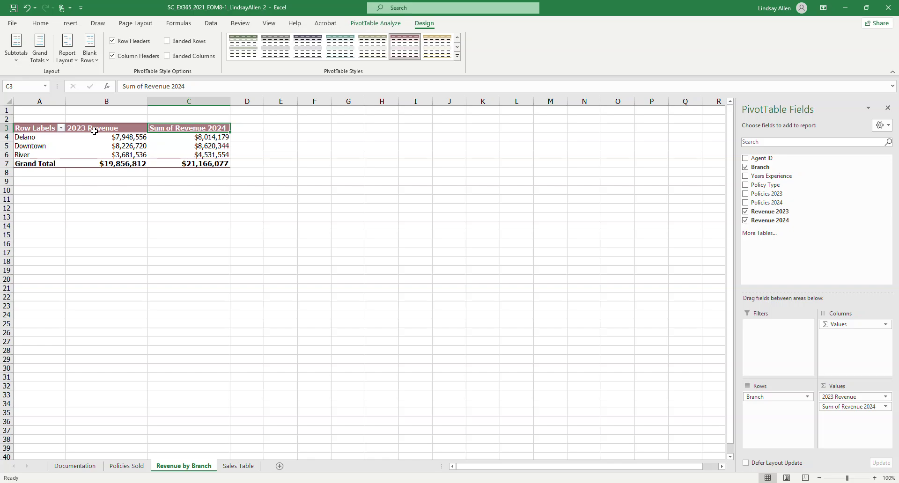
Enter 2024 Revenue as the PivotTable column heading in cell C3
type("2024 Revenue")
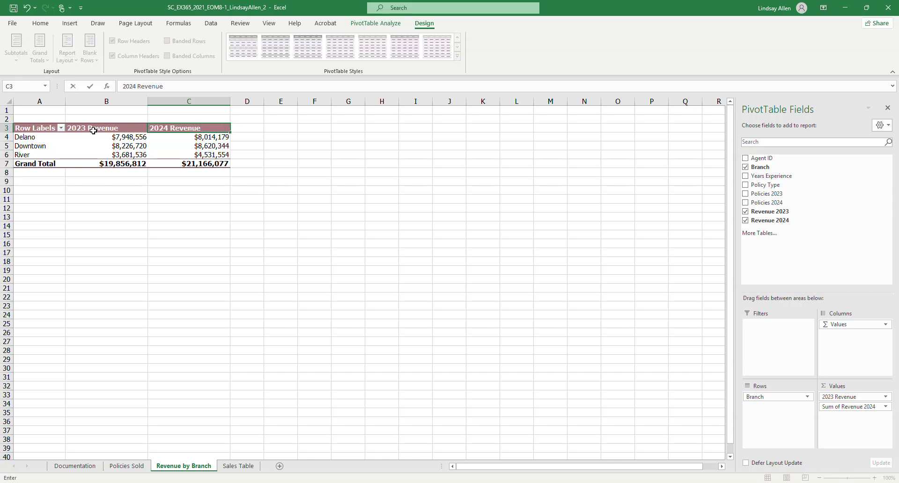
left_click(44, 173)
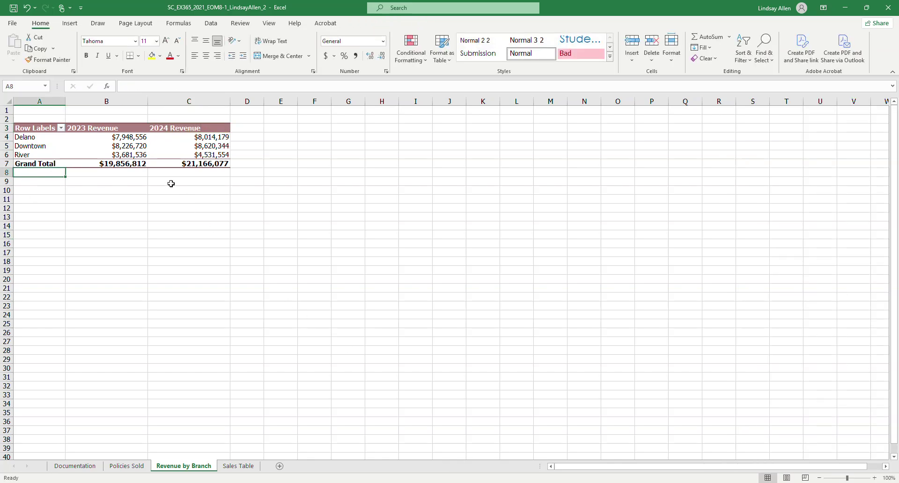
left_click(153, 147)
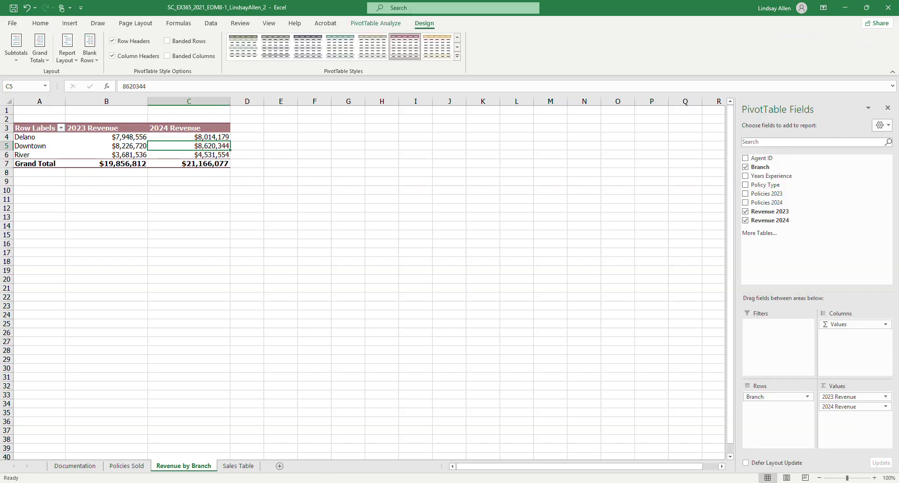
Switch to Word and highlight the sentence about the 2023 Revenue and 2024 Revenue column headings in yellow
key("alt+Tab")
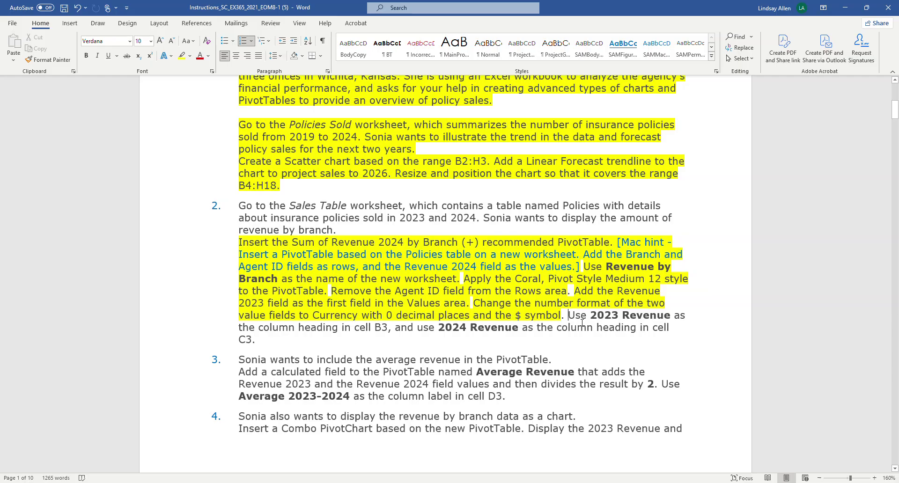
left_click_drag(578, 320, 258, 341)
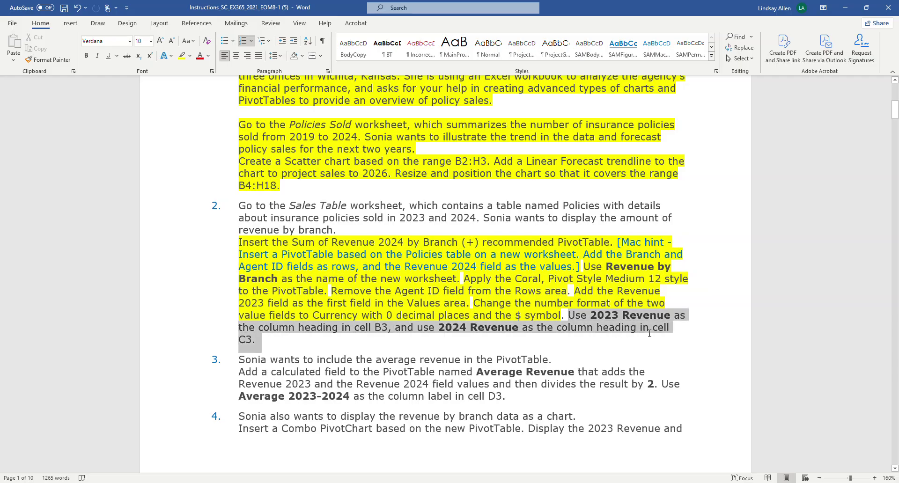
left_click(182, 56)
key("Right")
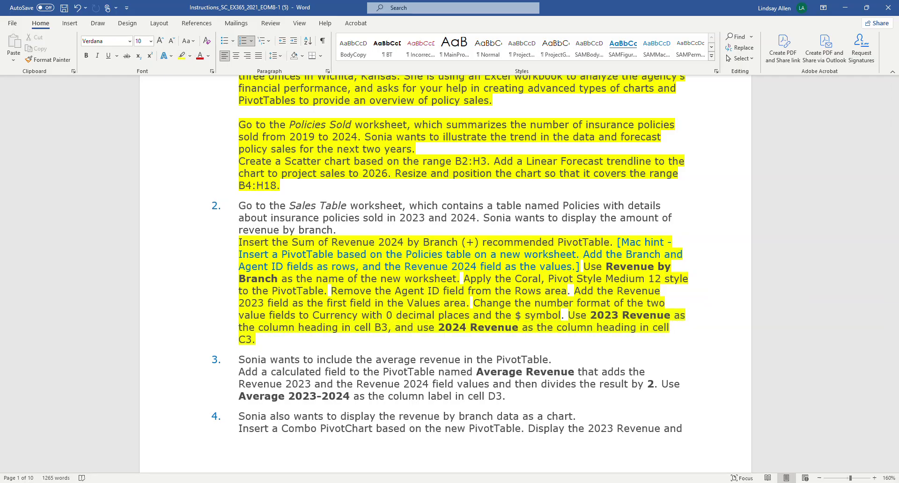
Switch to Excel and start a calculated field for the PivotTable named Average Revenue, checking the name in the Word instructions
scroll(600, 301, "down", 1)
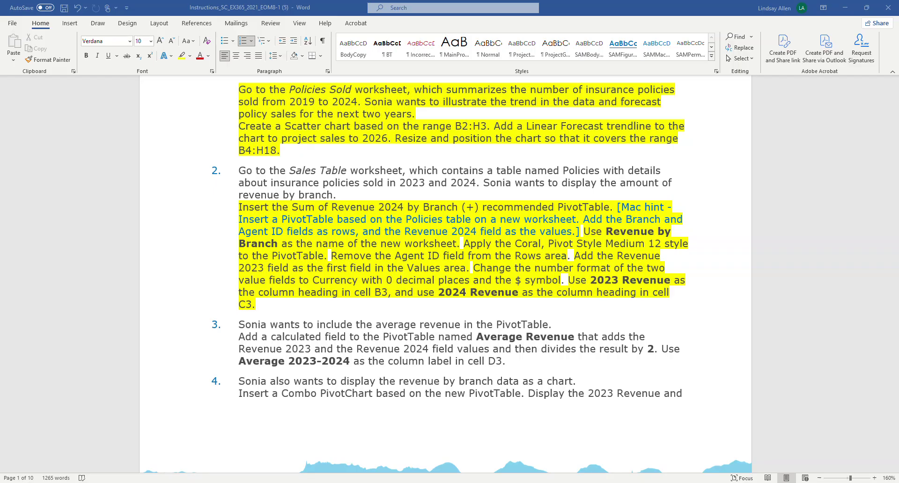
left_click(259, 468)
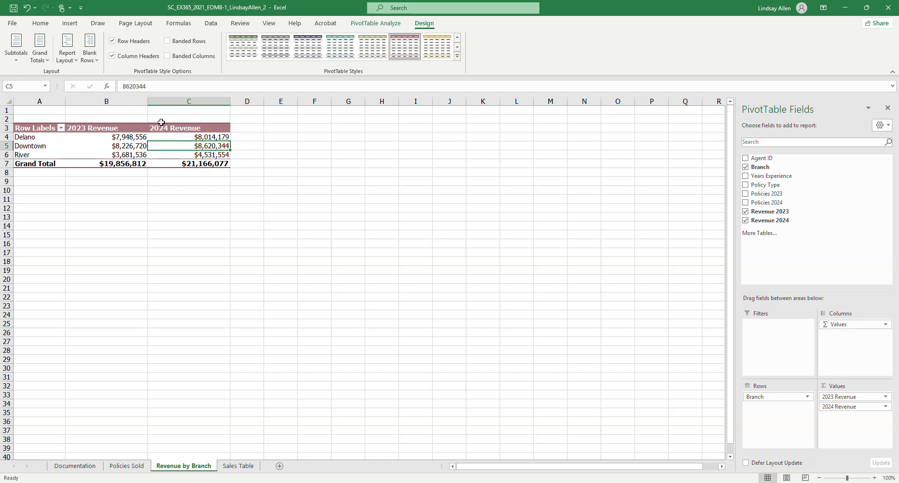
left_click(376, 24)
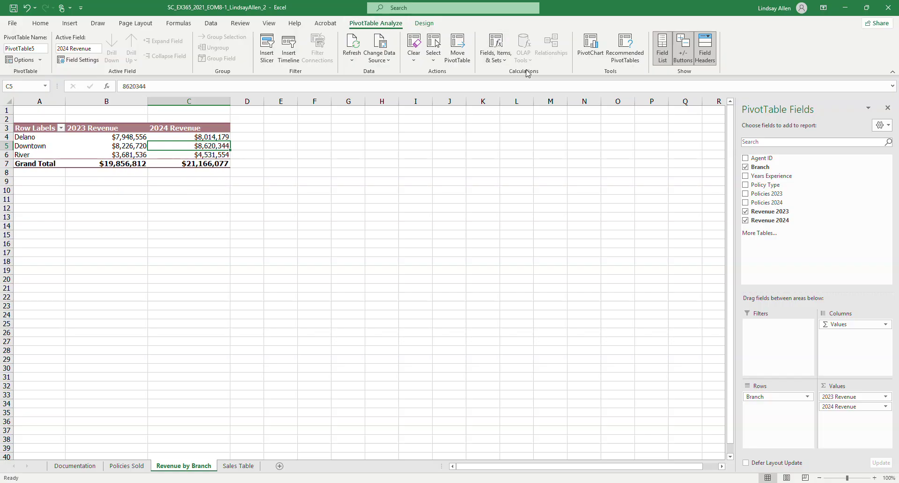
left_click(496, 59)
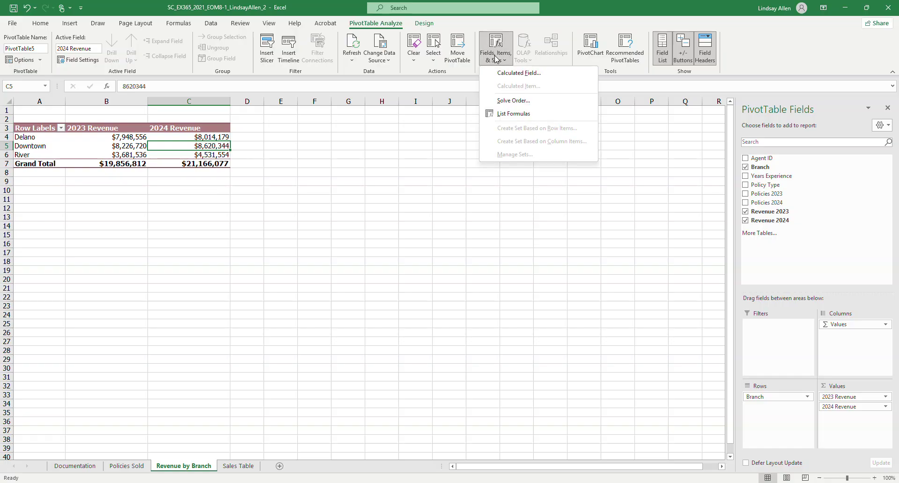
left_click(515, 73)
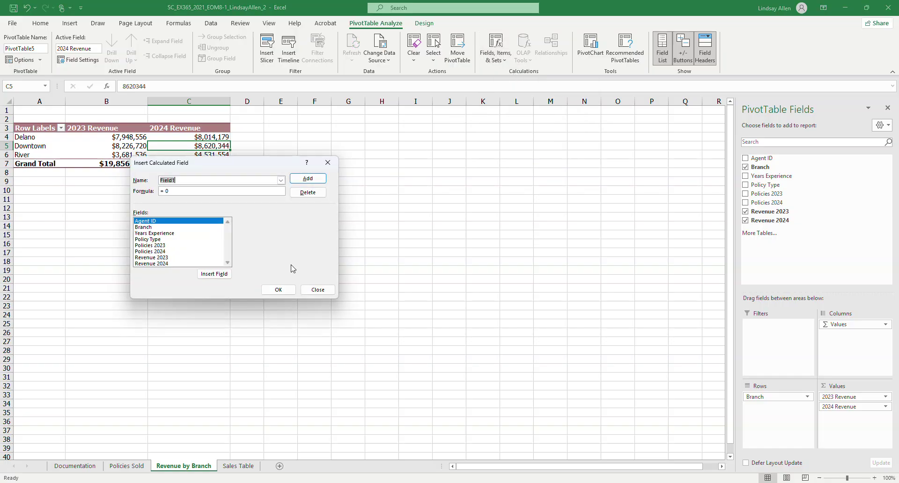
mouse_move(285, 482)
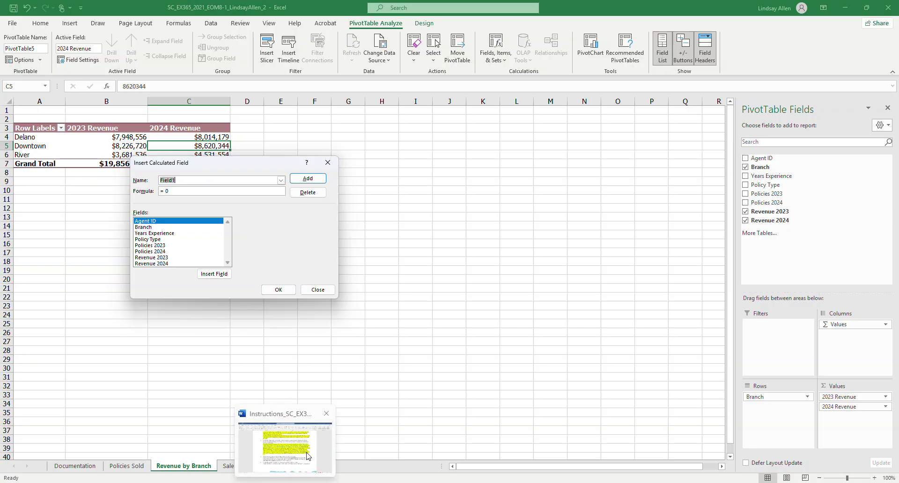
left_click(308, 457)
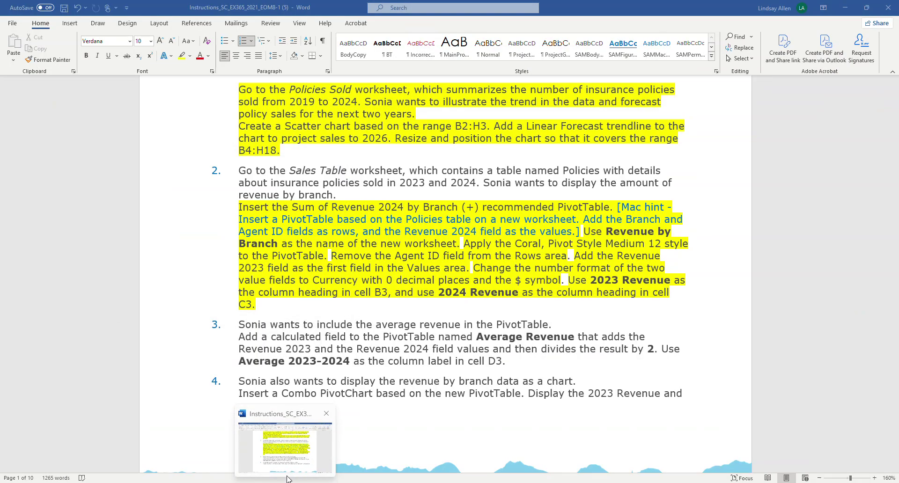
left_click(265, 481)
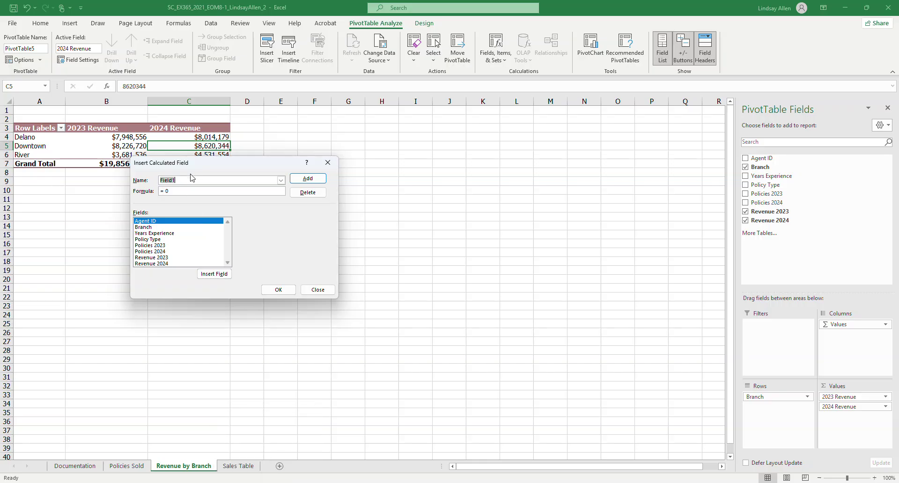
type("Average Revenue")
Set the calculated field's formula to = ('Revenue 2023'+ 'Revenue 2024')/2 and add the field to the PivotTable
mouse_move(264, 482)
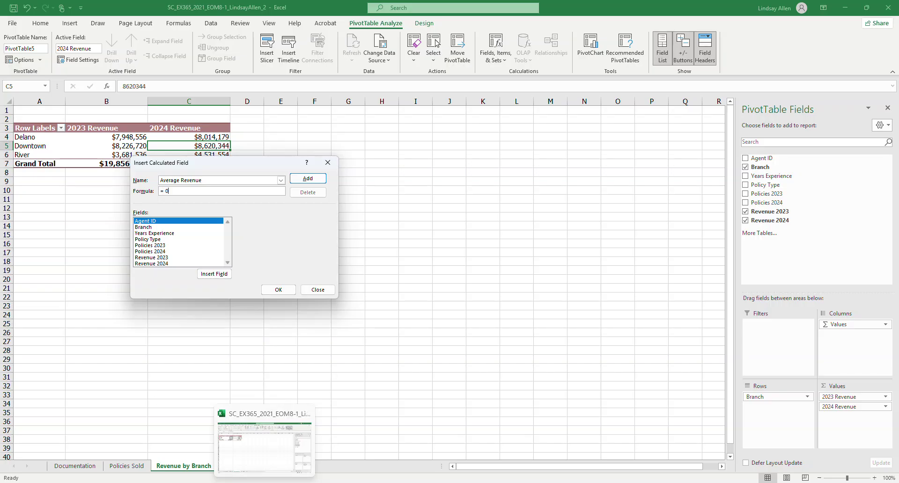
mouse_move(282, 455)
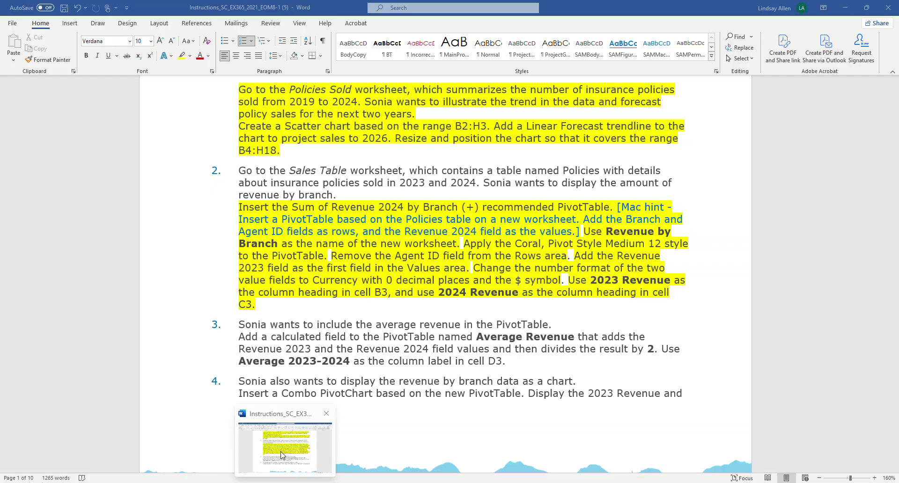
left_click(269, 478)
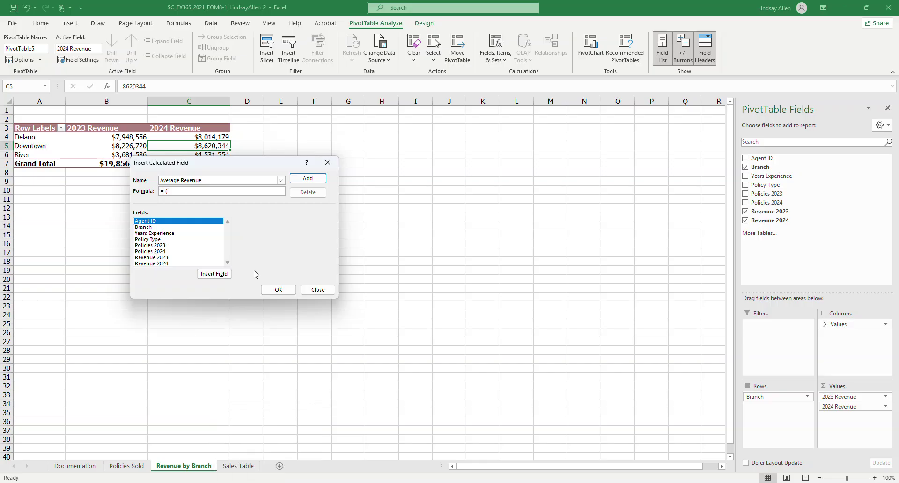
double_click(167, 257)
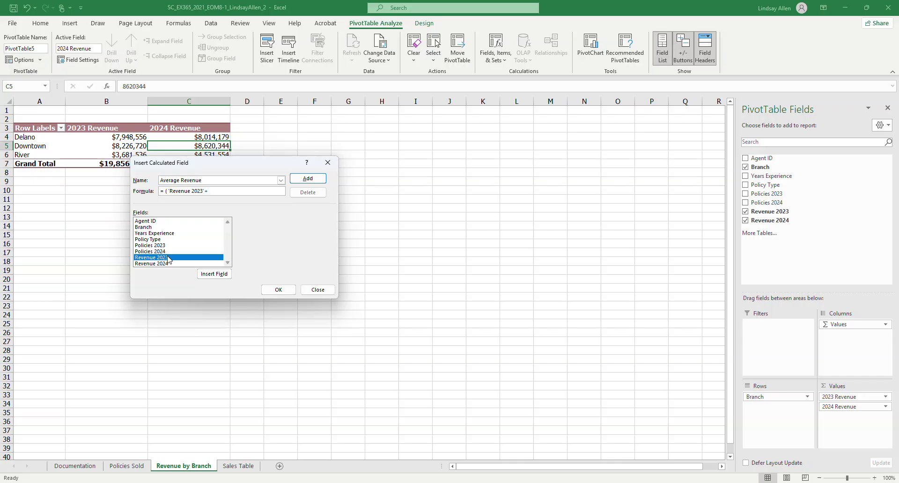
type("+")
double_click(166, 264)
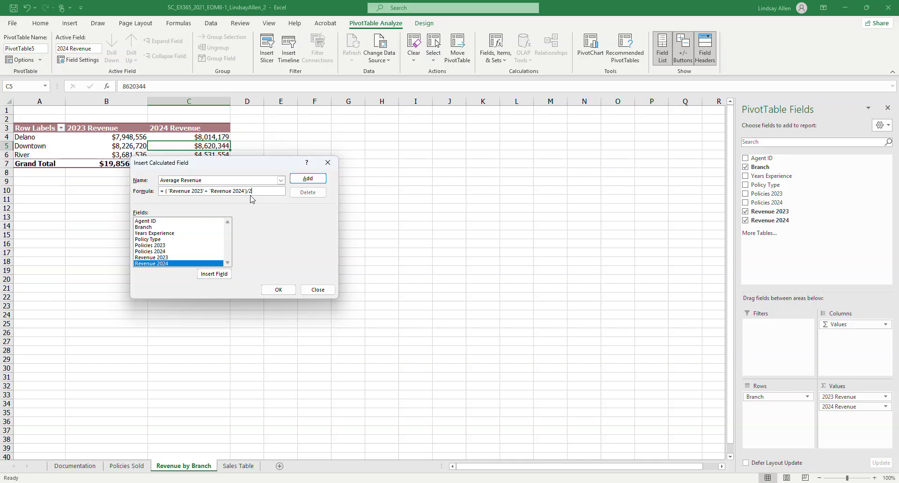
left_click(309, 180)
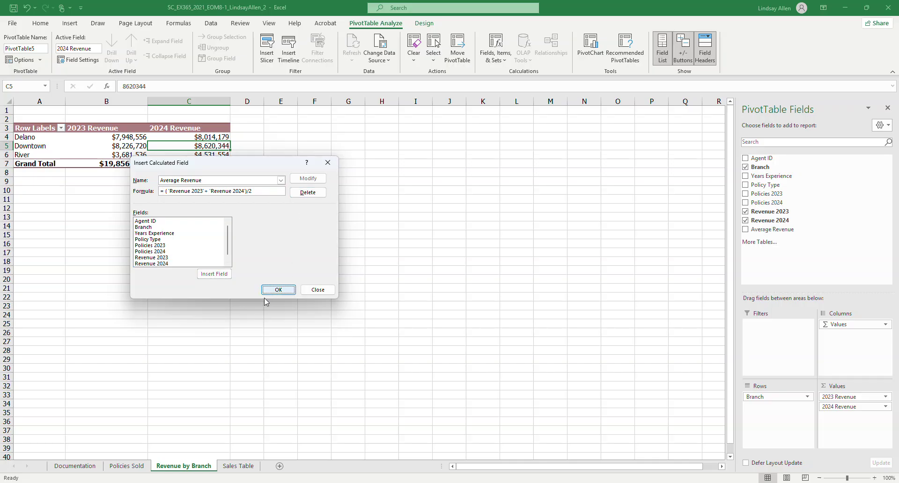
left_click(277, 290)
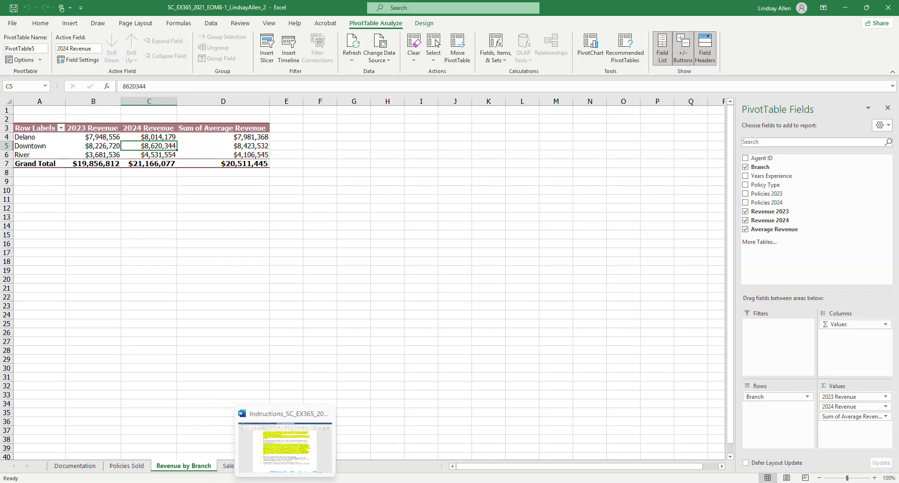
Switch to Word and highlight the step 3 text about adding the Average Revenue calculated field in yellow
left_click(277, 445)
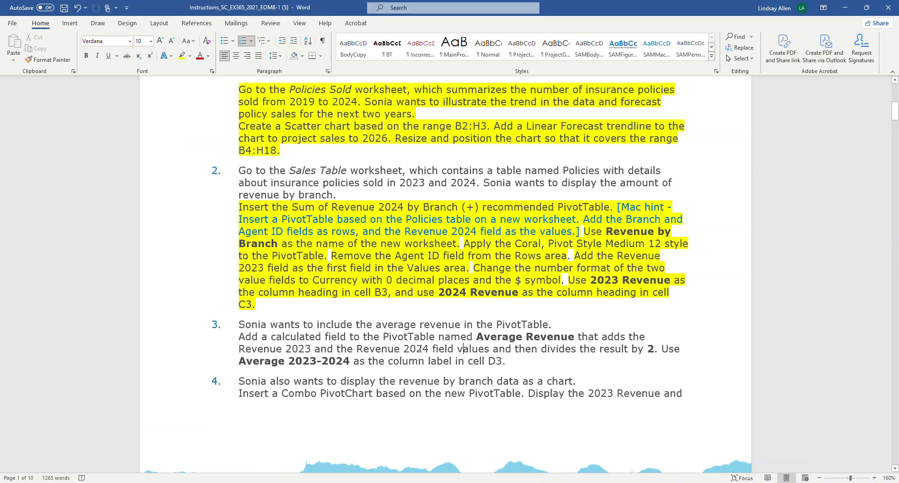
left_click_drag(654, 349, 239, 324)
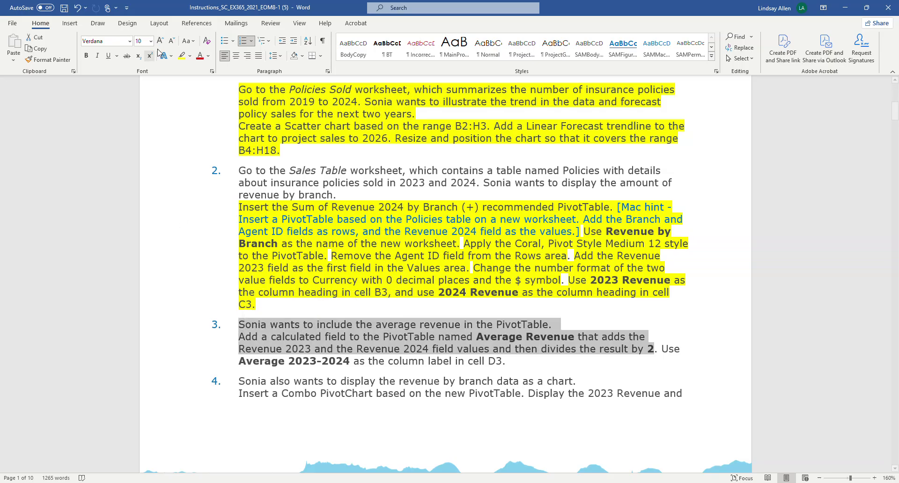
left_click(181, 56)
Switch to Excel and enter Average 2023-2024 as the PivotTable column label in cell D3
scroll(431, 352, "down", 1)
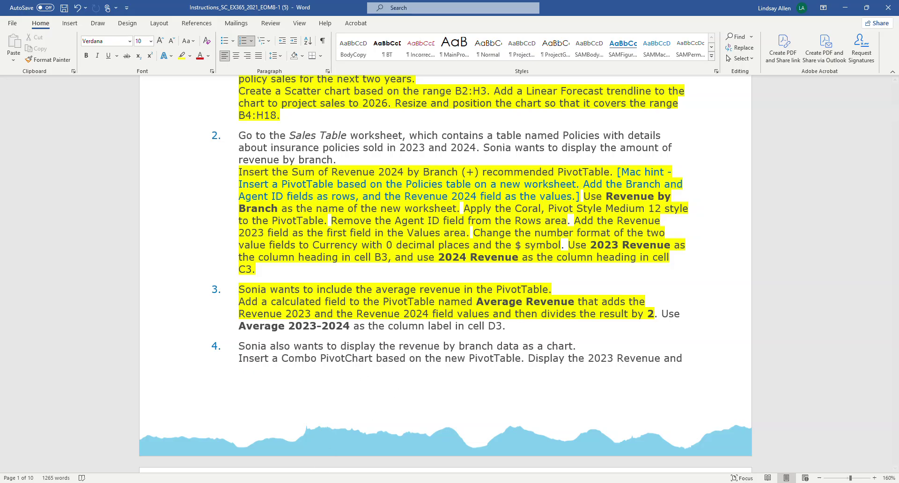
left_click(261, 463)
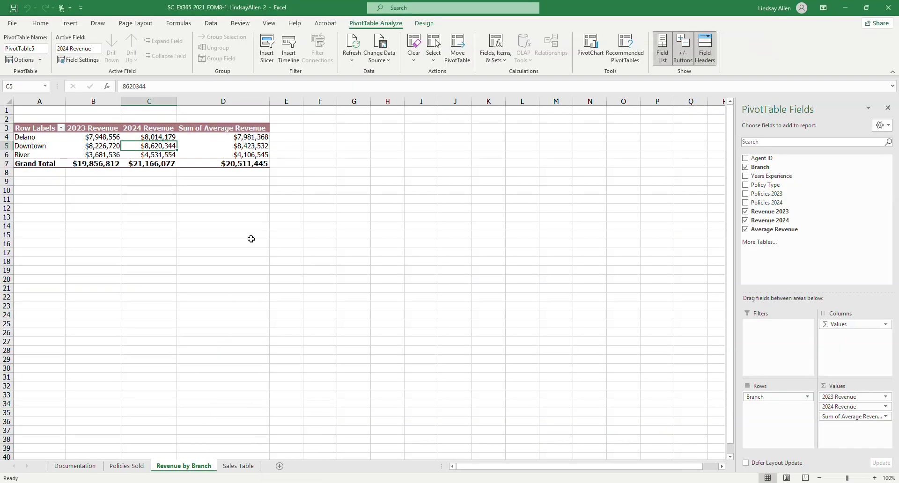
left_click(243, 130)
type("Average 2023")
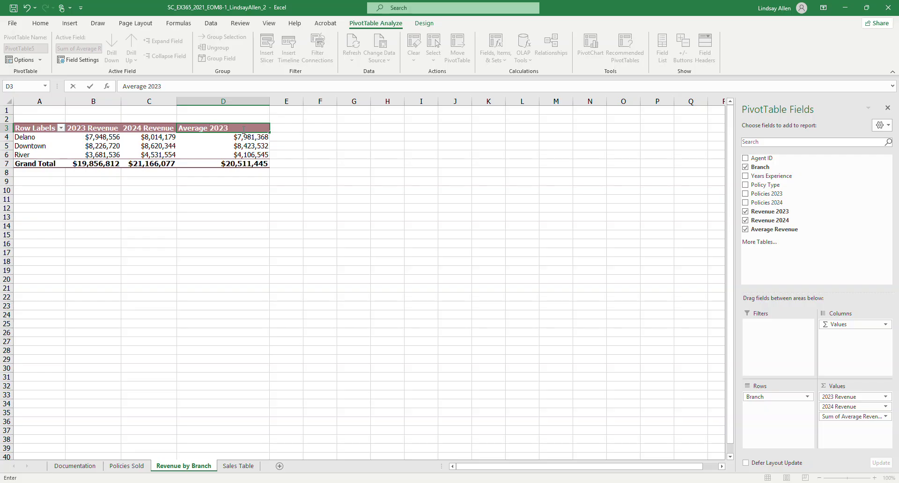
type("-2024")
left_click(119, 216)
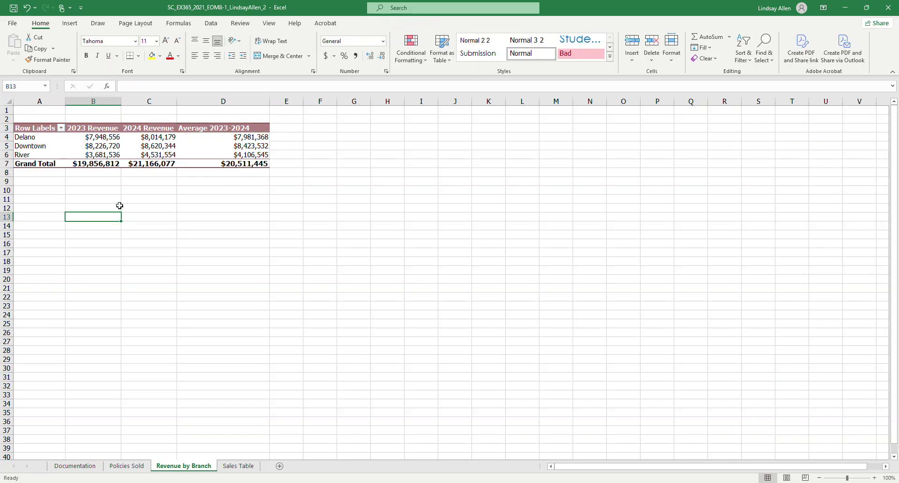
left_click(104, 135)
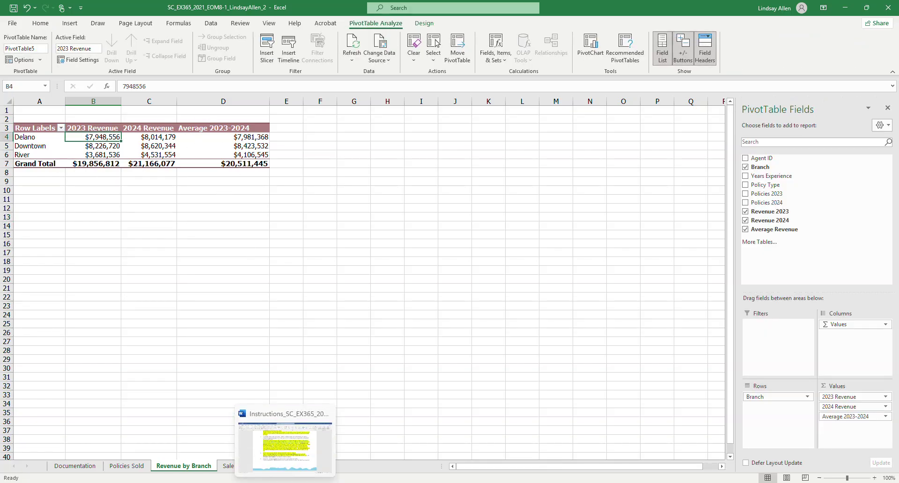
Switch to Word and highlight the rest of step 3, about the Average 2023-2024 column label, in yellow
left_click(291, 464)
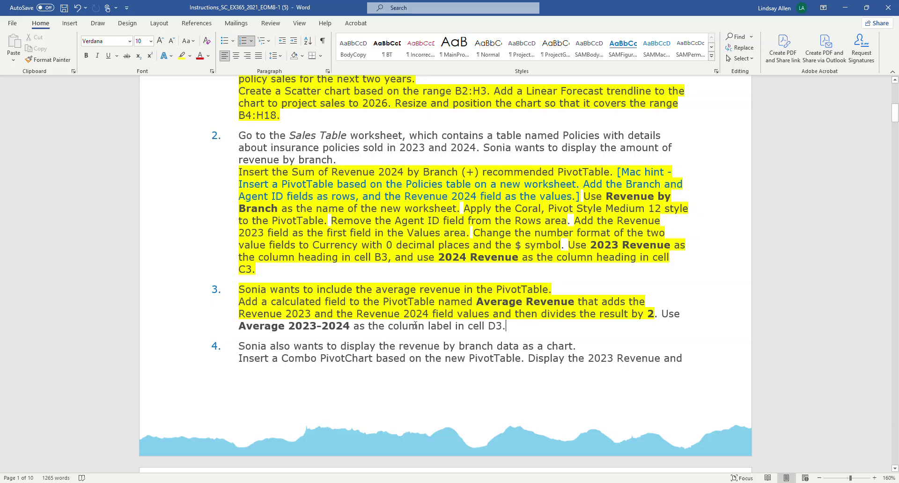
left_click_drag(534, 337, 238, 314)
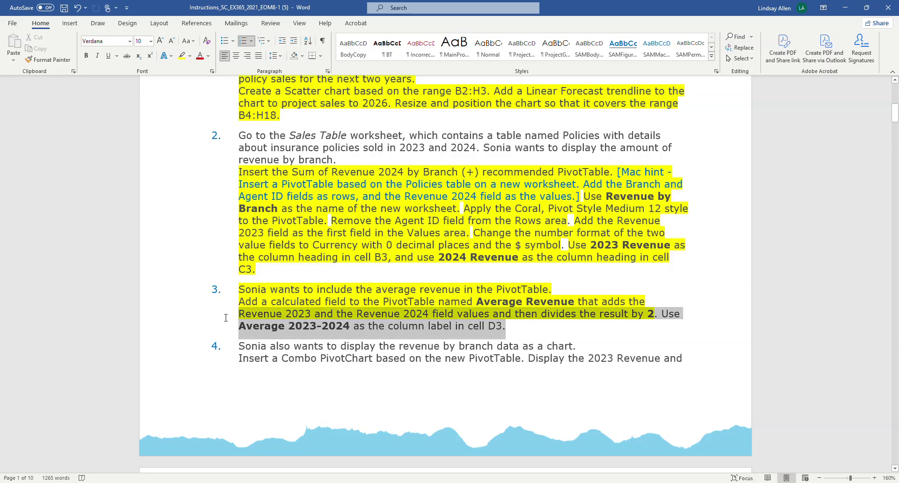
left_click(182, 55)
Read step 4 of the instructions, switch to Excel and set up a Combo PivotChart from the PivotTable, rechecking the required series chart types in Word
scroll(339, 230, "down", 1)
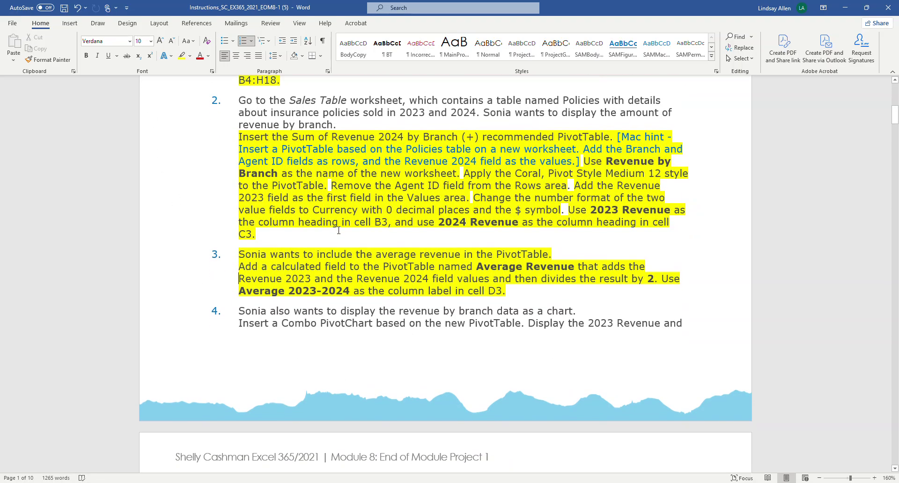
scroll(338, 230, "down", 3)
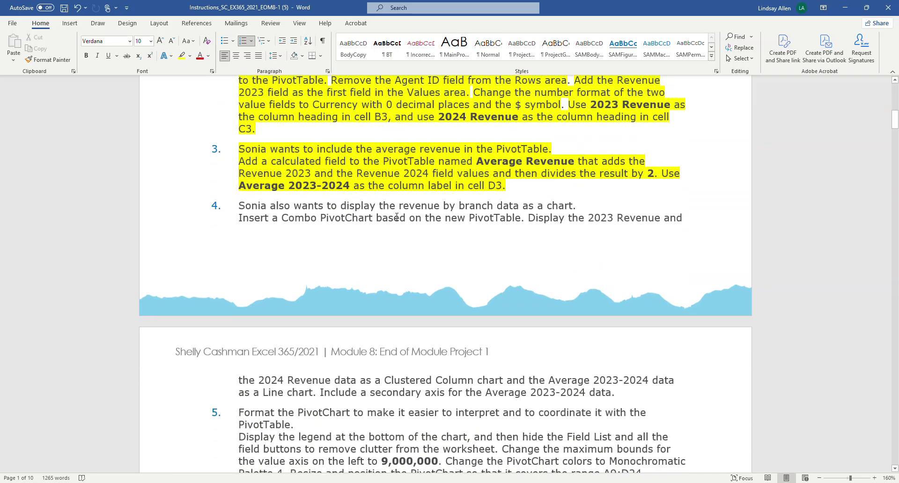
scroll(572, 218, "down", 2)
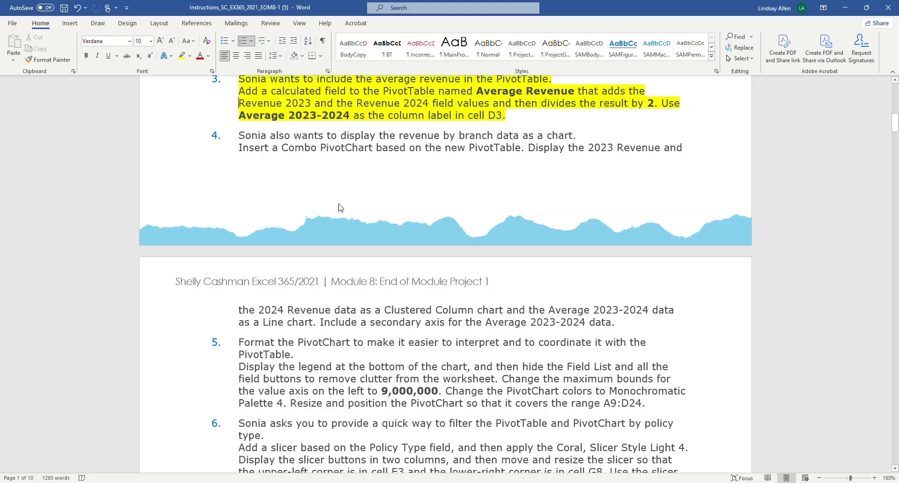
left_click(264, 471)
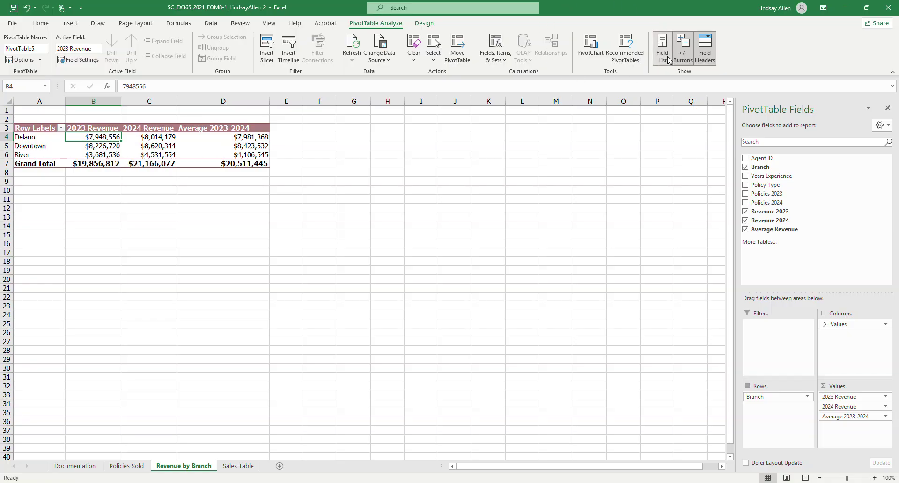
left_click(586, 50)
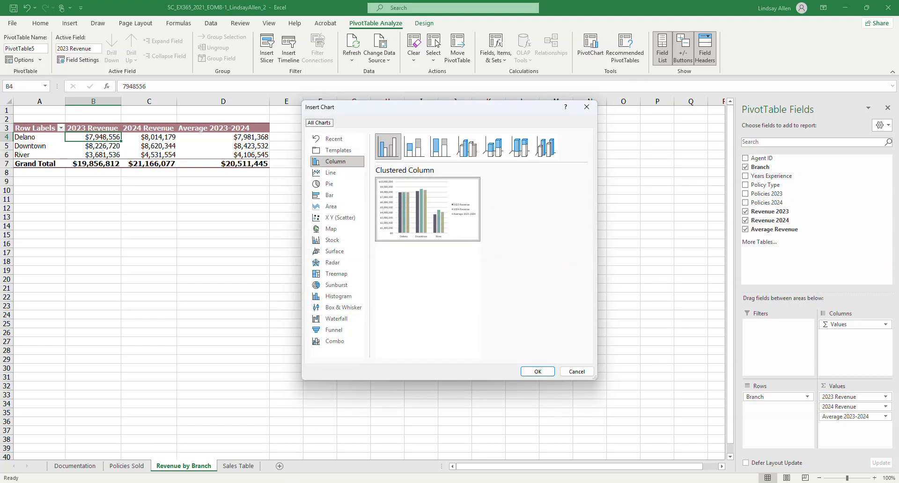
left_click(303, 456)
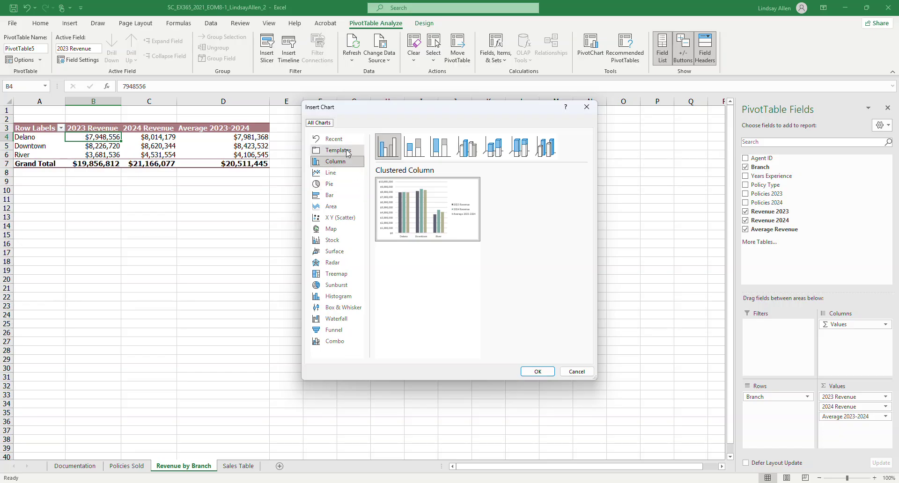
left_click(331, 345)
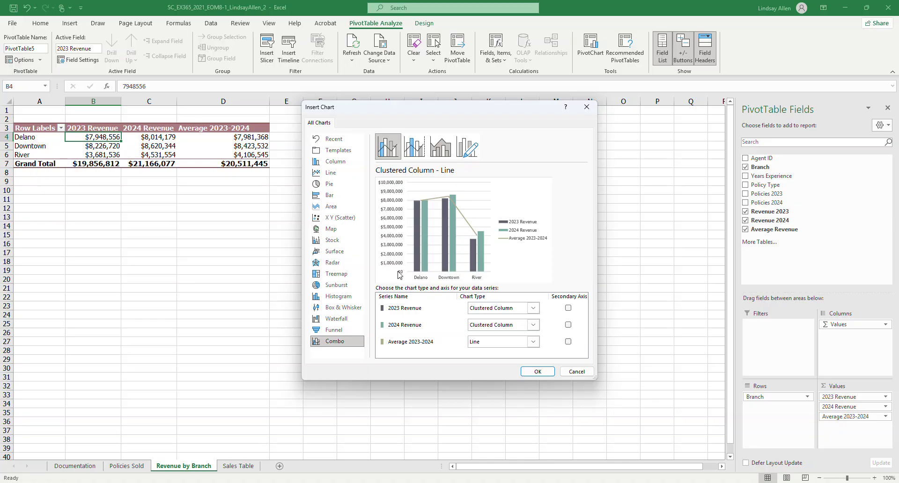
mouse_move(287, 481)
left_click(296, 466)
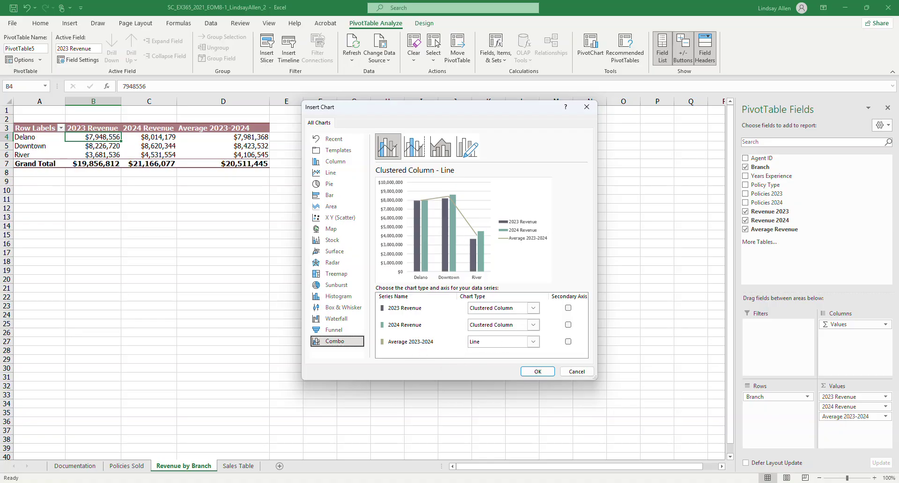
Switch to Word and highlight the step 4 sentence about including a secondary axis for the Average 2023-2024 data in yellow
mouse_move(285, 482)
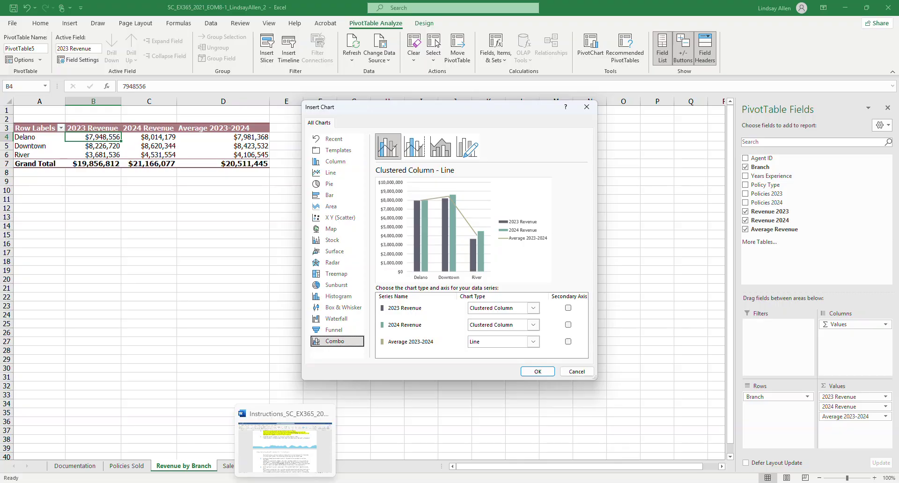
left_click(302, 457)
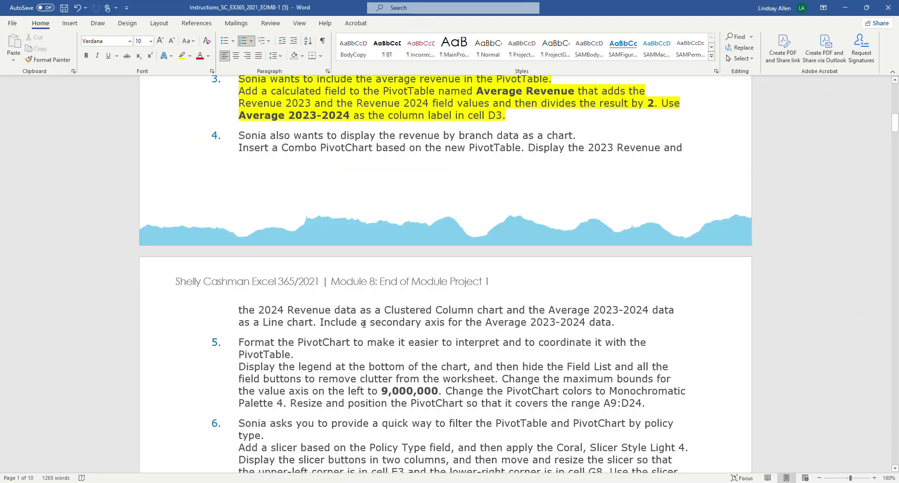
left_click_drag(322, 322, 633, 333)
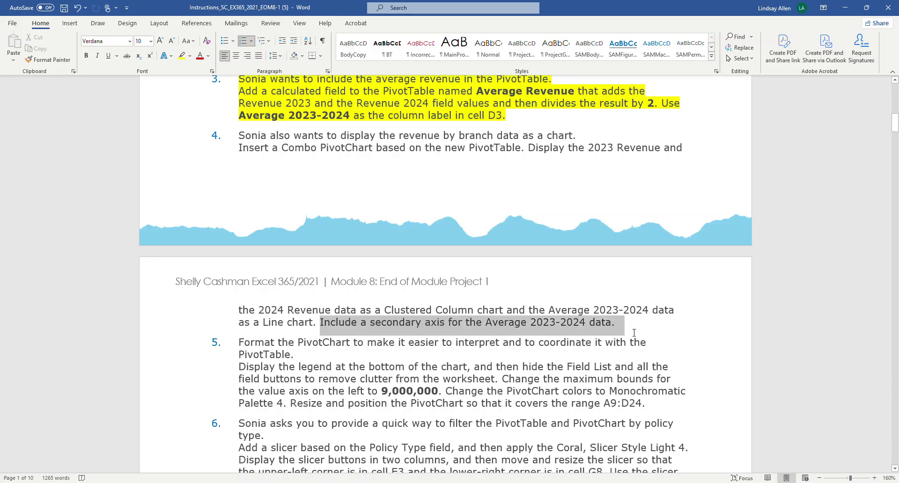
left_click(181, 62)
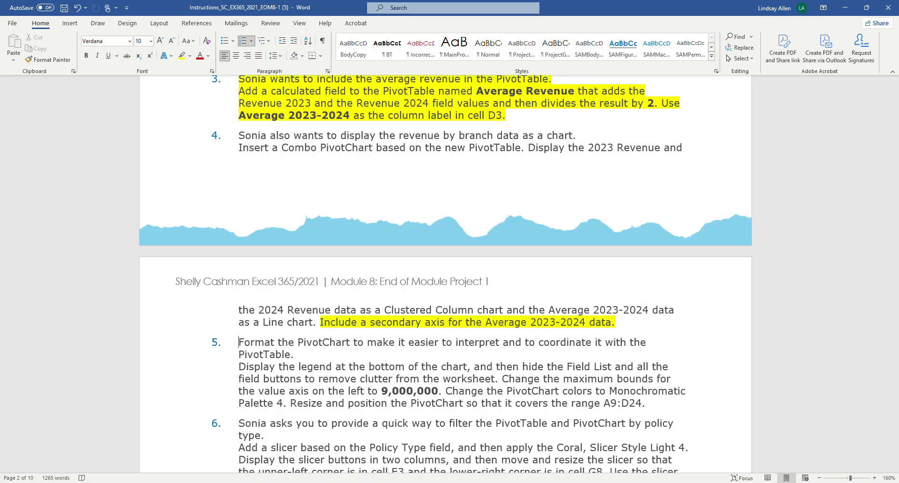
Switch to Excel, put the Average 2023-2024 series on a secondary axis and insert the Combo PivotChart
key("alt+Tab")
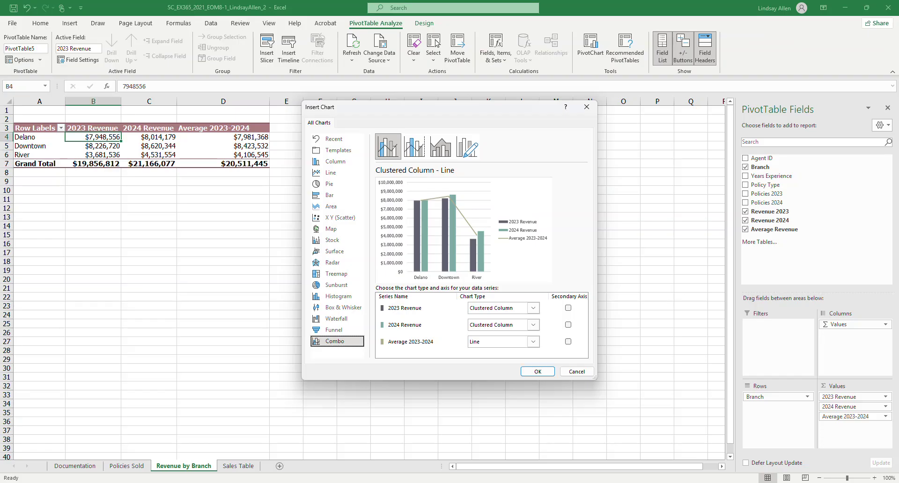
left_click(568, 342)
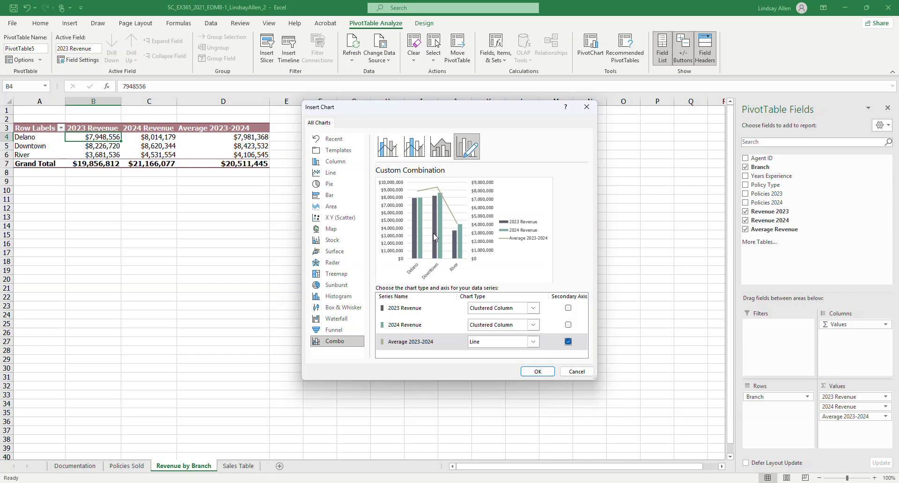
left_click(537, 372)
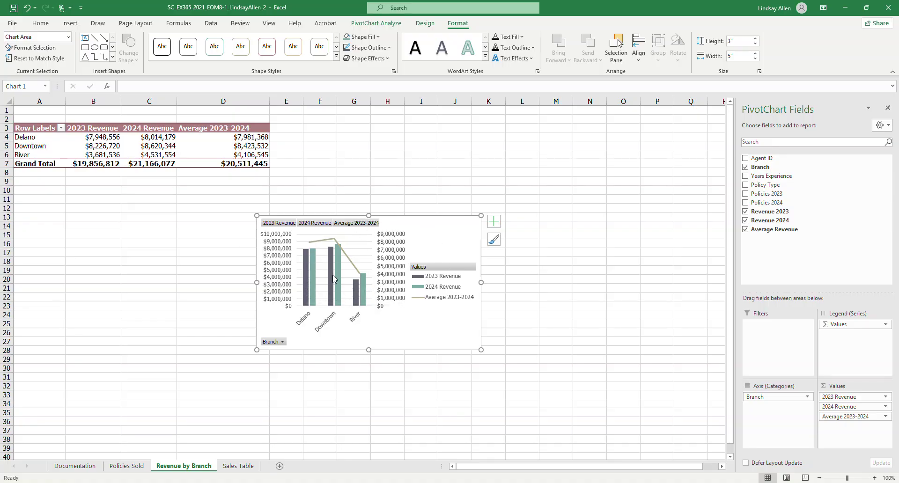
Switch to Word and highlight all of step 4 about the Combo PivotChart in yellow
key("alt+Tab")
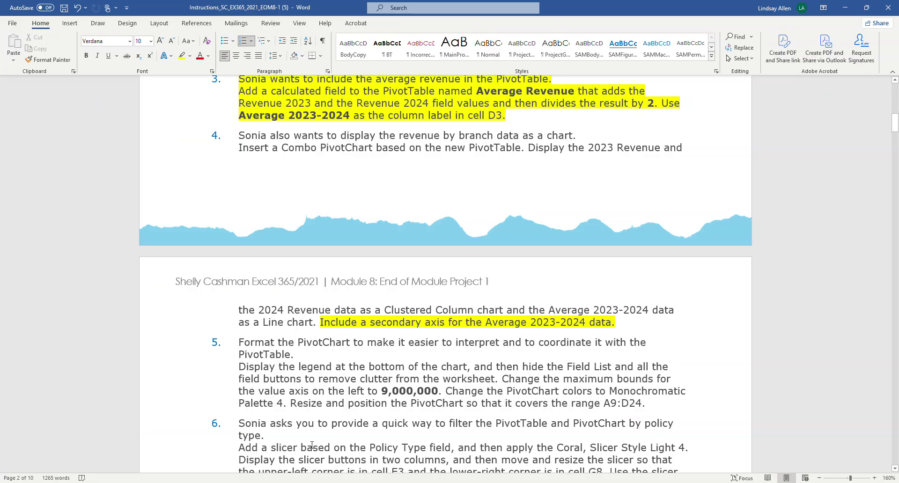
left_click_drag(238, 135, 623, 329)
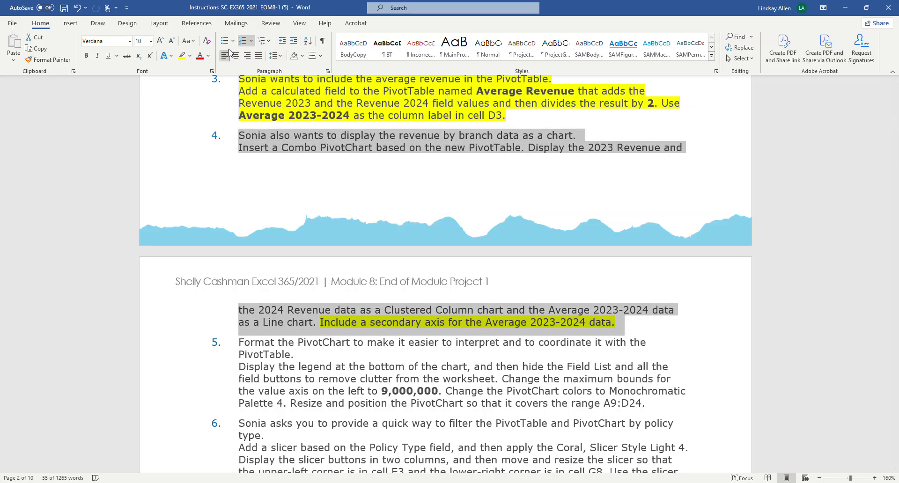
left_click(182, 55)
left_click(221, 253)
Read step 5 of the instructions, then switch to Excel and place the PivotChart legend at the bottom of the chart
scroll(221, 253, "down", 3)
scroll(221, 253, "down", 1)
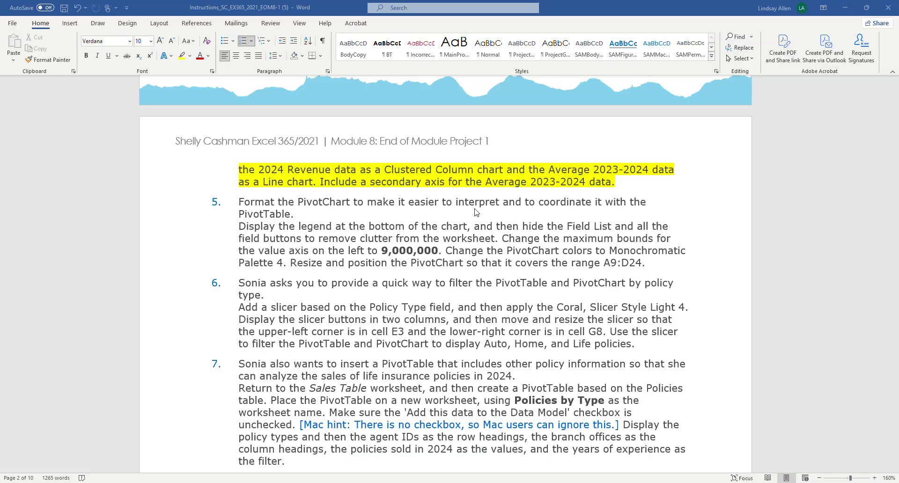
scroll(477, 213, "down", 1)
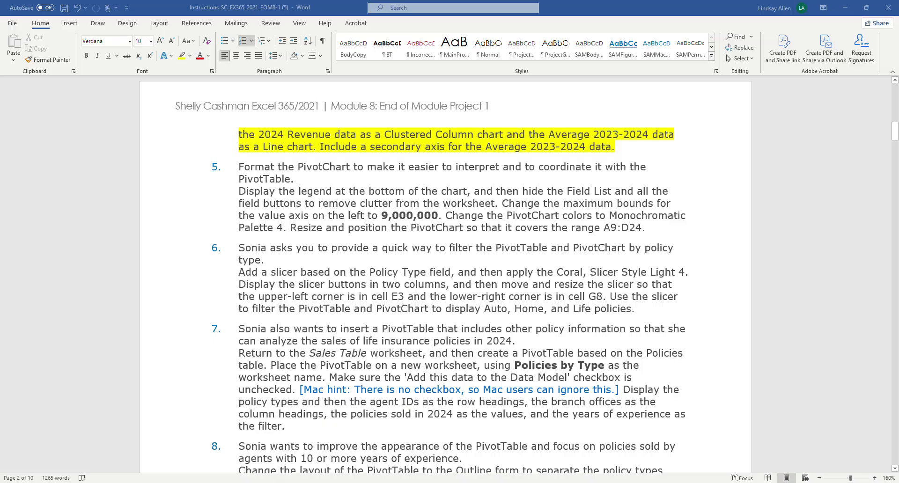
left_click(274, 482)
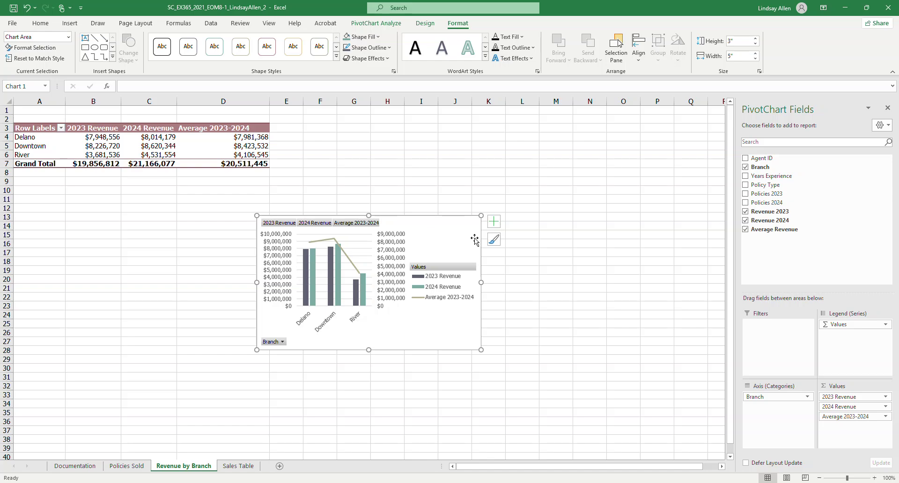
left_click(493, 221)
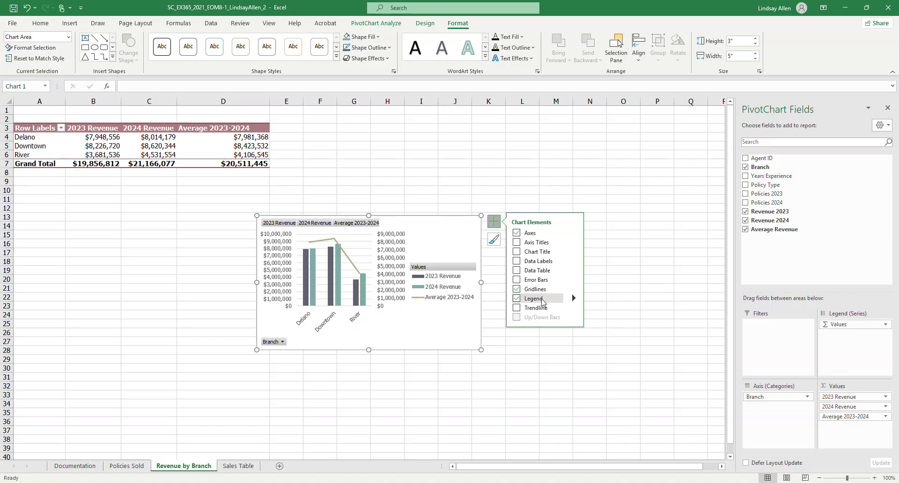
left_click(573, 298)
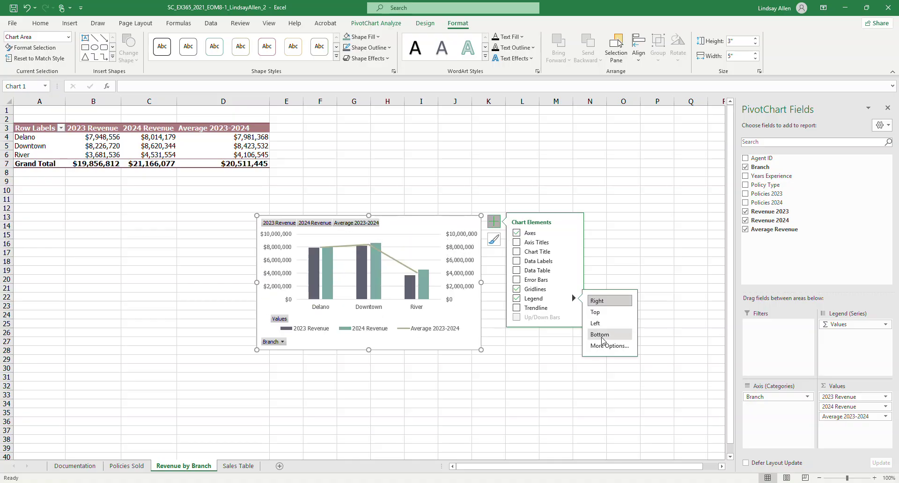
Switch to Word and highlight "Display the legend at the bottom of the chart" in step 5 in yellow
mouse_move(287, 482)
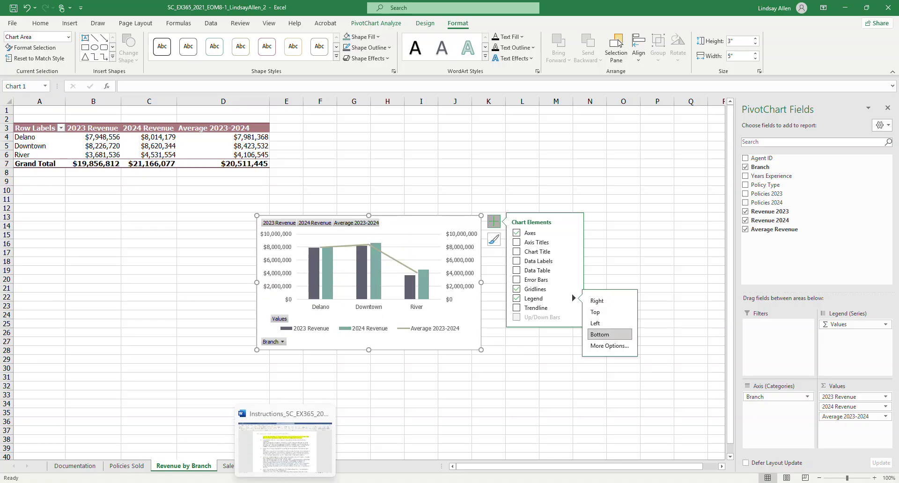
left_click(294, 467)
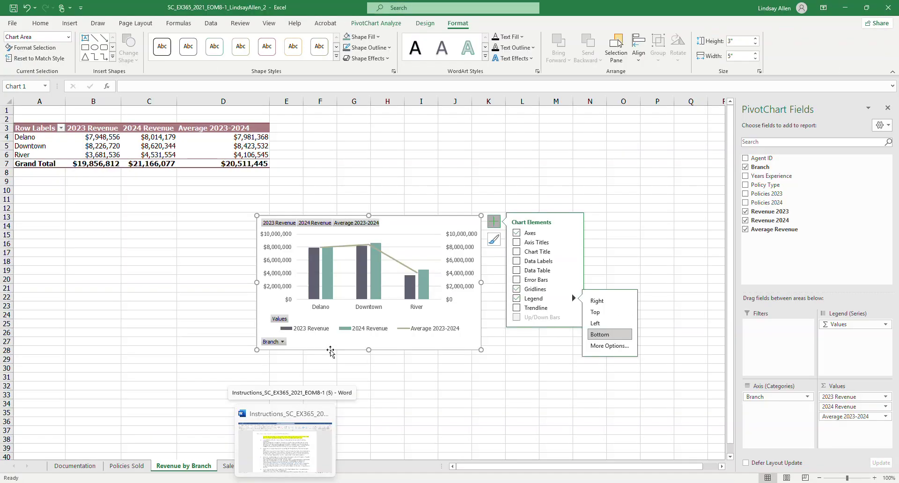
key("alt+Tab")
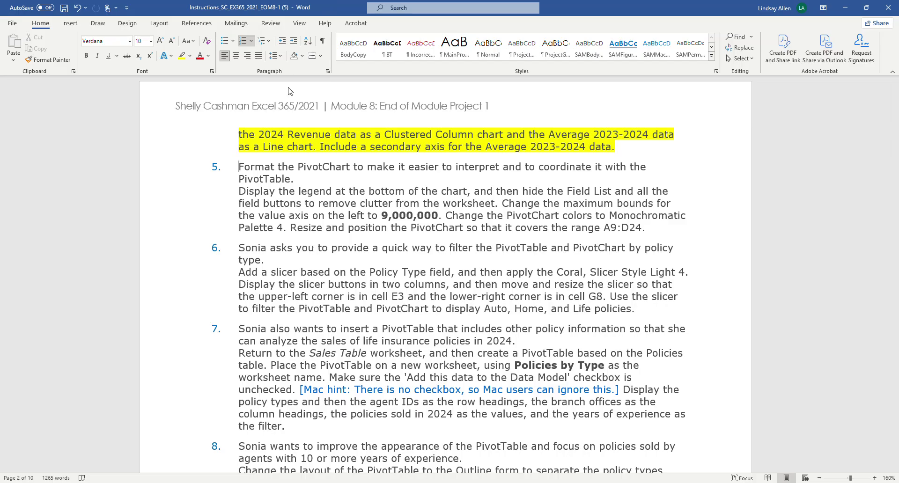
left_click_drag(271, 194, 467, 192)
left_click(182, 56)
left_click(591, 209)
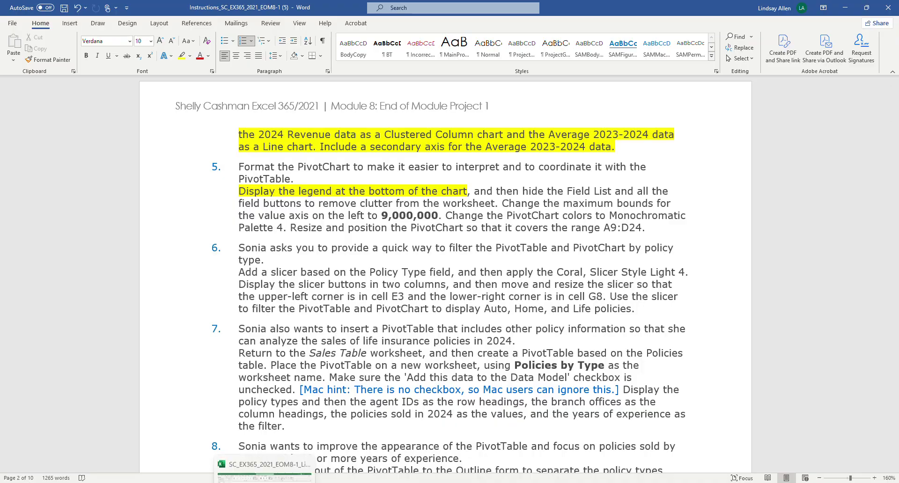
Switch to Excel and hide the Field List and all the field buttons of the PivotChart
left_click(277, 464)
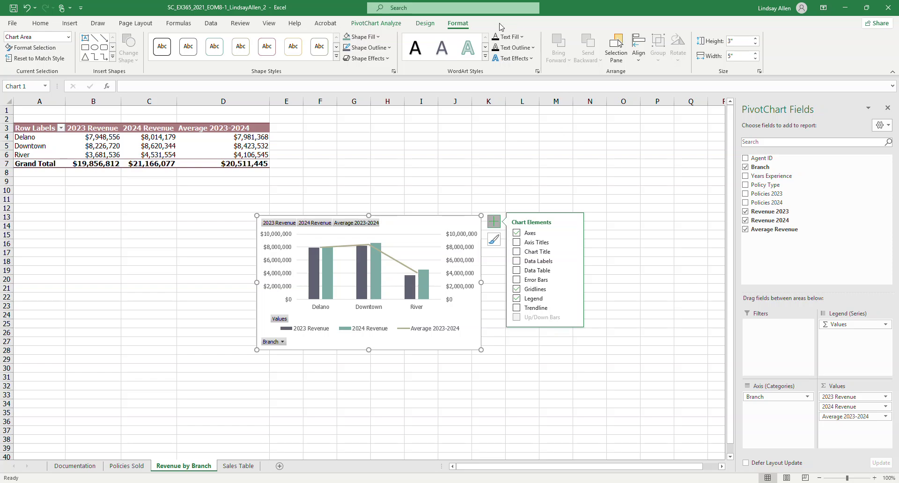
left_click(424, 25)
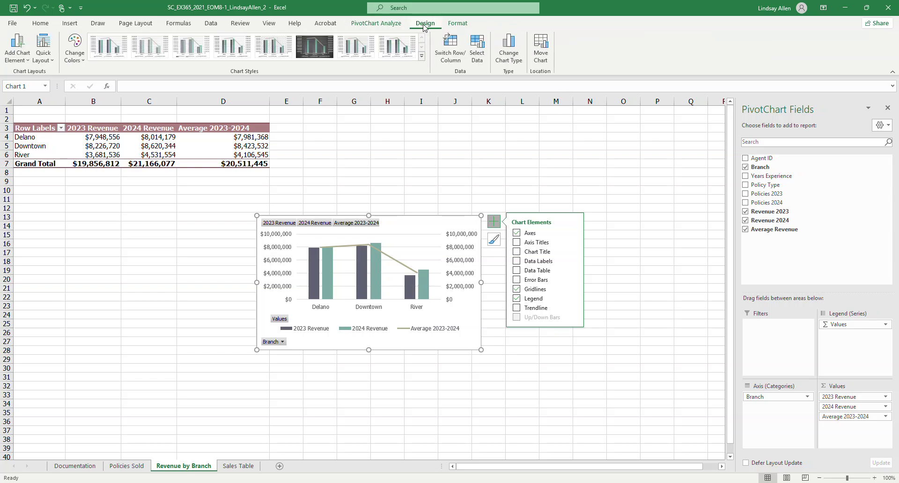
left_click(390, 25)
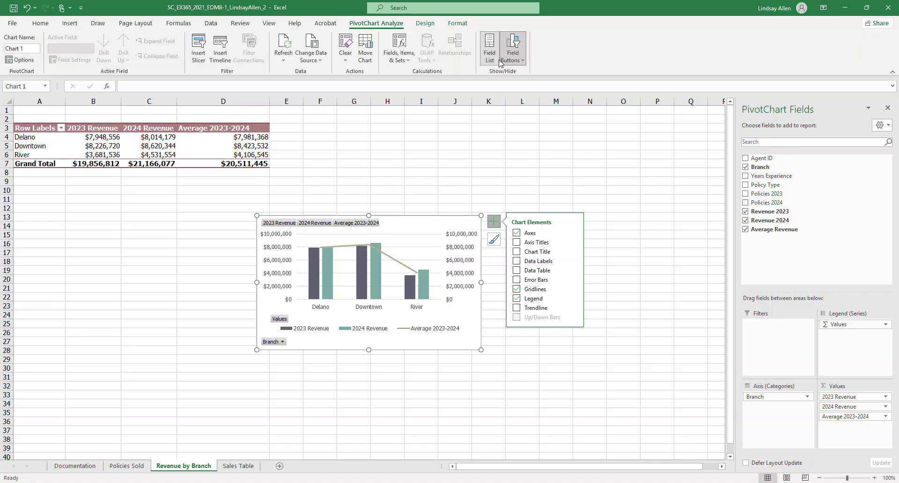
left_click(490, 49)
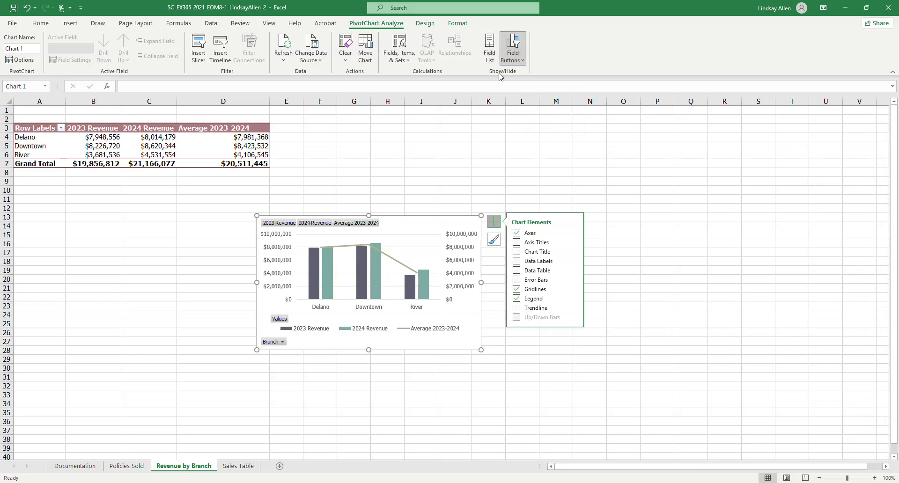
left_click(513, 43)
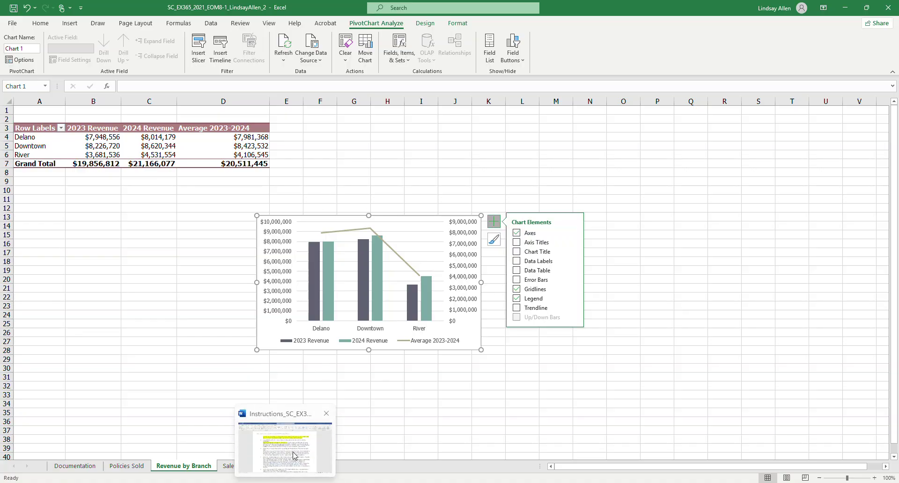
Switch to Word and highlight the rest of the step 5 sentence about hiding the Field List and field buttons in yellow
left_click(294, 459)
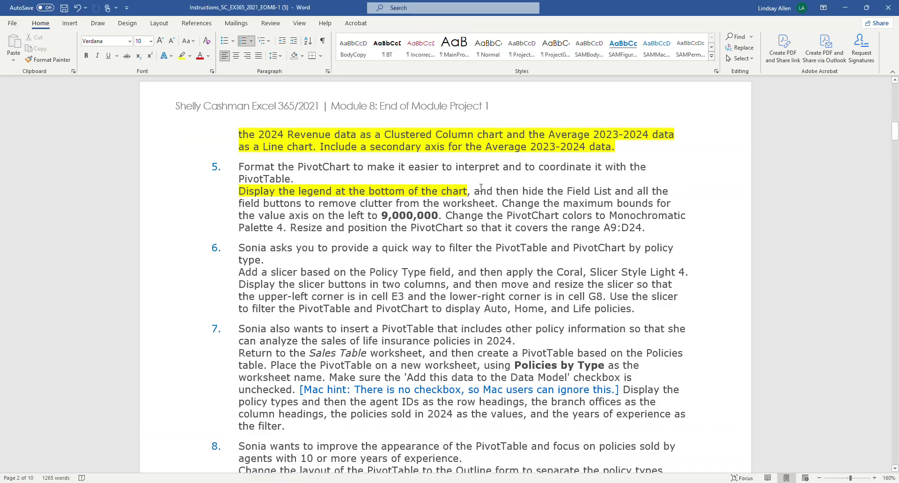
left_click_drag(477, 182, 478, 205)
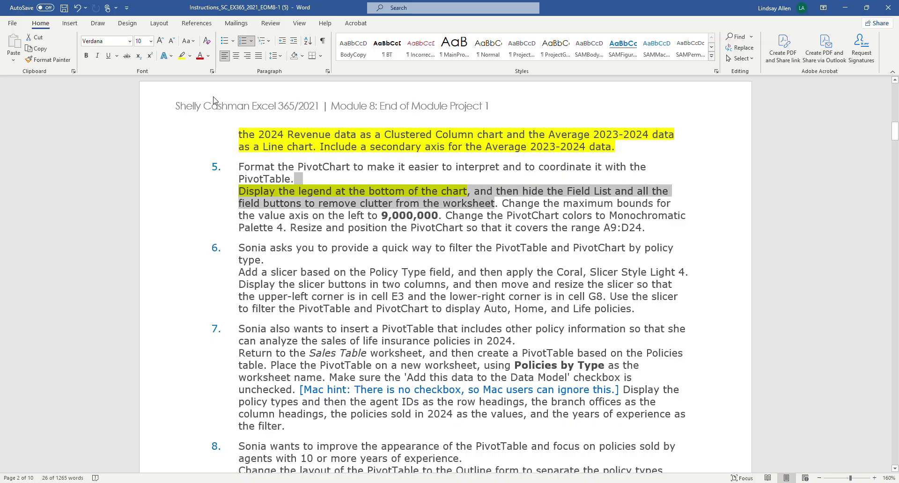
left_click(182, 56)
left_click(536, 187)
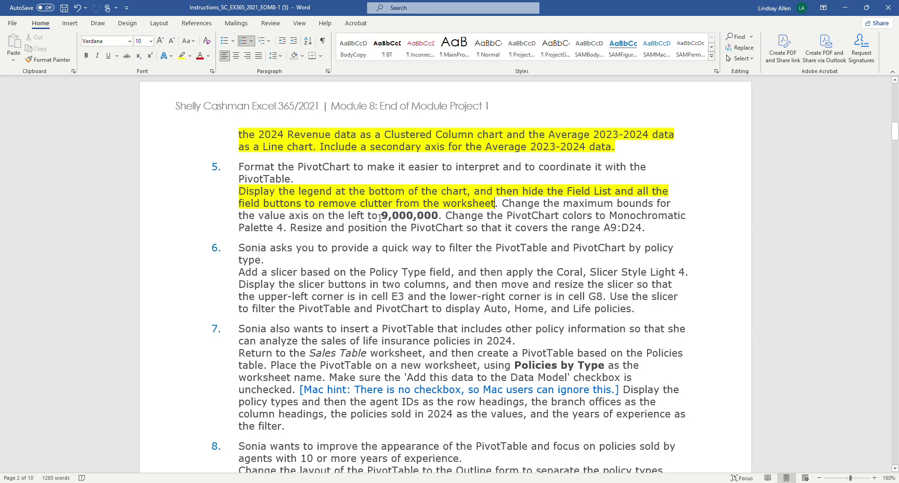
Switch to Excel and set the maximum bound of the PivotChart's primary value axis to 9000000, closing the formatting pane when done
mouse_move(264, 482)
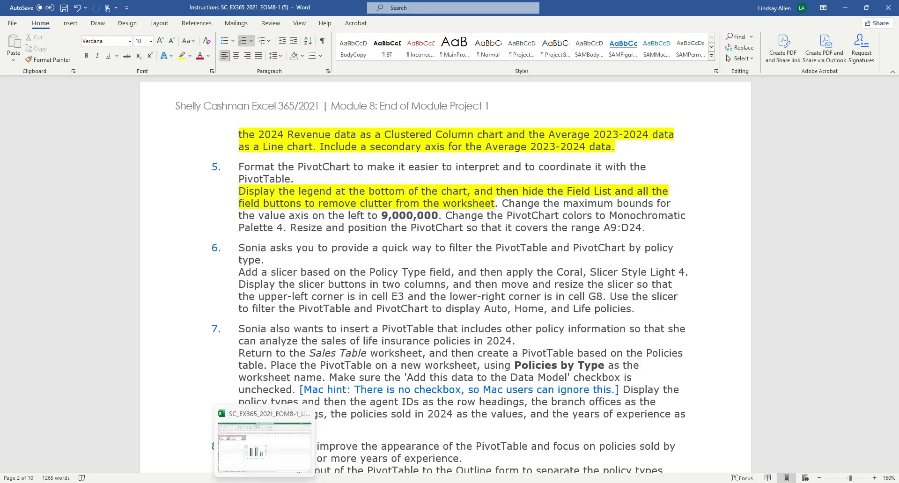
left_click(264, 445)
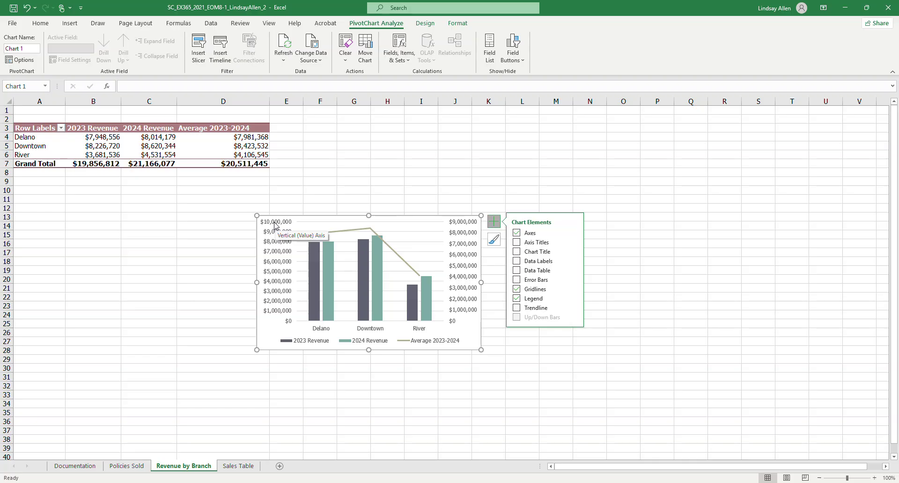
double_click(275, 226)
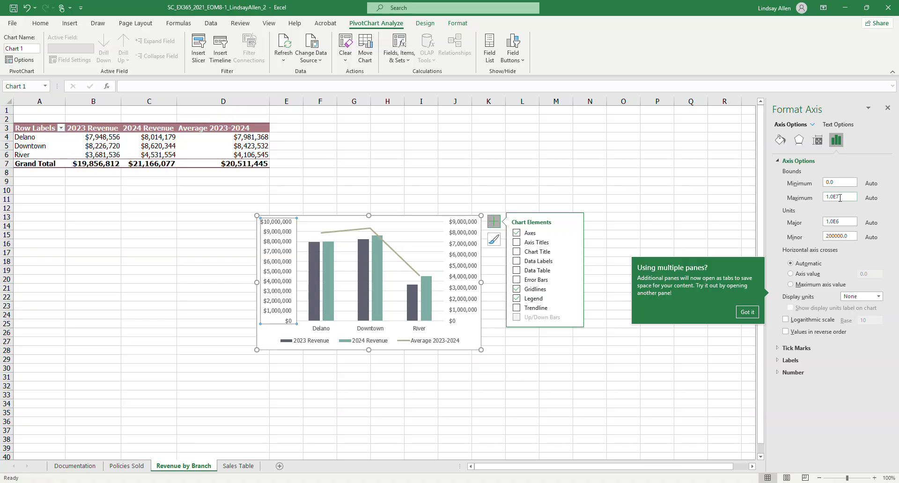
left_click(790, 199)
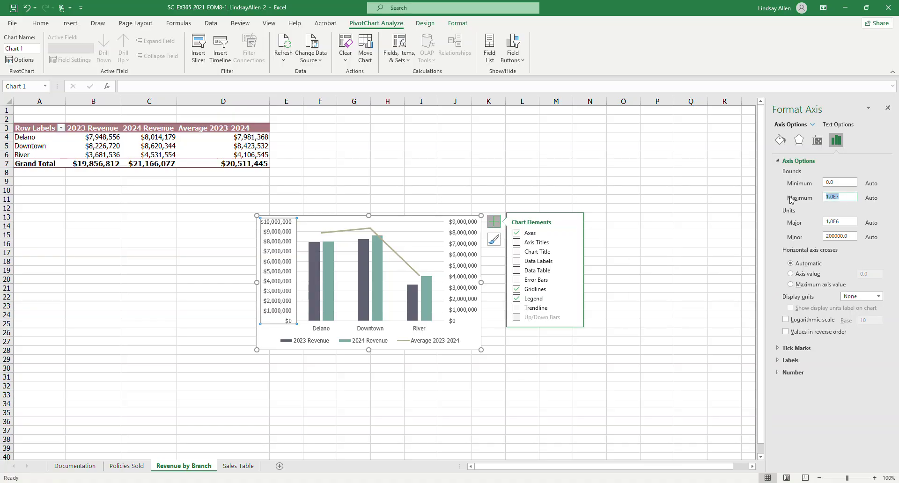
type("9000000")
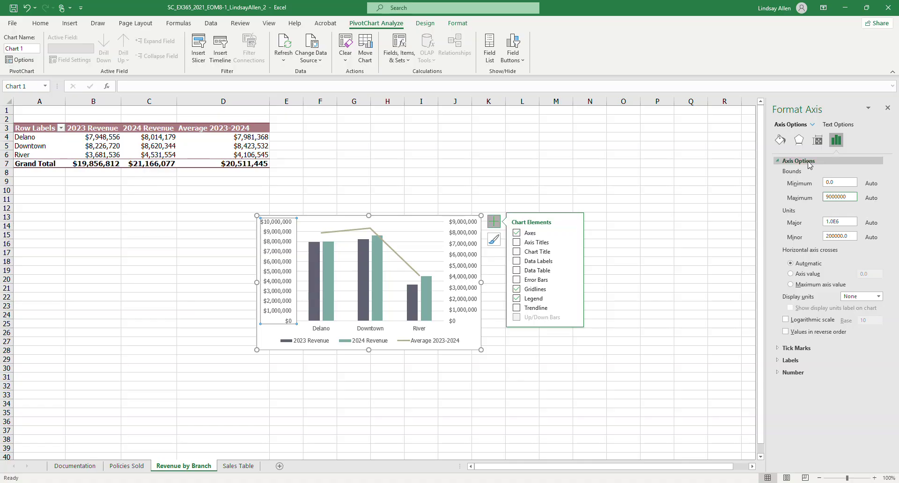
left_click(567, 144)
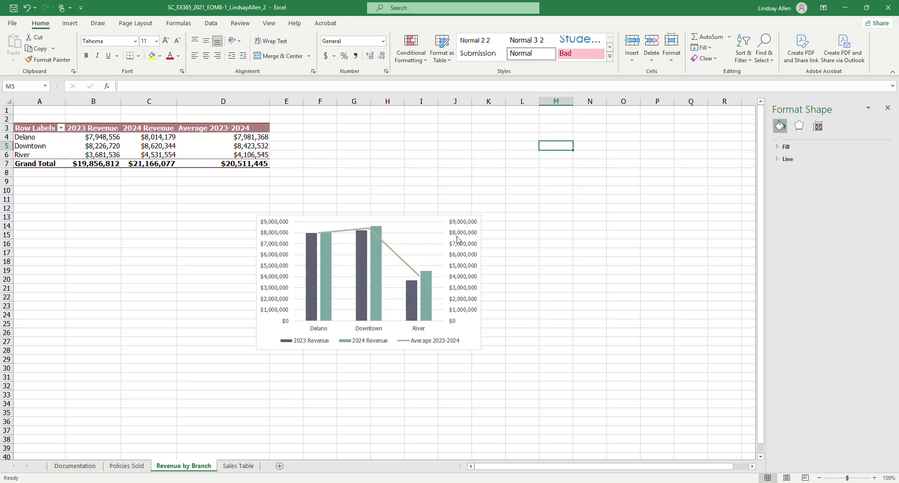
left_click(429, 239)
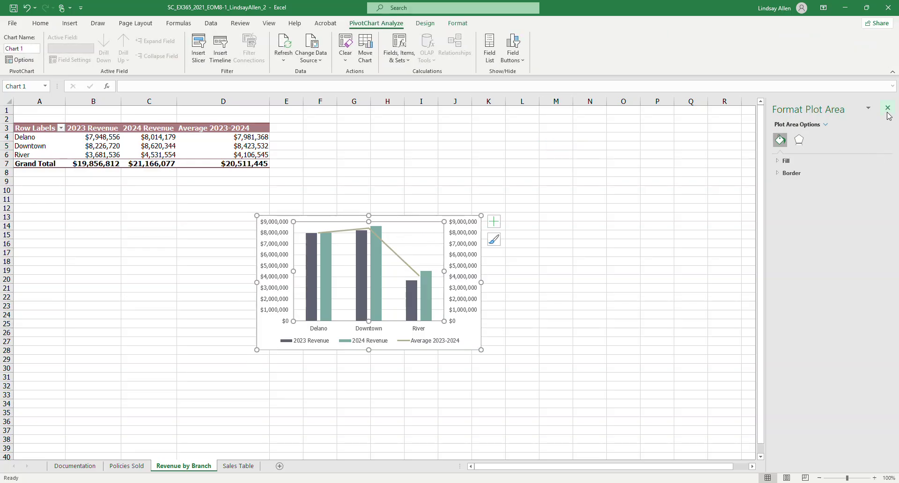
left_click(888, 108)
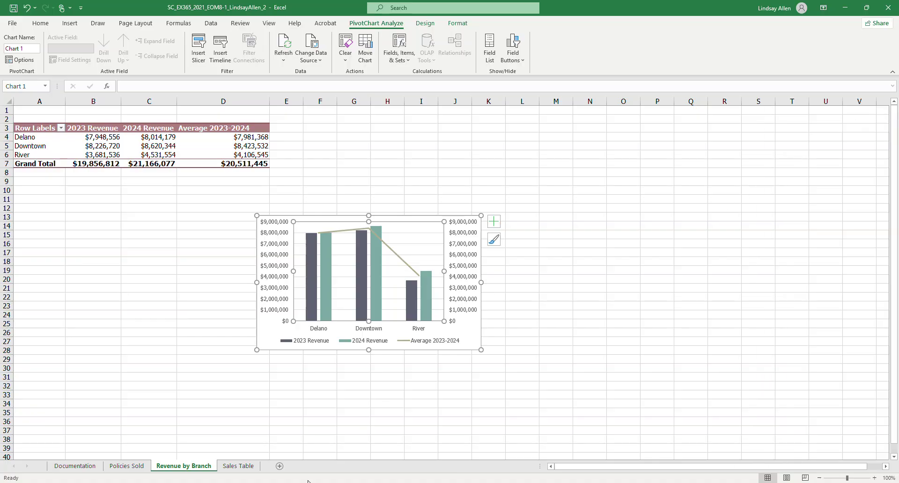
Switch to Word and highlight the step 5 sentence about the 9,000,000 maximum bounds in yellow
left_click(281, 445)
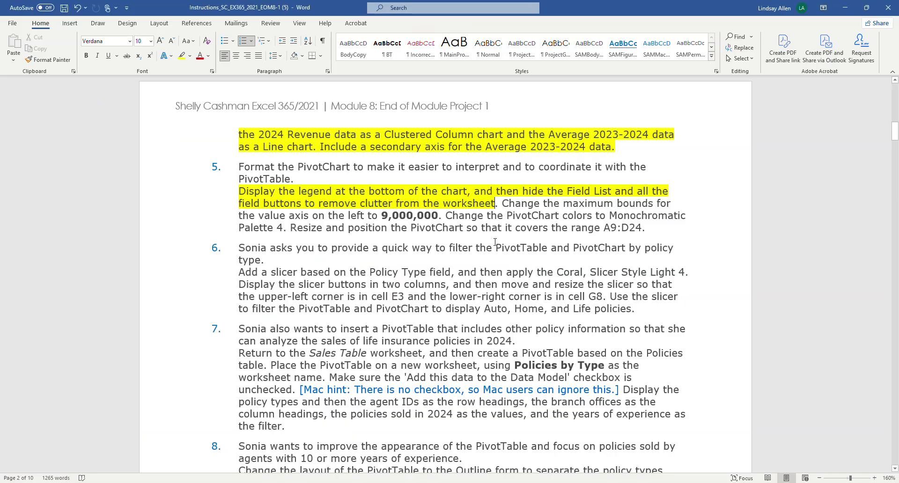
left_click_drag(501, 205, 441, 216)
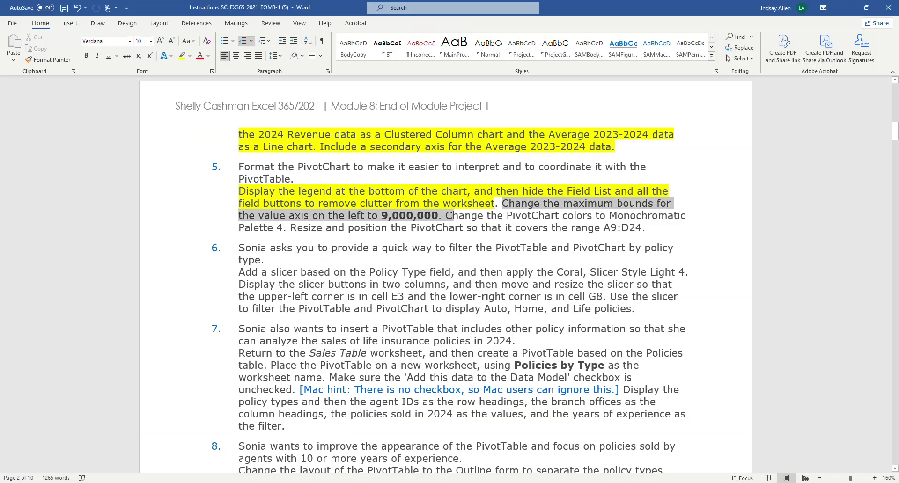
left_click(181, 57)
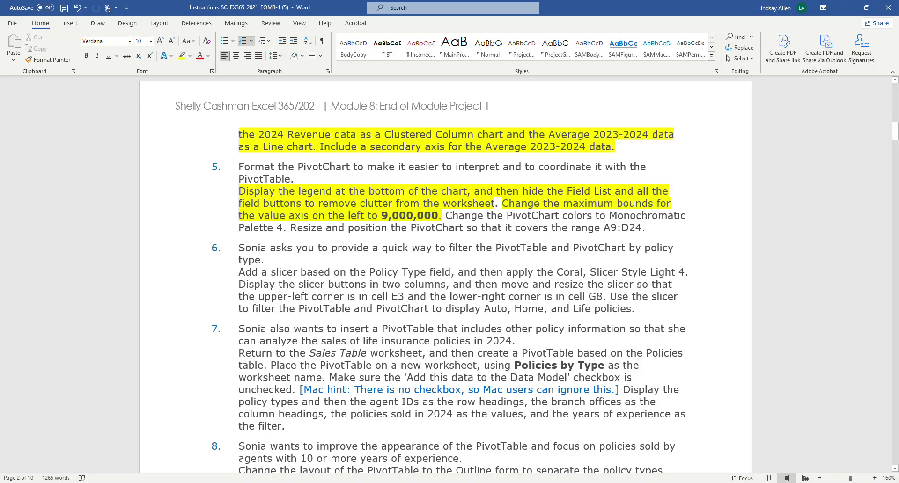
Switch to Excel and change the PivotChart colors to Monochromatic Palette 4
key("alt+Tab")
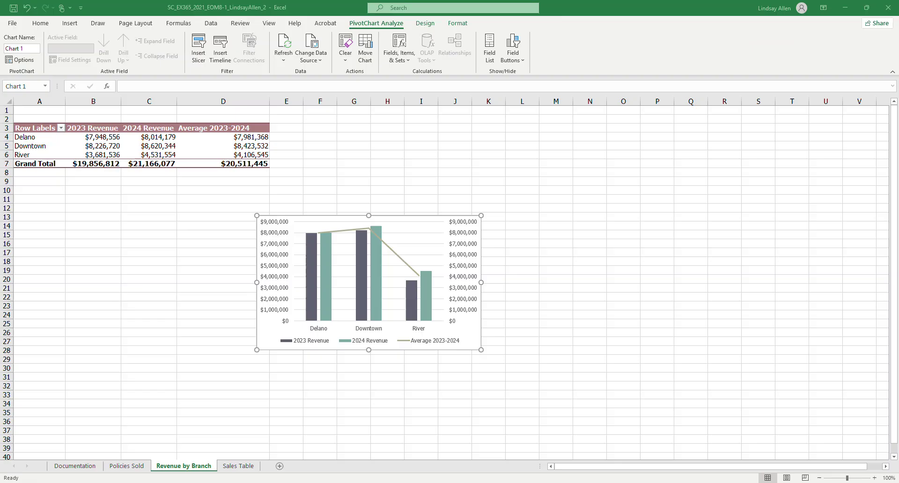
left_click(467, 337)
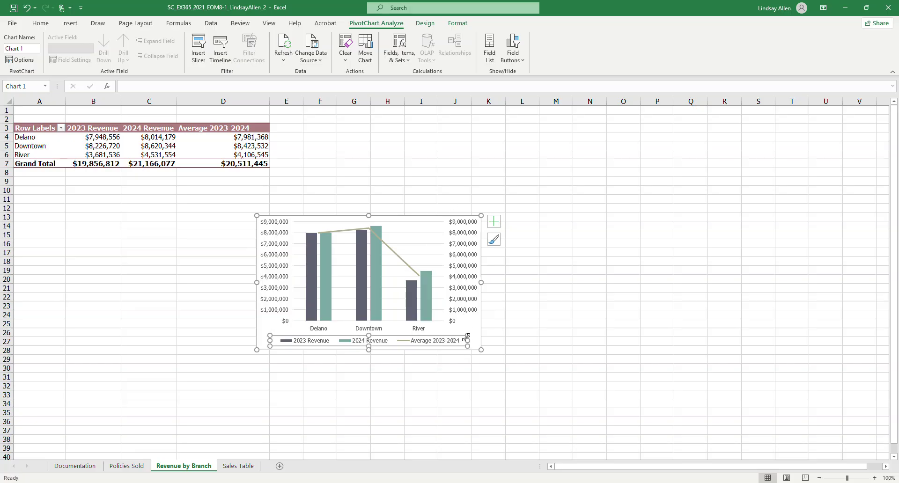
left_click(624, 314)
left_click(454, 257)
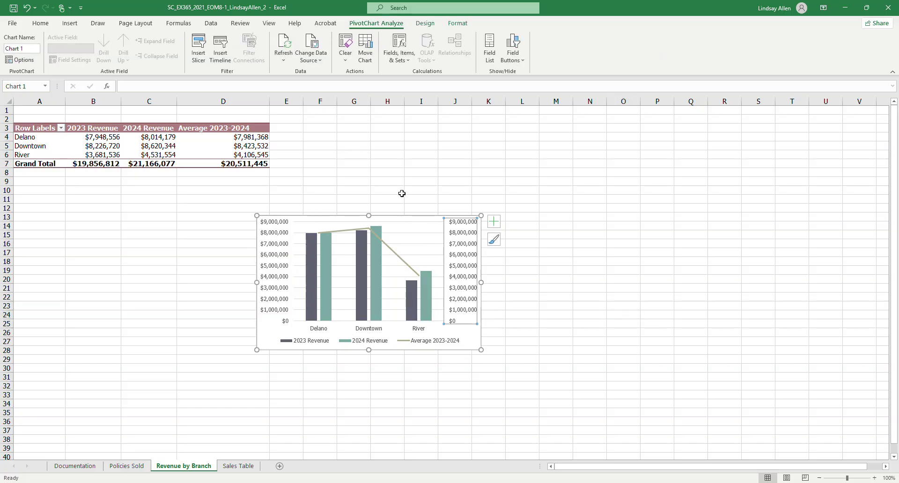
left_click(424, 24)
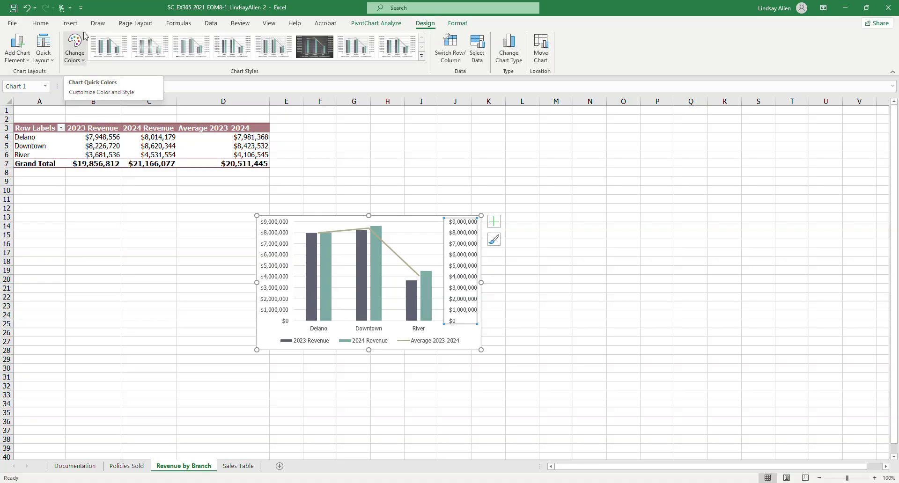
left_click(72, 60)
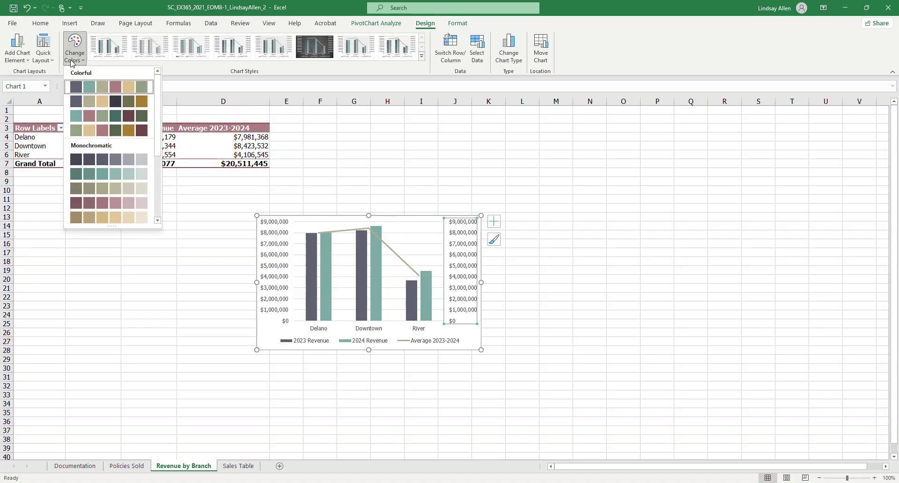
left_click(79, 203)
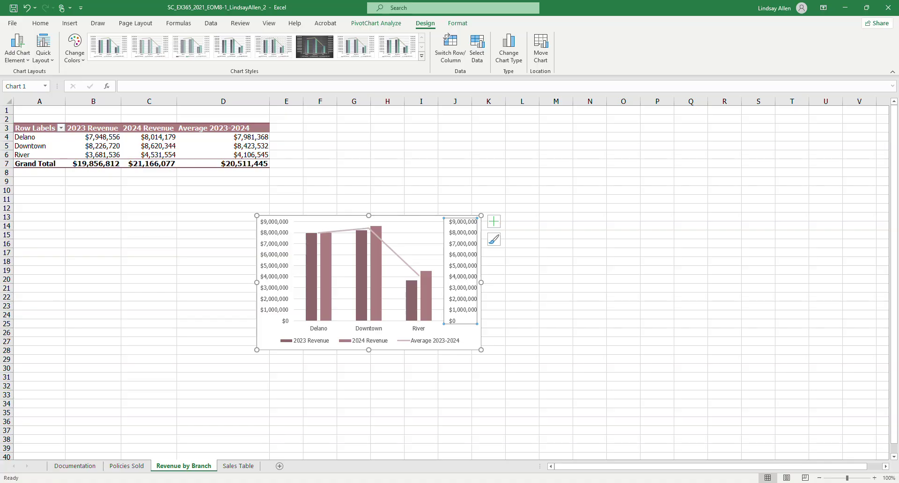
In Word, highlight the step 5 sentence about Monochromatic Palette 4 in yellow and return to Excel
left_click(288, 440)
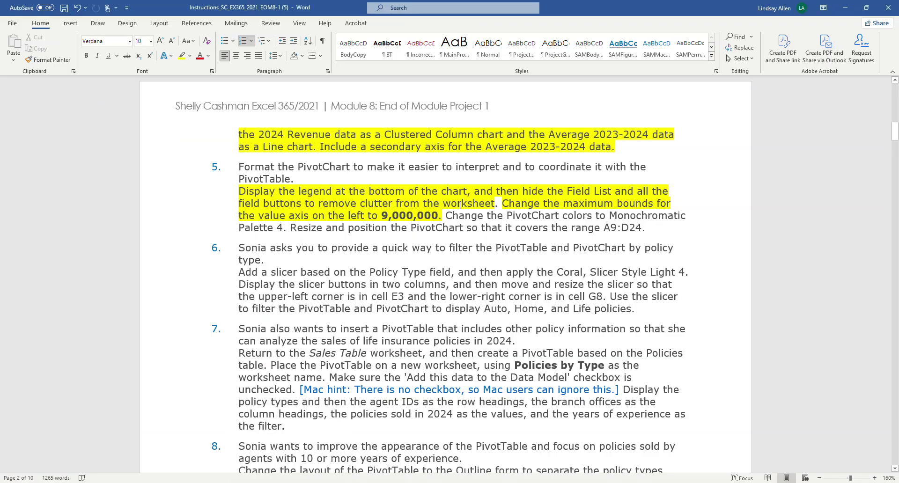
left_click_drag(448, 215, 281, 234)
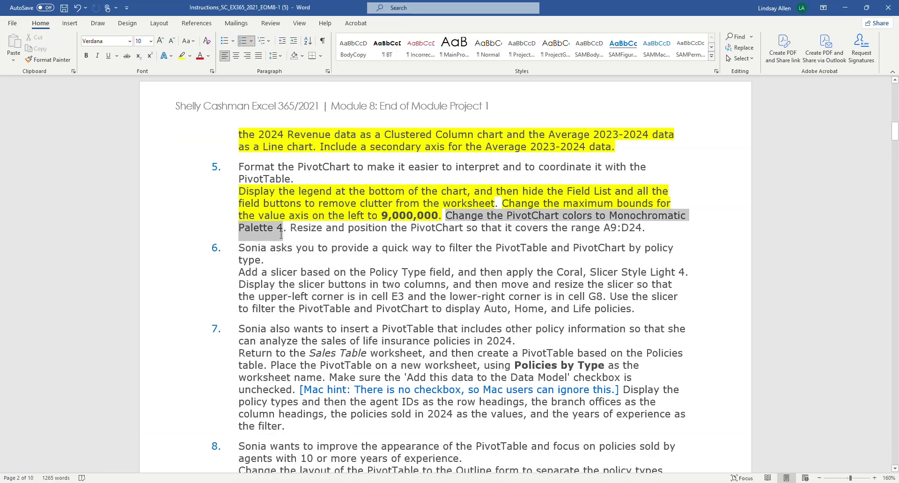
left_click(182, 55)
left_click(351, 249)
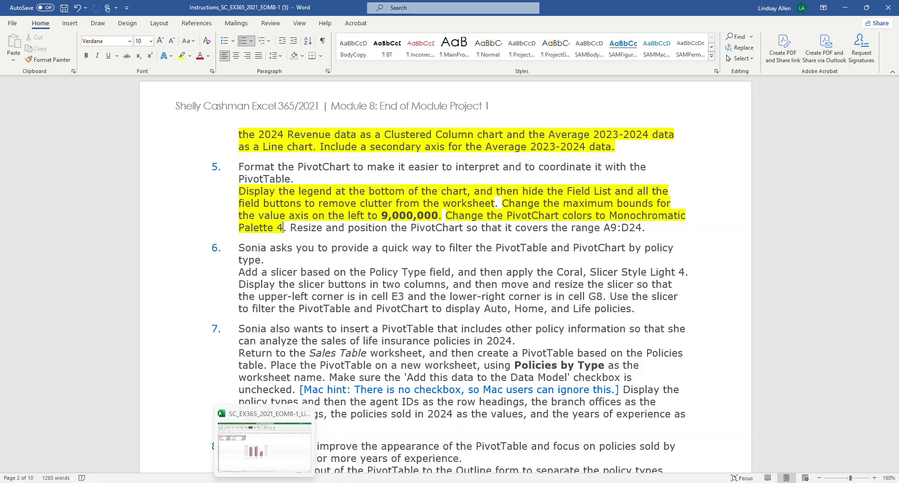
left_click(276, 454)
left_click_drag(424, 230, 420, 237)
key("ctrl+z")
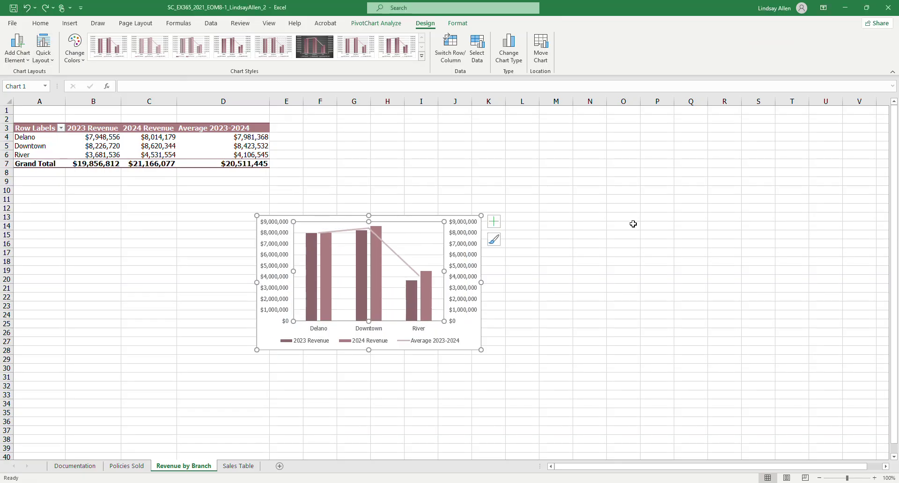
key("Escape")
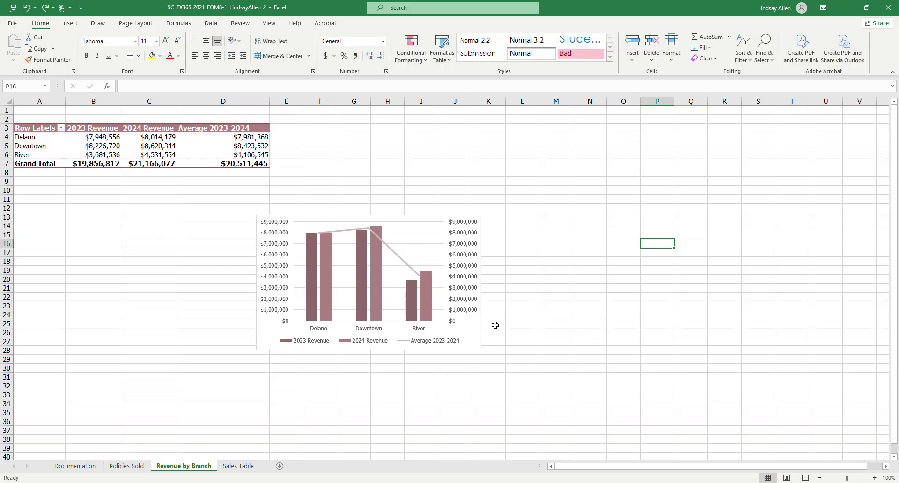
Move the PivotChart below the PivotTable so that its upper-left corner sits in cell A9
left_click(477, 329)
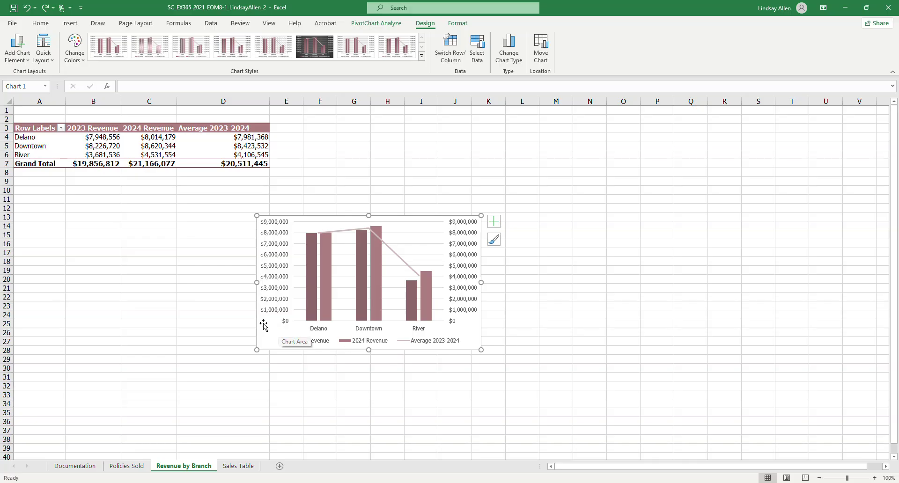
left_click_drag(270, 328, 29, 289)
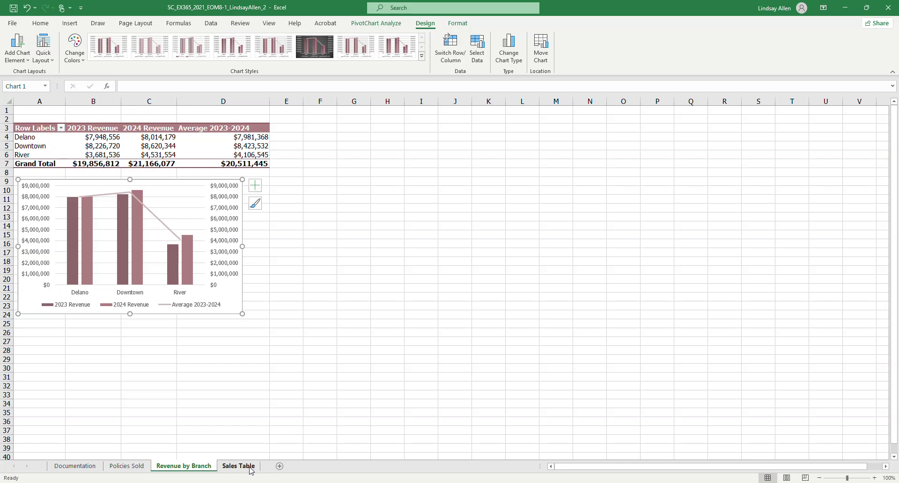
mouse_move(308, 481)
left_click(309, 457)
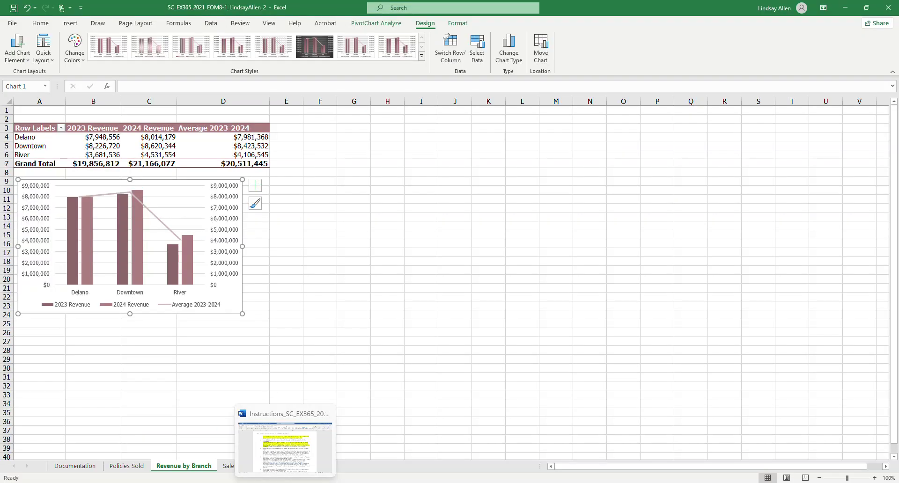
mouse_move(256, 465)
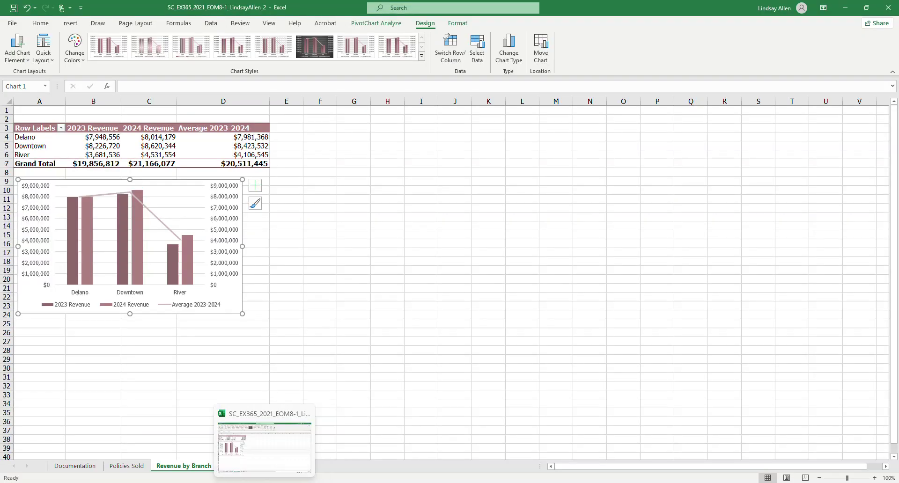
left_click(256, 465)
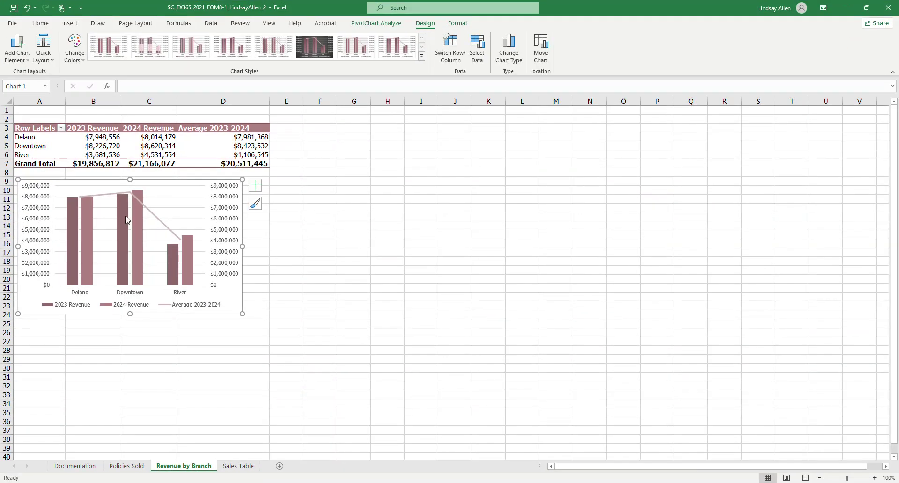
left_click_drag(67, 183, 65, 182)
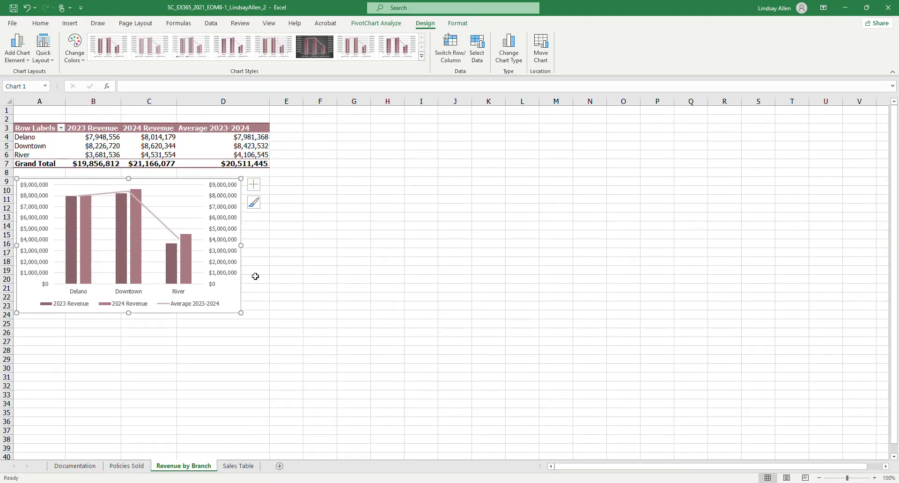
Resize the PivotChart to cover the range A9:D24 and select cell C4 in the PivotTable
left_click_drag(239, 311, 267, 313)
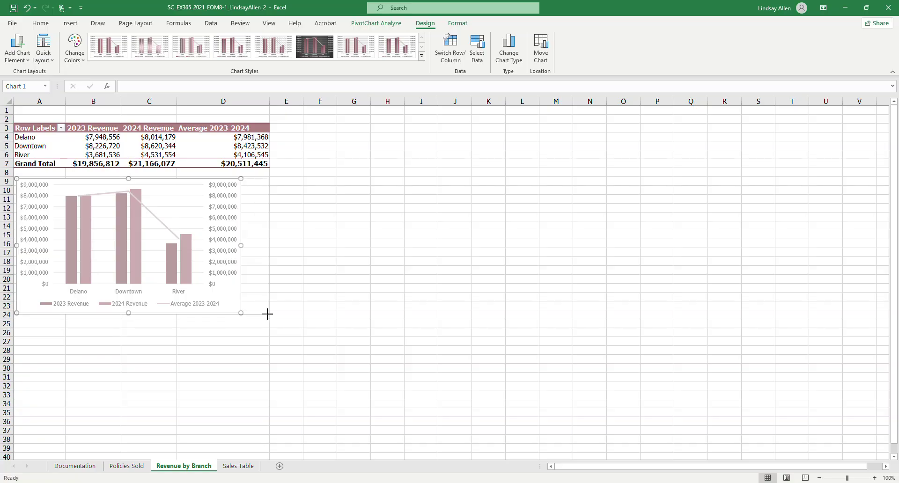
left_click_drag(266, 315, 266, 316)
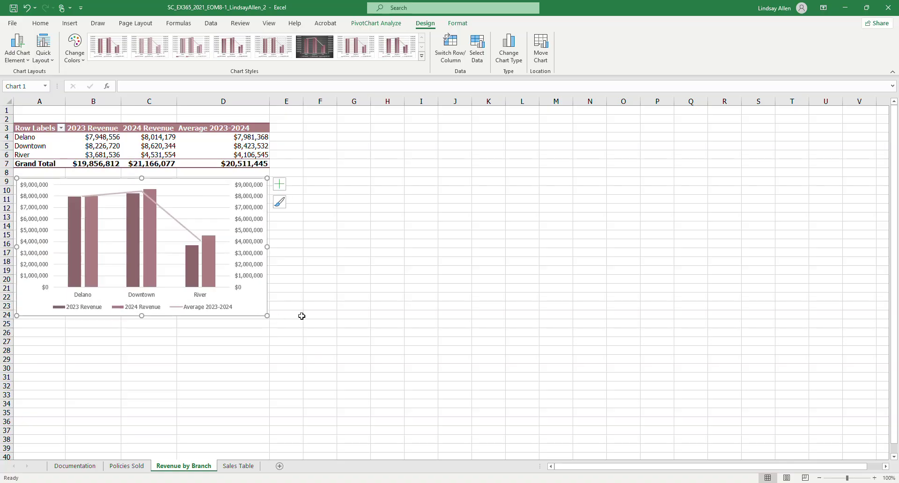
left_click(41, 337)
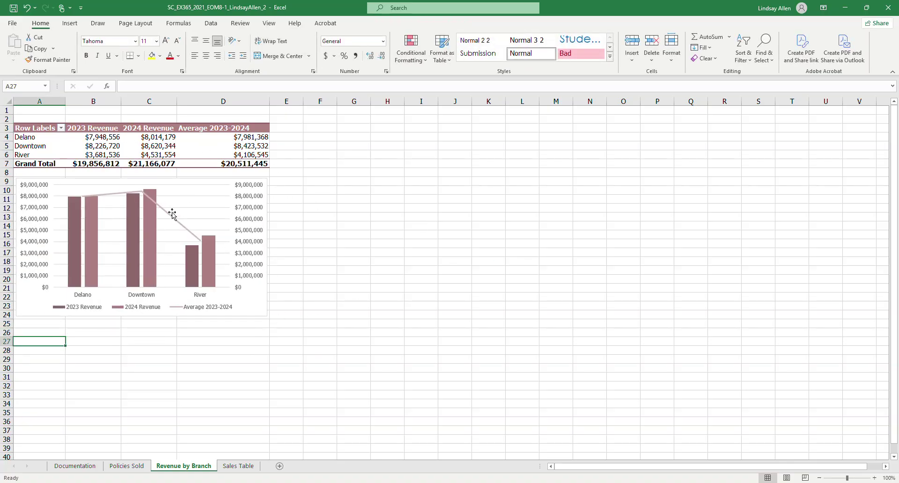
left_click(132, 139)
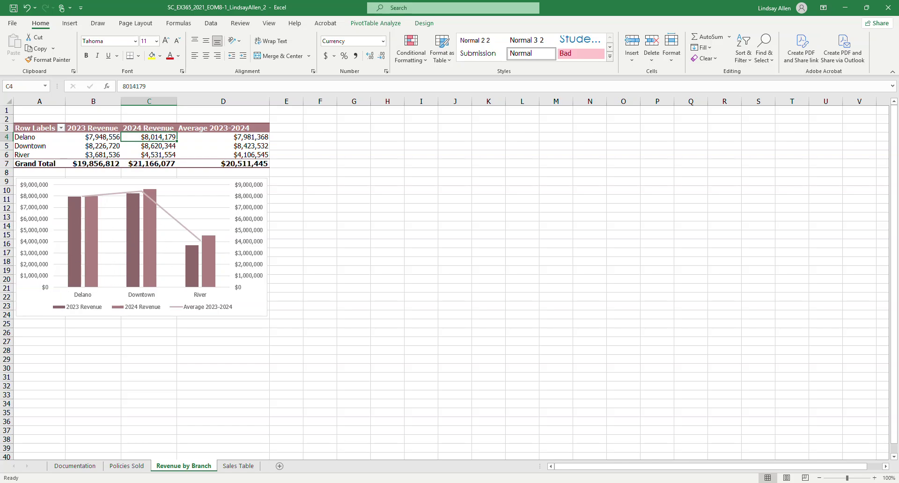
Switch to Word and highlight the step 5 sentence about resizing and positioning the PivotChart over A9:D24 in yellow
left_click(271, 426)
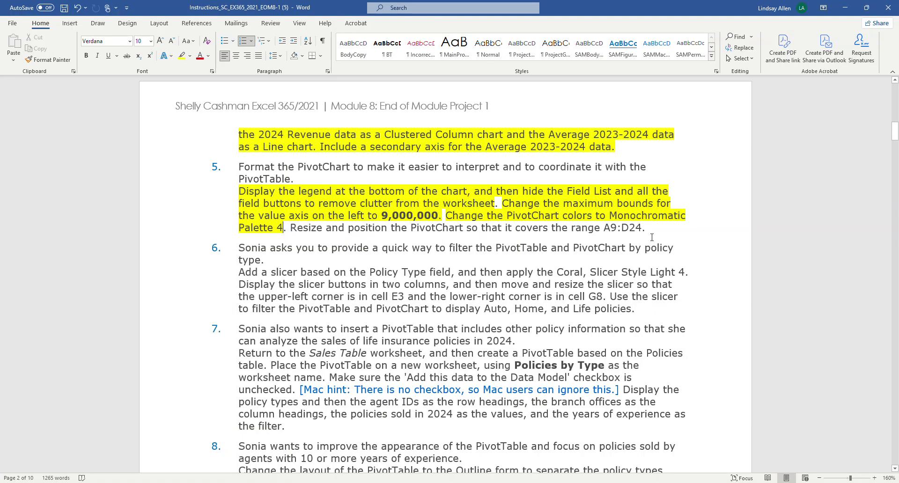
left_click_drag(653, 226, 291, 228)
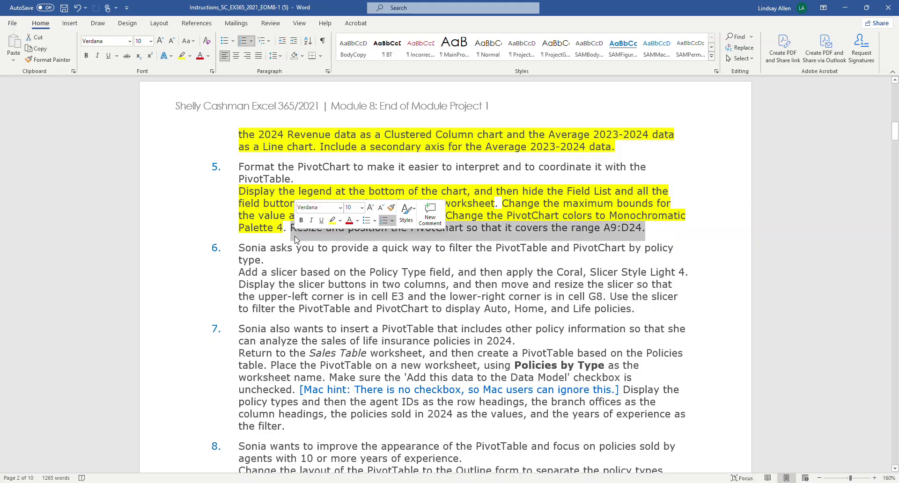
left_click(182, 56)
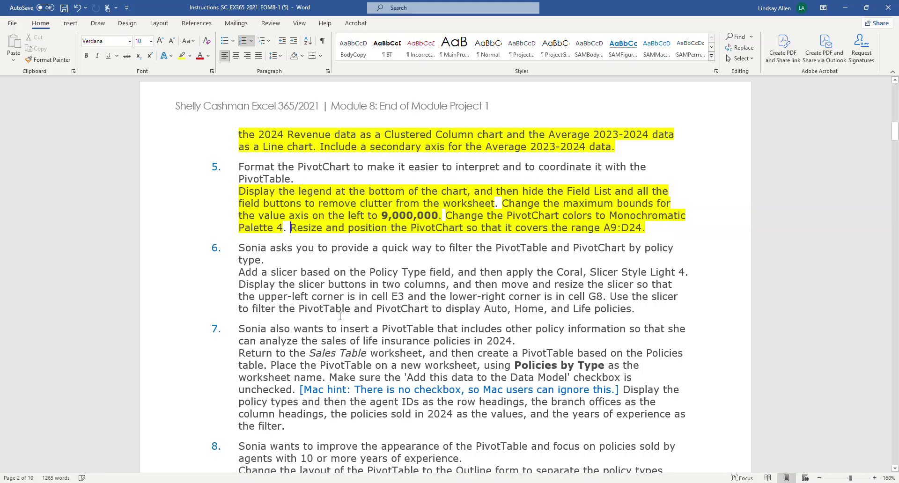
scroll(340, 288, "down", 1)
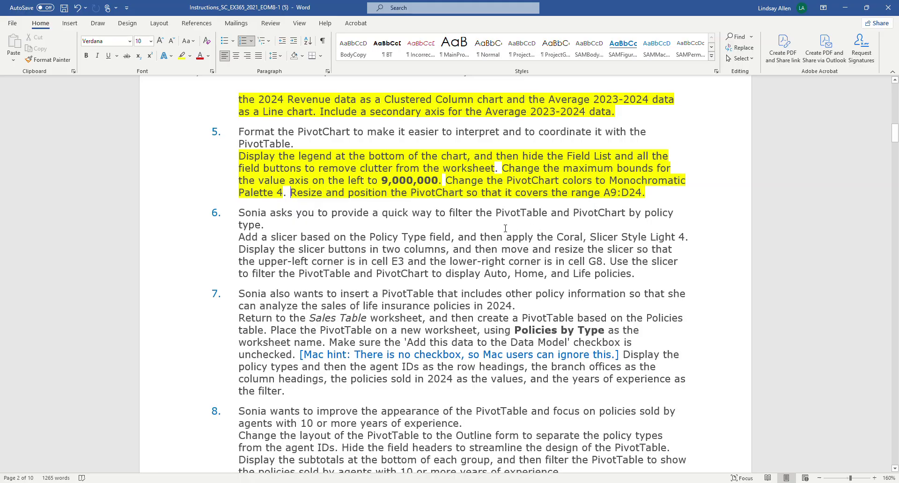
scroll(396, 224, "down", 1)
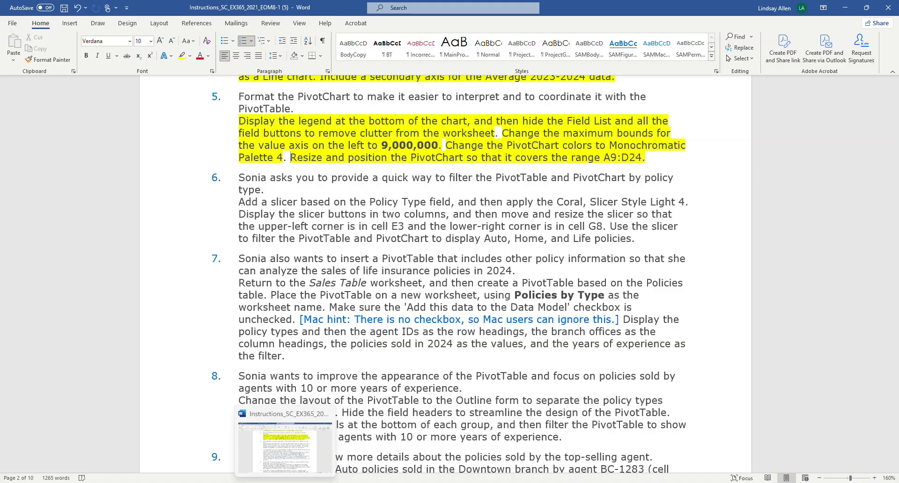
Switch to Excel and insert a slicer for the Policy Type field of the Revenue by Branch PivotTable
left_click(286, 437)
left_click(377, 233)
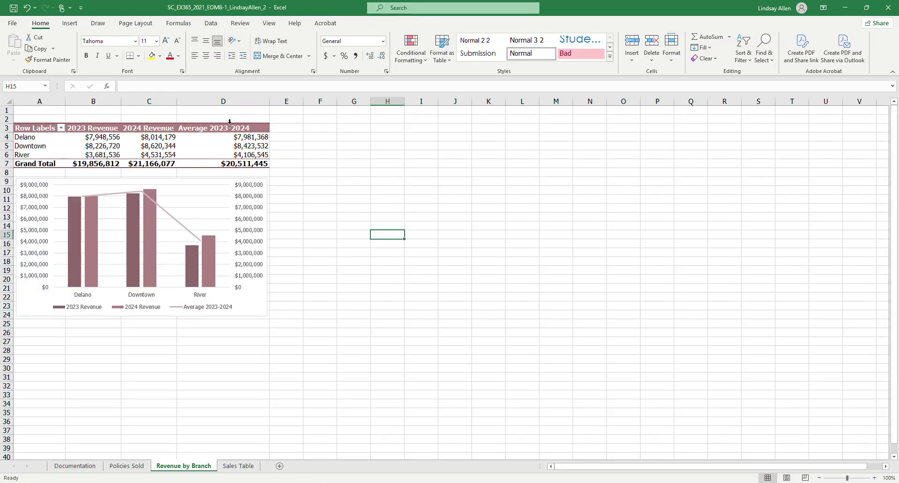
left_click(220, 140)
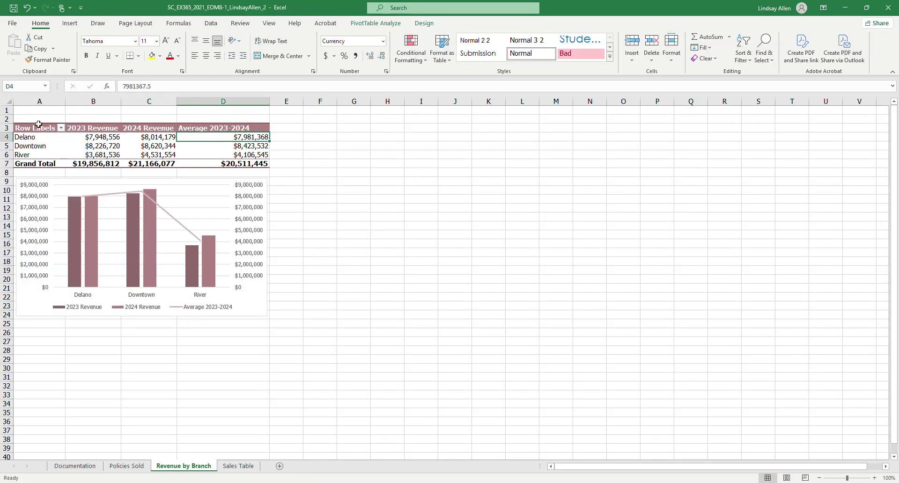
left_click(382, 25)
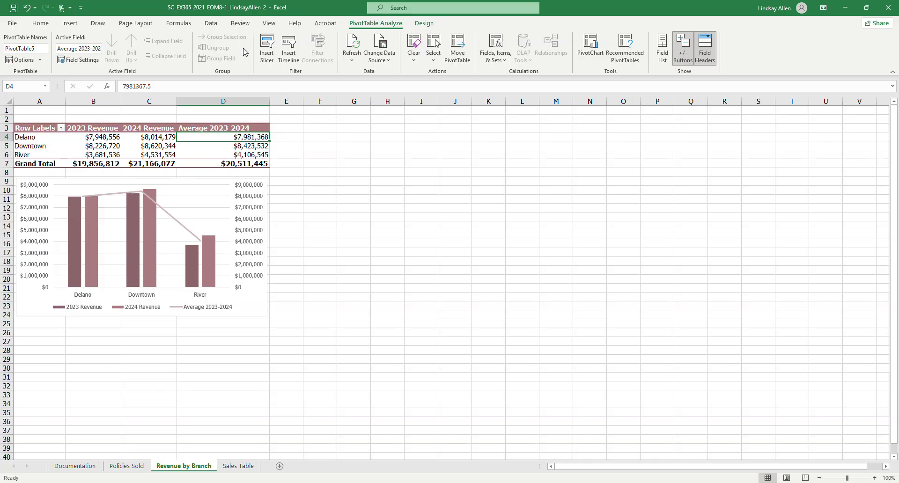
left_click(271, 50)
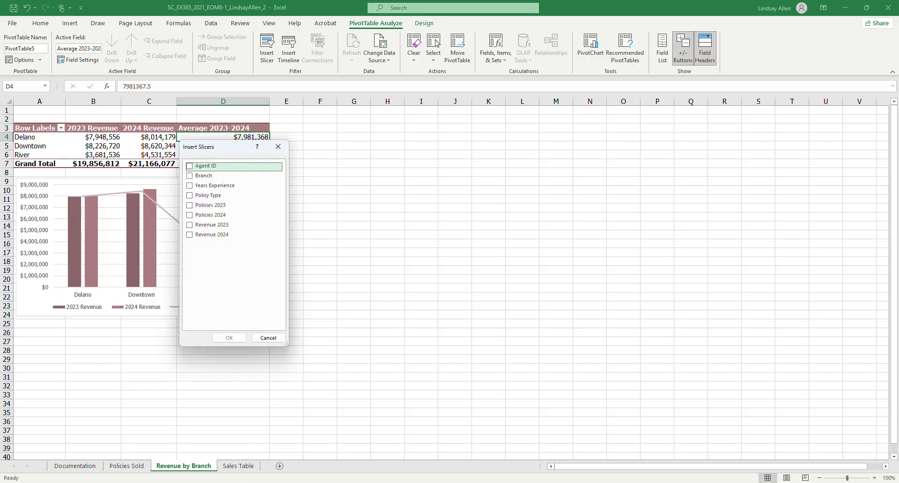
mouse_move(287, 481)
left_click(294, 451)
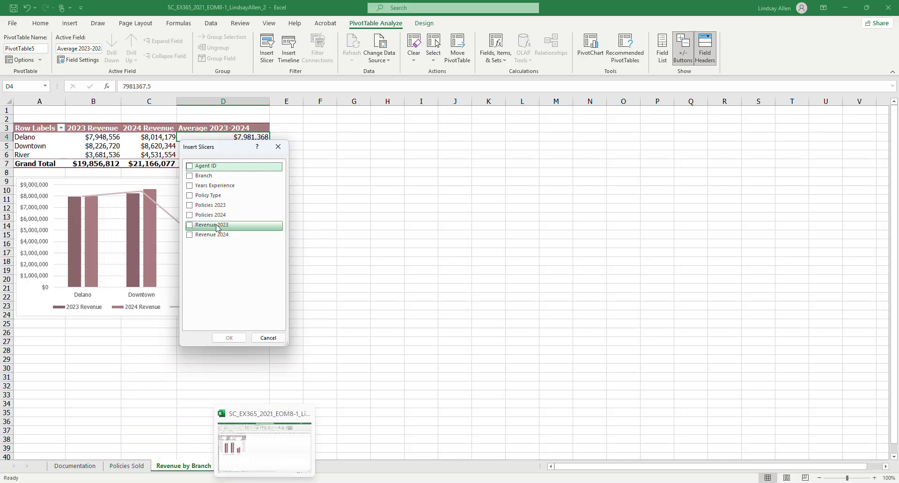
left_click(191, 197)
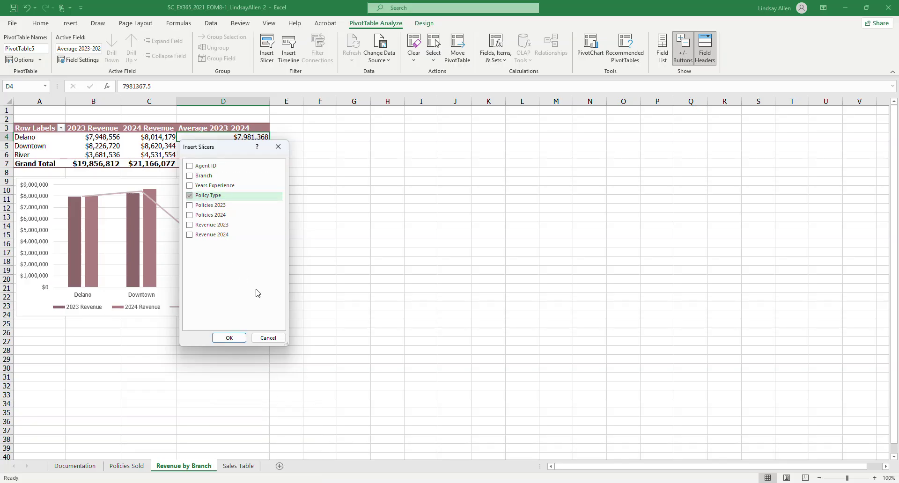
left_click(228, 338)
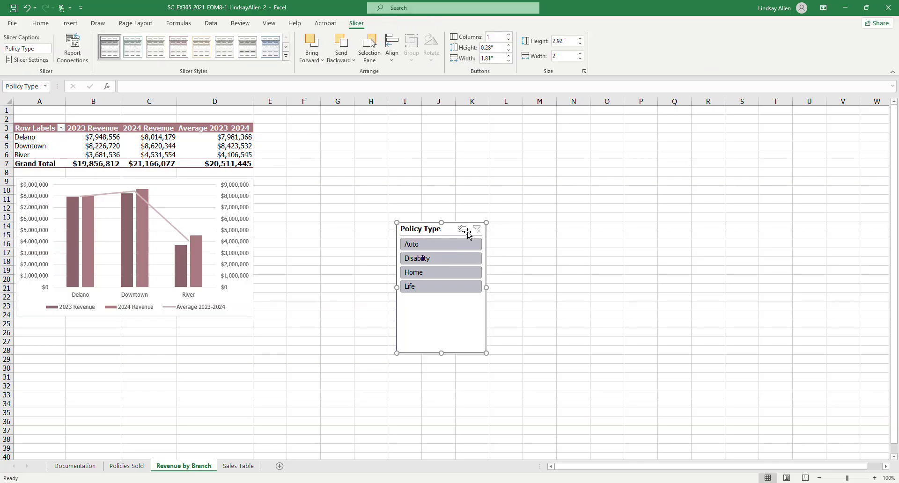
Move the Policy Type slicer beside the PivotTable and try filtering by Auto and by Disability
left_click_drag(453, 229, 352, 133)
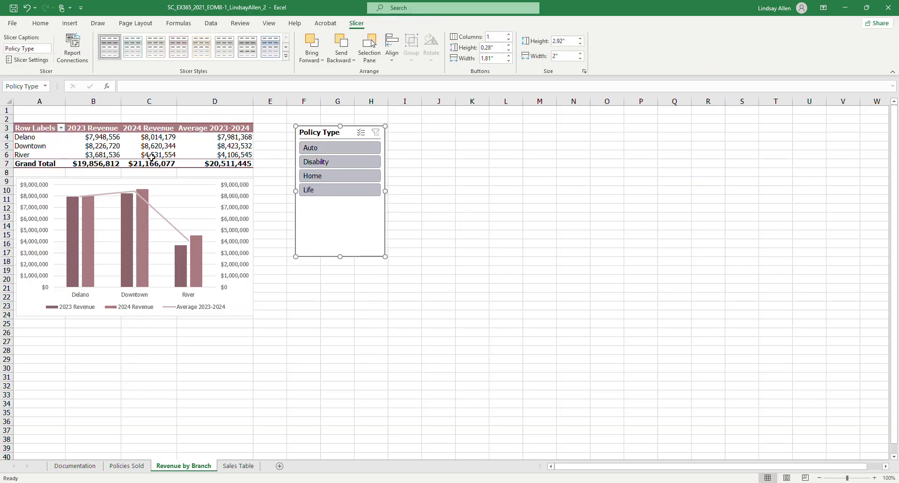
left_click(345, 151)
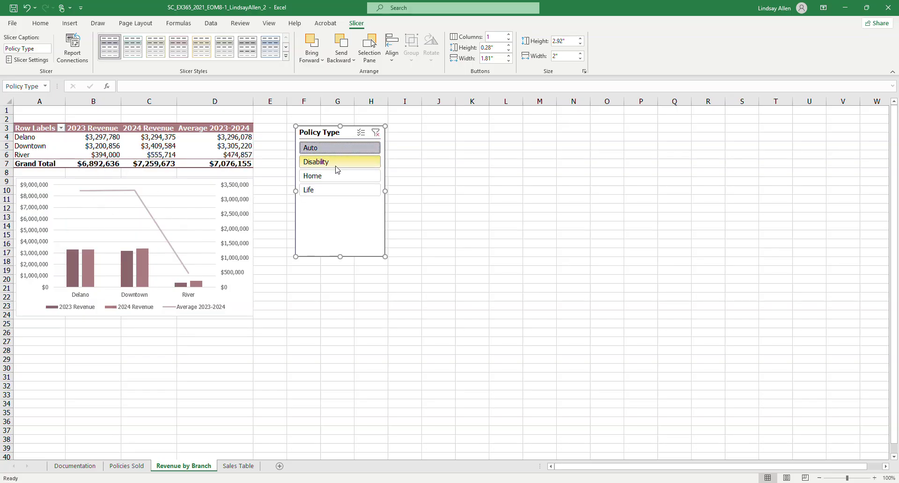
left_click(338, 165)
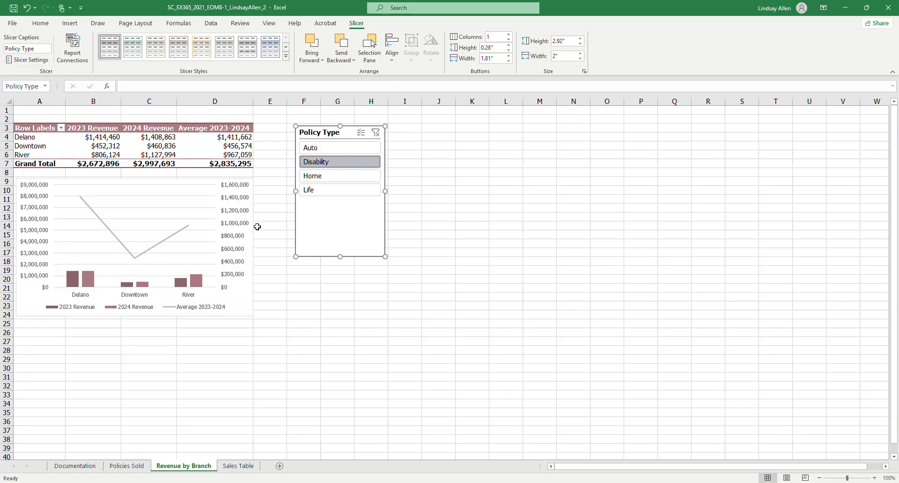
Switch to Word and highlight the step 6 phrase "Add a slicer based on the Policy Type field," in yellow
mouse_move(286, 482)
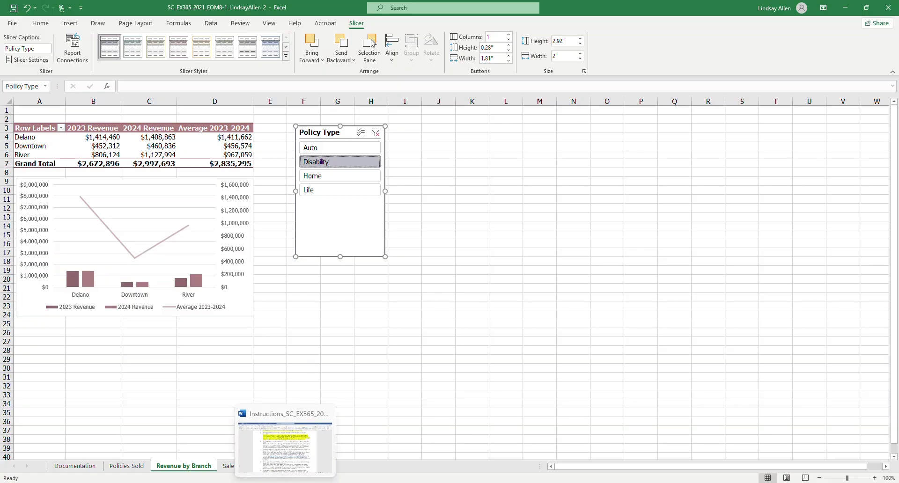
left_click(310, 454)
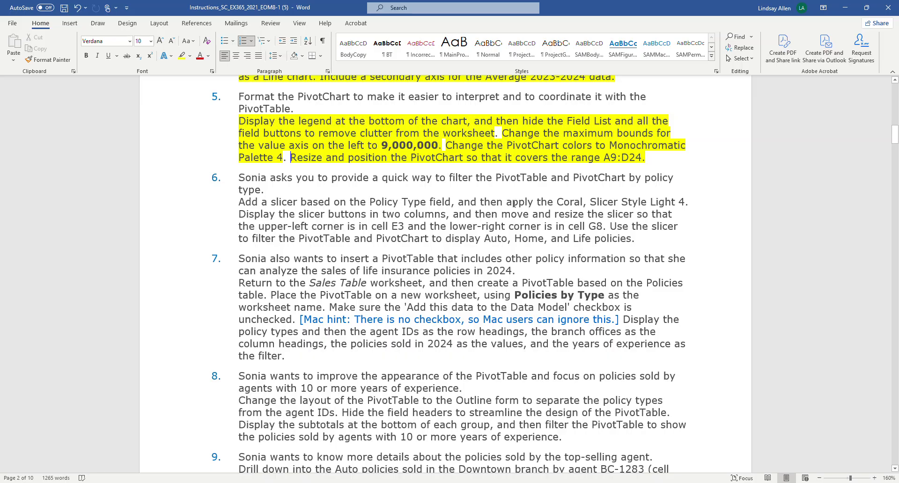
left_click_drag(454, 202, 238, 201)
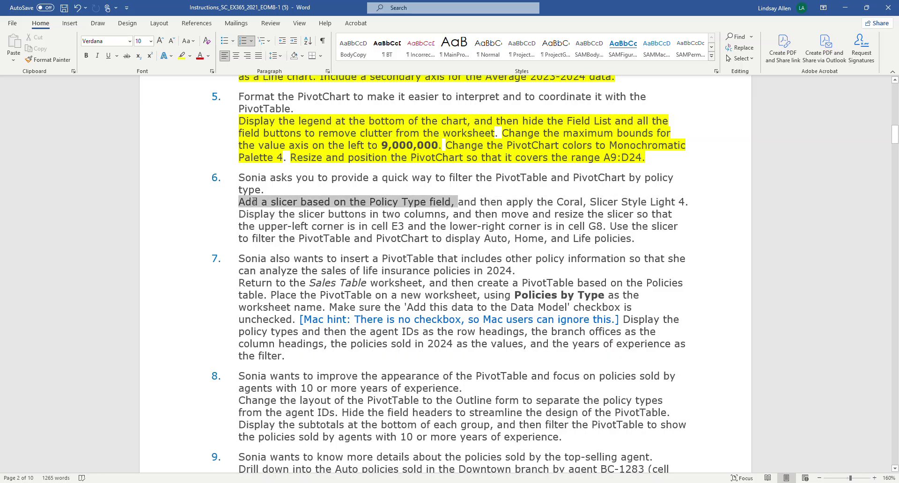
left_click(182, 55)
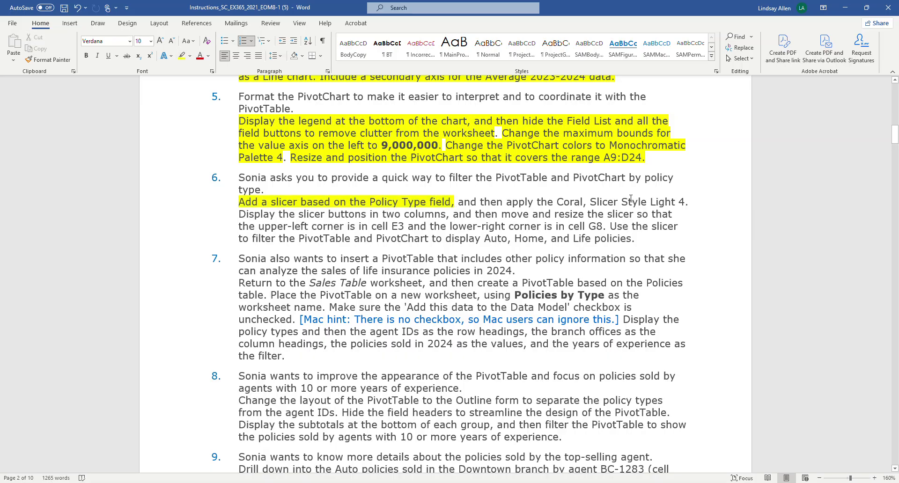
mouse_move(307, 478)
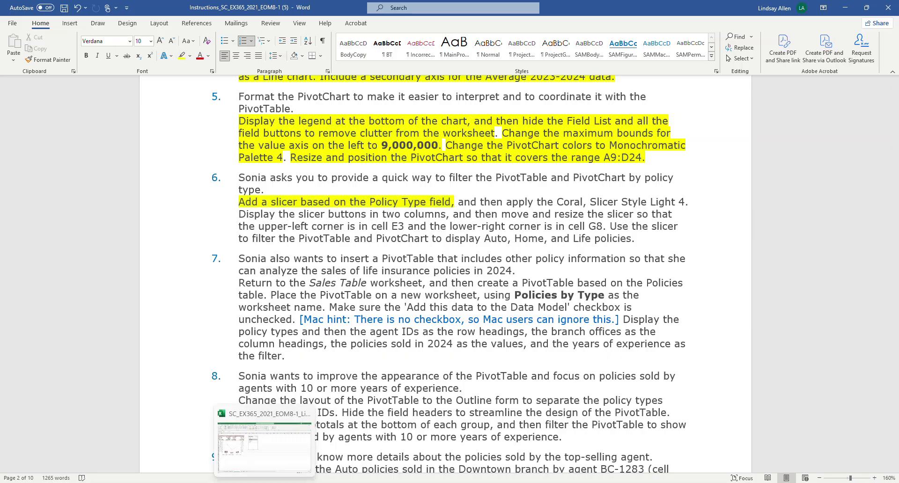
Switch to Excel, apply the Coral, Slicer Style Light 4 style to the Policy Type slicer and clear its filter
left_click(278, 464)
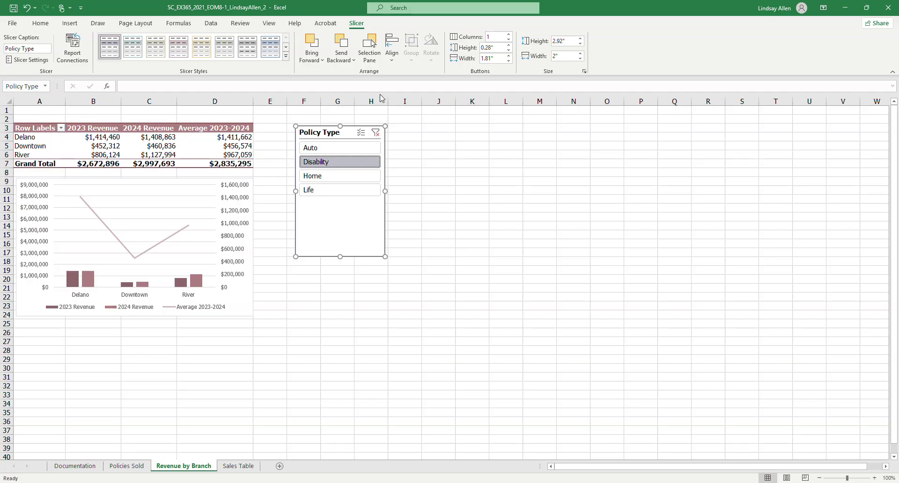
left_click(177, 51)
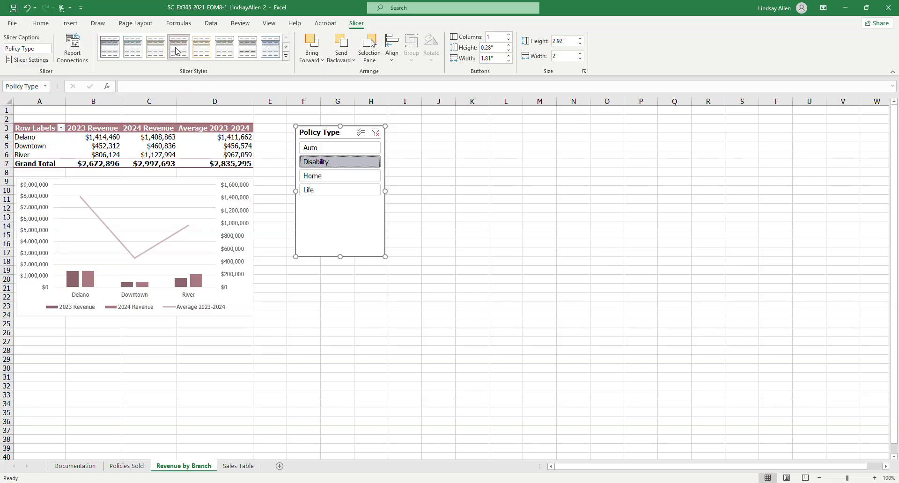
left_click(380, 134)
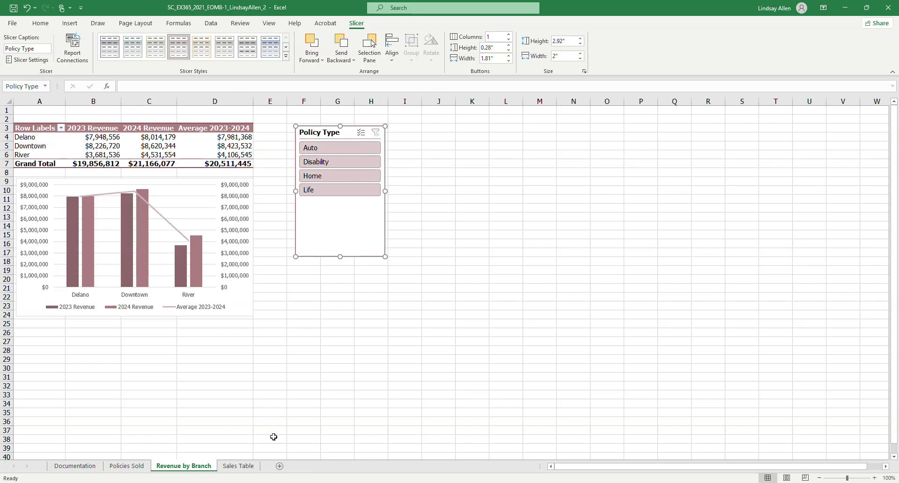
Switch to Word and highlight the step 6 phrase about applying Coral, Slicer Style Light 4 in yellow
left_click(301, 459)
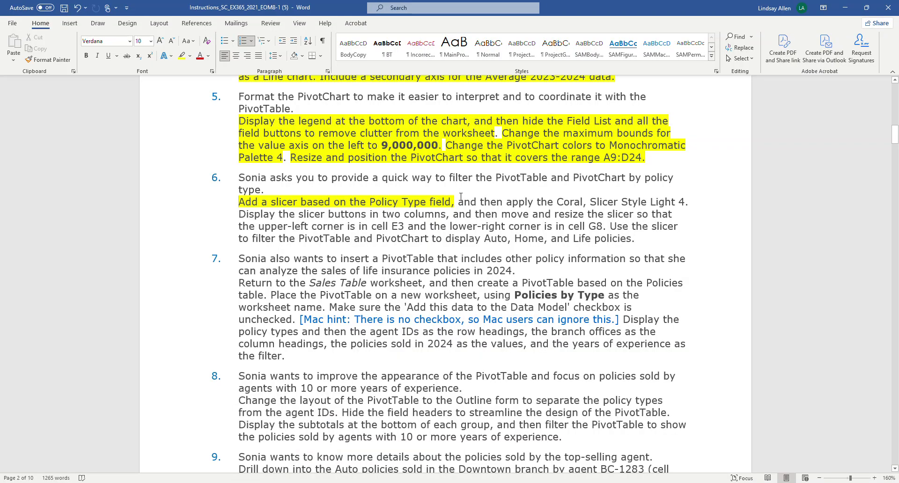
left_click_drag(458, 201, 691, 202)
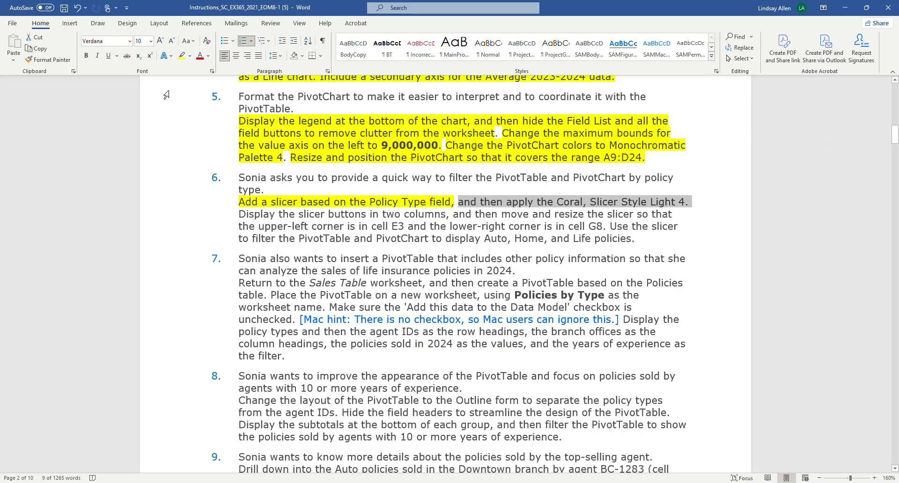
left_click(181, 56)
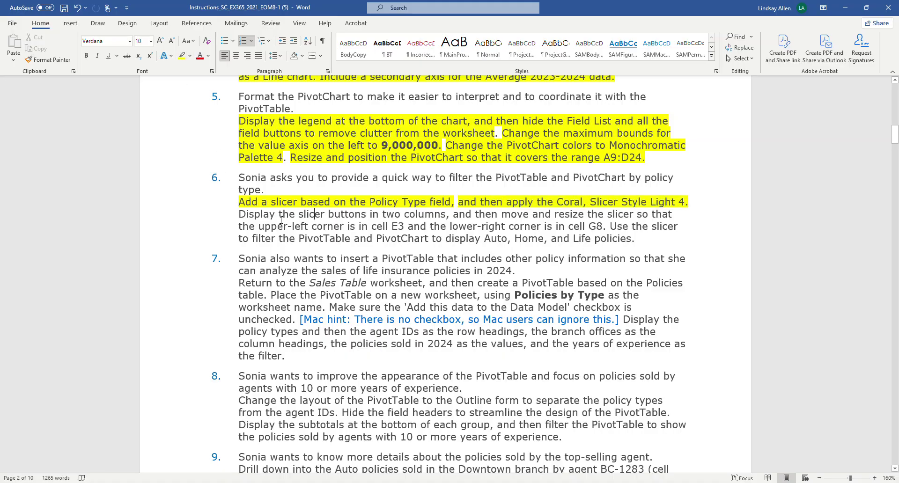
Select the step 6 phrase about two-column slicer buttons, switch to Excel and set the Policy Type slicer to 2 columns
left_click_drag(237, 216, 445, 214)
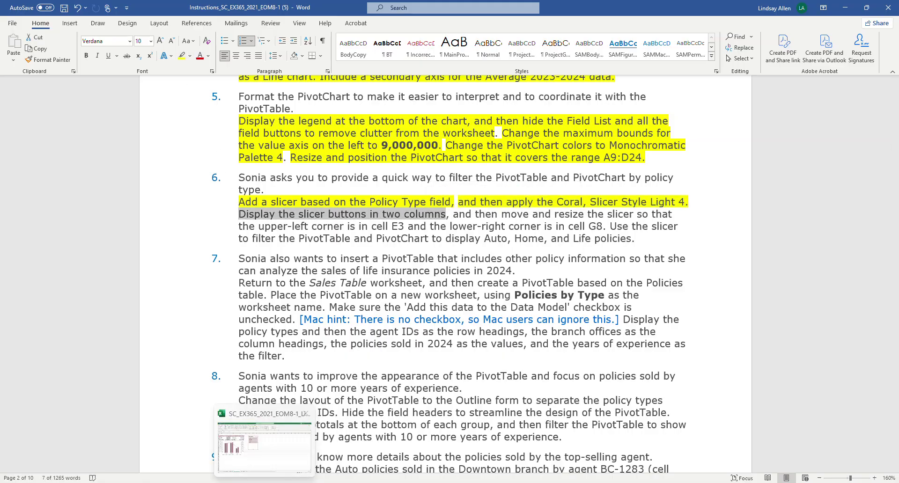
left_click(275, 471)
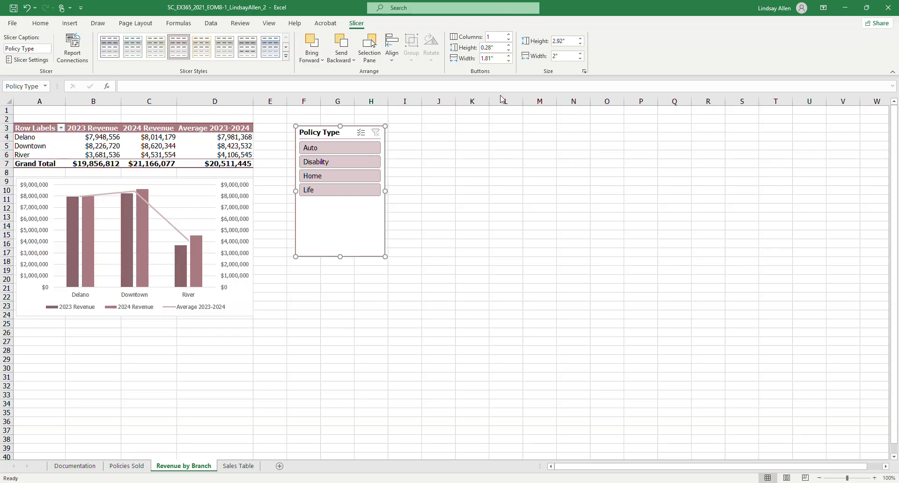
left_click(508, 35)
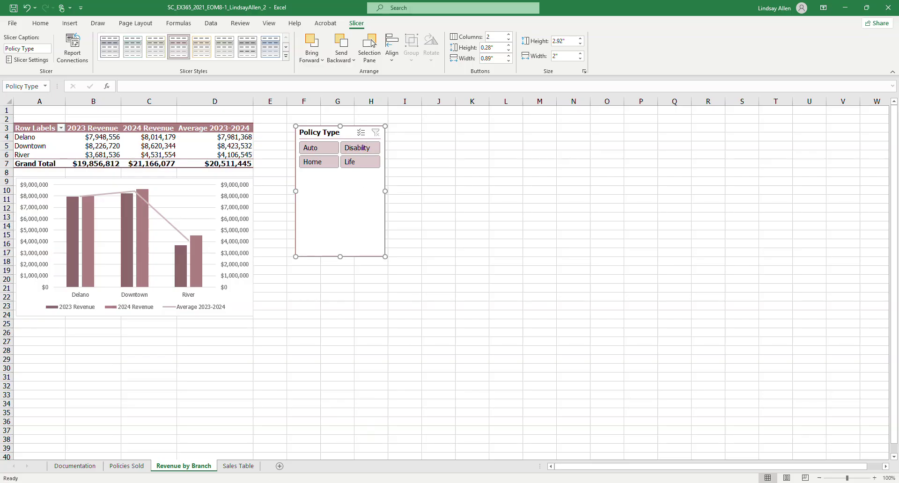
Check the instructions in Word, return to Excel and fit the Policy Type slicer from cell E3 to cell G8
mouse_move(264, 482)
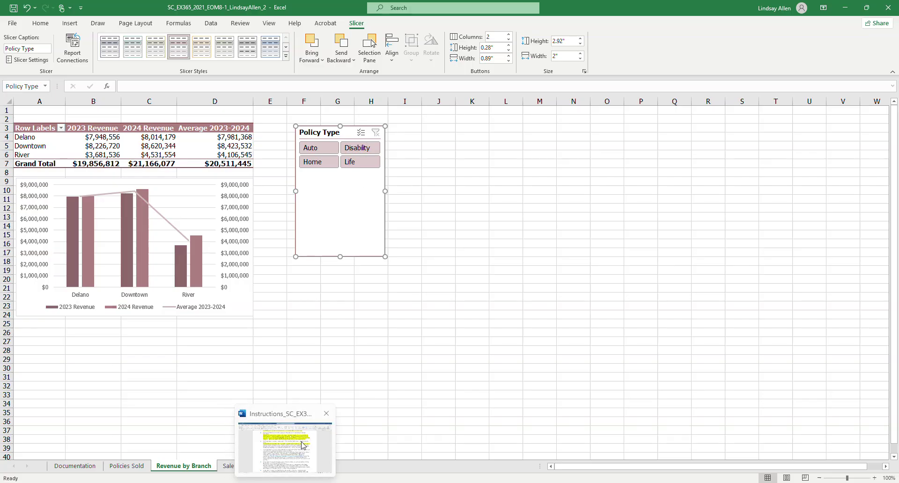
left_click(302, 445)
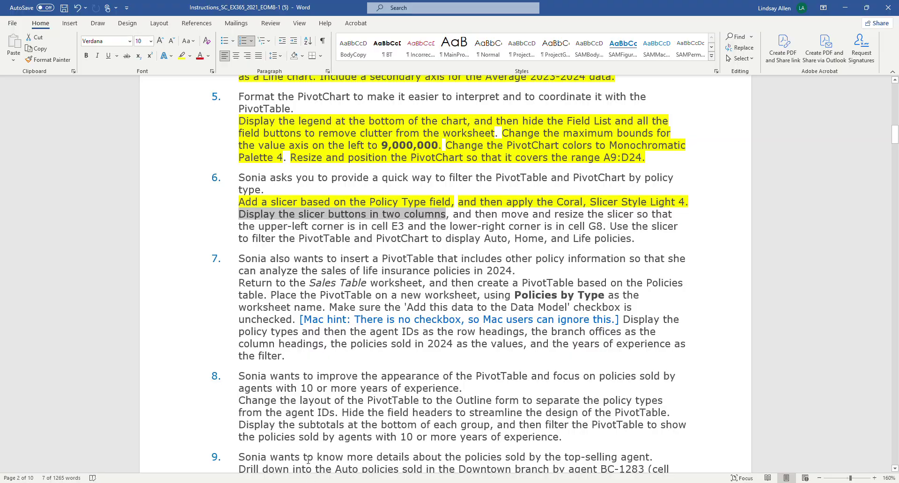
key("alt+Tab")
left_click(400, 304)
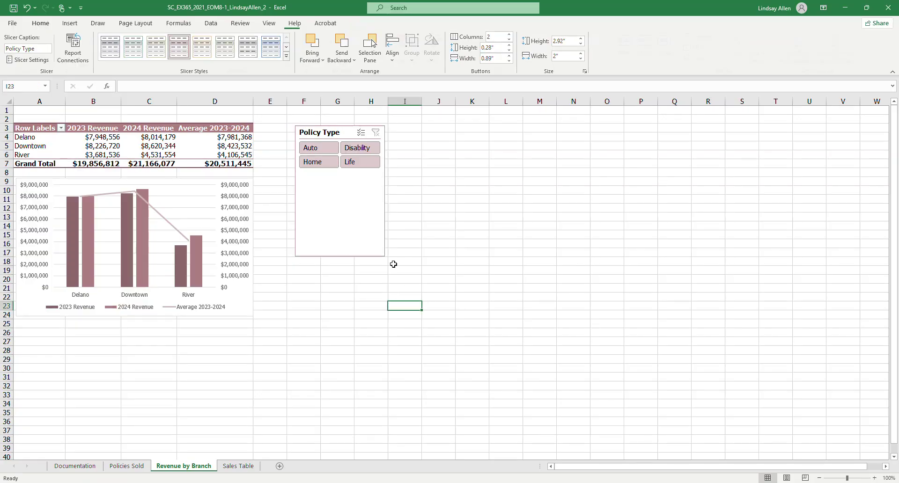
left_click_drag(344, 137, 305, 132)
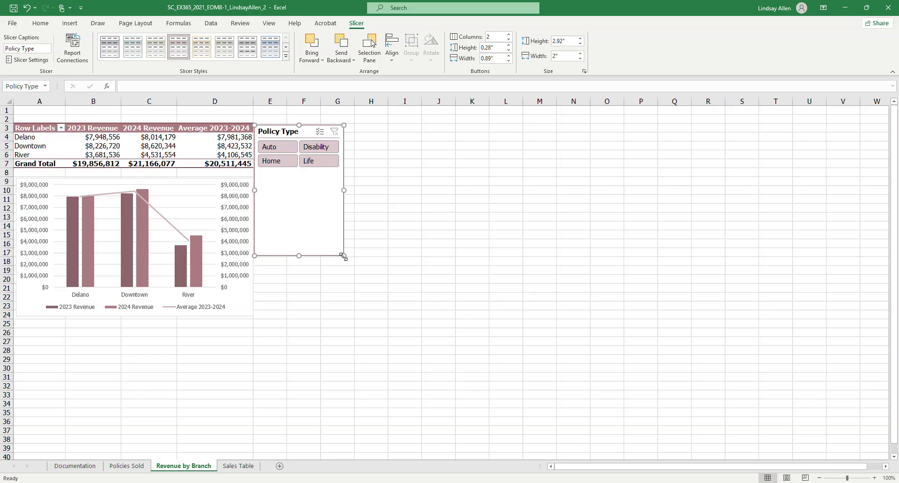
left_click_drag(345, 256, 353, 175)
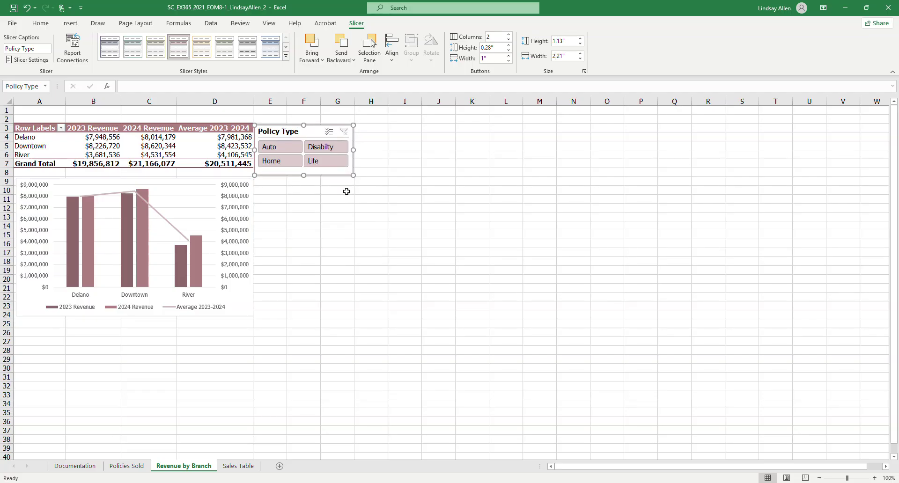
left_click(280, 182)
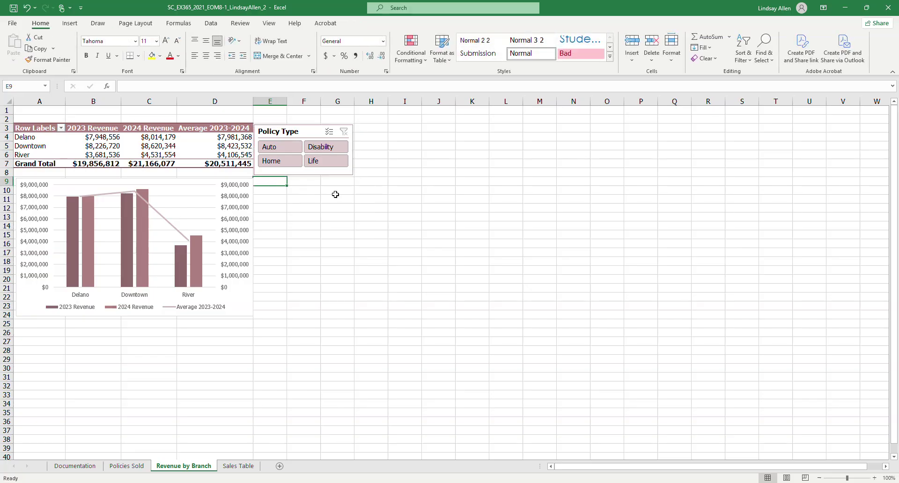
Switch to Word, select the step 6 phrase "Auto, Home, and Life policies" and return to Excel
left_click(255, 209)
left_click(291, 225)
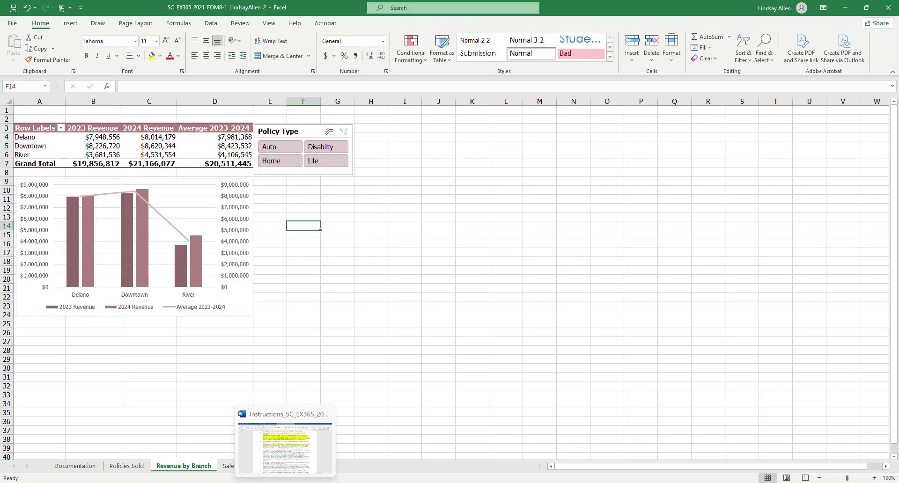
left_click(281, 440)
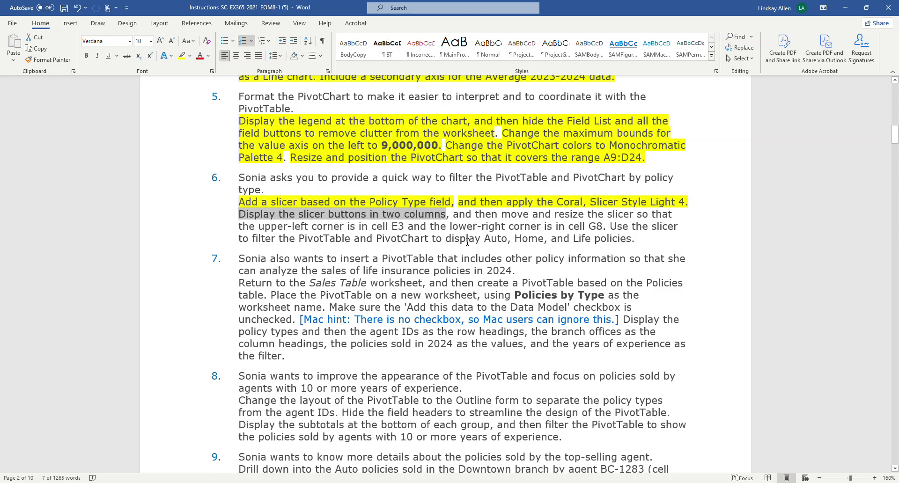
left_click_drag(485, 238, 631, 239)
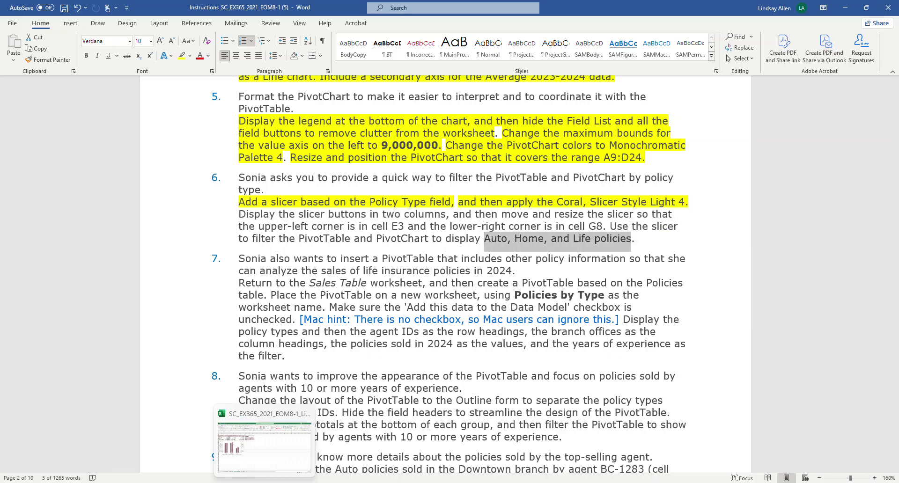
left_click(264, 482)
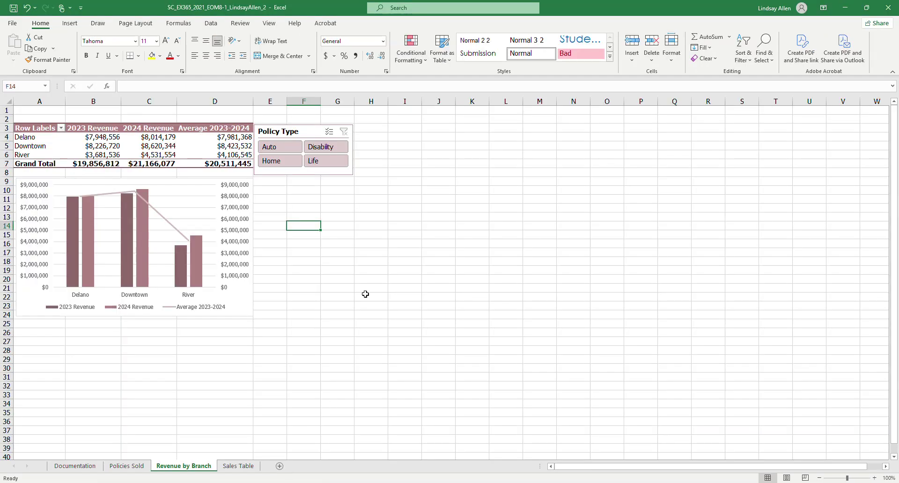
Try filtering with the Policy Type slicer by Auto, Home, Life and Disability one at a time
left_click(275, 147)
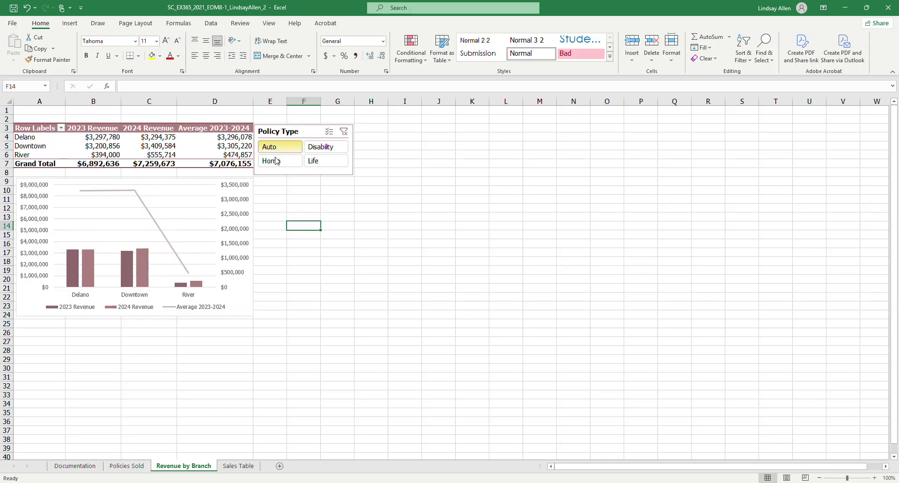
left_click(295, 162)
left_click(315, 160)
left_click(318, 150)
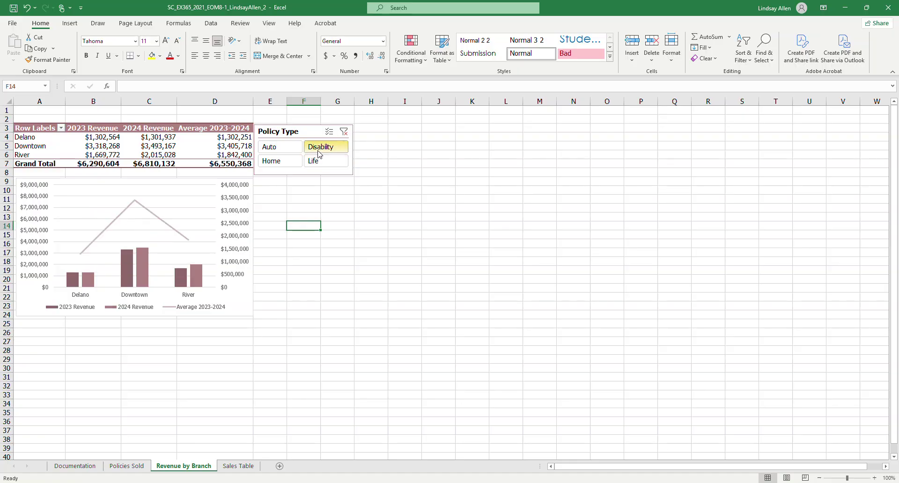
Filter the PivotTable and PivotChart to Auto, Home and Life using the Policy Type slicer
left_click(274, 149)
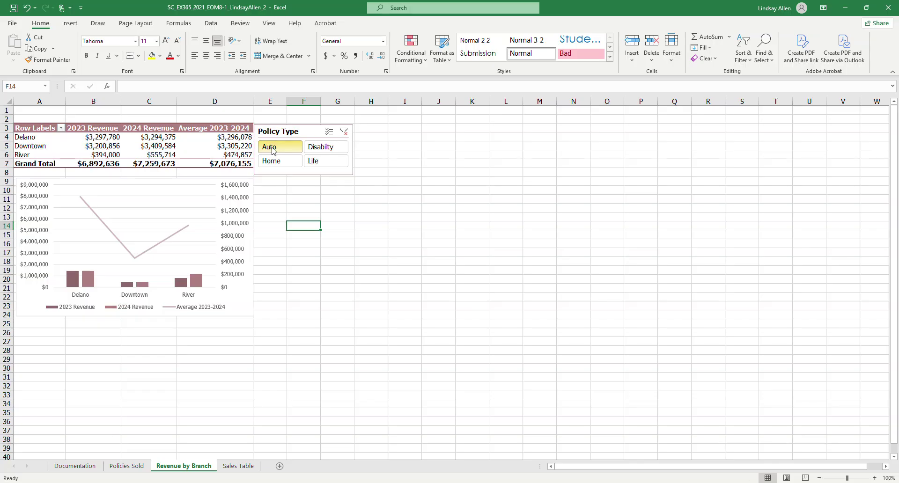
left_click(266, 161, "ctrl")
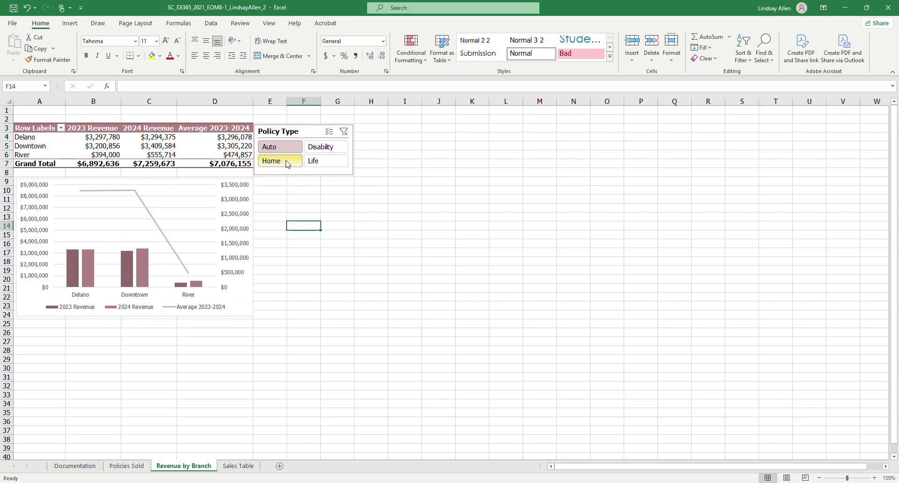
left_click(331, 162, "ctrl")
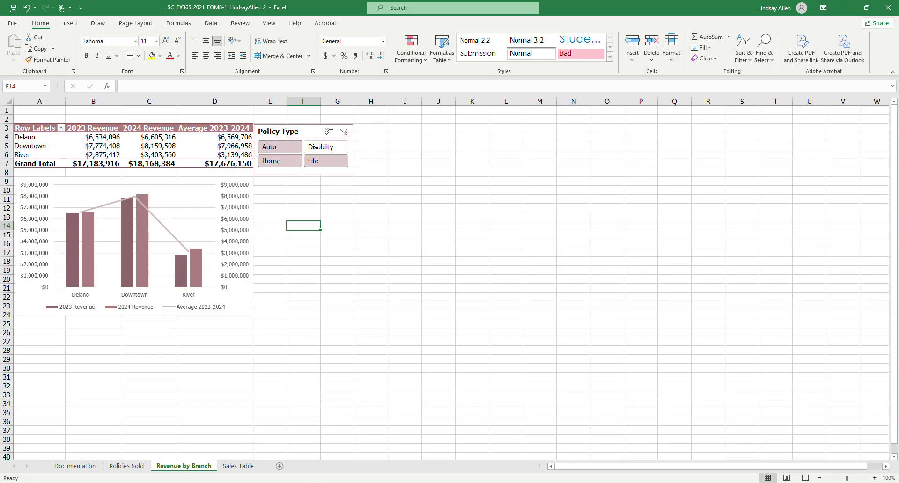
Switch to Word and highlight the remaining step 6 text, from the two-column slicer buttons to the policy filter, in yellow
left_click(285, 449)
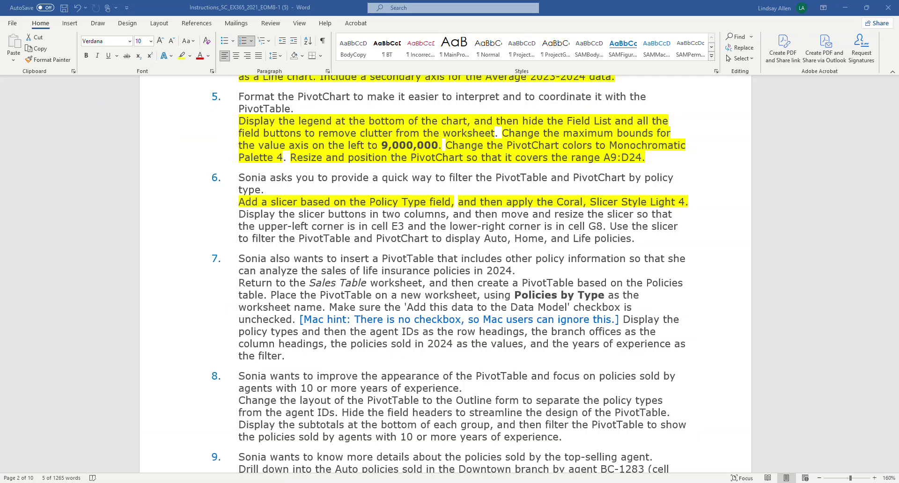
left_click(564, 241)
left_click_drag(665, 237, 239, 214)
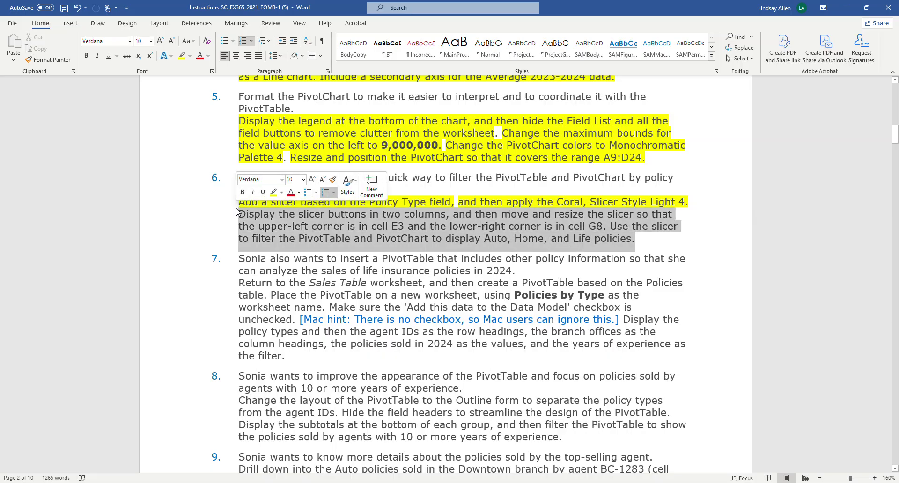
left_click(182, 56)
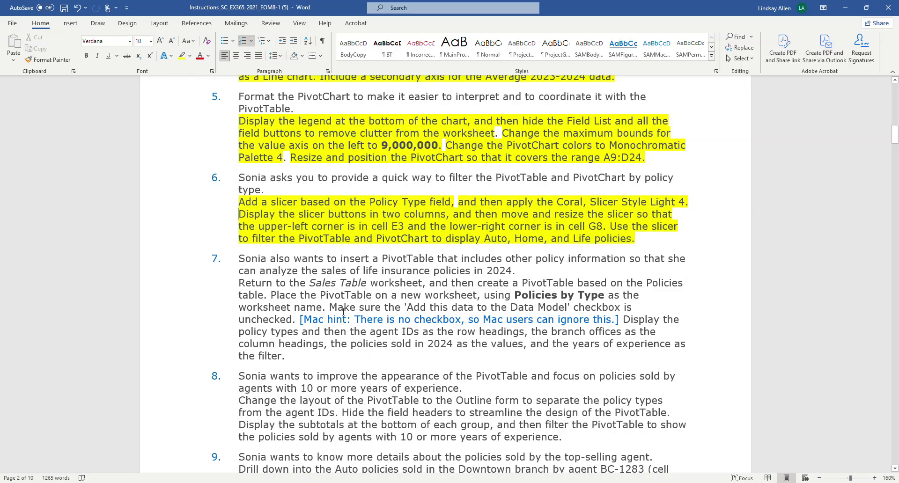
Read step 7 in Word, switch to Excel and display the Sales Table worksheet
scroll(325, 313, "down", 3)
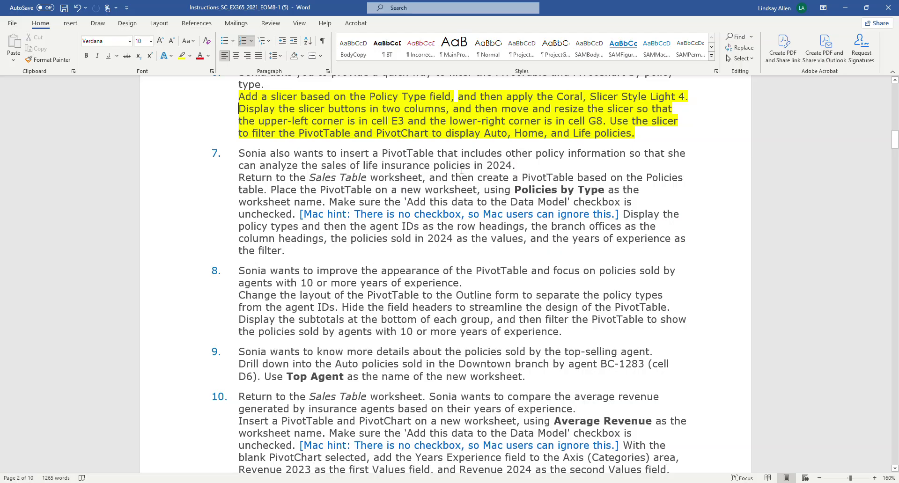
scroll(420, 171, "down", 1)
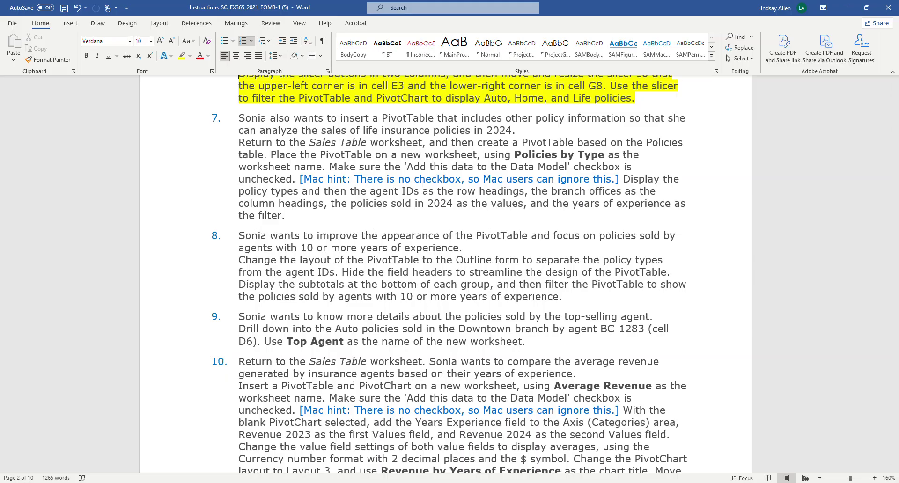
left_click(309, 482)
left_click(239, 466)
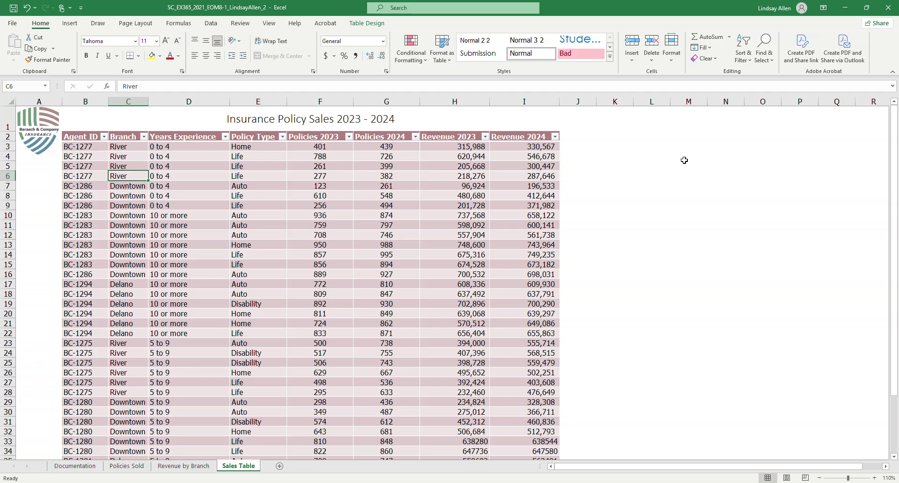
mouse_move(286, 479)
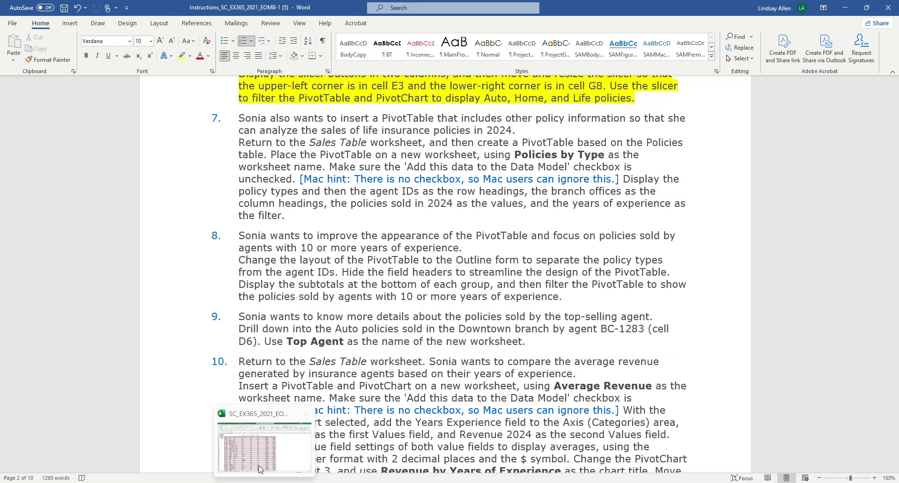
left_click(279, 468)
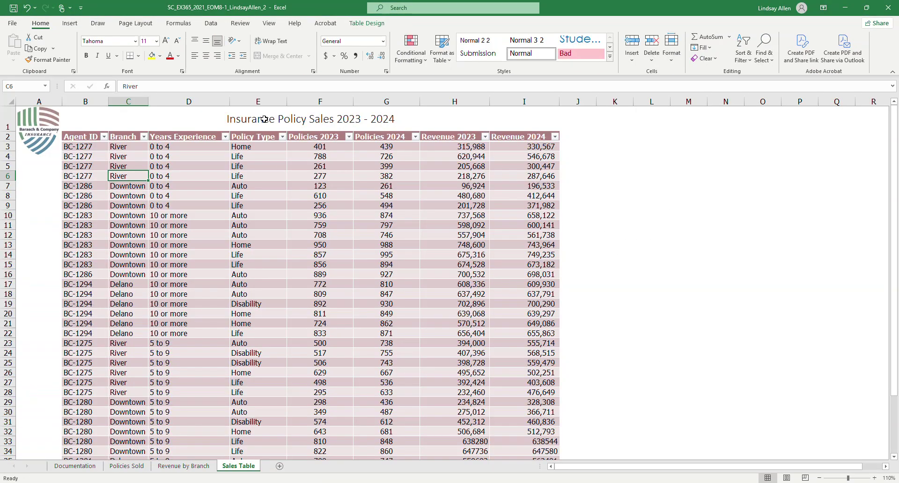
Create a PivotTable from the Policies table on a new worksheet without adding it to the Data Model, checking step 7 in Word
left_click(65, 23)
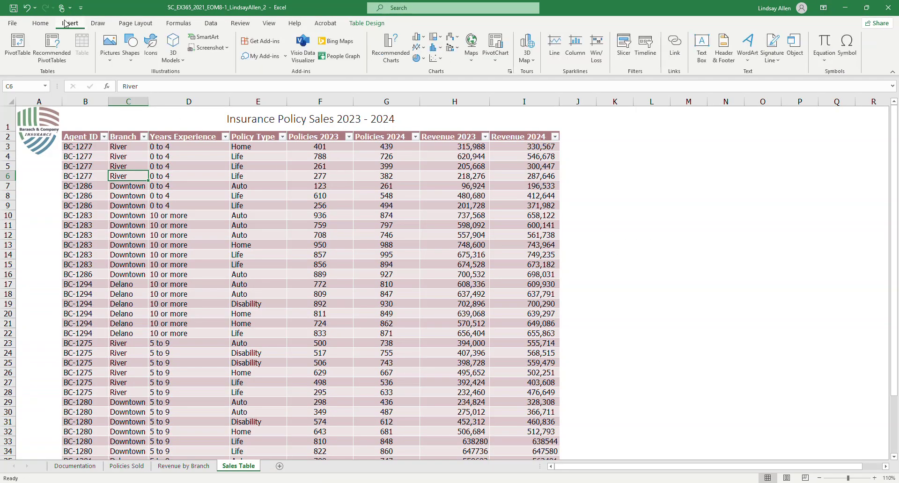
left_click(17, 43)
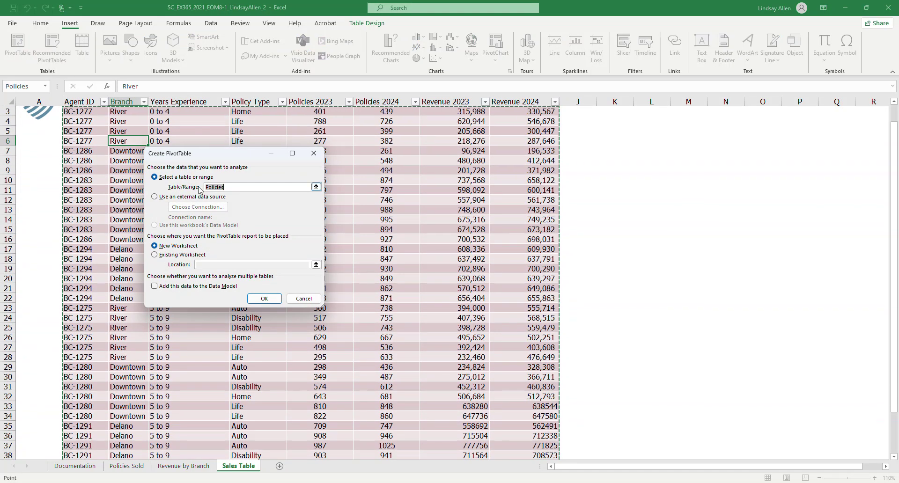
double_click(213, 186)
mouse_move(286, 481)
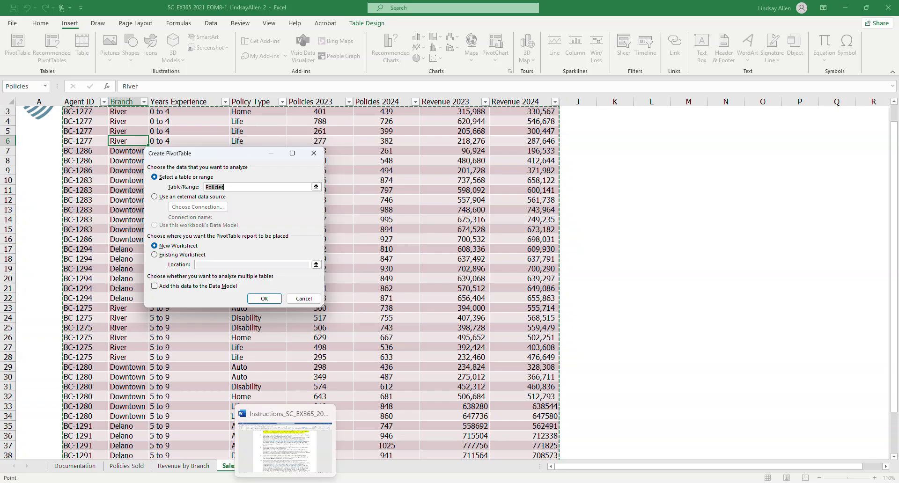
left_click(294, 453)
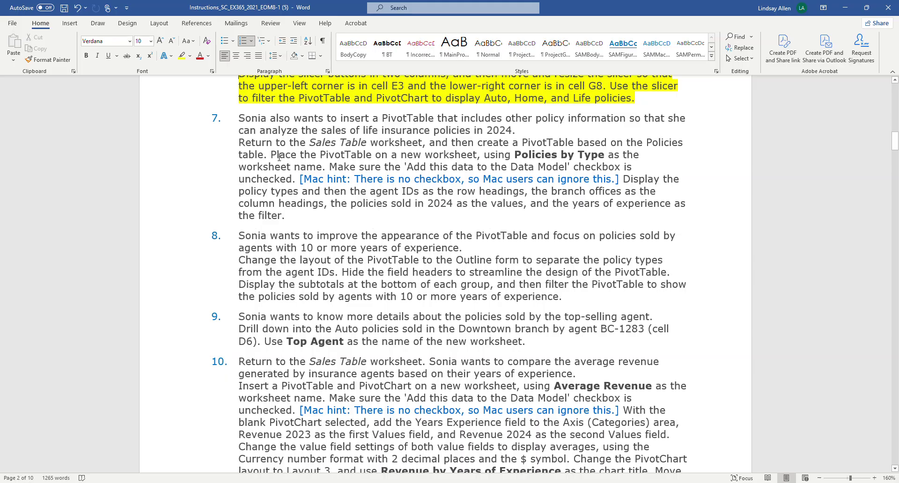
left_click_drag(276, 156, 577, 155)
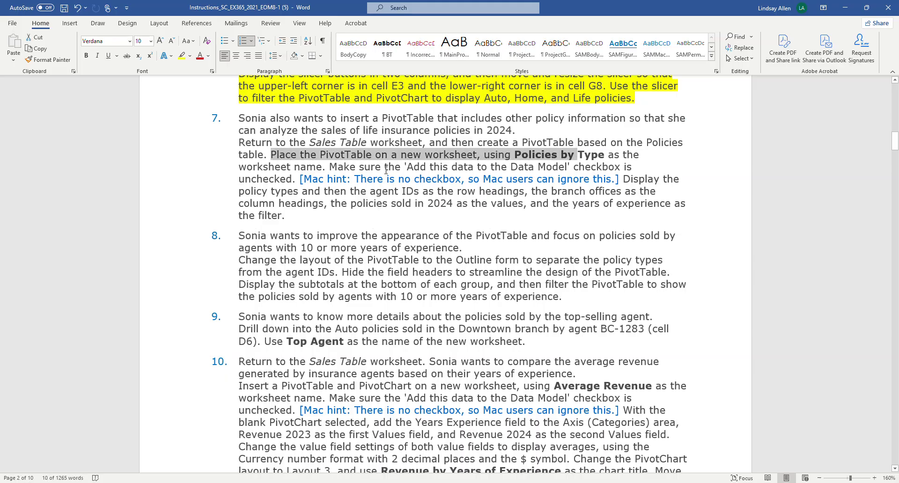
left_click_drag(482, 171, 620, 171)
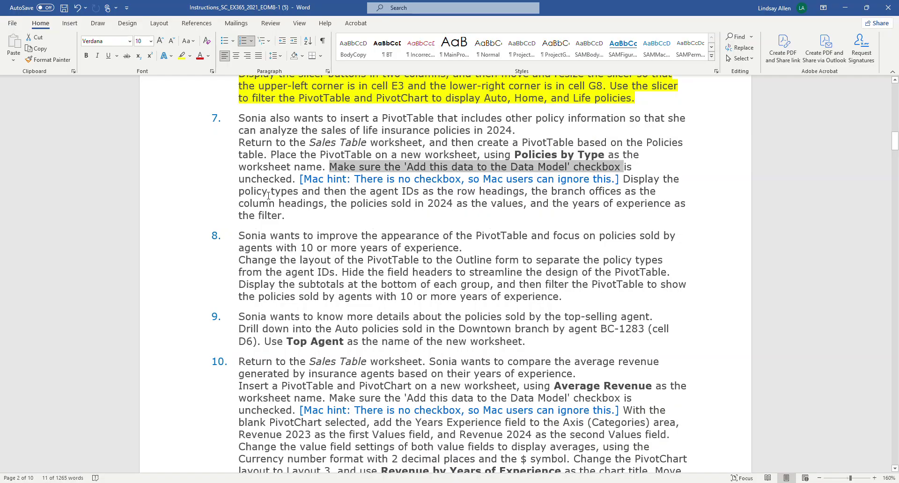
key("alt+Tab")
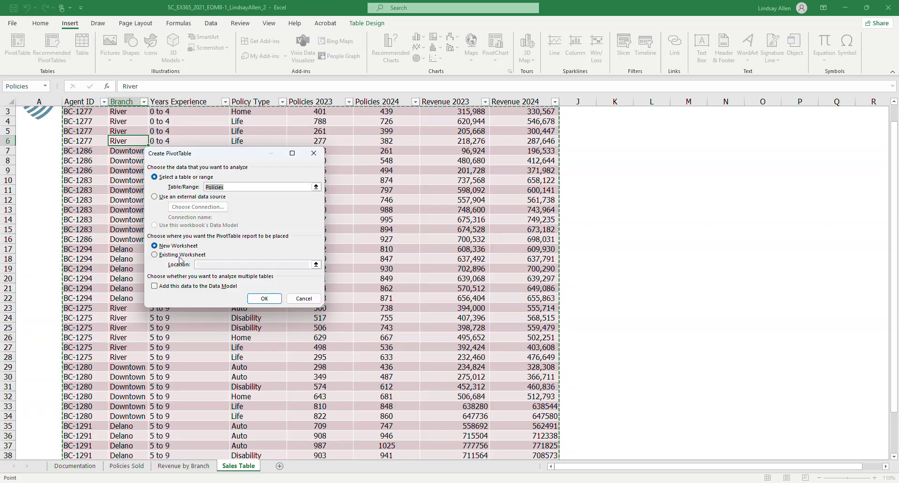
left_click(251, 300)
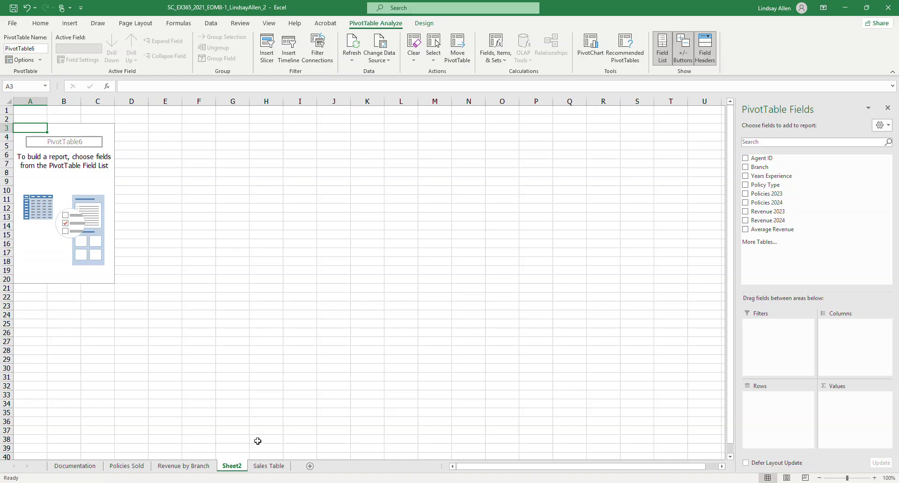
Switch to Word to check the step 7 instructions for the new worksheet and PivotTable
mouse_move(264, 482)
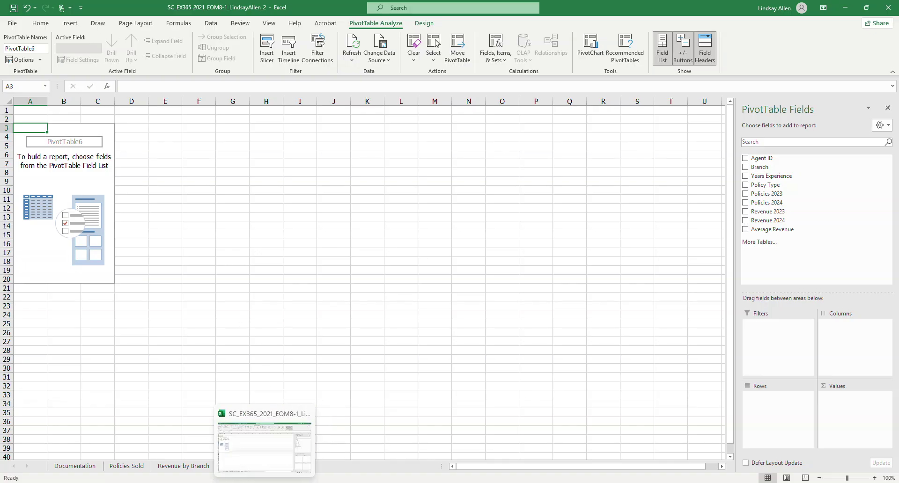
left_click(285, 482)
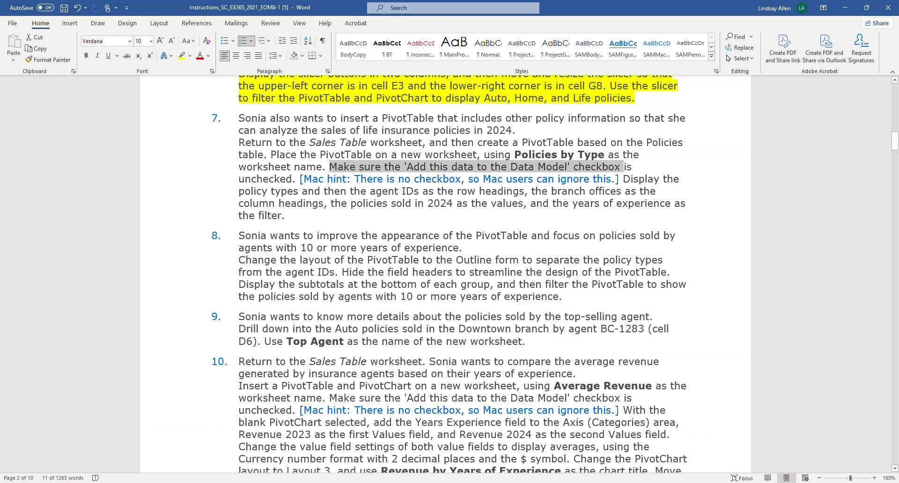
Switch to Excel and rename the Sheet2 worksheet holding the blank PivotTable as Policies by Type
left_click(264, 482)
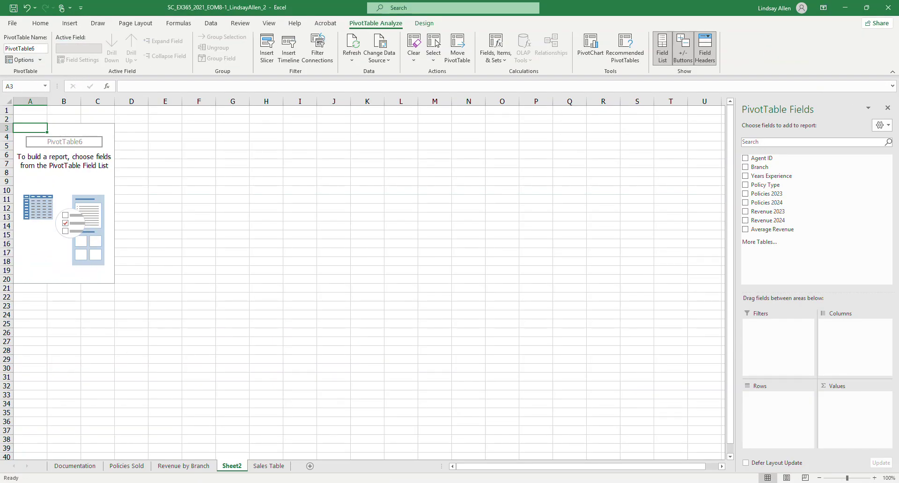
double_click(233, 465)
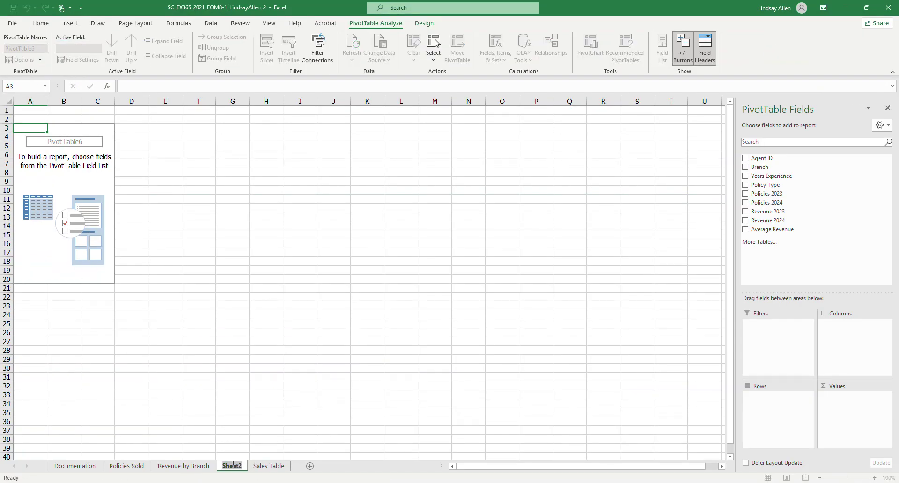
type("Polocies")
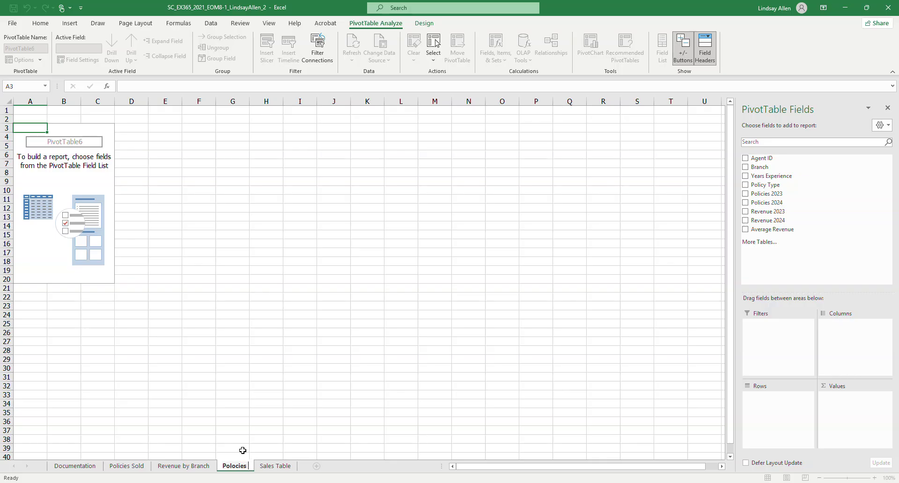
type(" by Type")
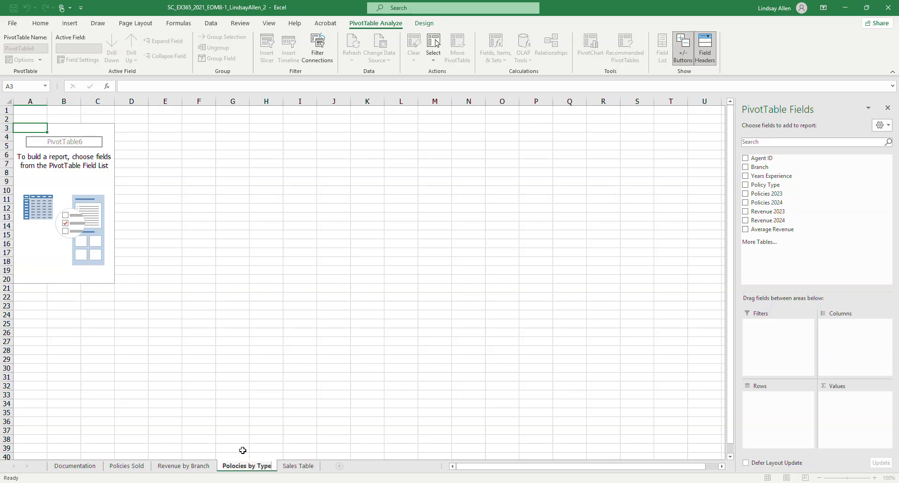
key("BackSpace")
key("BackSpace")
key("BackSpace")
key("BackSpace")
key("BackSpace")
key("BackSpace")
key("BackSpace")
key("BackSpace")
key("BackSpace")
key("BackSpace")
key("BackSpace")
key("BackSpace")
key("BackSpace")
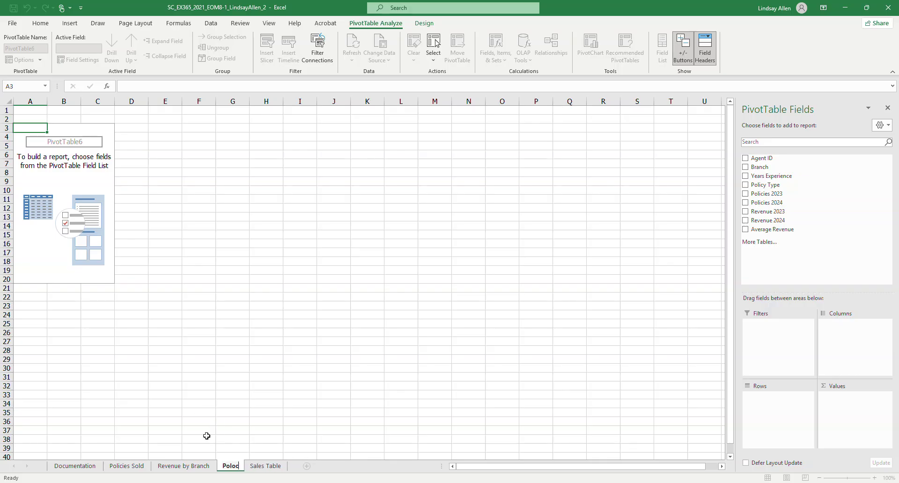
type("icies by Type")
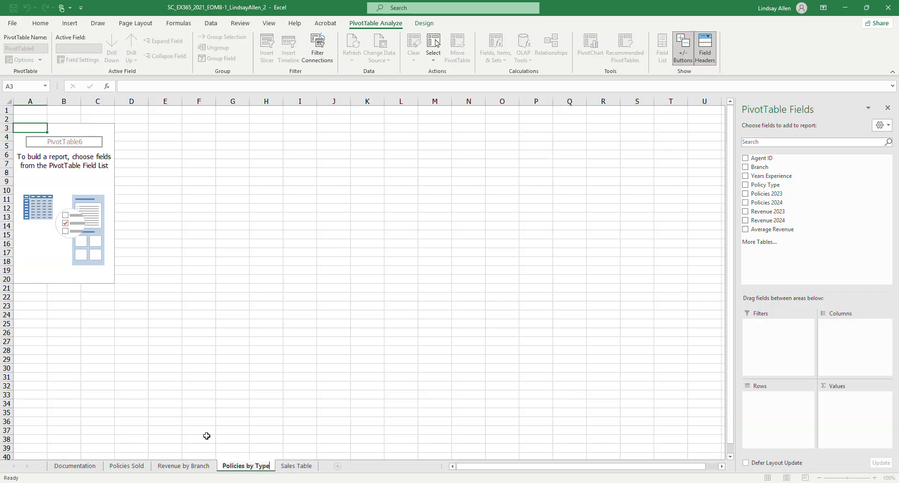
left_click_drag(208, 363, 209, 355)
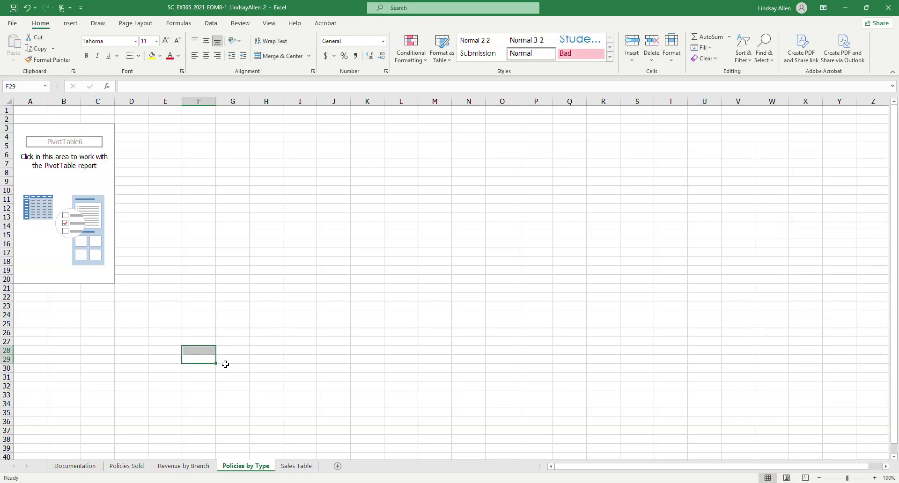
left_click(64, 172)
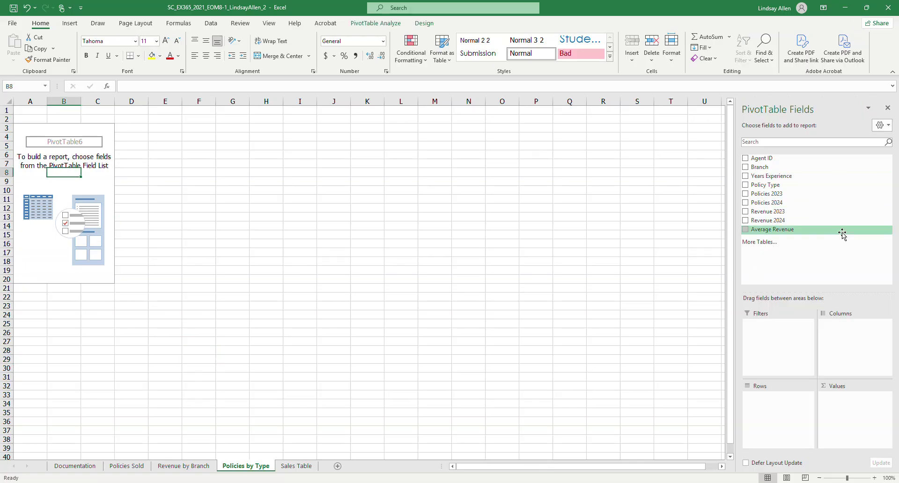
Switch to Word and highlight instruction 7 in yellow from "Return to the Sales Table worksheet" through the end of the Mac hint
mouse_move(285, 482)
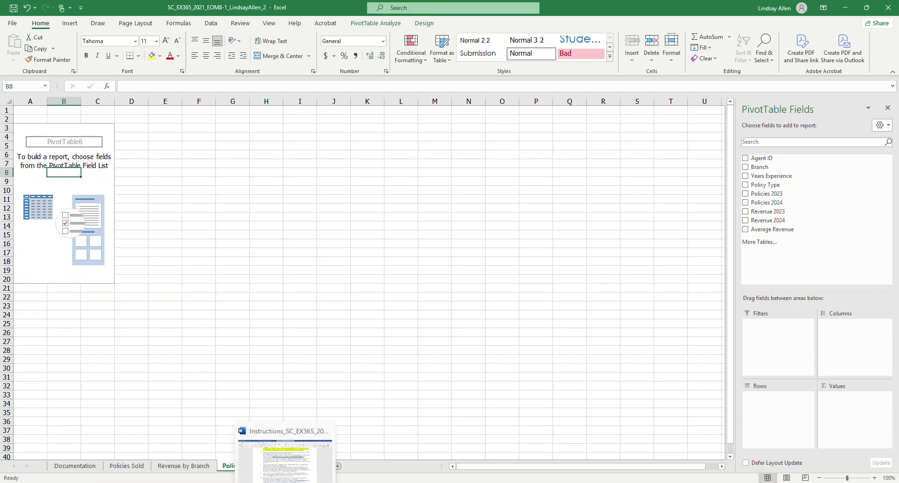
left_click(285, 447)
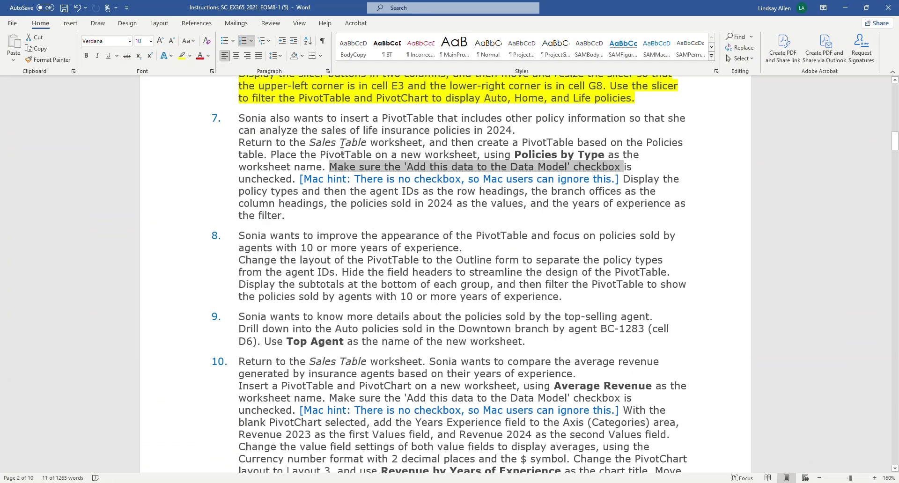
left_click(342, 151)
left_click_drag(238, 142, 618, 179)
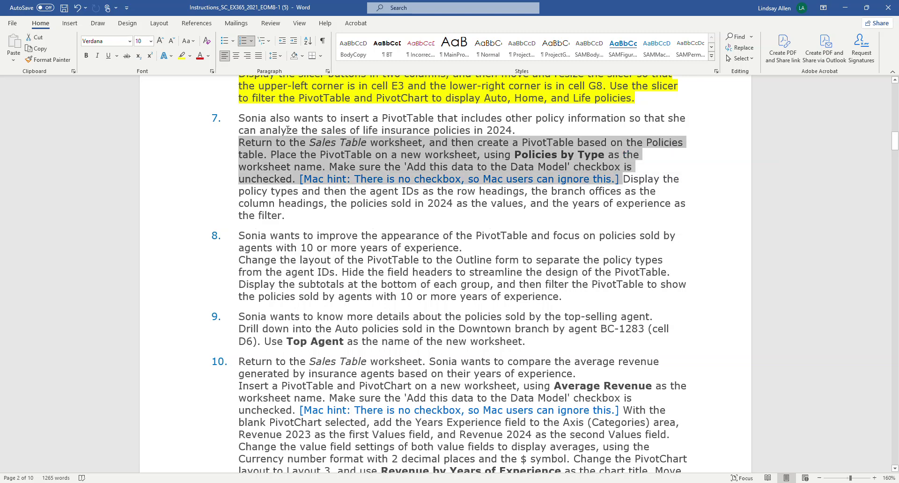
left_click(181, 56)
left_click(428, 221)
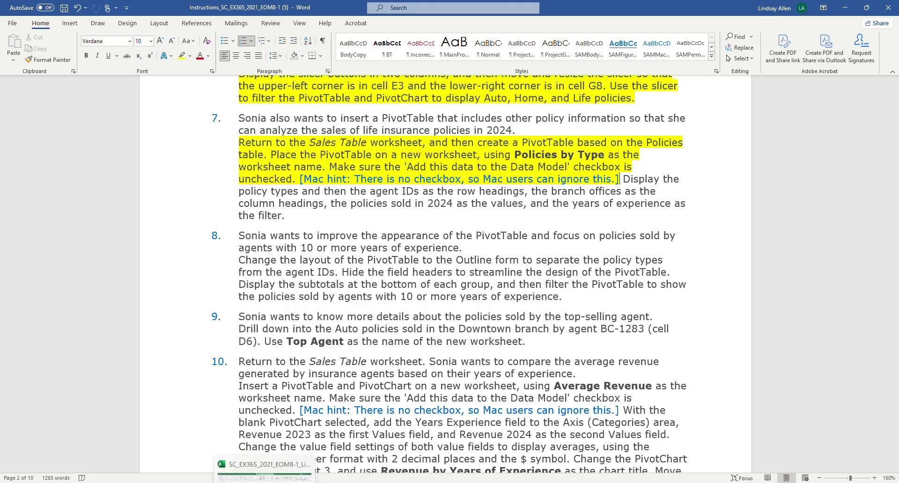
Back in Excel, add Policy Type and, beneath it, Agent ID as the PivotTable's row fields, consulting the Word instructions in between
left_click(266, 449)
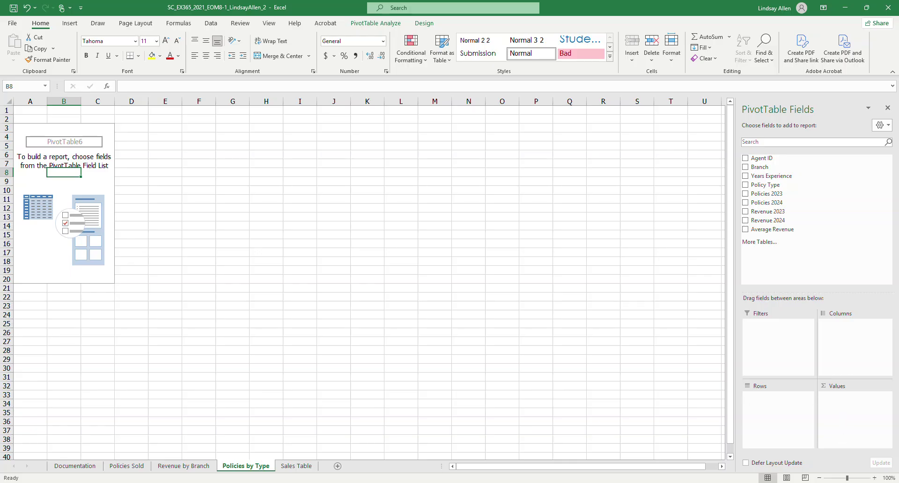
mouse_move(265, 482)
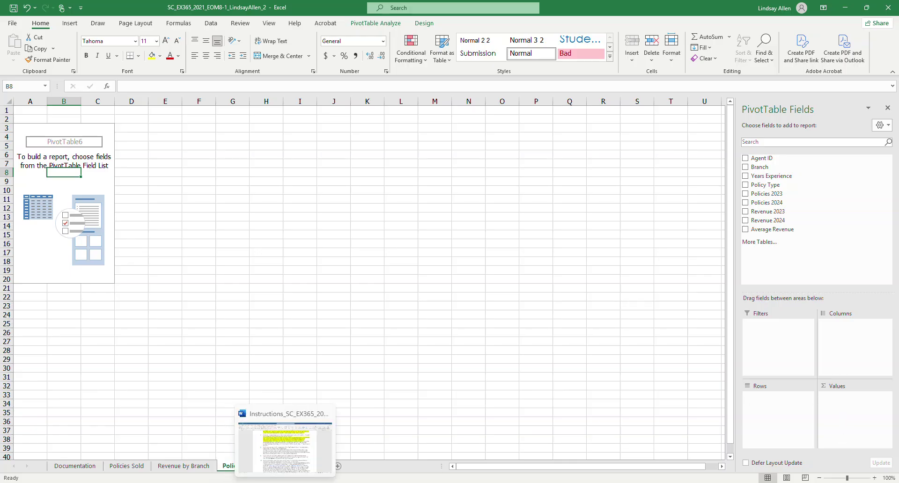
left_click(294, 466)
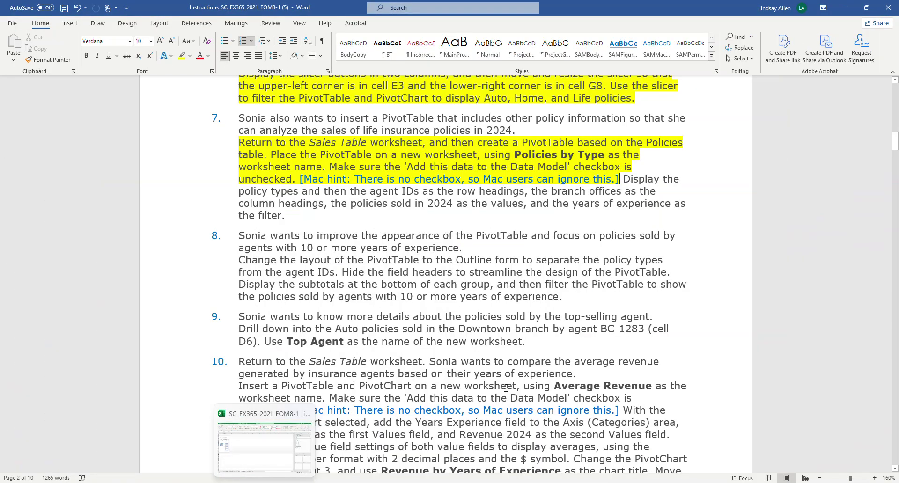
left_click(294, 464)
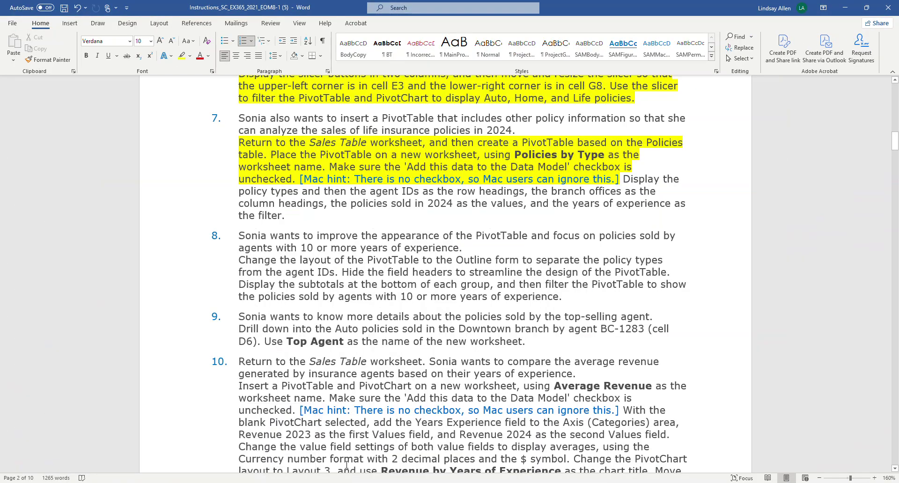
key("alt+Tab")
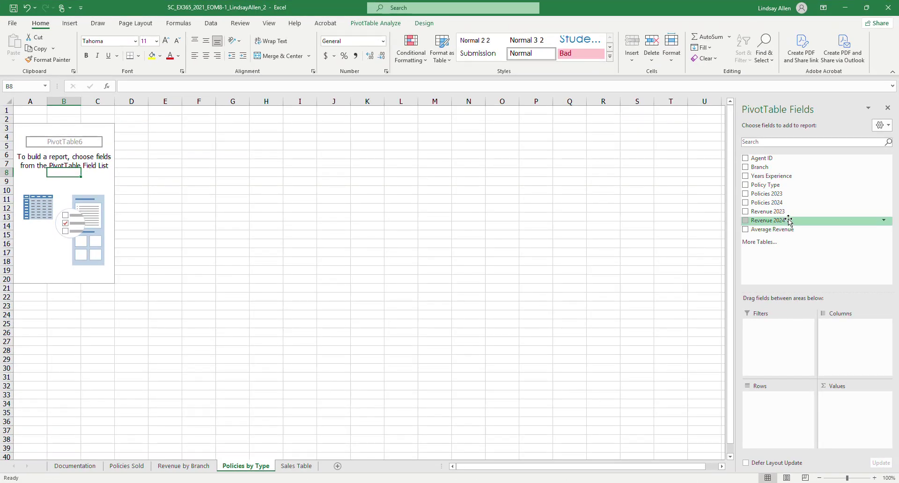
left_click_drag(775, 189, 774, 413)
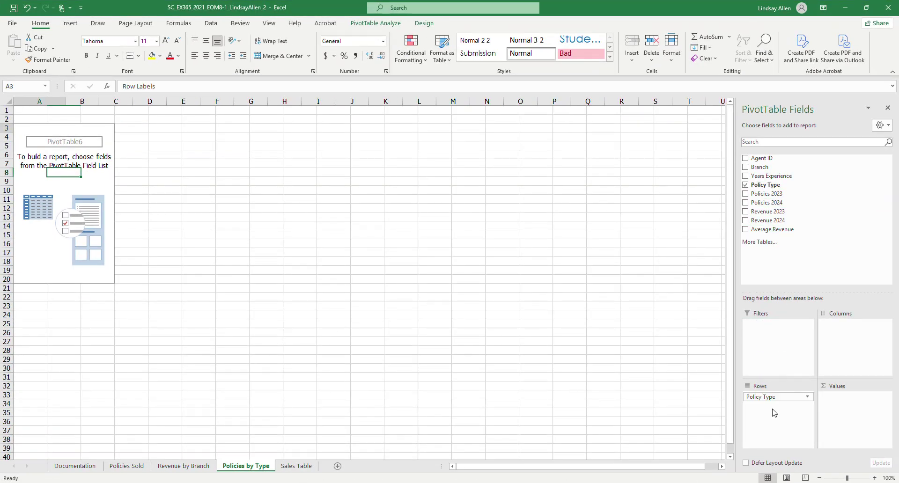
left_click(301, 460)
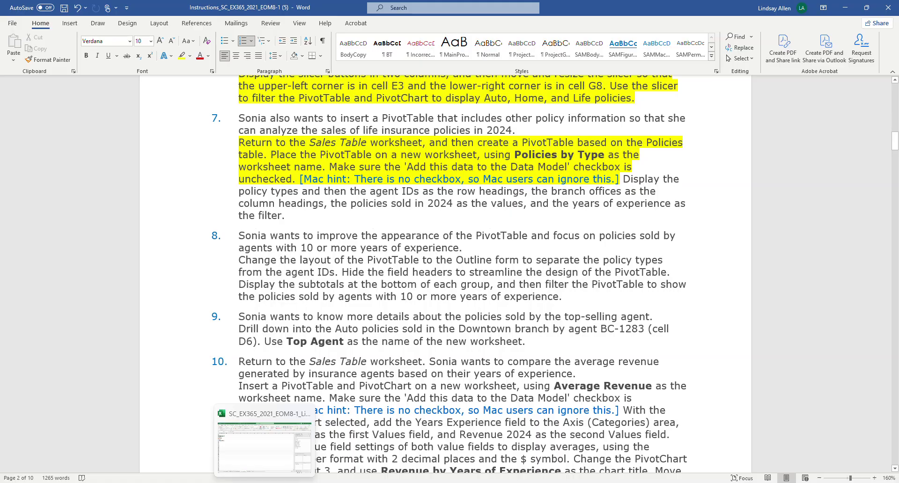
left_click(265, 444)
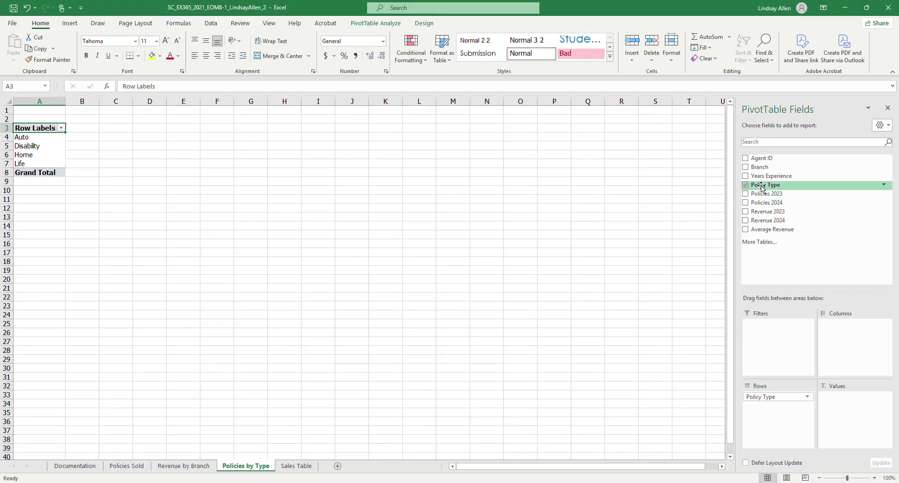
left_click_drag(768, 162, 762, 410)
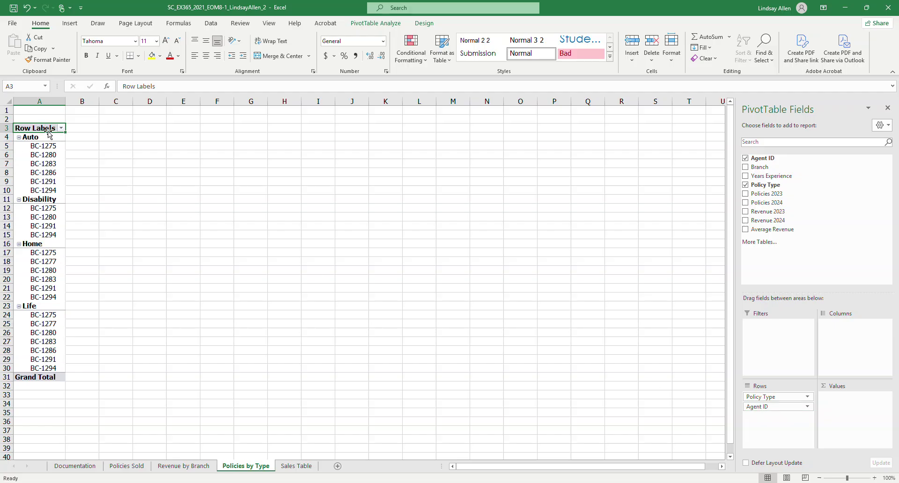
Check instruction 7 in Word and, back in Excel, add the Branch field as the PivotTable's column headings
mouse_move(286, 482)
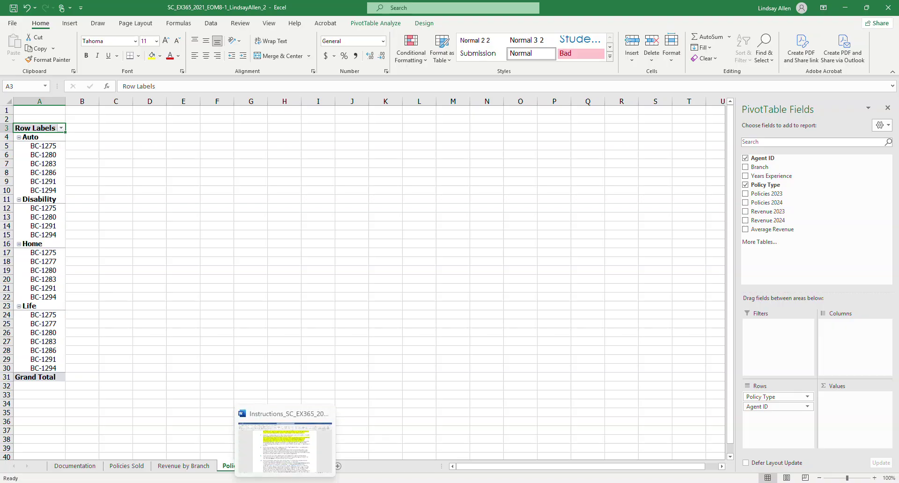
left_click(317, 456)
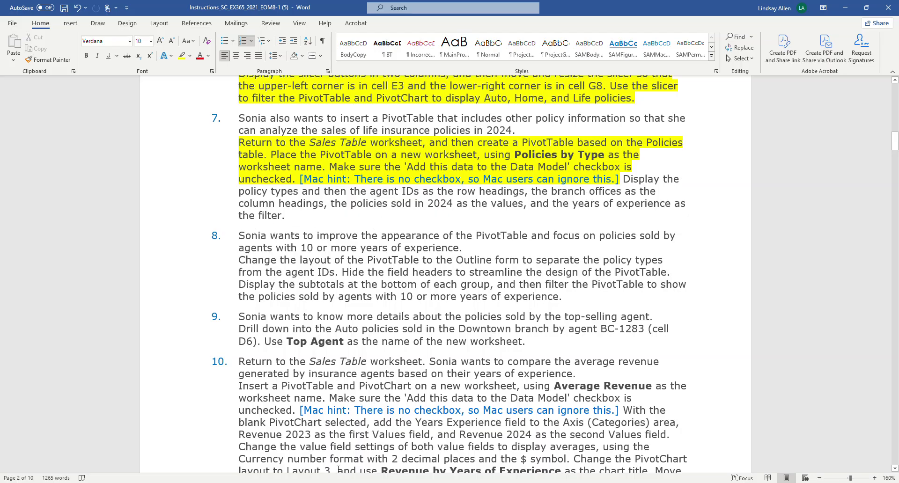
mouse_move(327, 481)
left_click(283, 452)
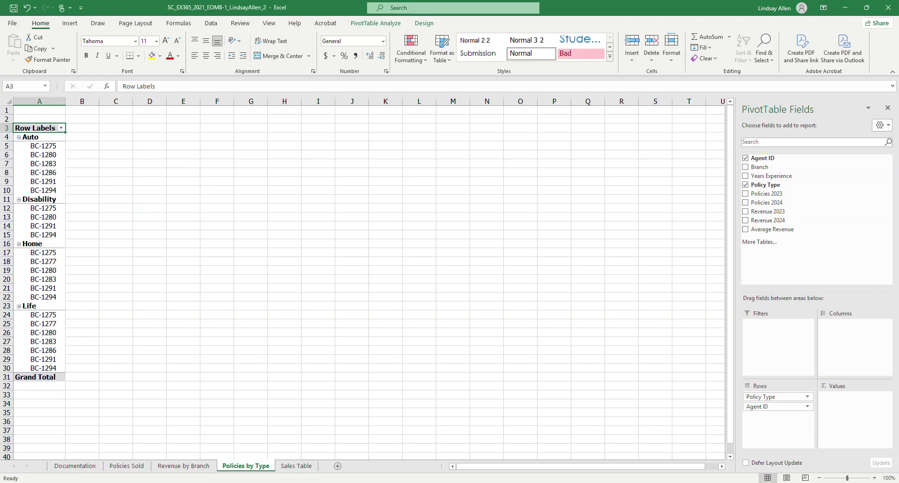
left_click_drag(766, 168, 836, 332)
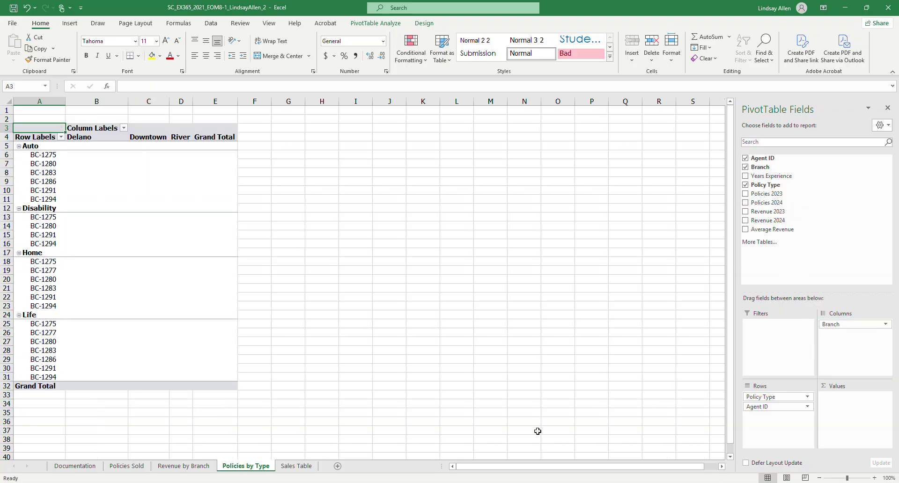
Consult instruction 7 in Word again and, back in Excel, add Policies 2024 as the PivotTable's summed values
mouse_move(285, 481)
left_click(295, 452)
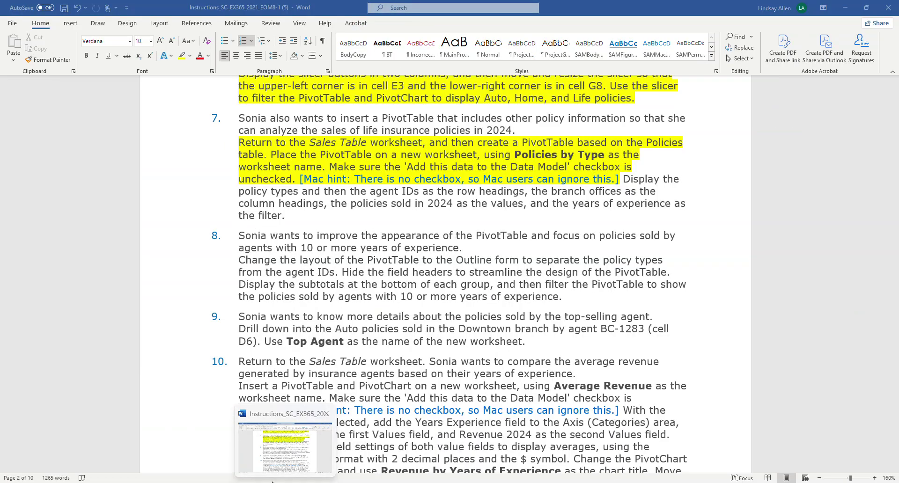
left_click(264, 481)
left_click(264, 482)
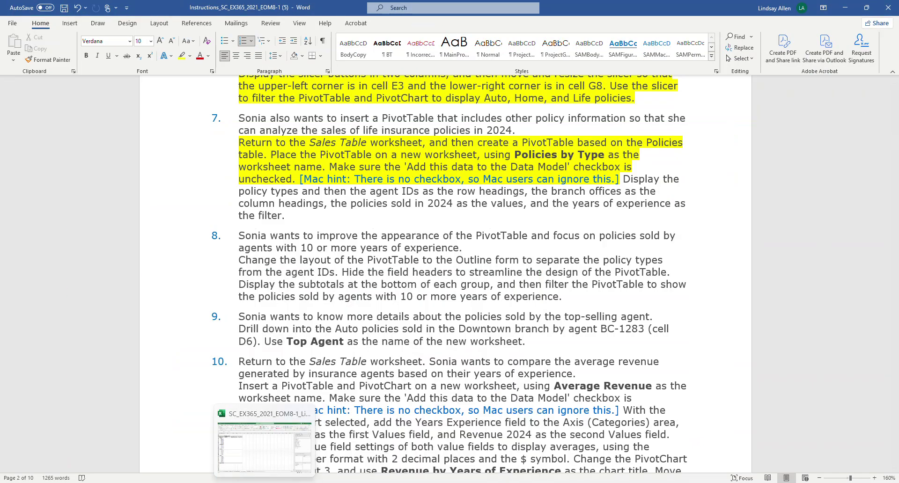
left_click(265, 482)
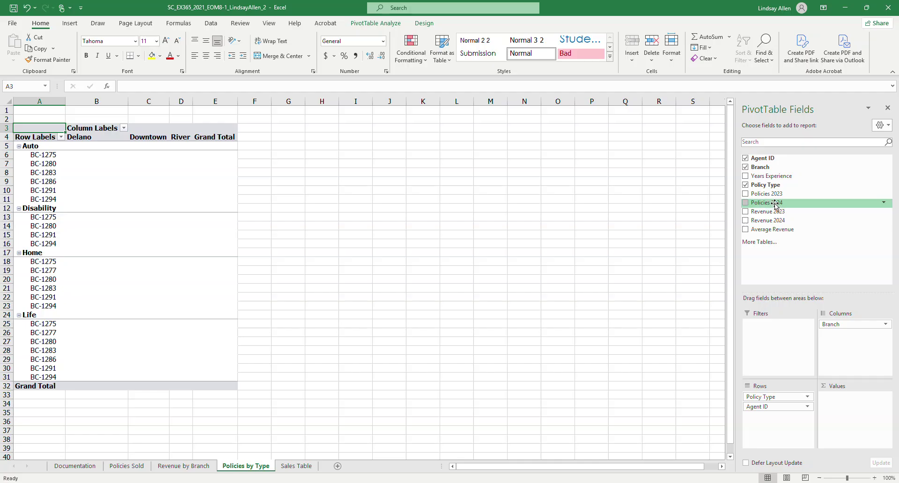
left_click_drag(774, 205, 844, 398)
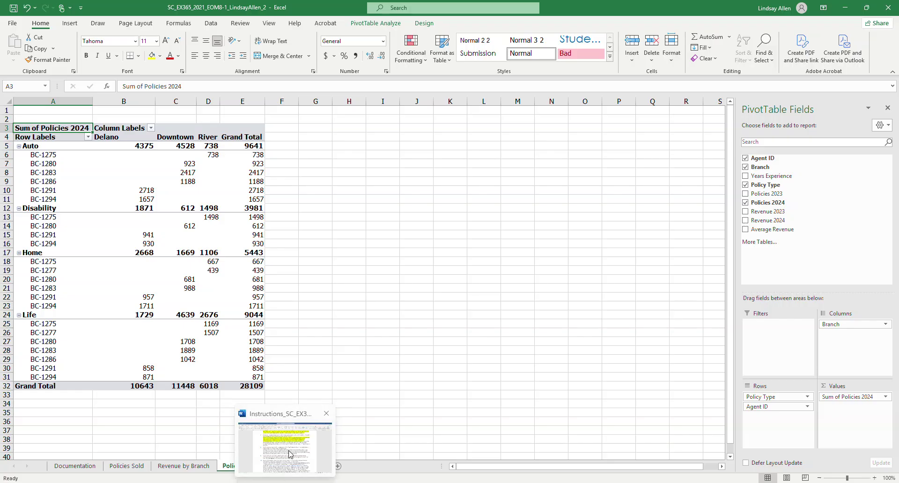
Review the end of instruction 7 in Word and, back in Excel, add Years Experience as the PivotTable's filter
left_click(290, 450)
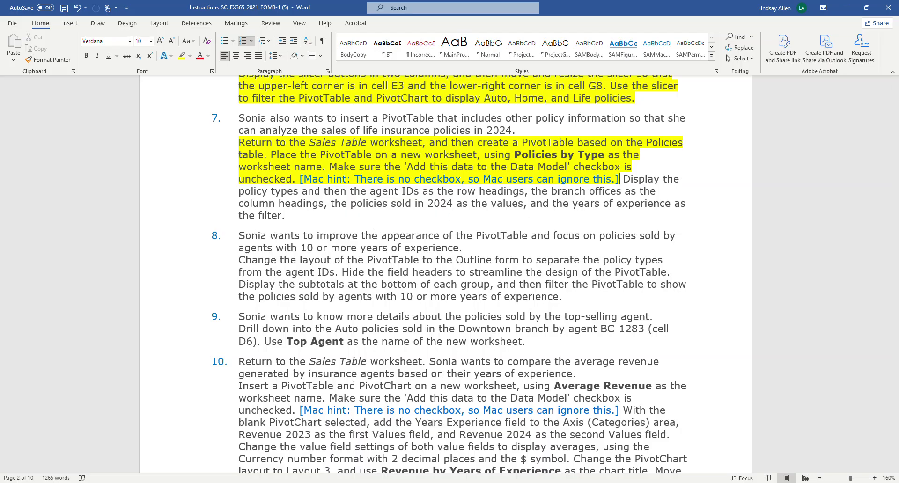
key("alt+Tab")
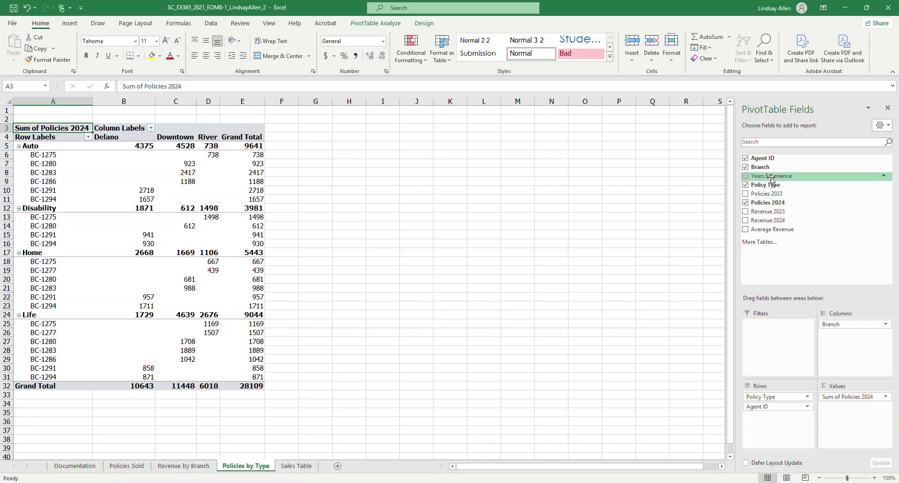
left_click_drag(771, 178, 770, 337)
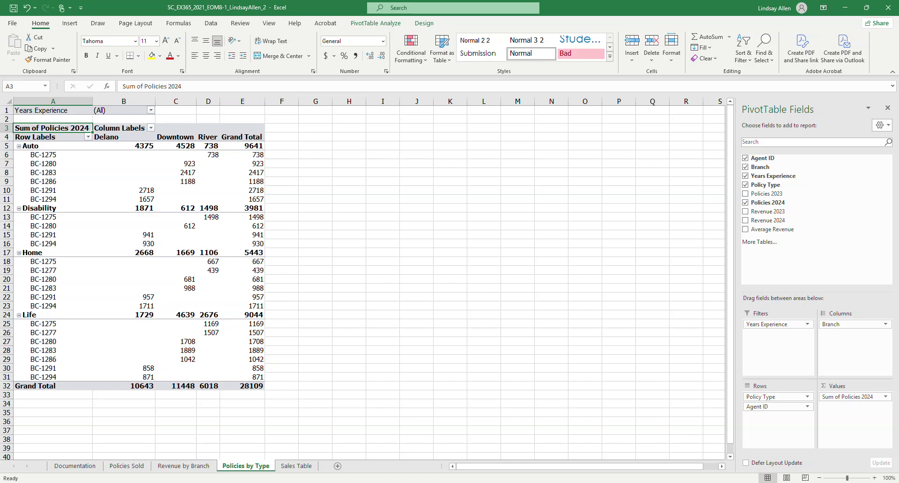
Switch to Word and highlight the rest of instruction 7 in yellow, from "Display the policy types" to "the filter"
left_click(285, 482)
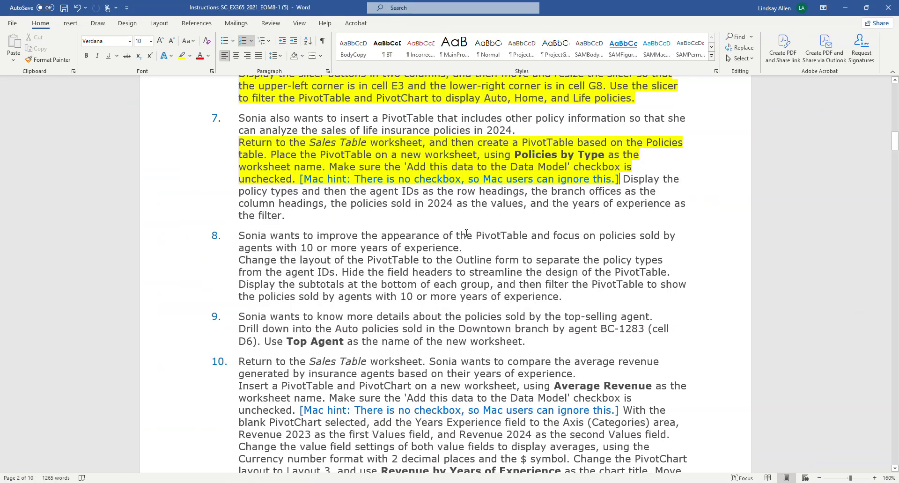
left_click_drag(622, 179, 655, 218)
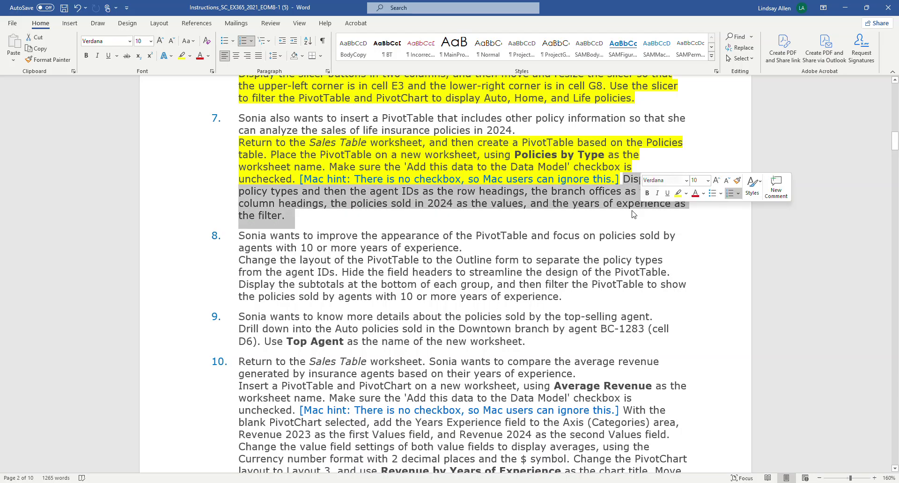
left_click(182, 55)
key("Right")
scroll(372, 256, "down", 1)
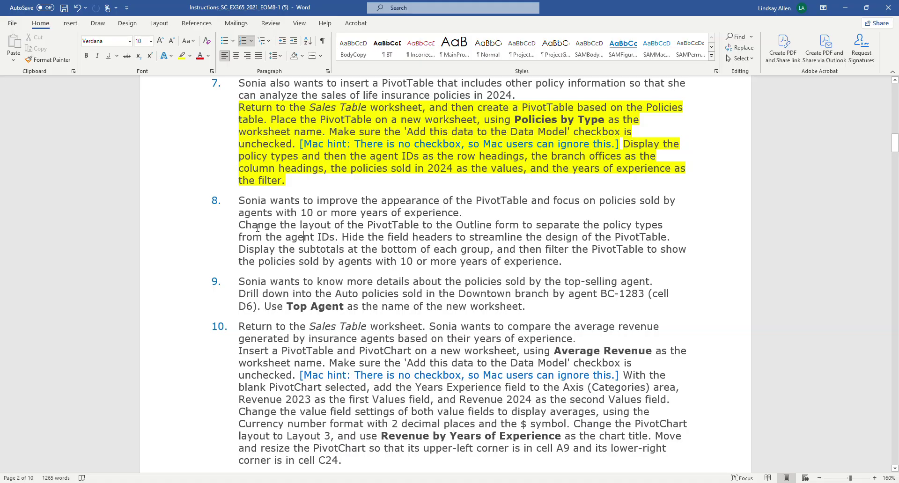
Select the first task sentence of instruction 8 in Word and, in Excel, change the PivotTable's report layout to Outline Form
left_click_drag(319, 228, 335, 237)
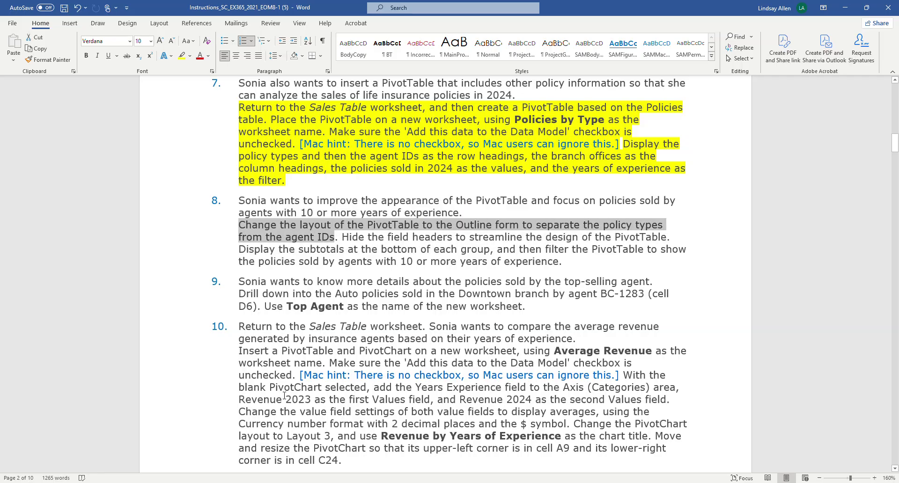
left_click(264, 465)
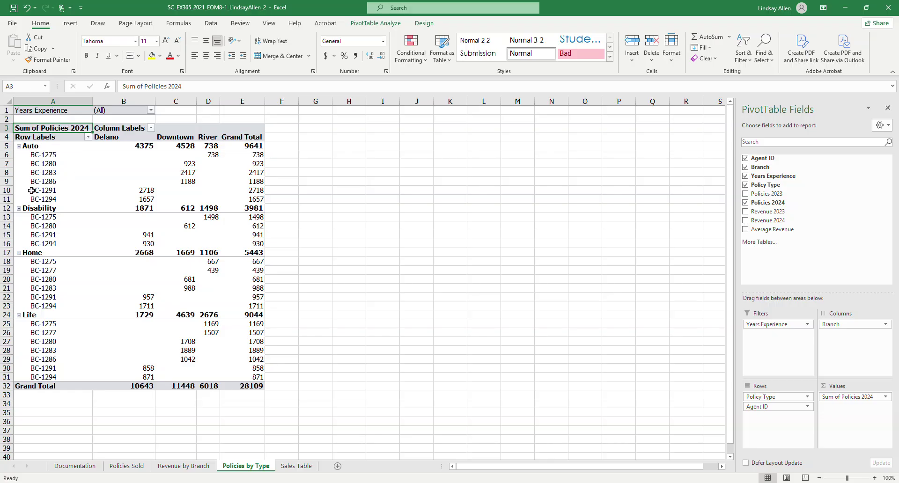
left_click(426, 28)
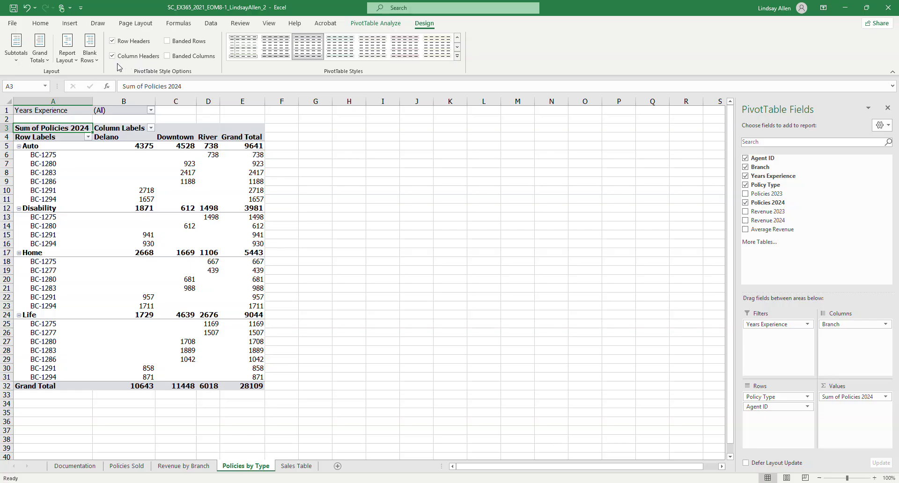
left_click(69, 63)
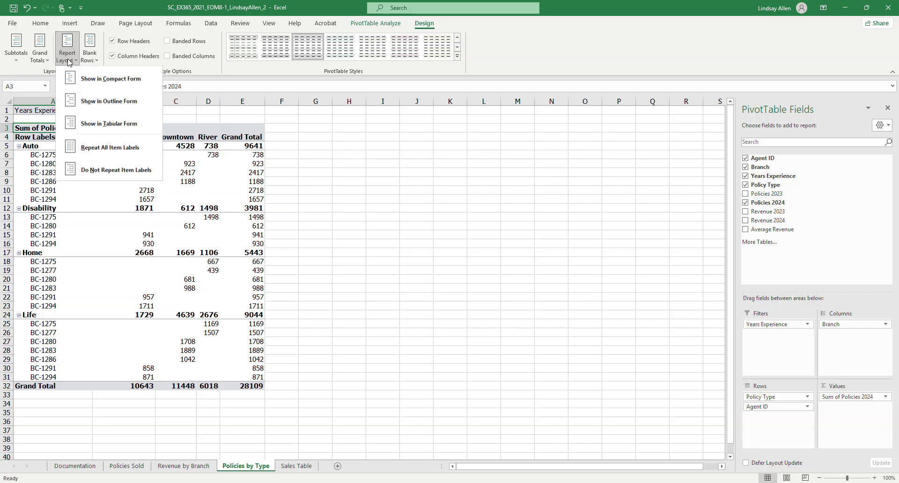
left_click(100, 103)
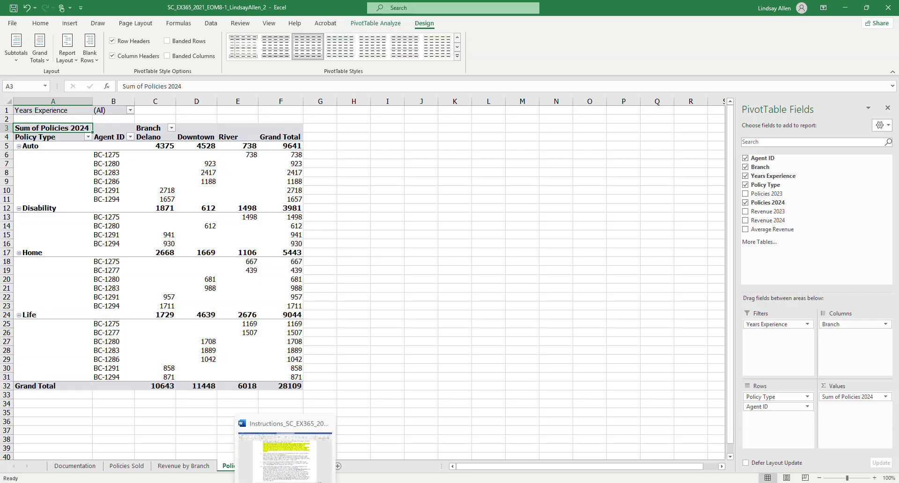
Switch to Word and highlight "Change the layout of the PivotTable" through "agent IDs" in yellow in instruction 8
left_click(276, 456)
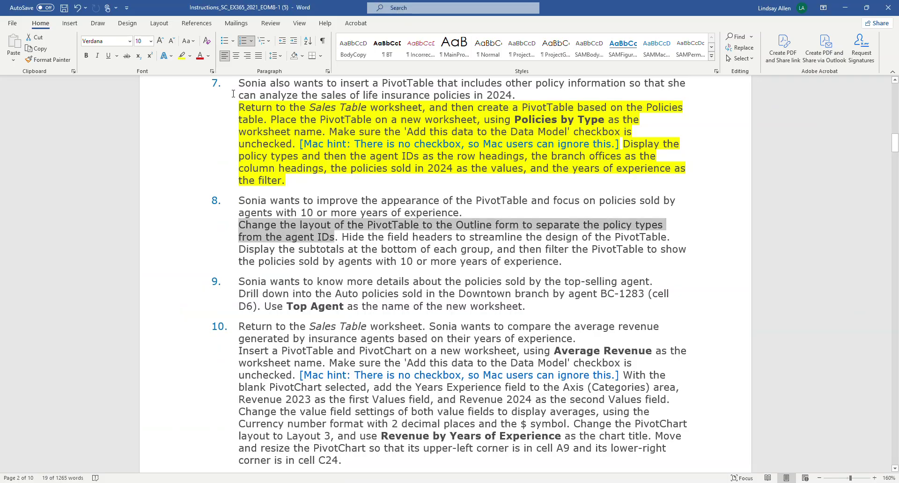
left_click(182, 56)
left_click(385, 252)
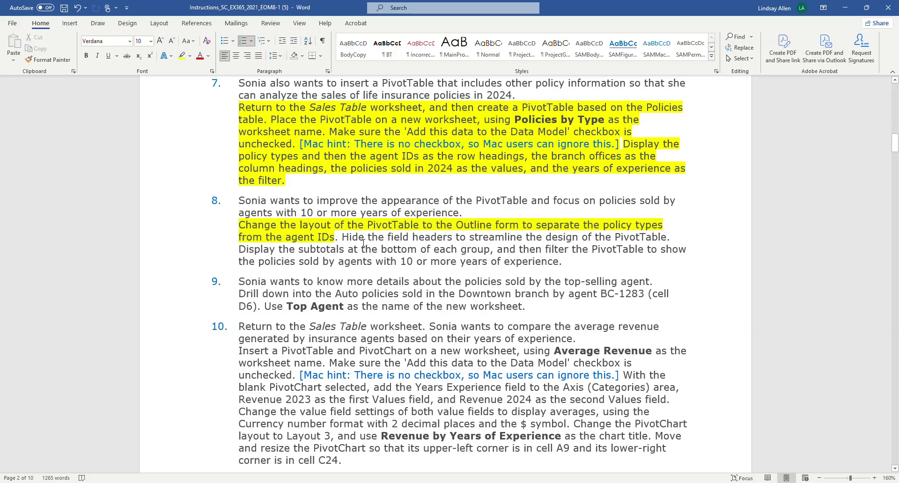
Select the "Hide the field headers" sentence in Word and, in Excel, hide the PivotTable's field headers
left_click_drag(345, 237, 674, 237)
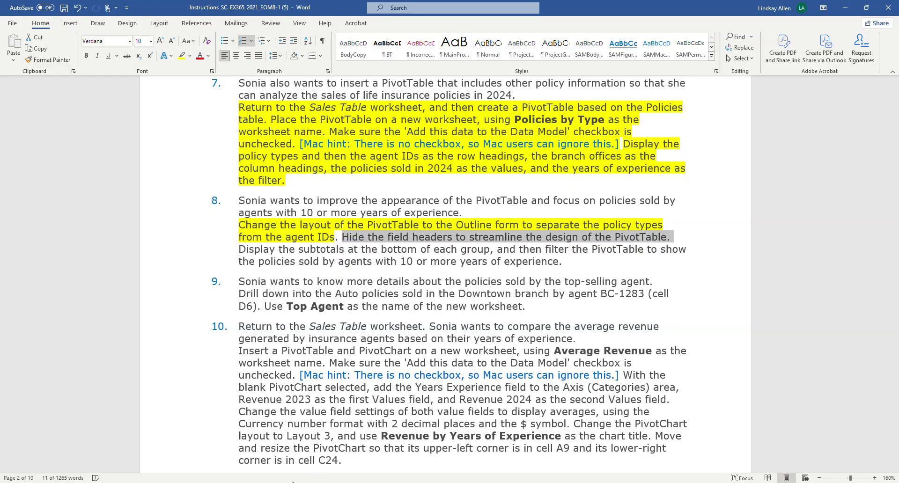
key("alt+Tab")
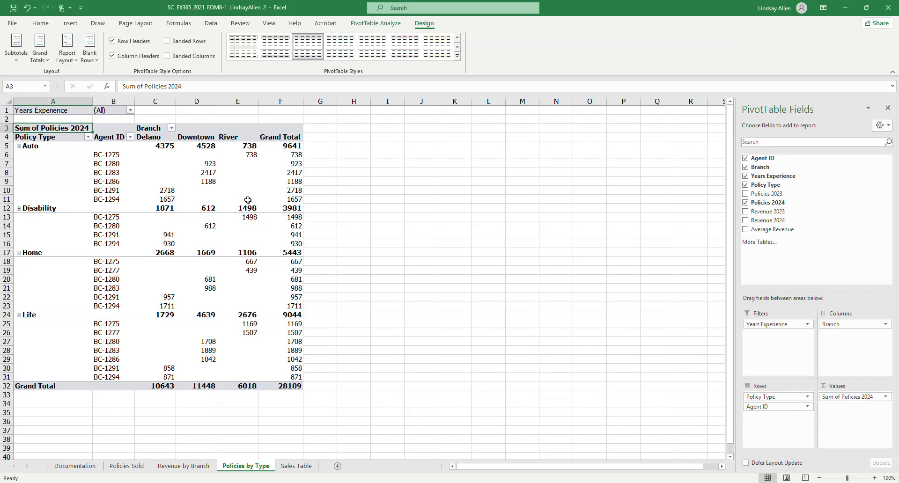
left_click(192, 180)
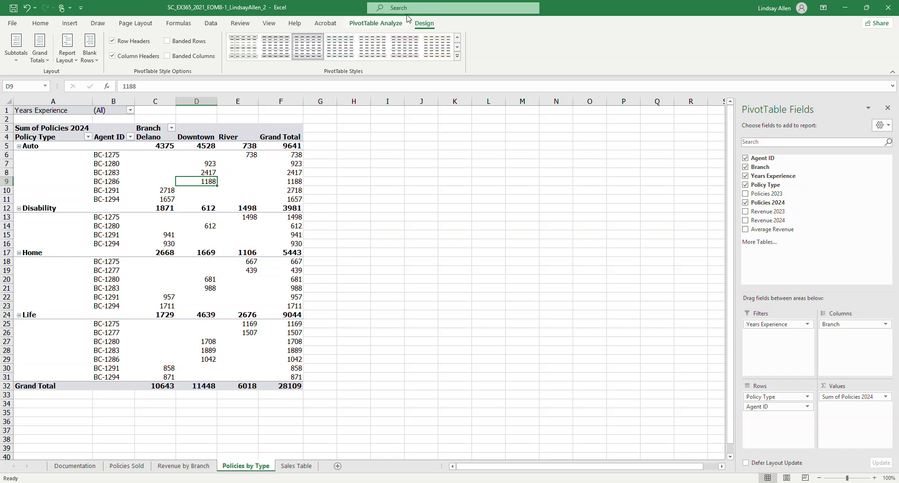
left_click(388, 25)
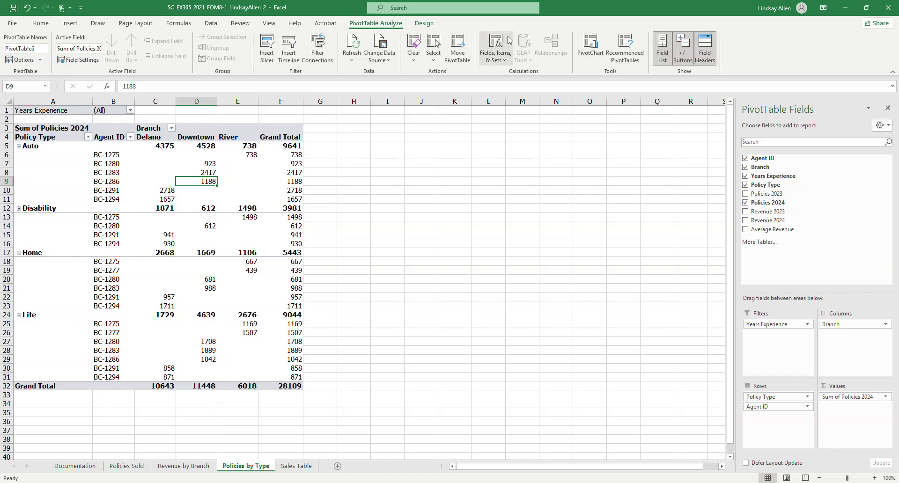
left_click(661, 55)
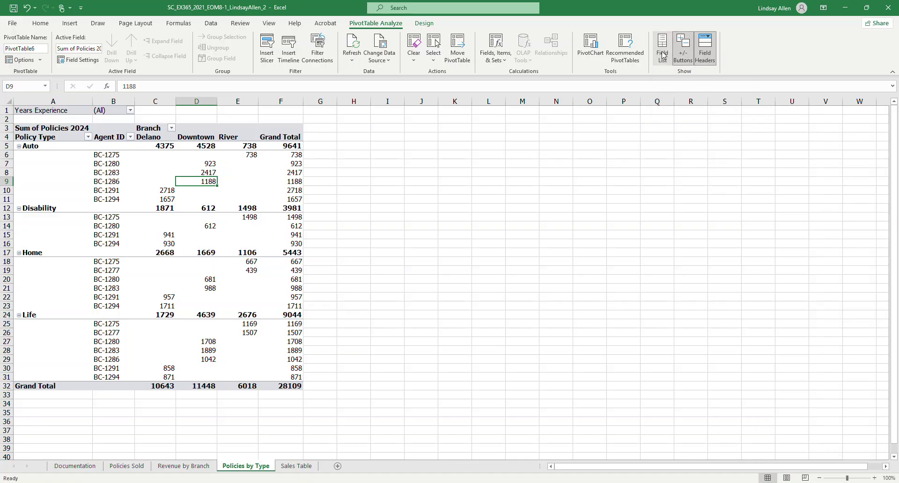
left_click(662, 55)
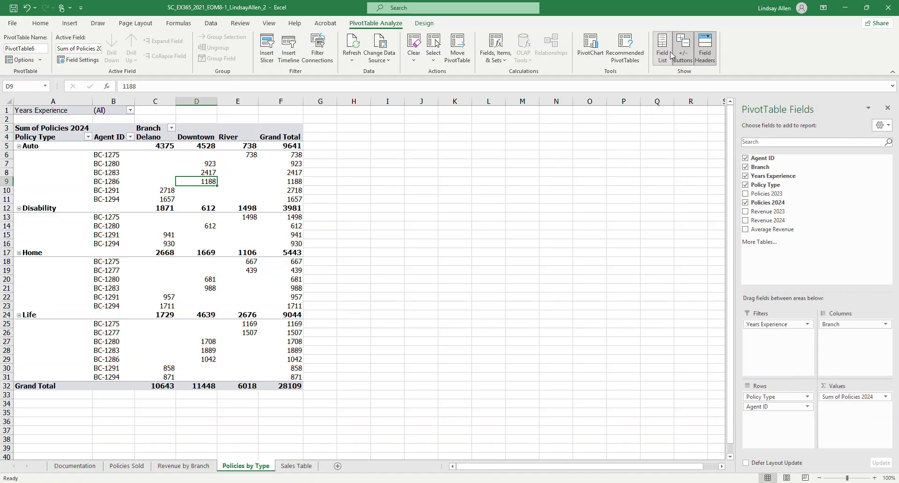
mouse_move(286, 481)
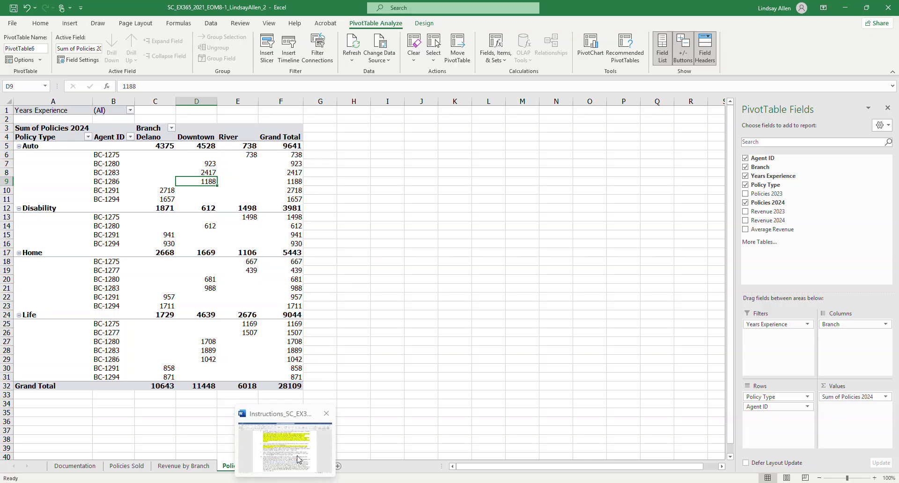
left_click(297, 458)
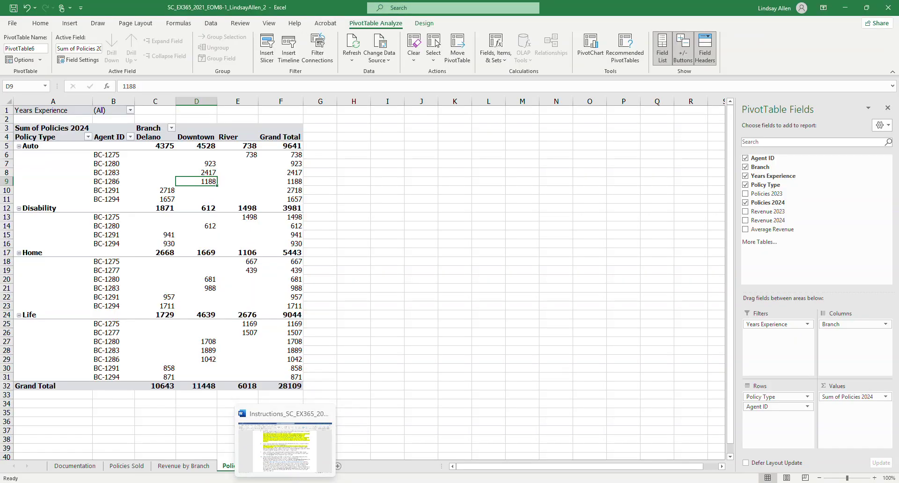
left_click(286, 481)
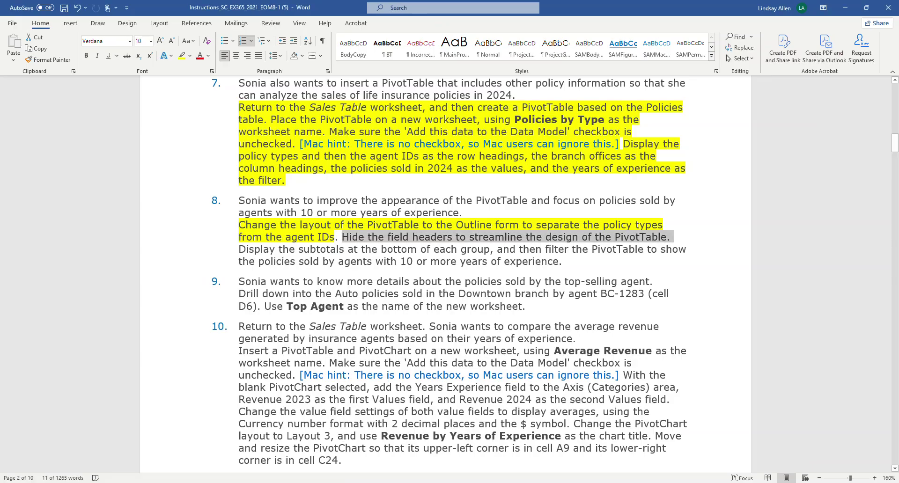
key("alt+Tab")
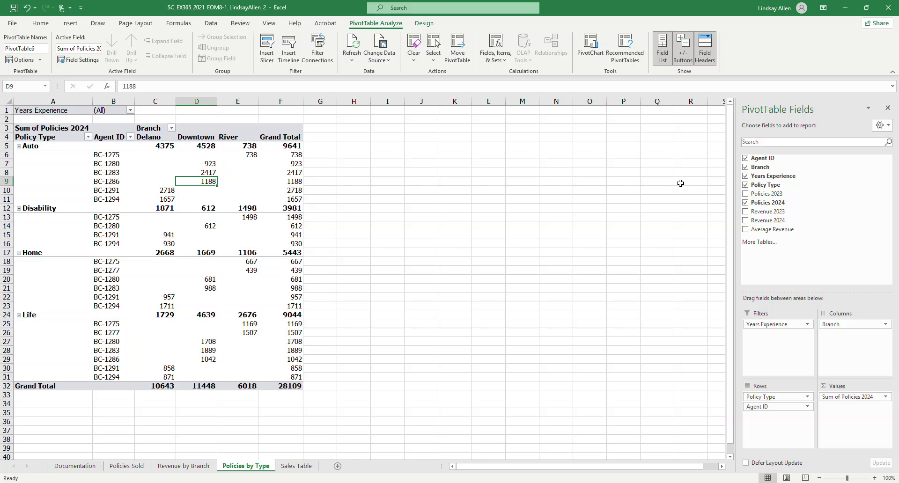
left_click(706, 50)
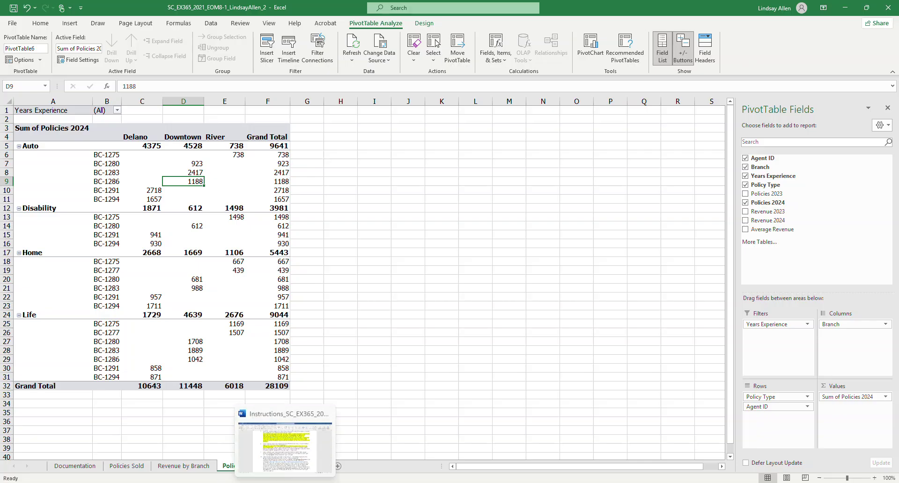
Highlight the "Hide the field headers" sentence in yellow in Word and, back in Excel, show all PivotTable subtotals at the bottom of each group
left_click(285, 482)
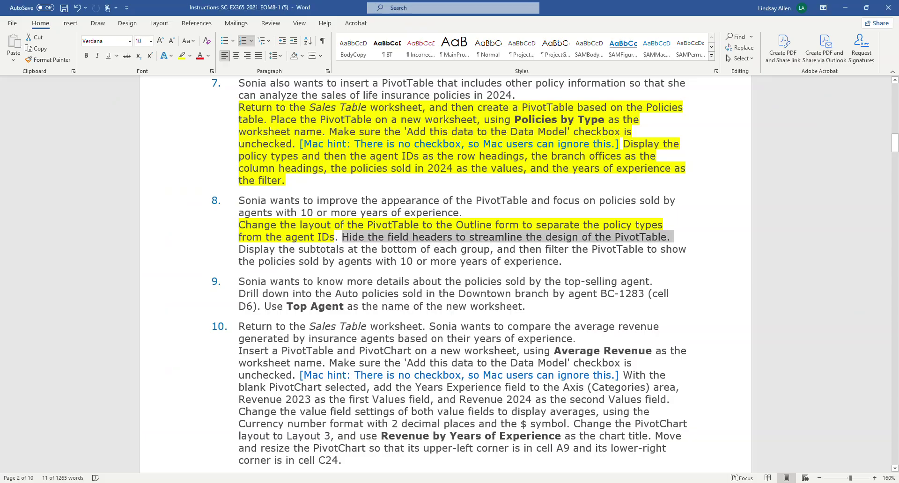
left_click(181, 56)
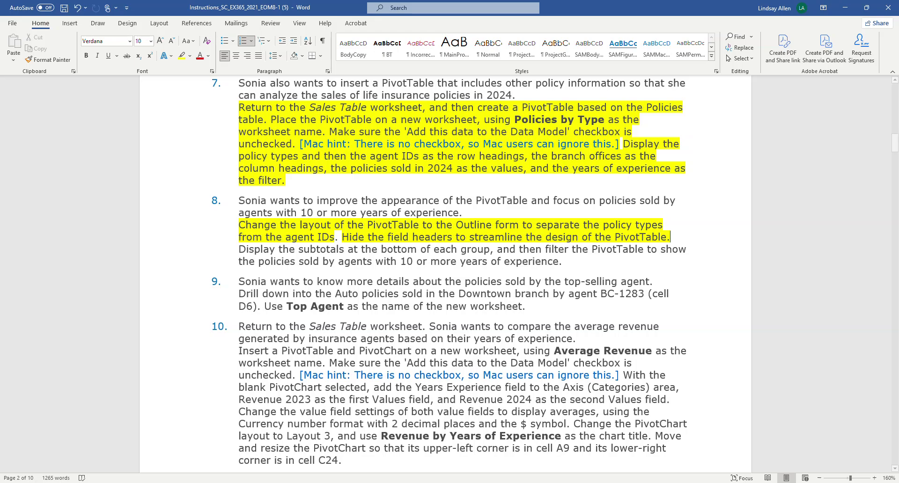
left_click(265, 482)
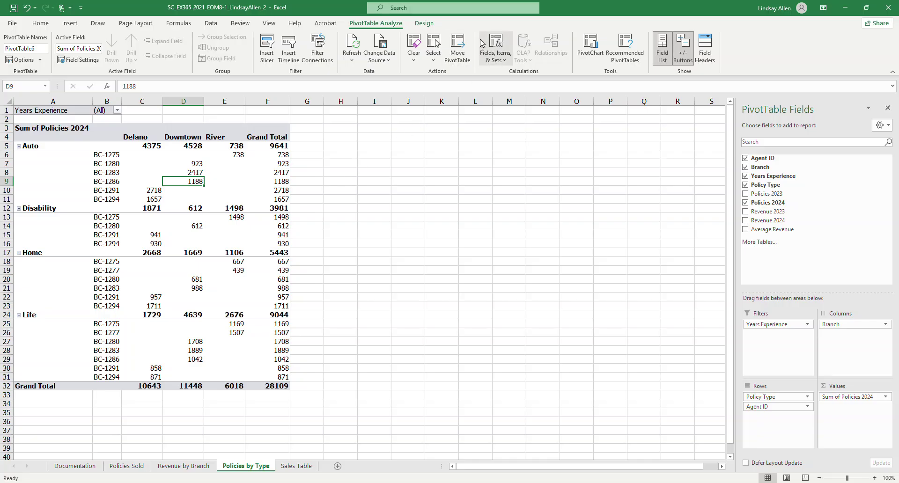
left_click(424, 24)
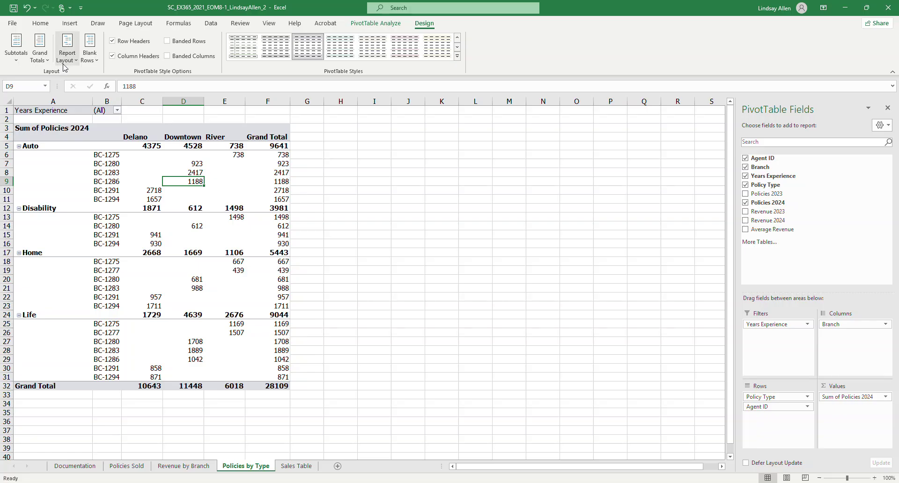
left_click(17, 63)
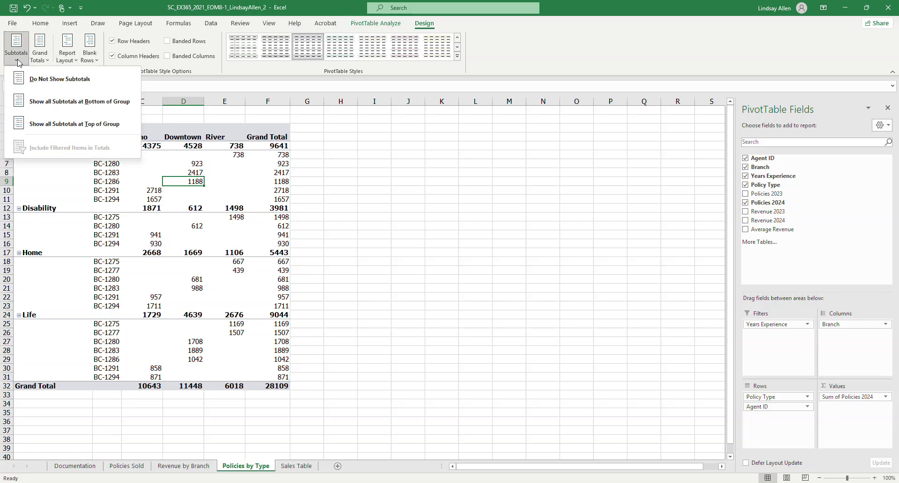
left_click(50, 103)
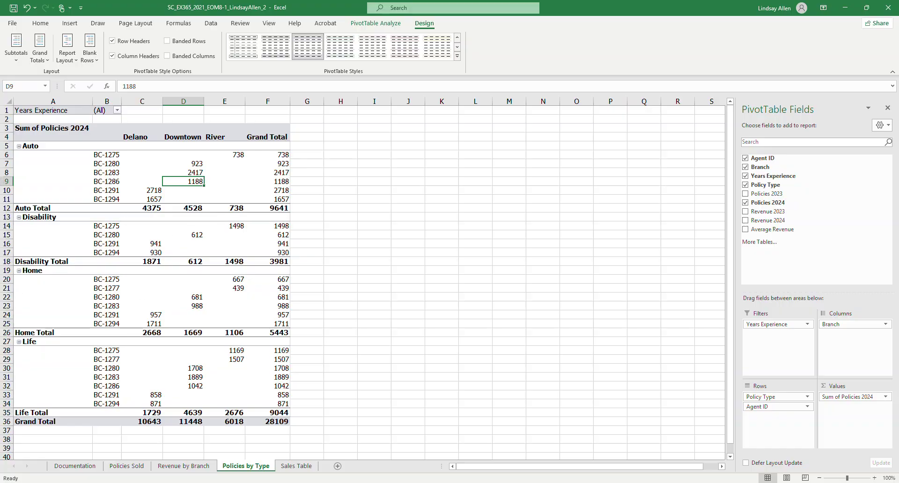
Switch to Word and highlight "Display the subtotals at the bottom of each group, and" in yellow in instruction 8
left_click(285, 482)
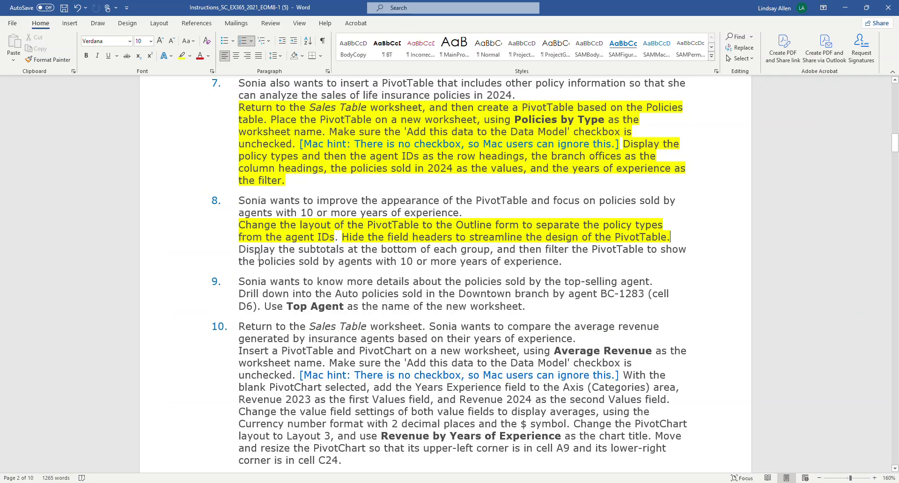
left_click_drag(252, 244, 518, 254)
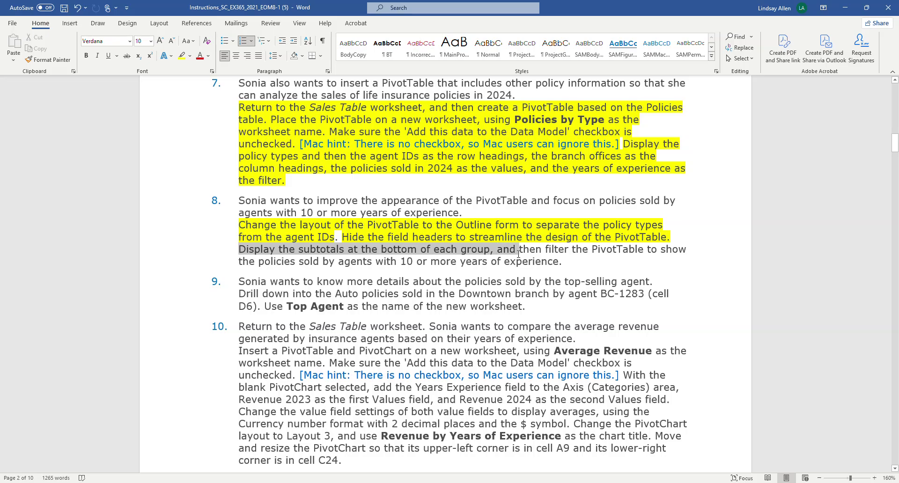
left_click(182, 58)
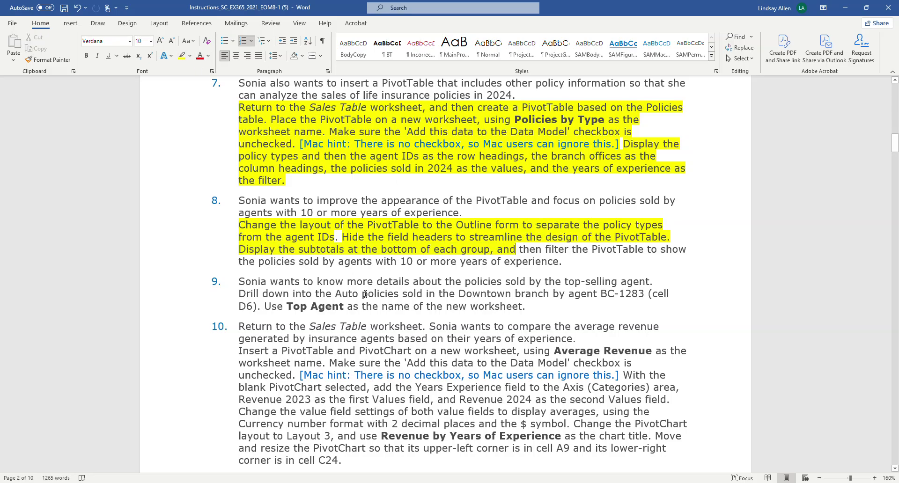
Return to Excel and filter the PivotTable's Years Experience field to show only "10 or more"
left_click(297, 433)
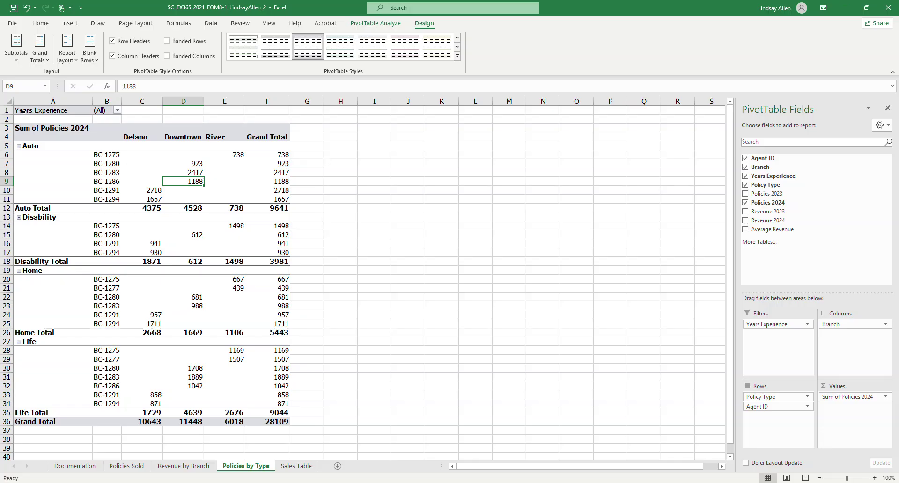
left_click(117, 110)
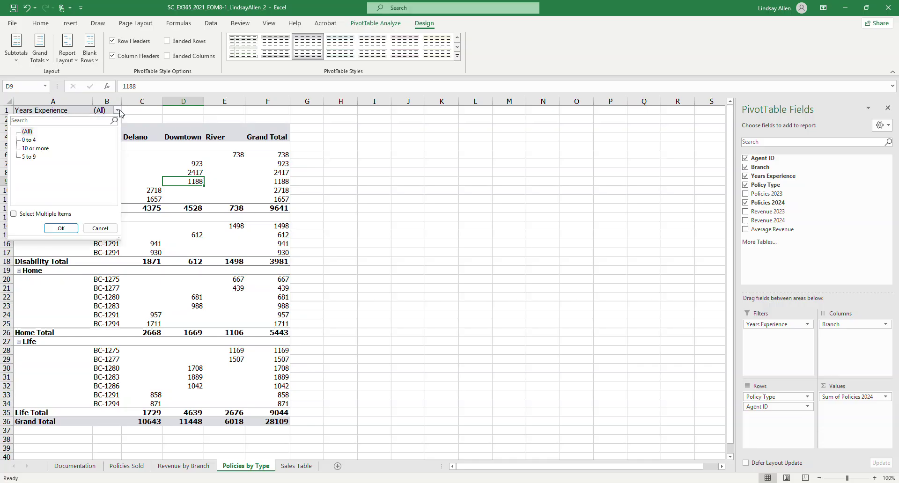
left_click(47, 149)
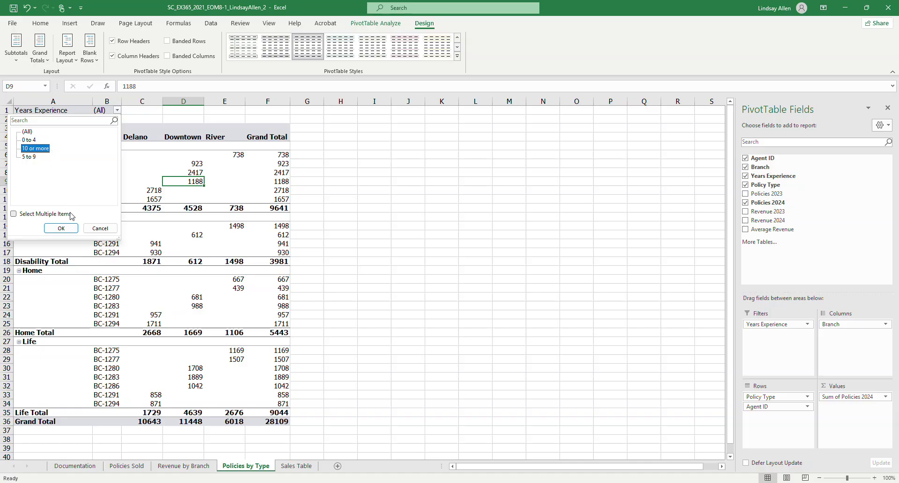
left_click(61, 228)
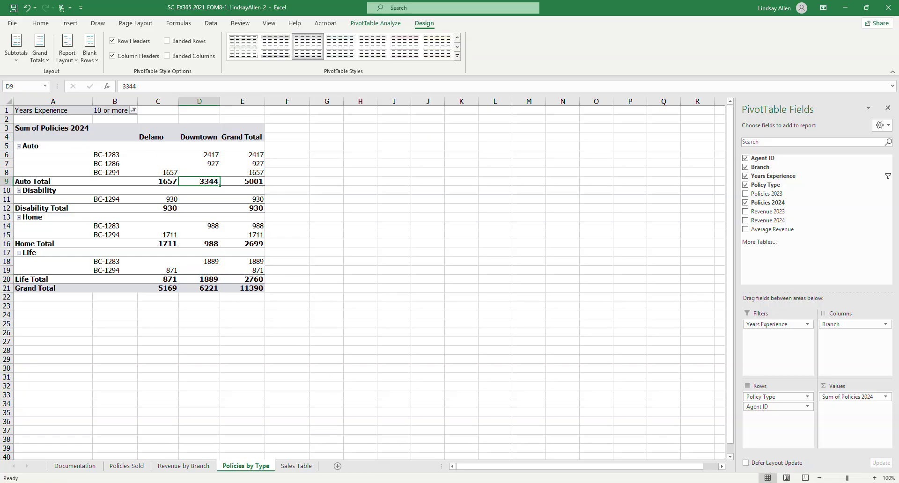
Switch to Word and highlight the rest of instruction 8 in yellow, from "then filter the PivotTable" to "years of experience"
left_click(337, 448)
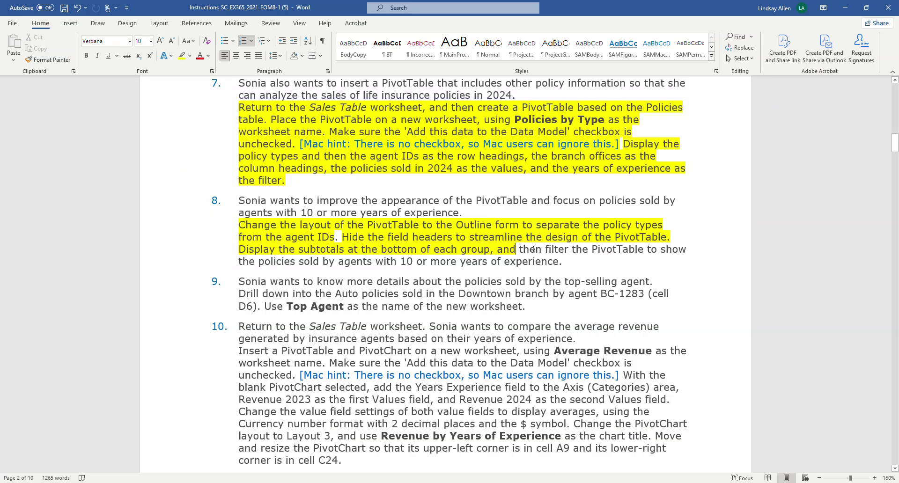
left_click_drag(520, 250, 559, 262)
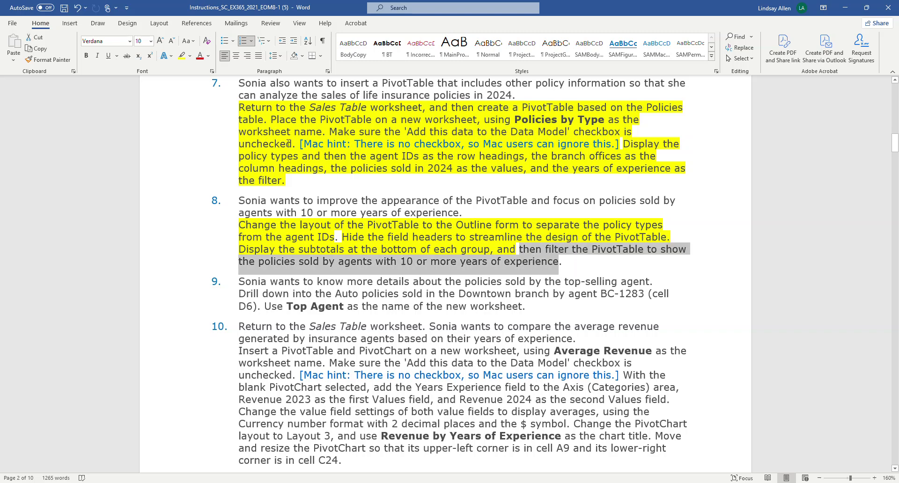
left_click(452, 261)
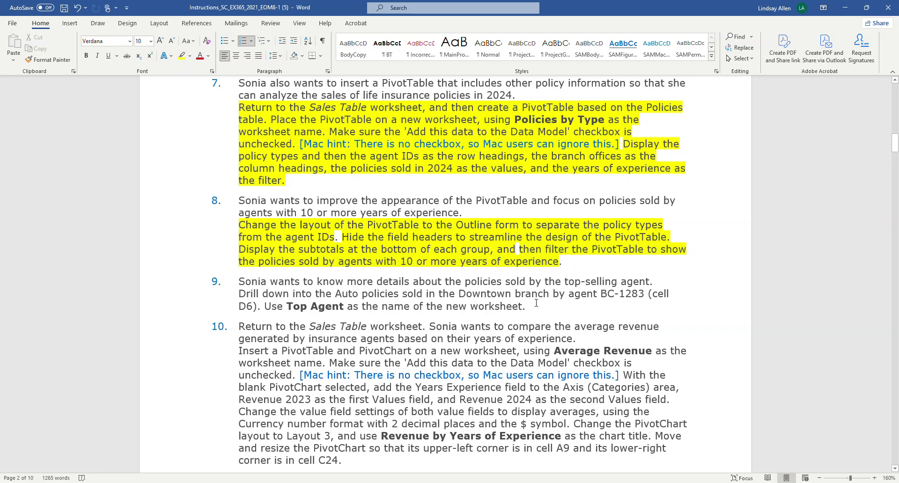
scroll(497, 297, "down", 2)
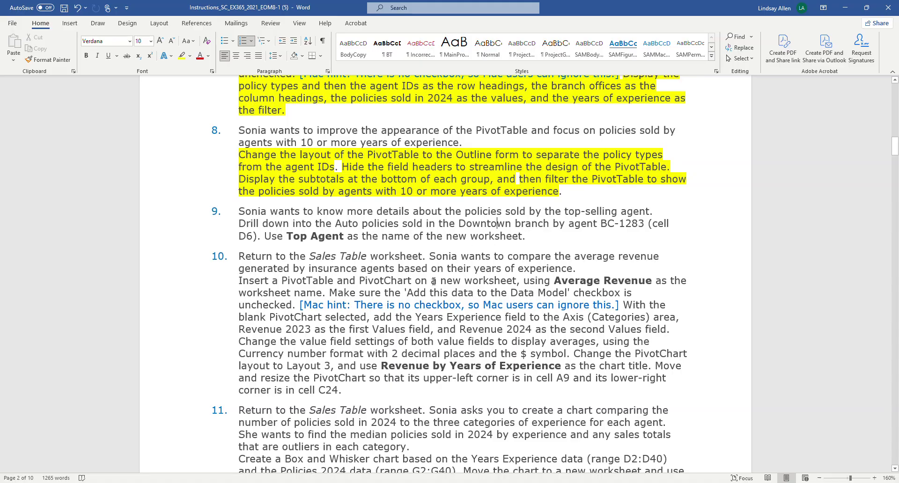
Switch to Excel and drill down into agent BC-1283's Downtown Auto policies value in cell D6 of the PivotTable
mouse_move(265, 482)
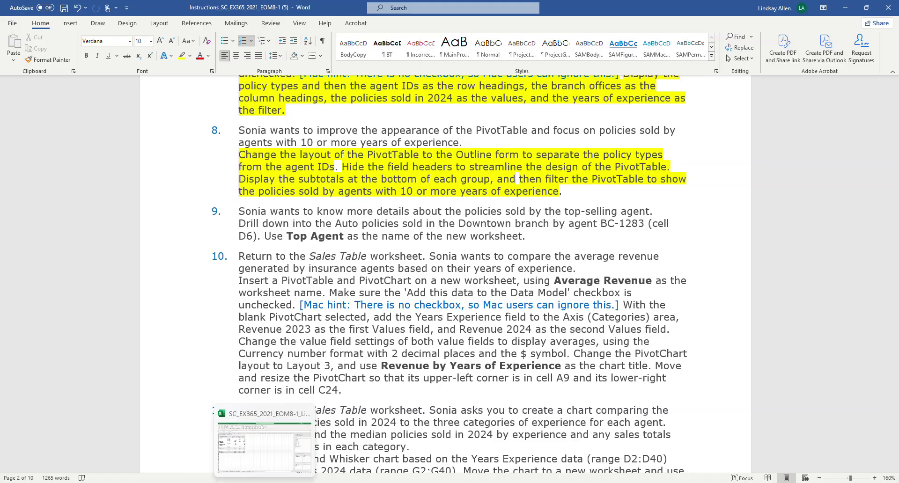
left_click(265, 445)
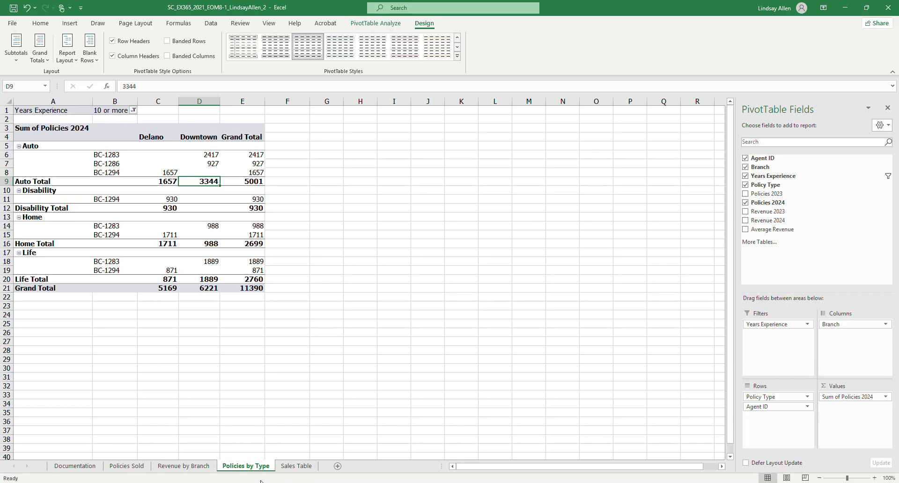
mouse_move(261, 482)
left_click(295, 459)
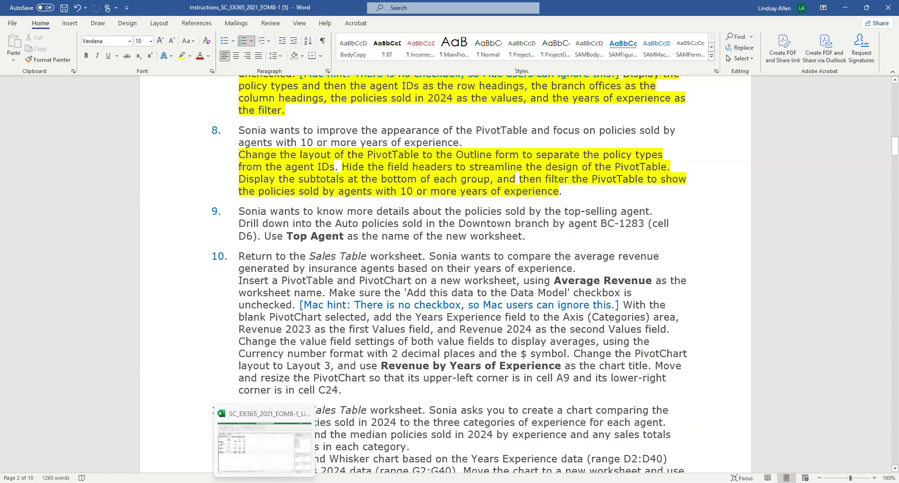
left_click(265, 482)
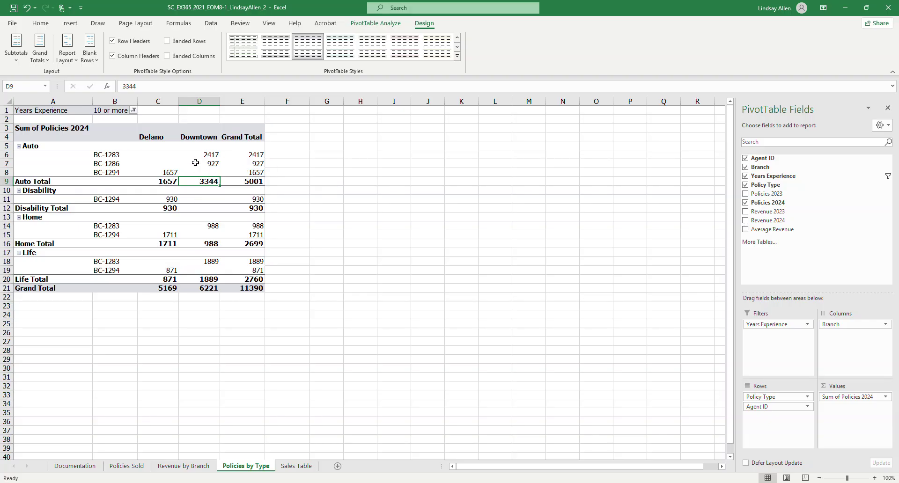
mouse_move(210, 154)
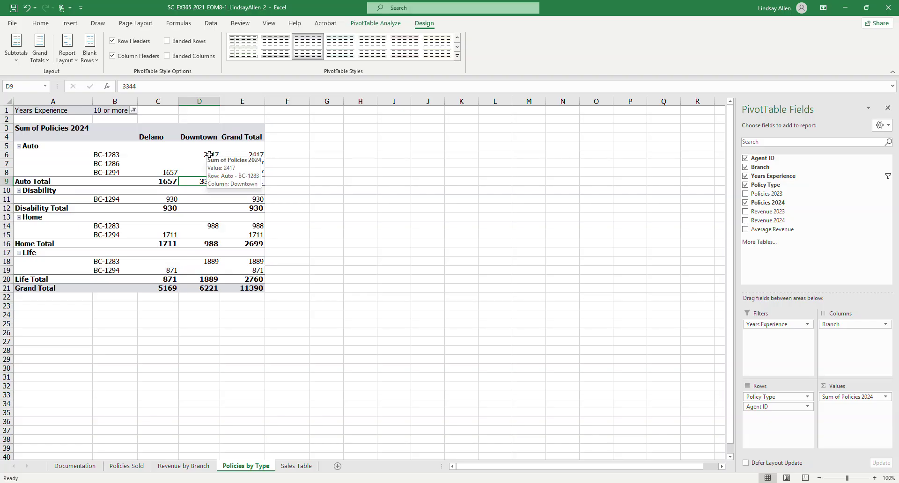
double_click(210, 154)
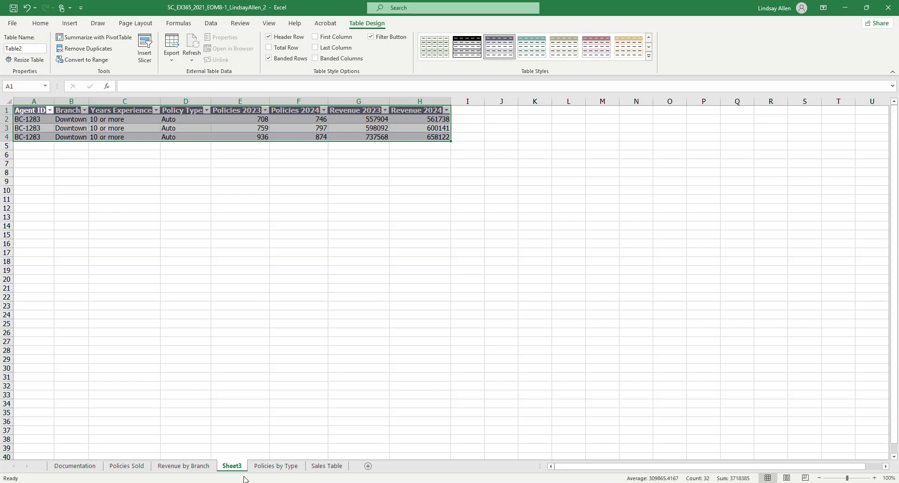
Rename the new drill-down worksheet as Top Agent
left_click(190, 468)
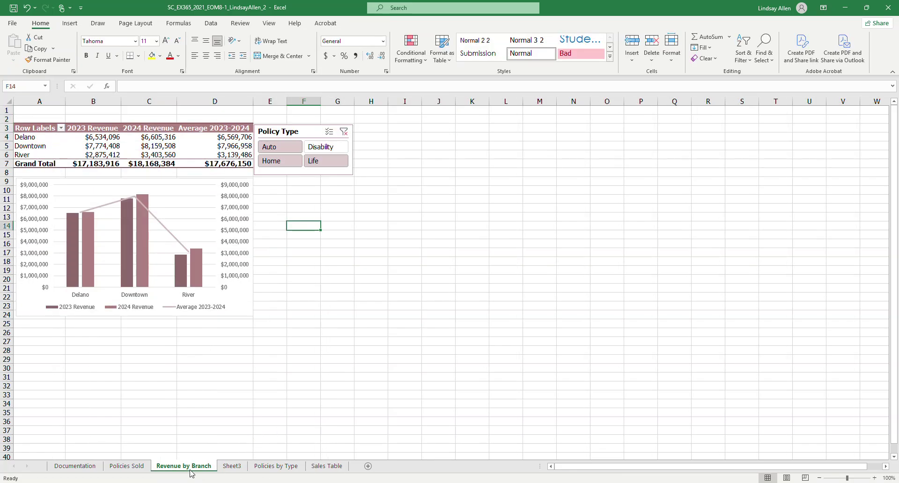
left_click(273, 467)
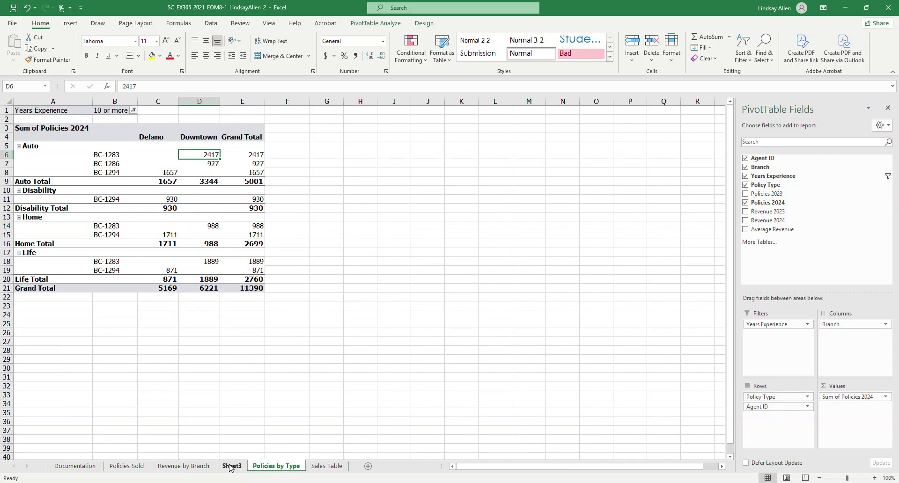
left_click(283, 466)
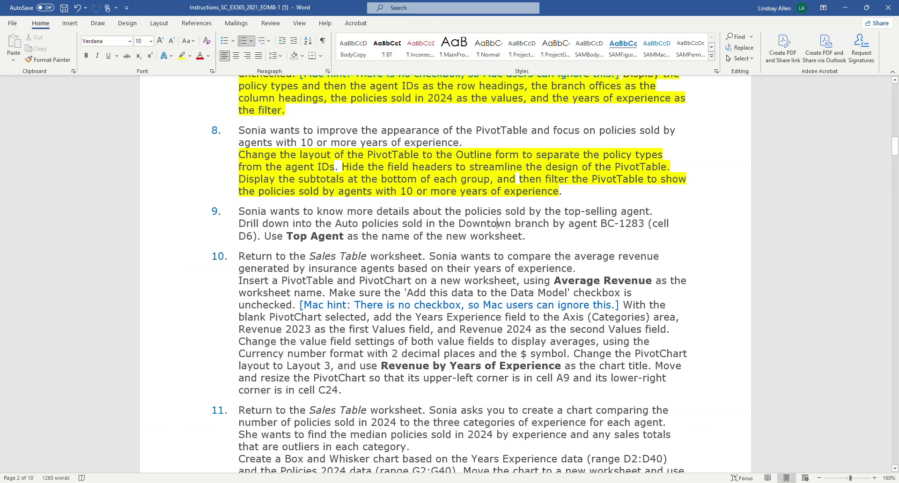
left_click(234, 475)
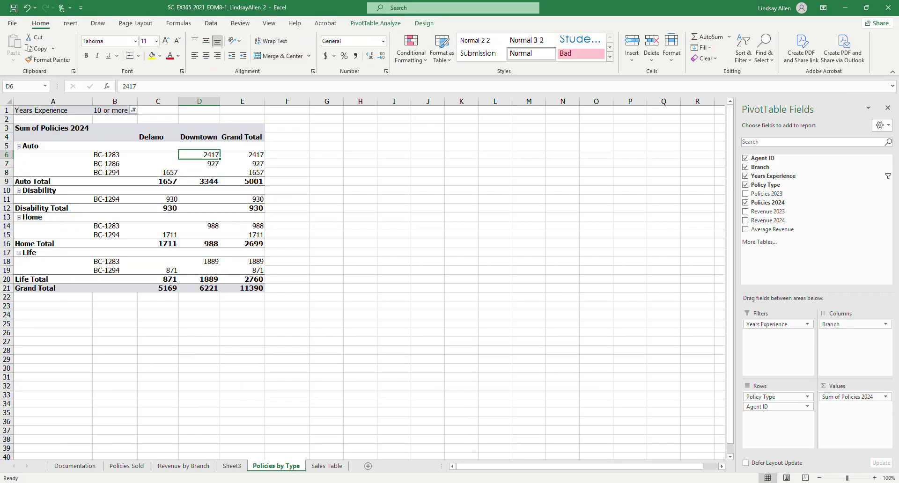
left_click(232, 466)
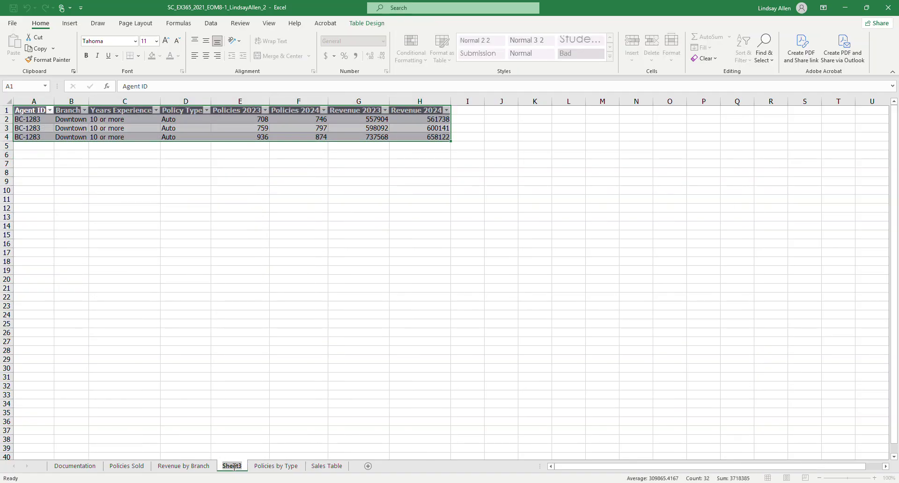
type("TopAgent")
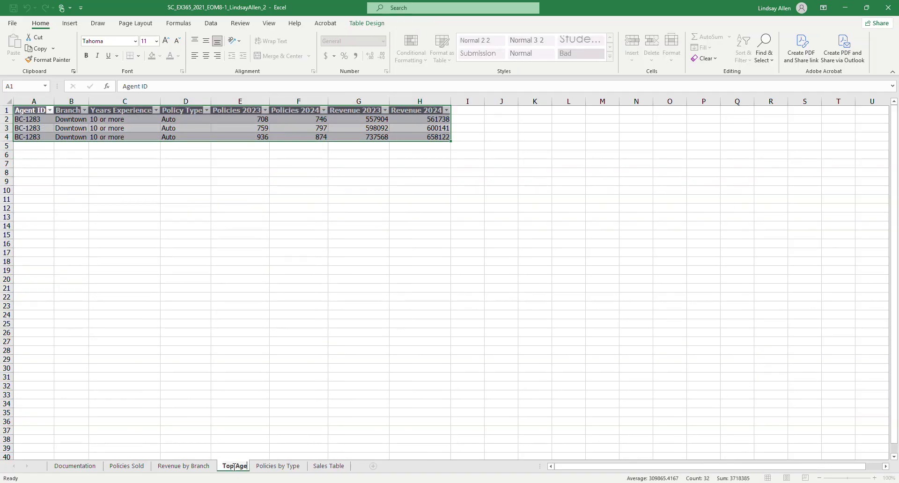
left_click(93, 200)
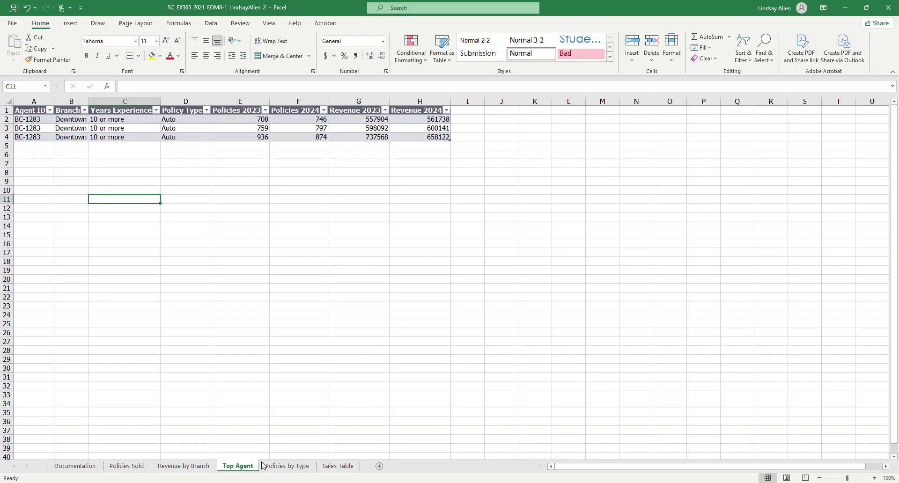
Switch to Word and highlight all of instruction 9 in yellow
left_click(288, 464)
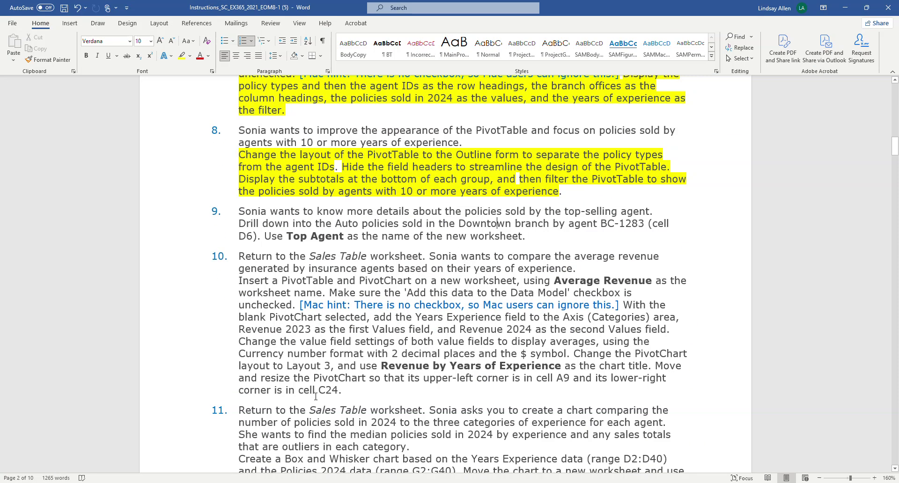
left_click_drag(499, 239, 239, 211)
left_click(181, 55)
left_click(448, 325)
scroll(448, 326, "down", 1)
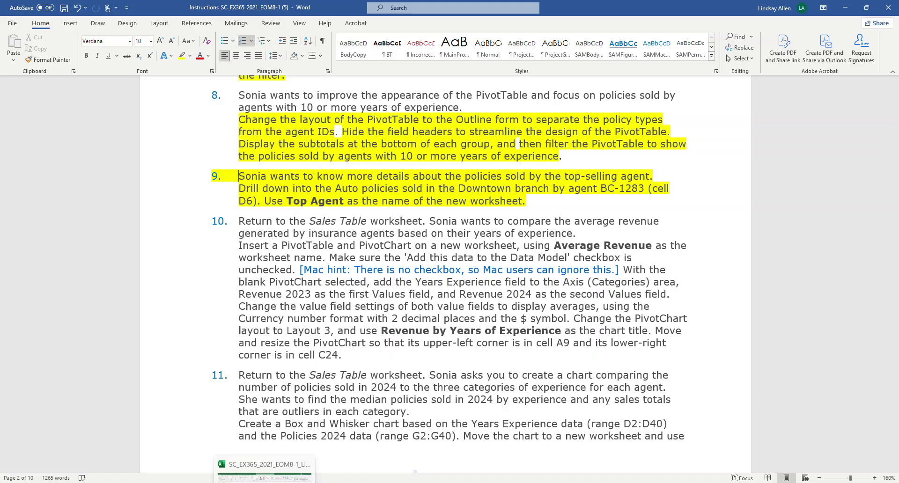
In Excel, create a PivotTable from the Sales Table worksheet's Policies table on a new worksheet, outside the Data Model, and open the PivotChart type choices
left_click(272, 481)
left_click(338, 466)
left_click(277, 226)
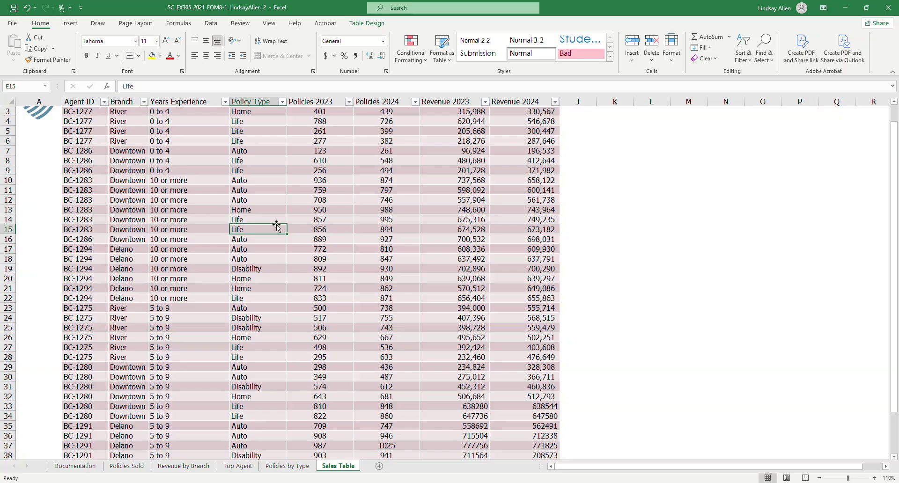
left_click(76, 25)
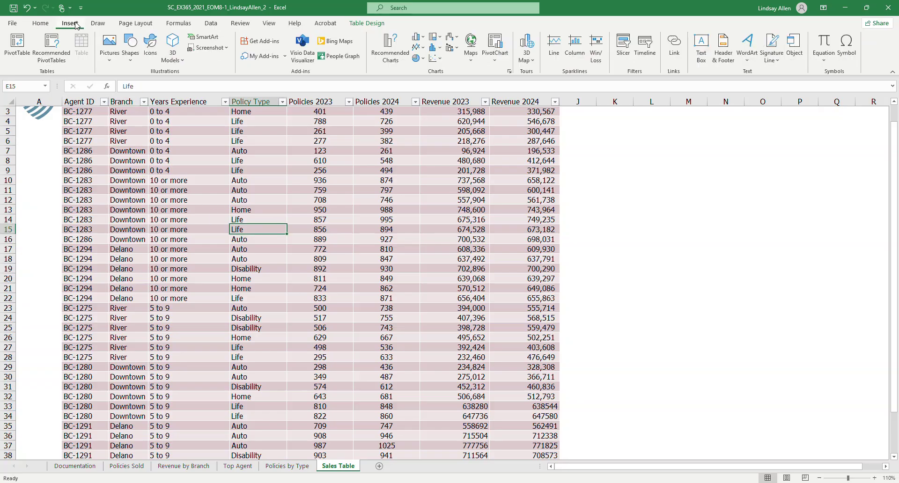
left_click(13, 56)
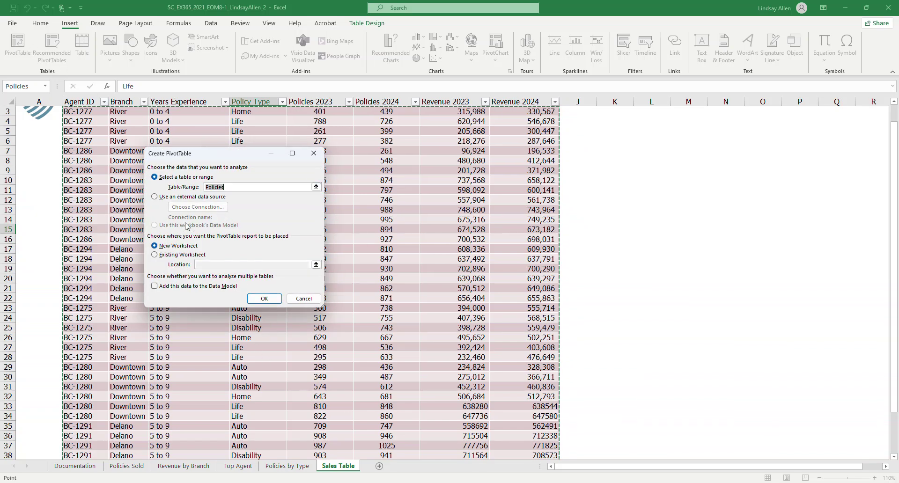
mouse_move(290, 480)
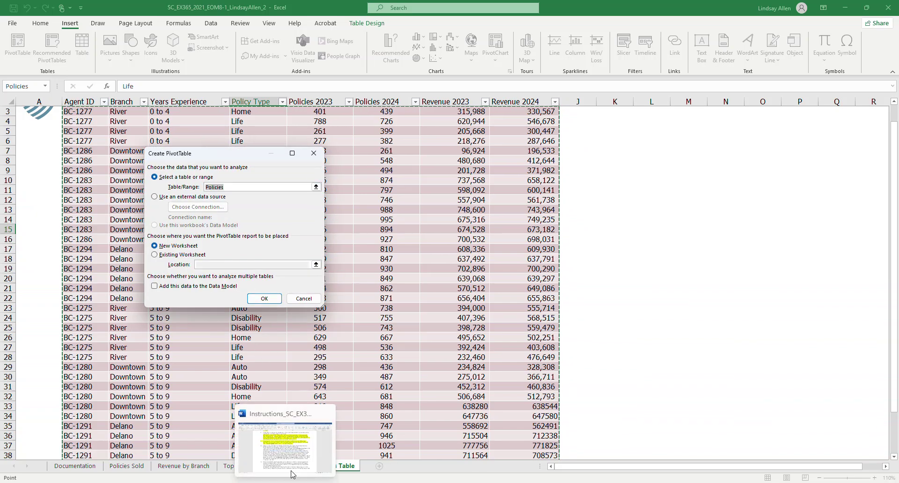
mouse_move(296, 460)
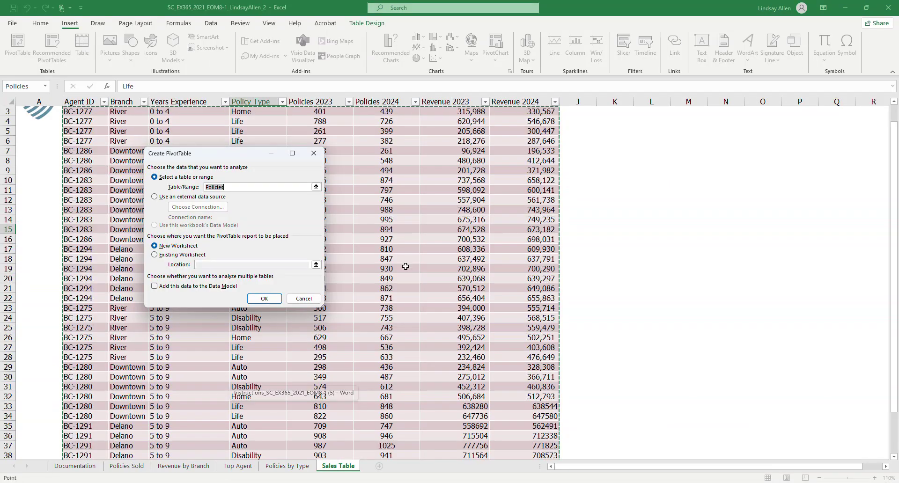
left_click(286, 481)
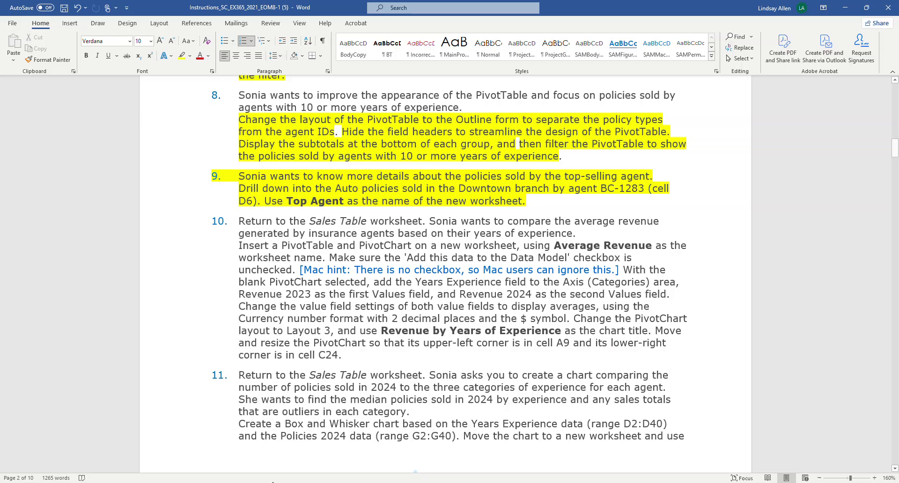
mouse_move(269, 482)
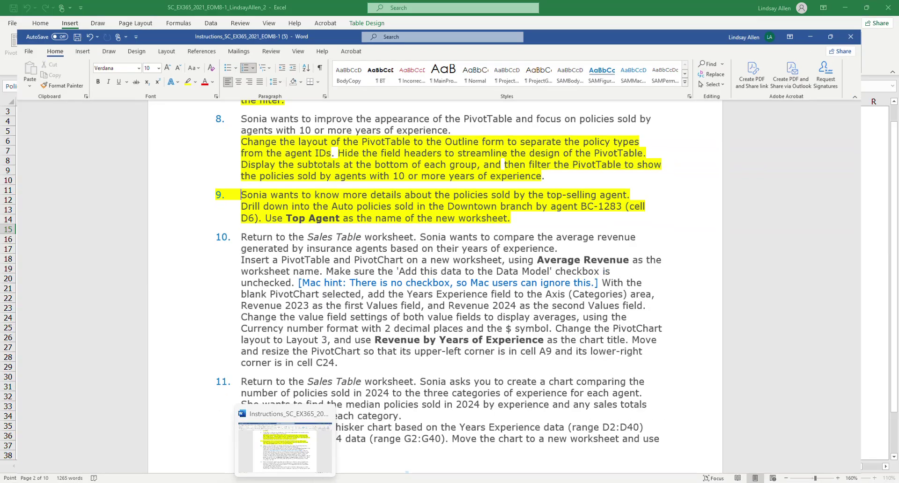
left_click(269, 440)
left_click(264, 299)
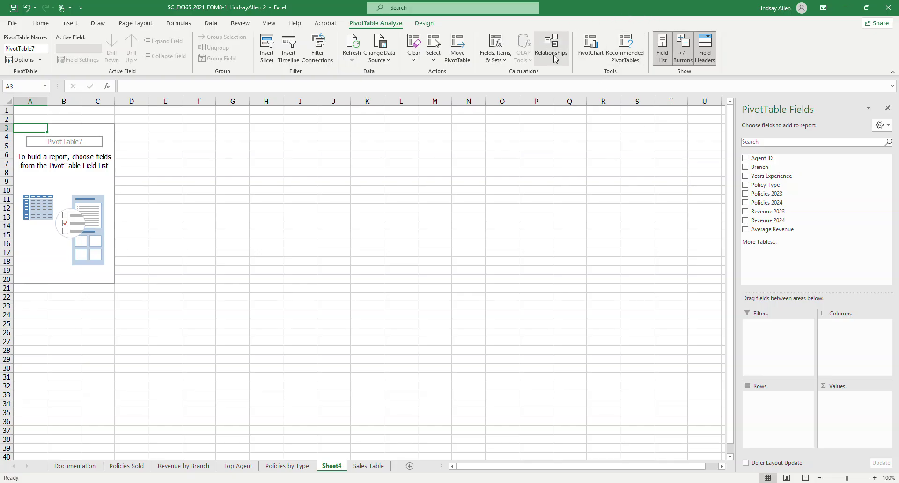
left_click(600, 47)
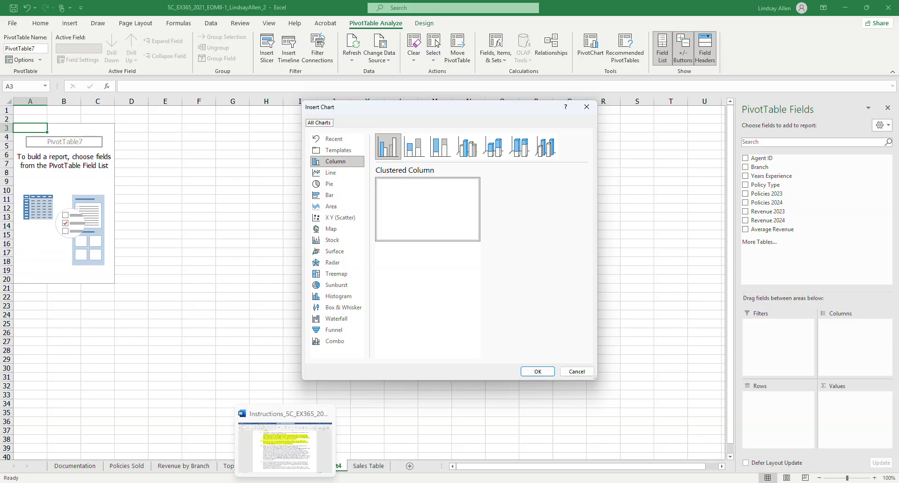
Switch to Word and examine the chart type in Final Figure 5: Average Revenue Worksheet, returning to instruction 10
left_click(289, 481)
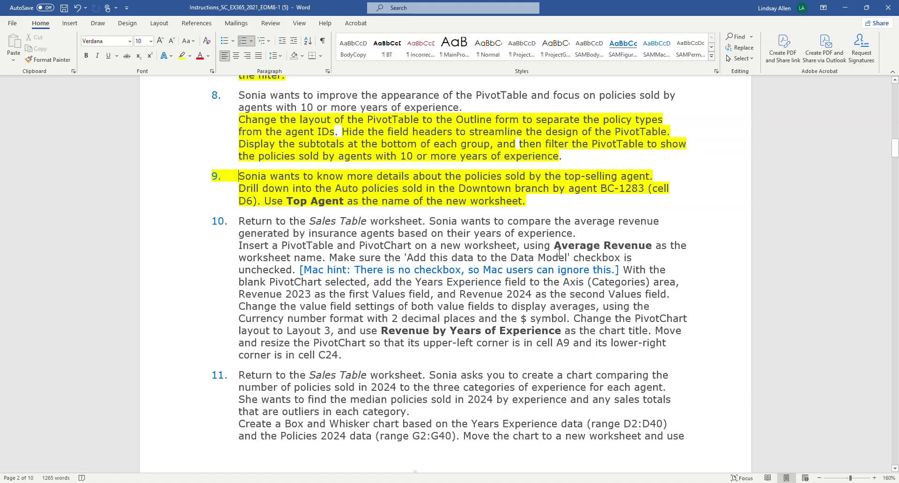
scroll(313, 405, "down", 20)
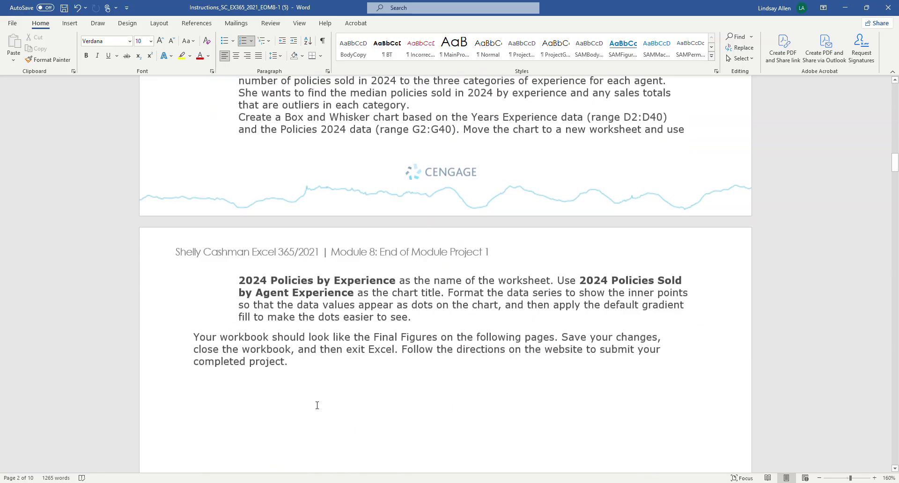
scroll(313, 406, "down", 20)
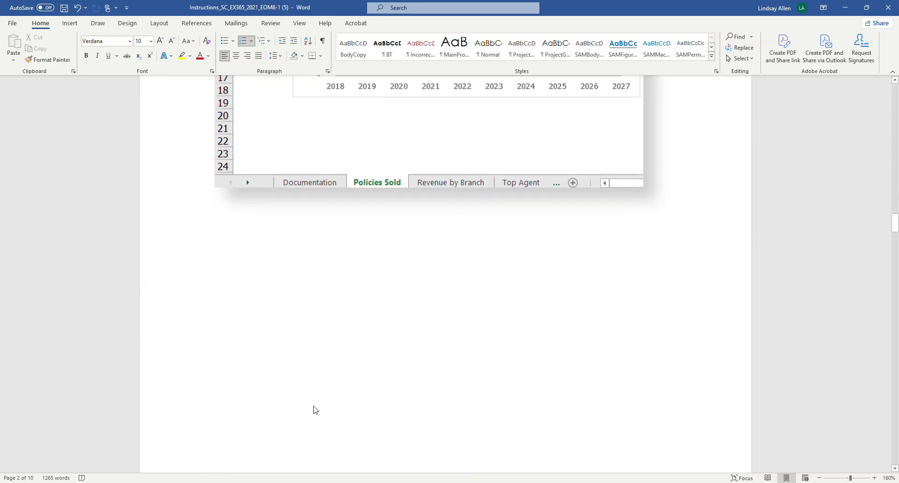
scroll(314, 406, "down", 20)
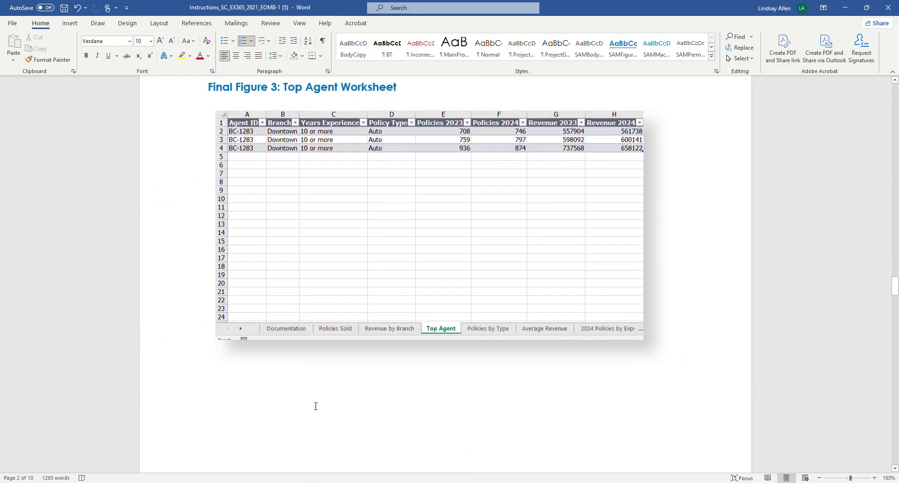
scroll(325, 406, "down", 20)
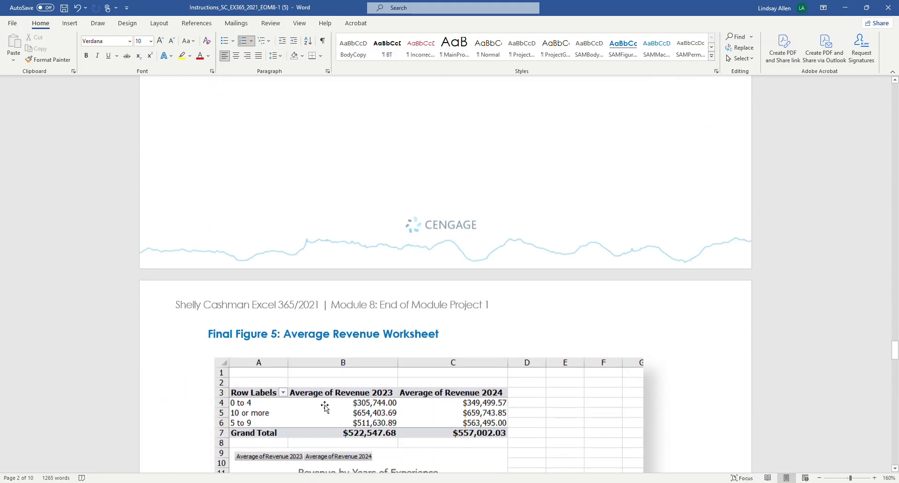
scroll(327, 405, "up", 2)
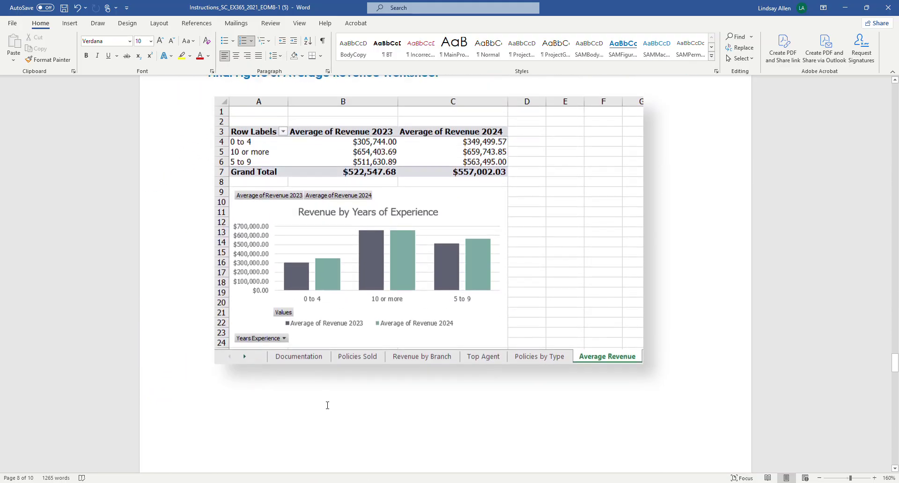
scroll(383, 277, "up", 15)
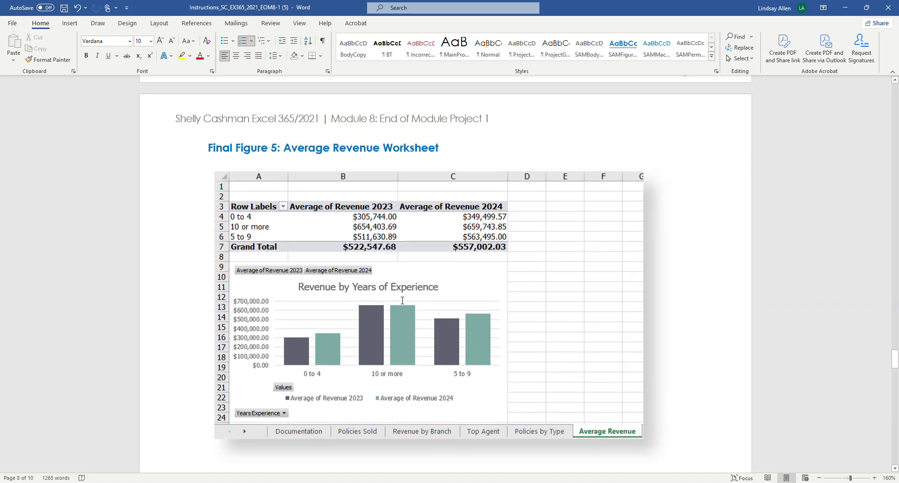
scroll(365, 327, "up", 20)
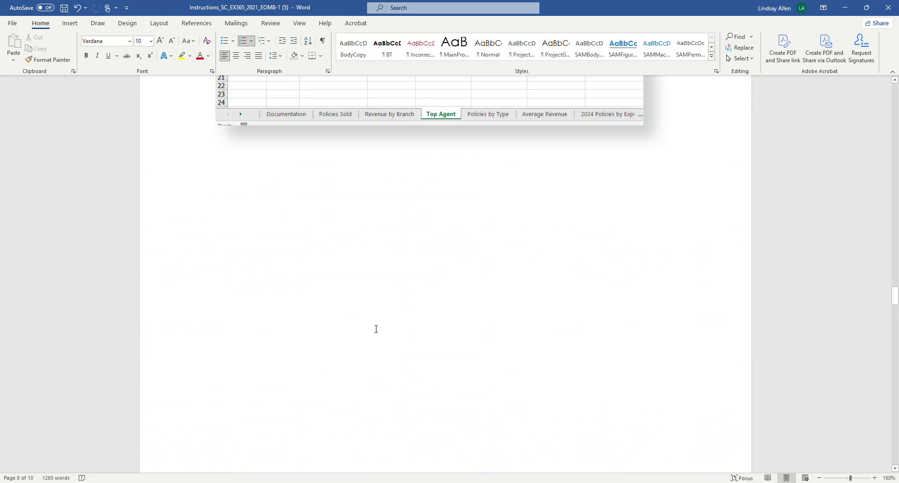
scroll(388, 334, "up", 20)
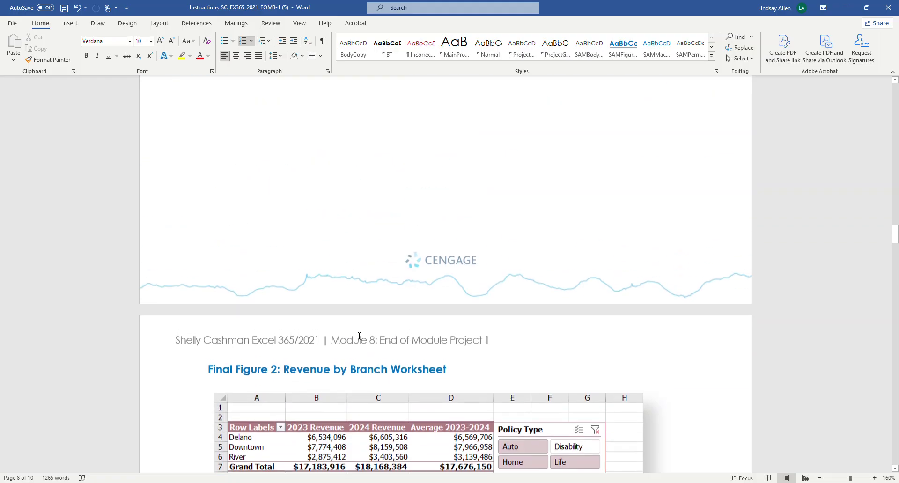
scroll(219, 298, "up", 5)
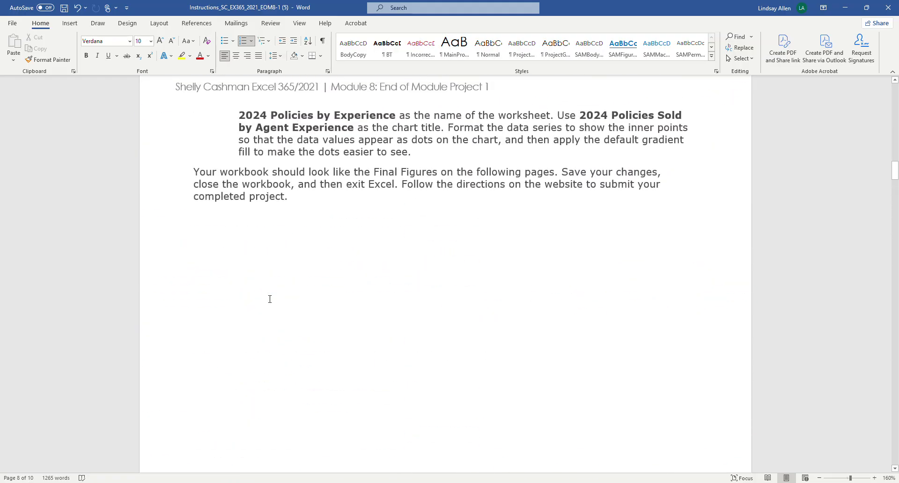
scroll(271, 297, "up", 3)
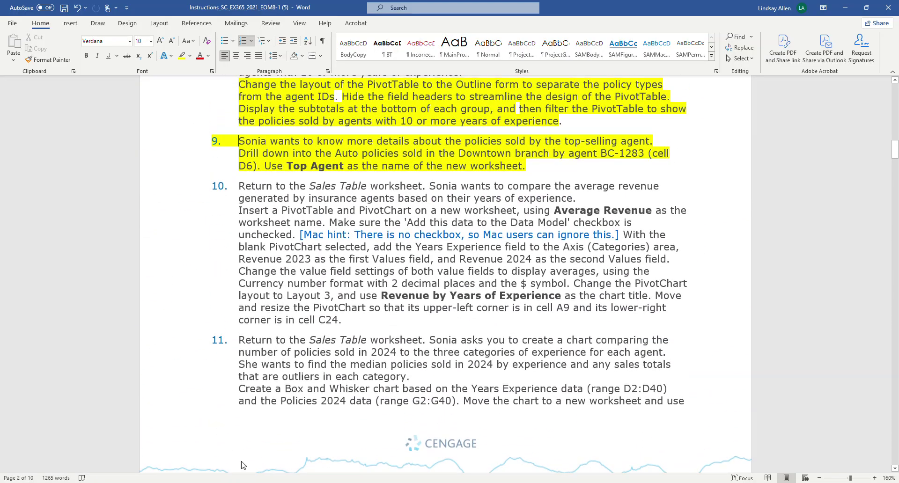
Switch to Excel and insert a Clustered Column PivotChart for the new blank PivotTable
left_click(264, 481)
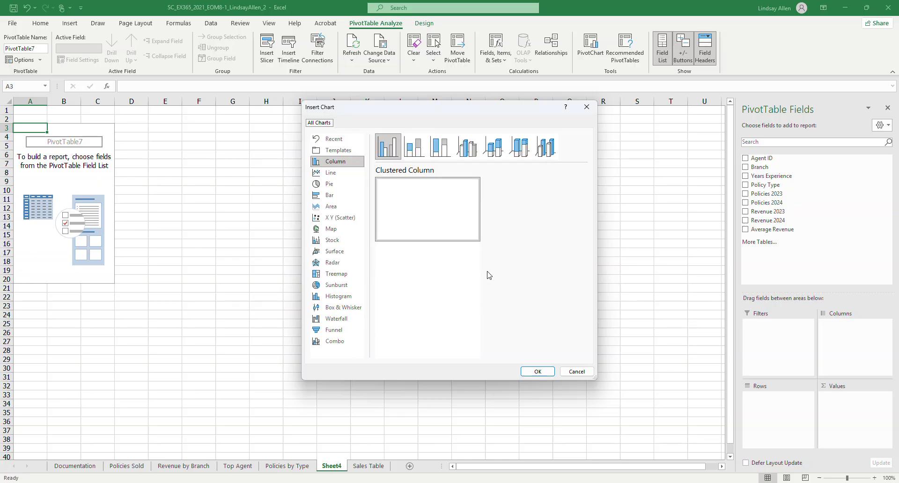
left_click(534, 372)
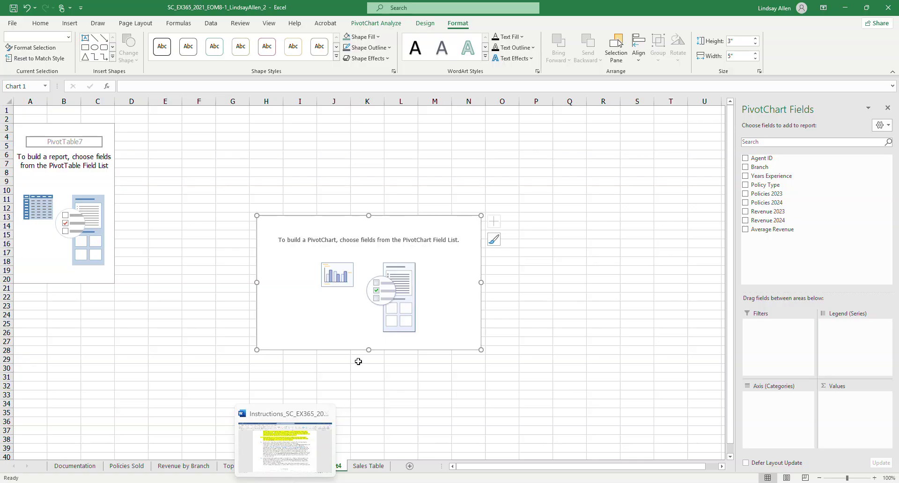
Switch to Word and highlight instruction 10 in yellow from its first sentence through the bracketed Mac hint
mouse_move(285, 481)
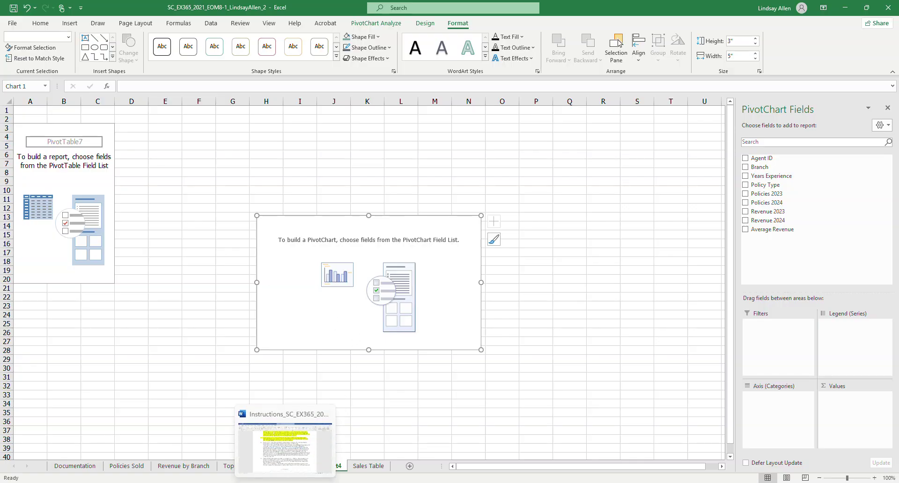
left_click(283, 442)
left_click_drag(240, 184, 621, 238)
left_click(184, 59)
left_click(630, 212)
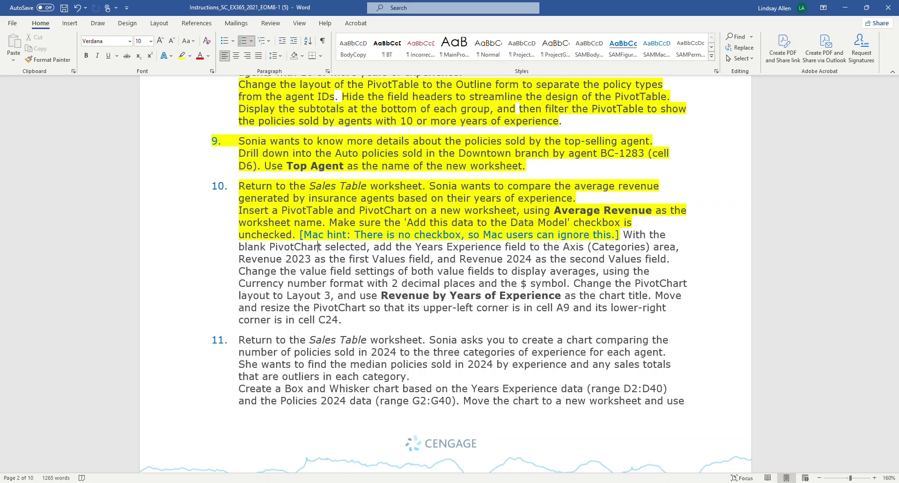
In Excel, add the Years Experience field to the blank PivotChart's Axis (Categories) area, rechecking instruction 10 in Word first
key("alt+Tab")
left_click(592, 278)
left_click(435, 229)
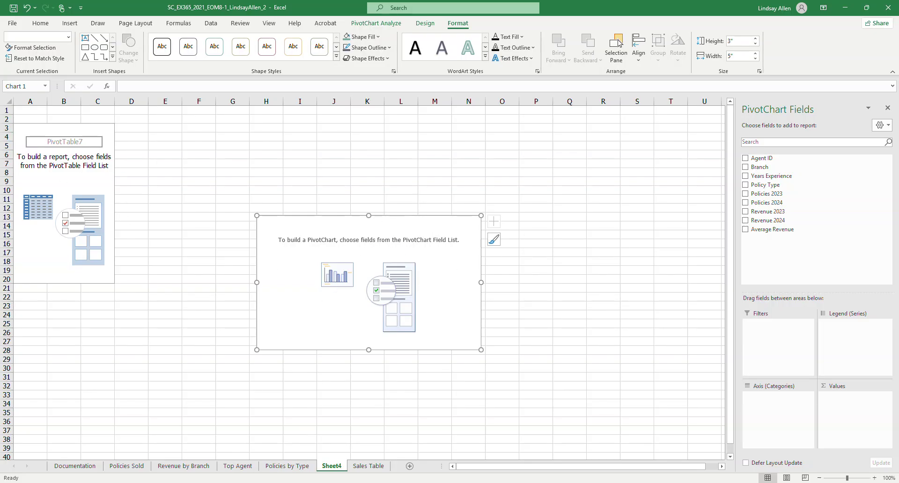
left_click(296, 451)
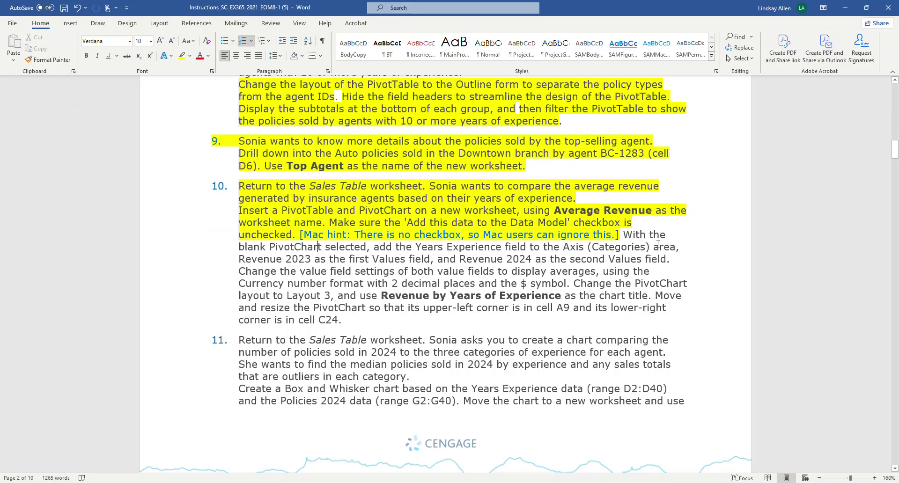
left_click(291, 474)
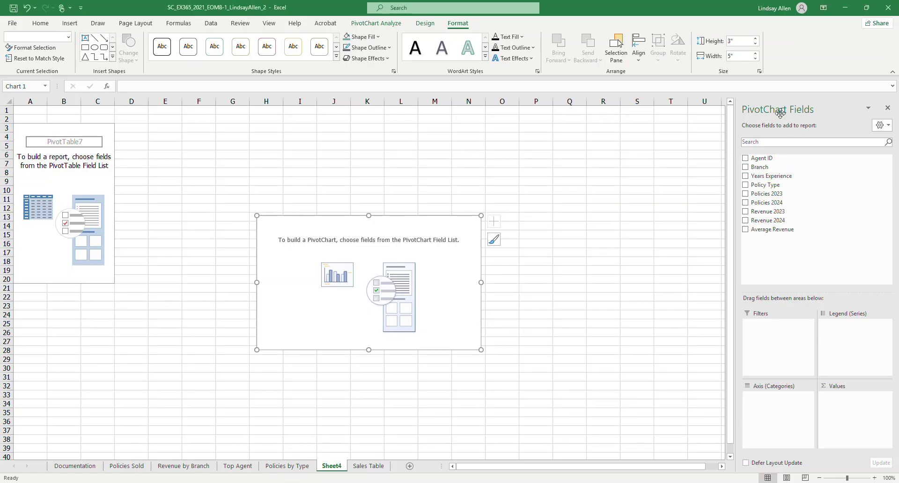
left_click_drag(775, 176, 772, 402)
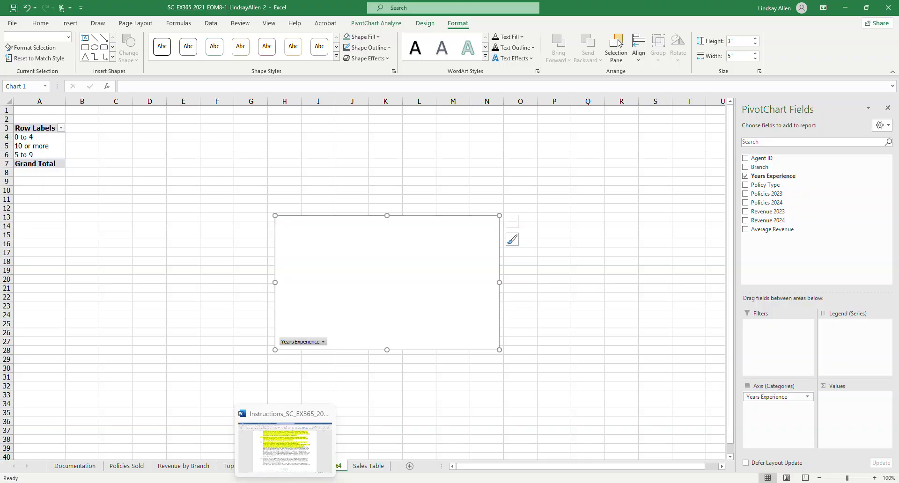
Switch to Word and highlight "add the Years Experience field to the Axis (Categories) area" in instruction 10 in yellow
left_click(298, 473)
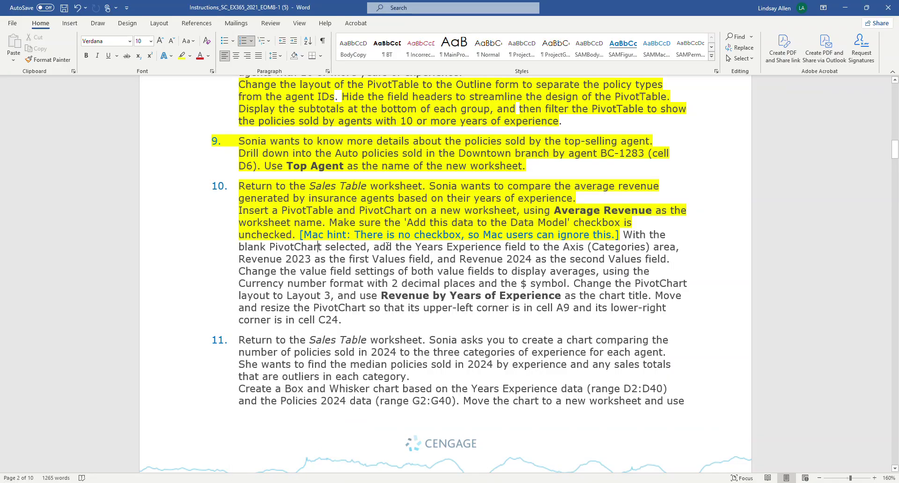
left_click_drag(444, 252, 676, 247)
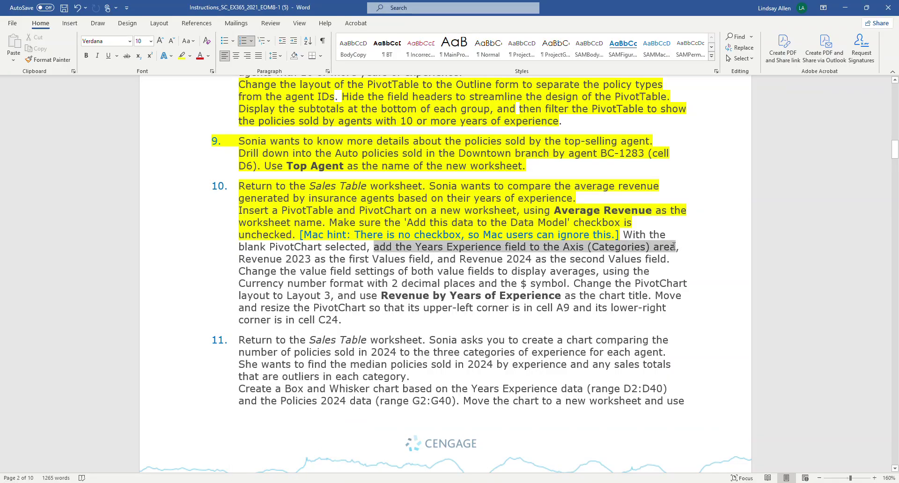
left_click(182, 55)
left_click(279, 248)
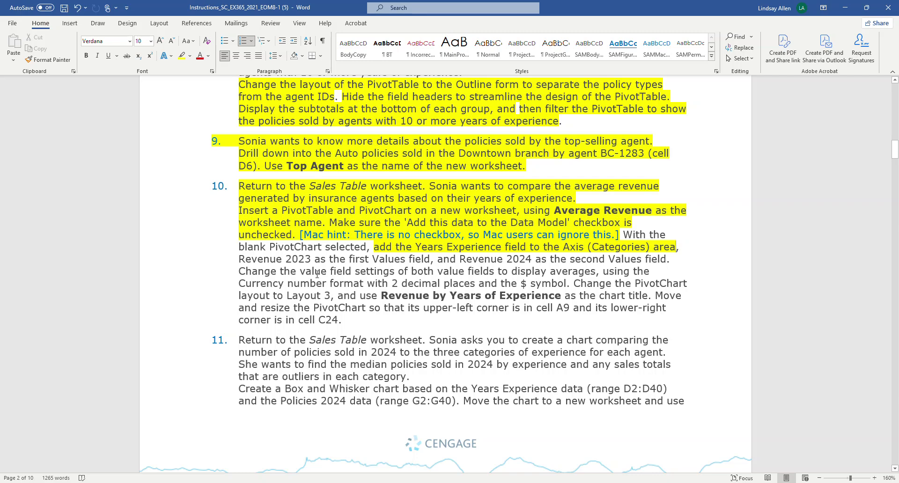
In Excel, add Revenue 2023 and Revenue 2024 to the PivotChart's Values area, highlighting their clause of instruction 10 in Word between the two
key("alt+Tab")
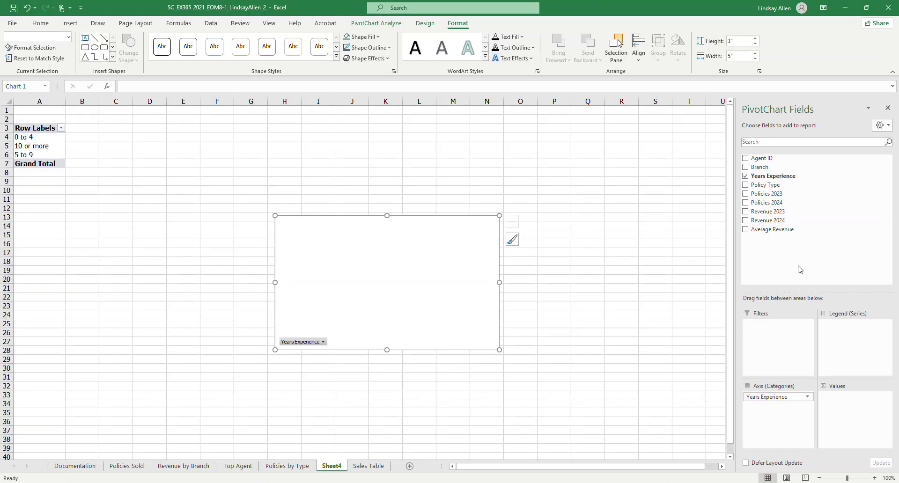
left_click_drag(776, 213, 841, 415)
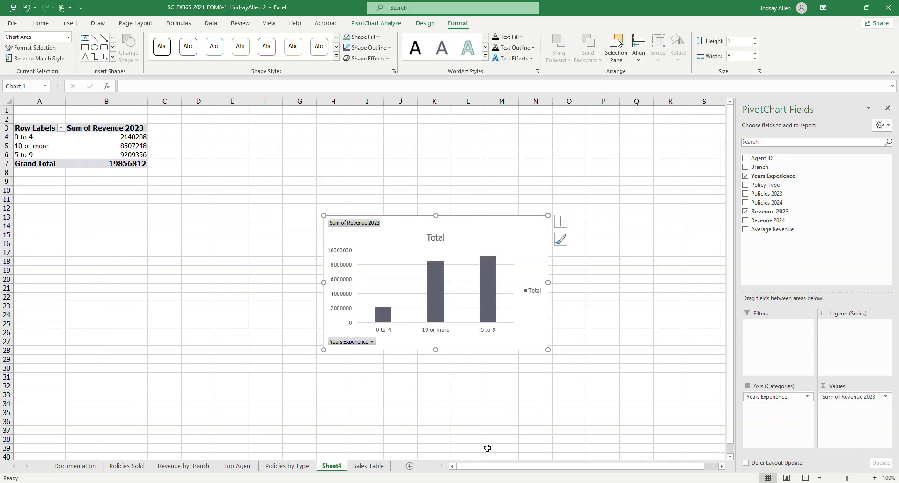
left_click(302, 448)
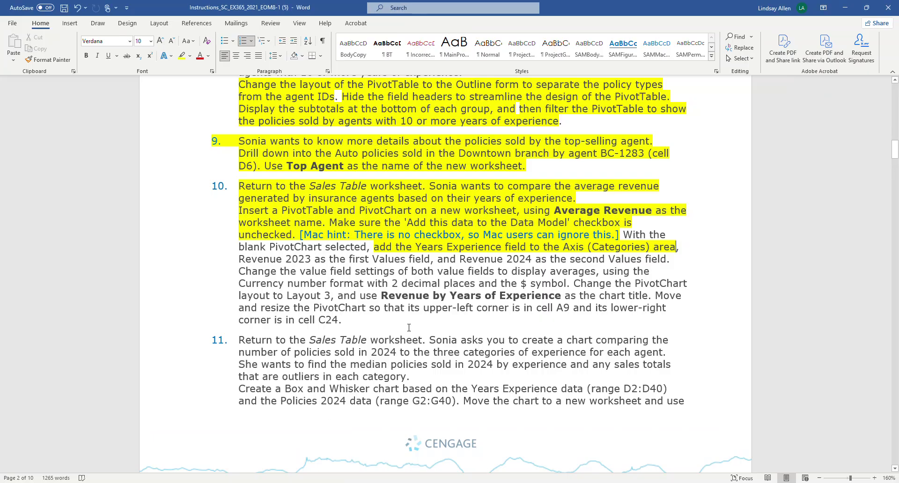
left_click_drag(246, 255, 666, 260)
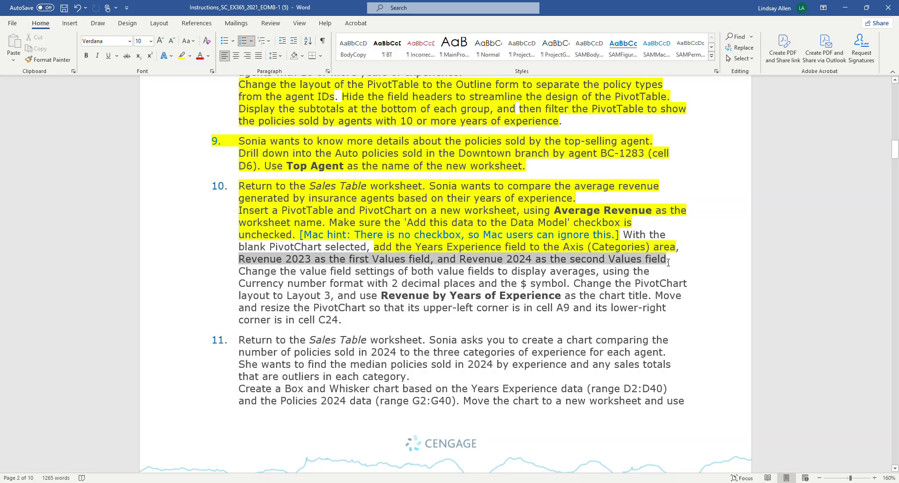
left_click(182, 56)
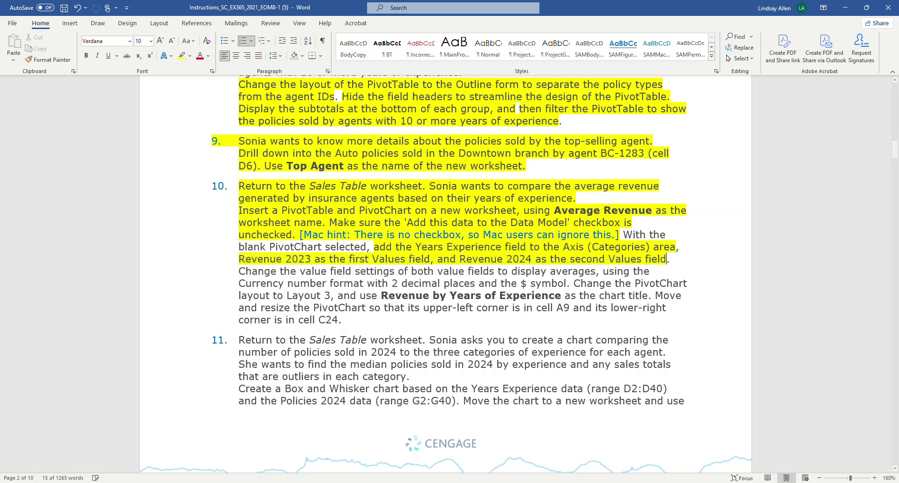
left_click(264, 447)
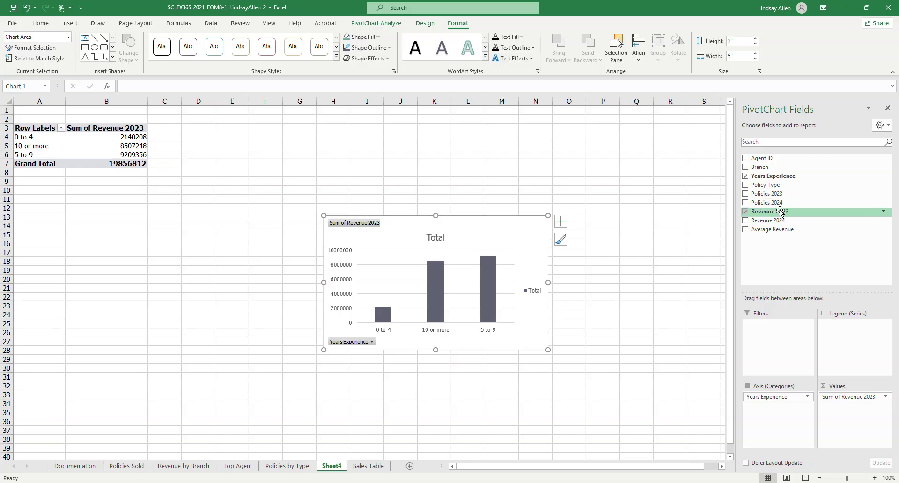
left_click_drag(780, 220, 834, 414)
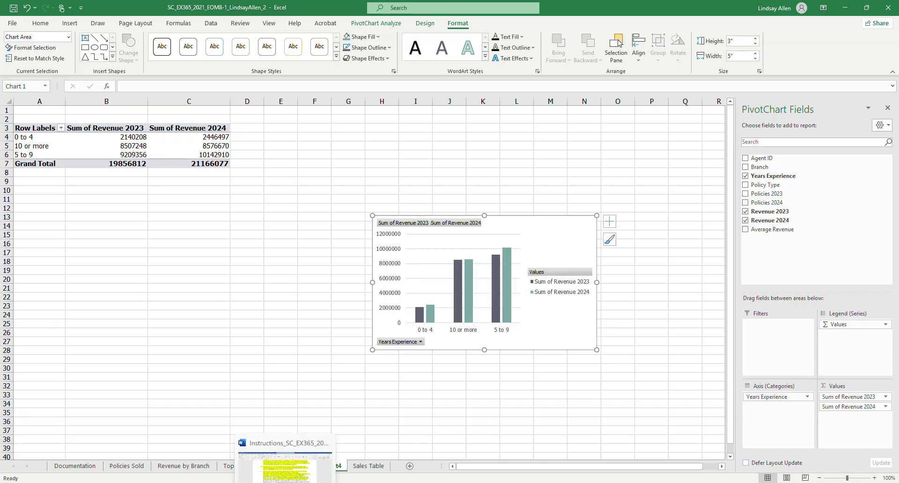
Switch to Word, review the value field settings sentence in instruction 10, and make the word "averages" bold
left_click(302, 451)
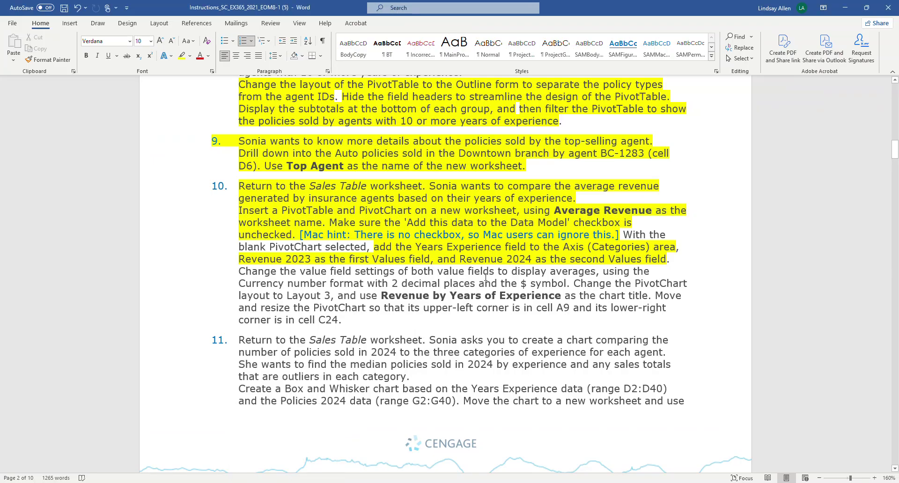
left_click_drag(260, 271, 631, 273)
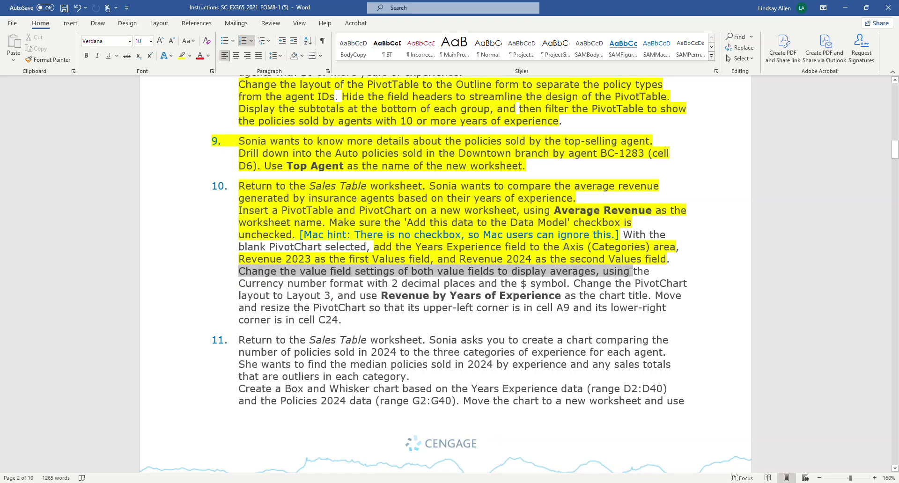
left_click(253, 276)
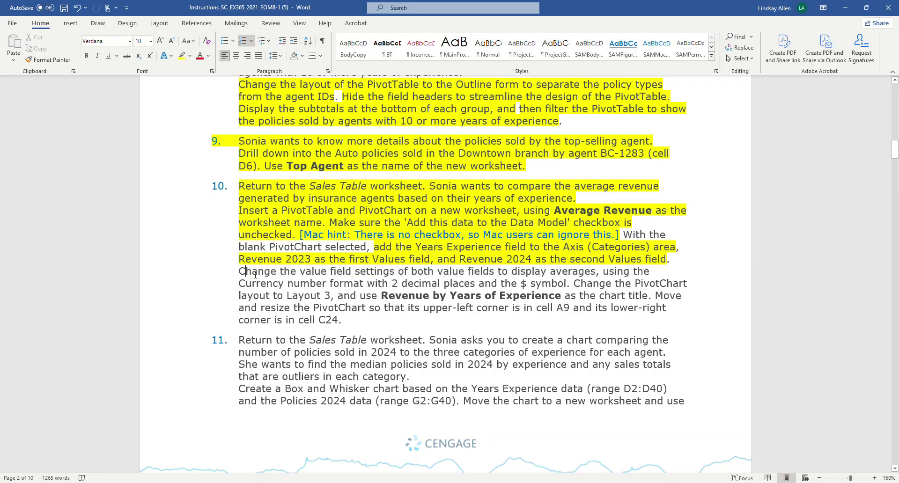
left_click_drag(246, 271, 581, 277)
double_click(571, 273)
key("ctrl+b")
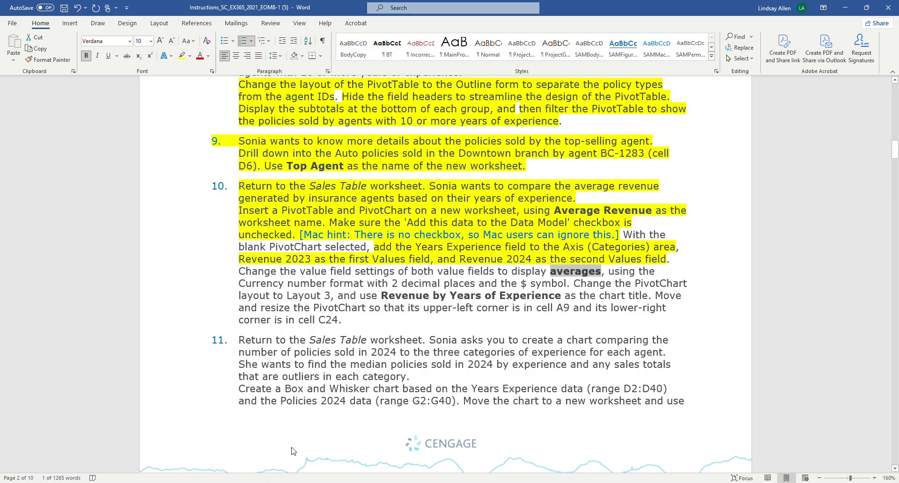
In Excel, summarize the Revenue 2023 value field by Average, using the Currency format with 2 decimal places and the $ symbol
key("alt+Tab")
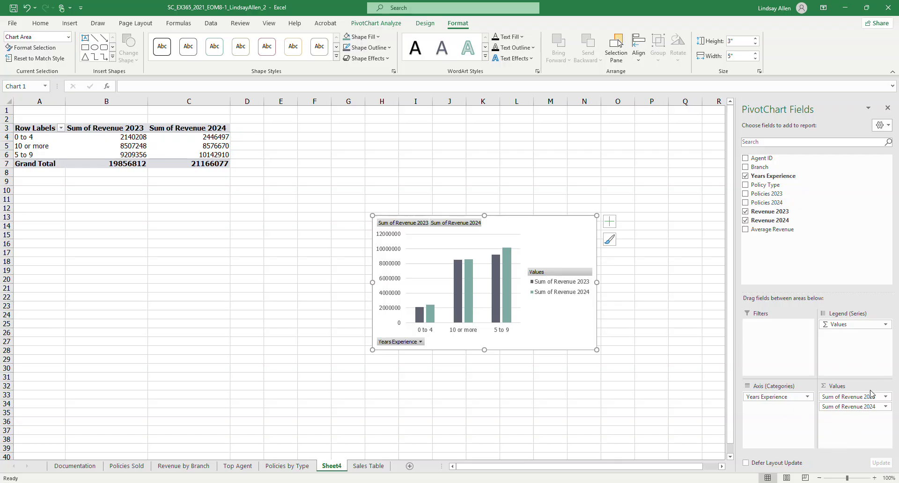
left_click(885, 397)
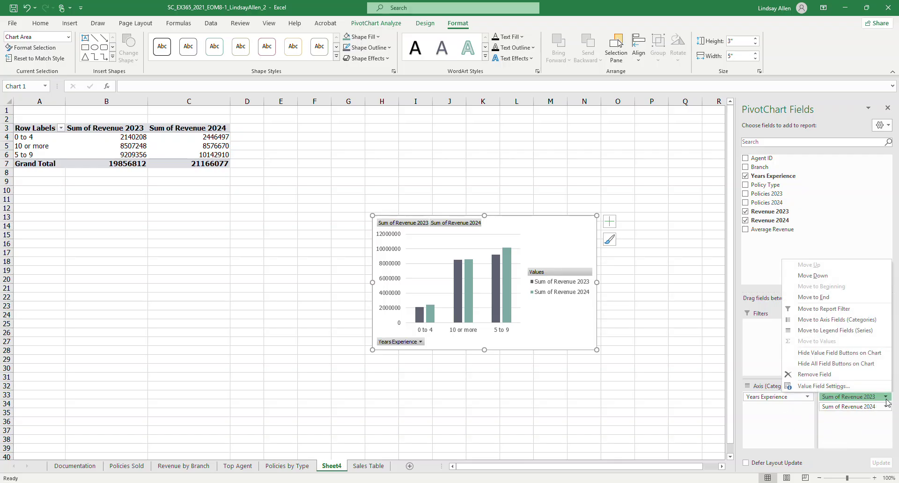
left_click(823, 387)
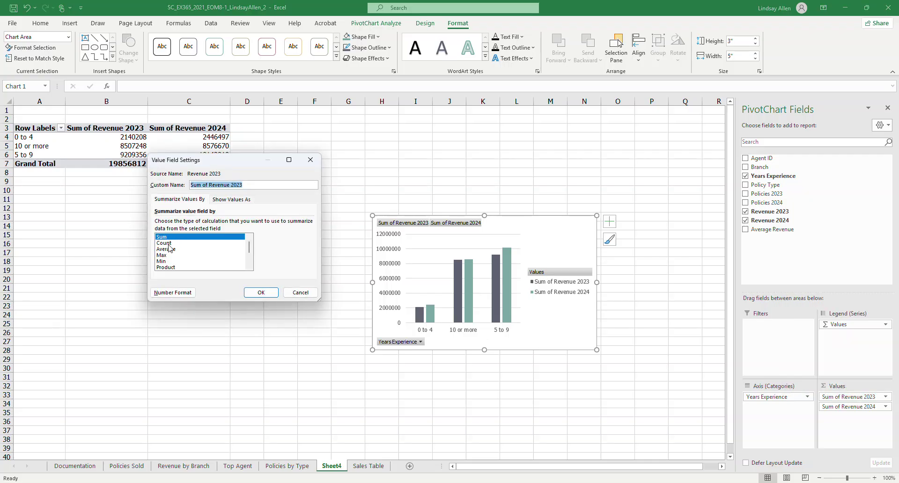
left_click(174, 251)
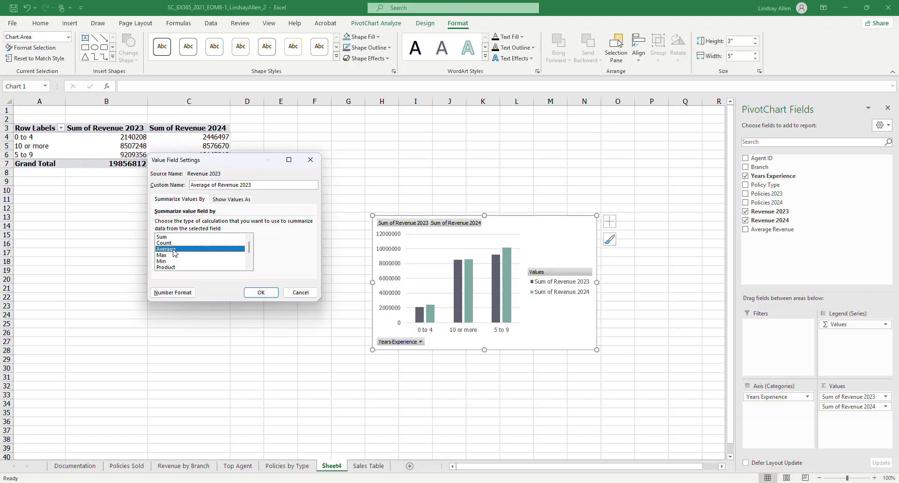
left_click(174, 293)
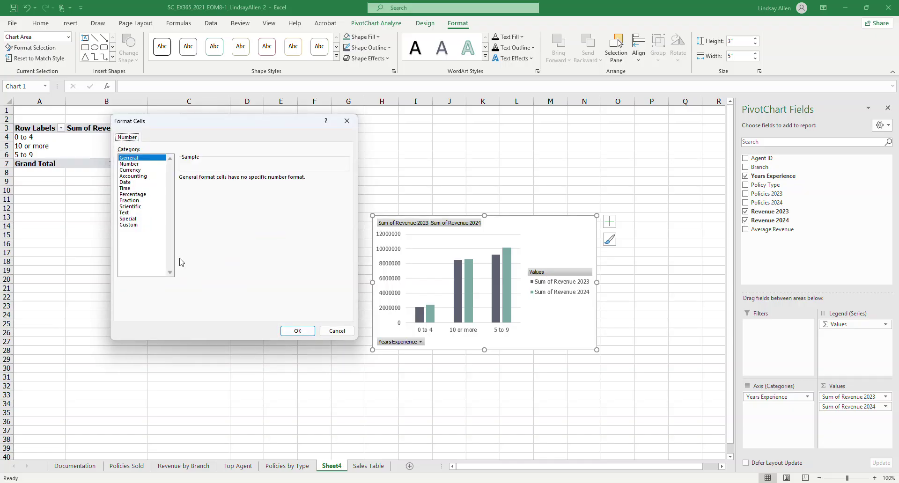
left_click(129, 170)
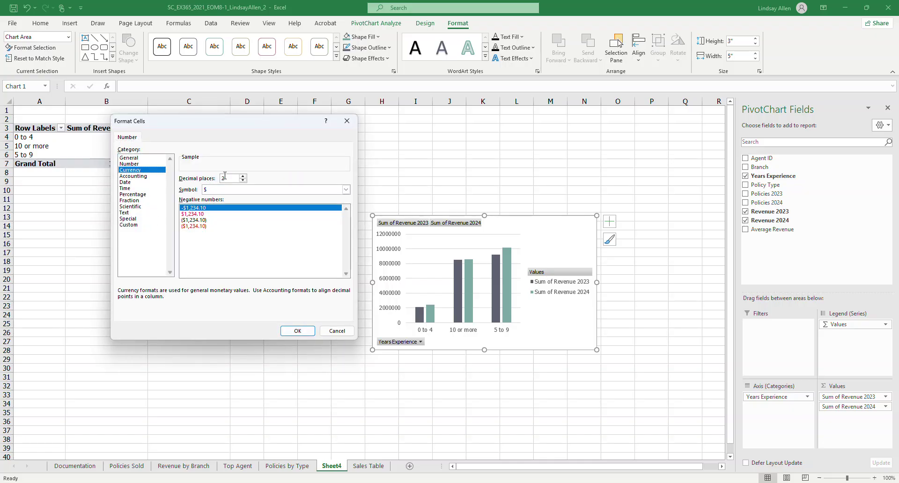
left_click(297, 331)
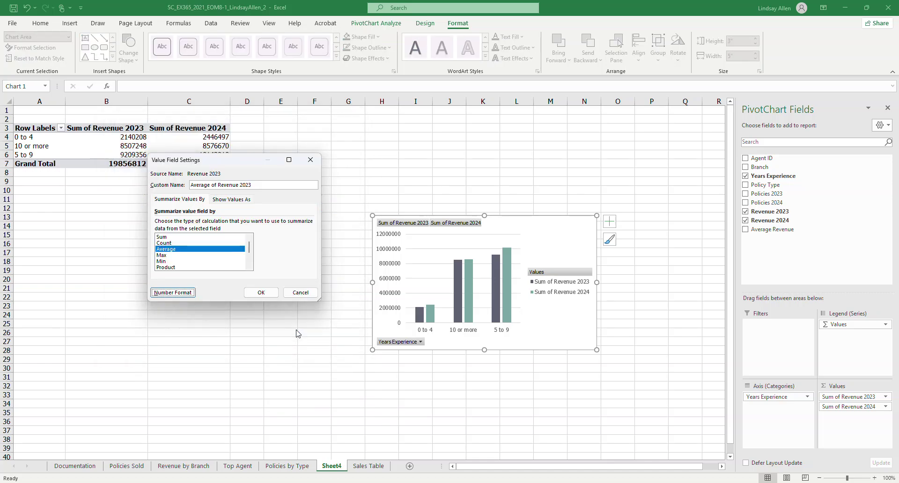
left_click(261, 292)
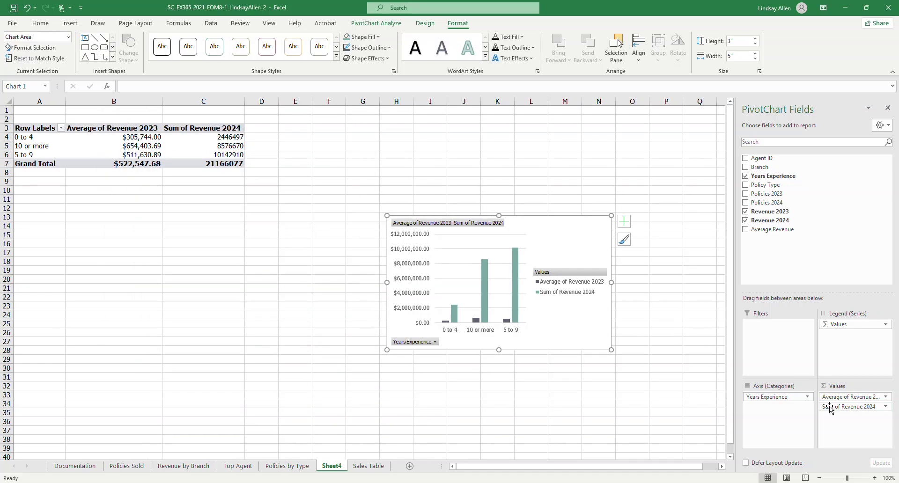
Summarize the Revenue 2024 value field by Average, using the Currency format with 2 decimal places and the $ symbol
left_click(885, 407)
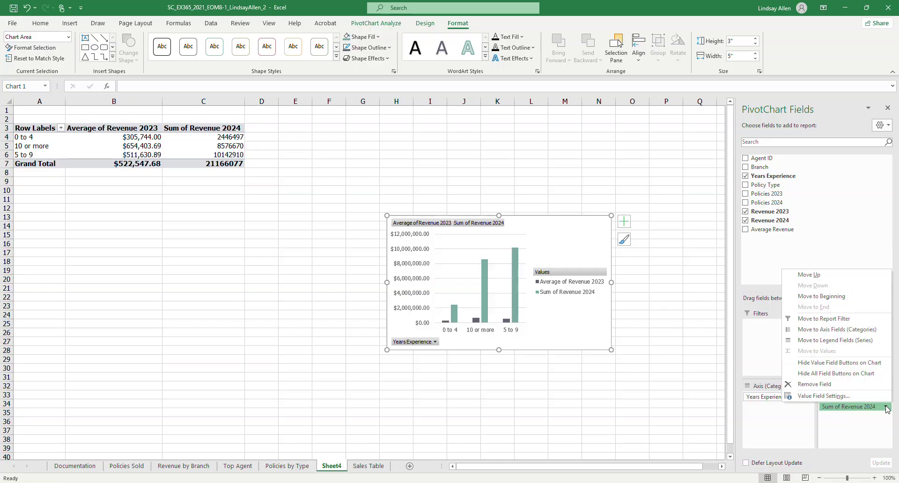
left_click(832, 396)
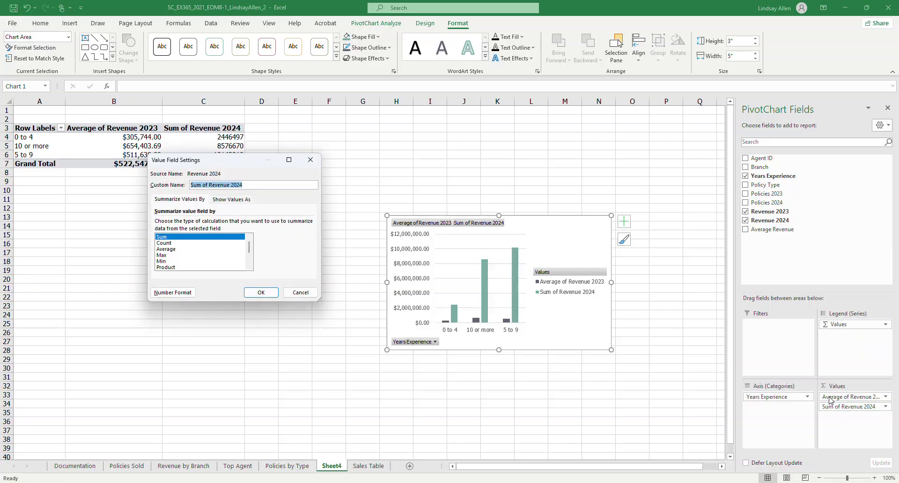
left_click(167, 249)
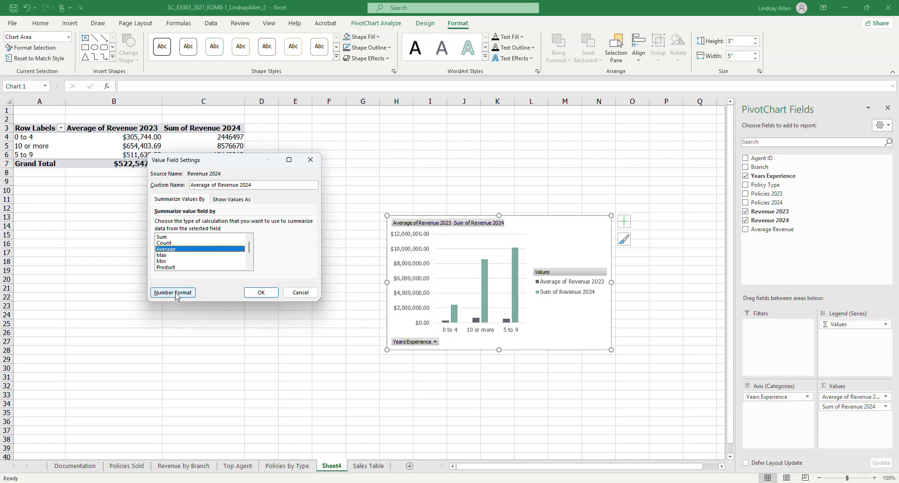
left_click(174, 293)
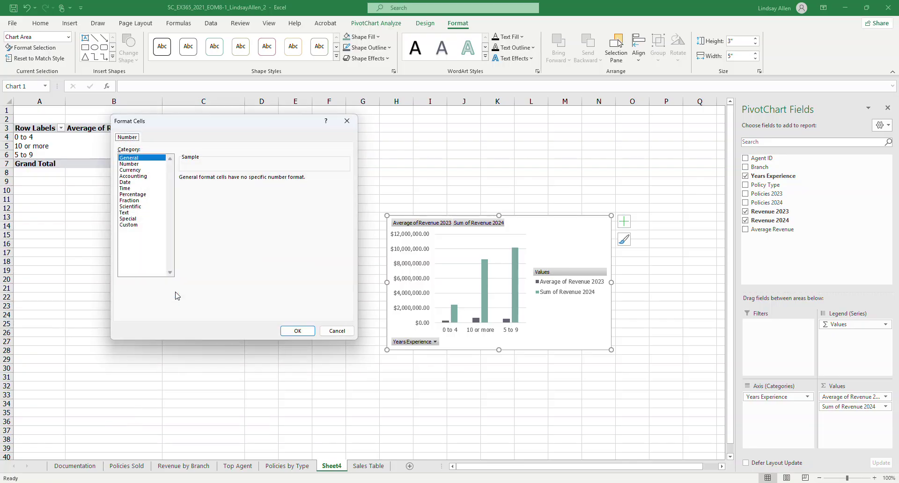
left_click(140, 170)
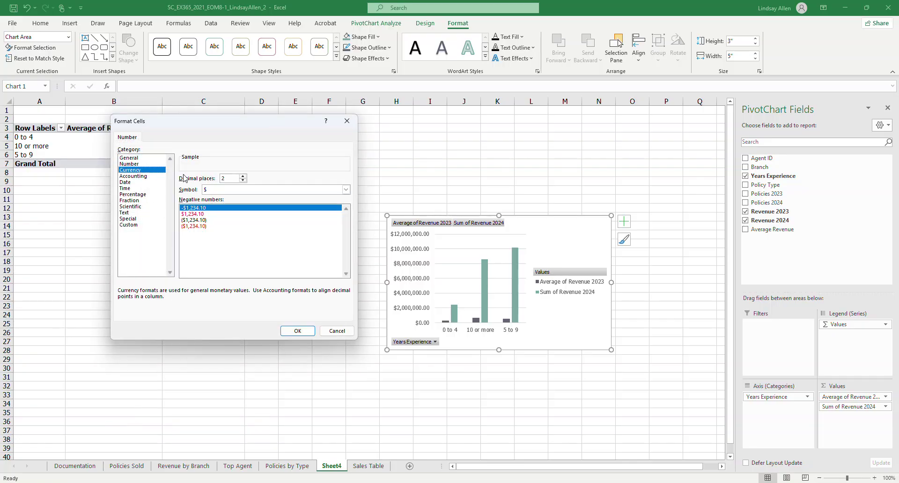
left_click(297, 331)
left_click(270, 298)
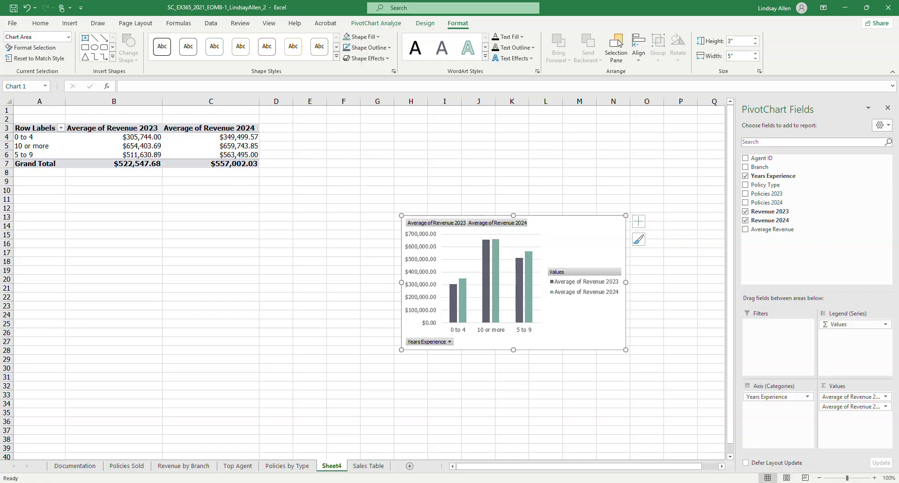
Switch to Word and highlight the instruction 10 sentence about value field averages and the Currency format in yellow
key("alt+Tab")
left_click(547, 273)
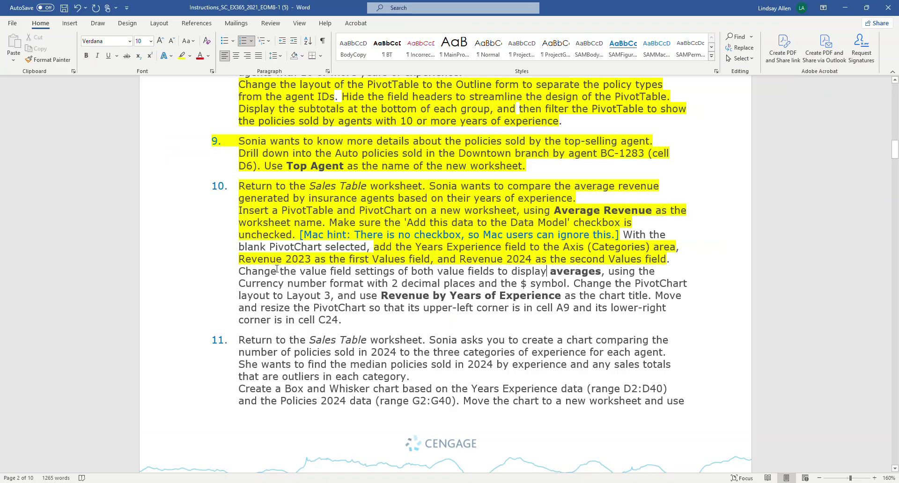
mouse_move(252, 271)
left_mouse_down()
mouse_move(384, 283)
mouse_move(436, 272)
mouse_move(601, 272)
mouse_move(298, 283)
mouse_move(564, 285)
left_mouse_up()
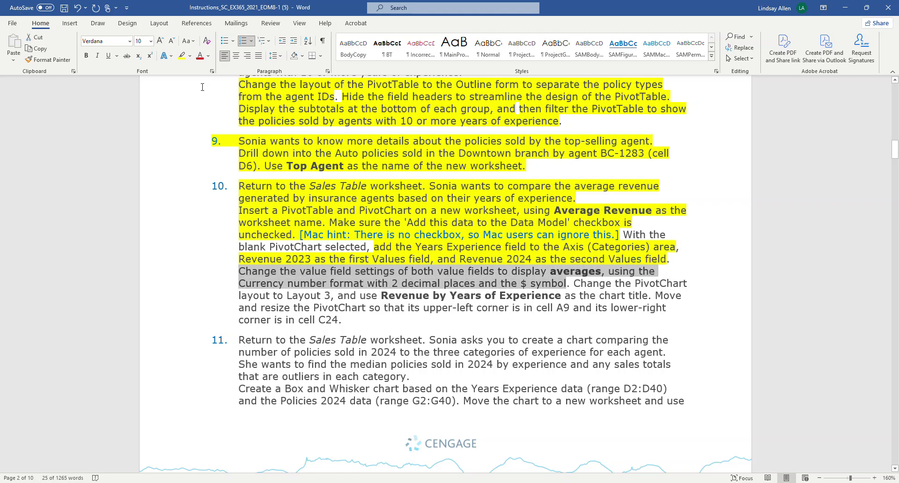
left_click(182, 55)
scroll(735, 330, "down", 1)
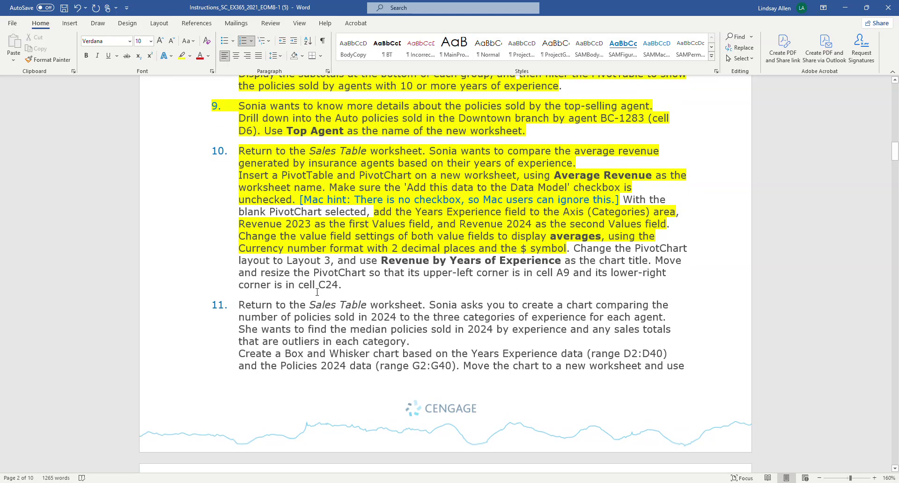
Switch to Excel and apply the Layout 3 quick layout to the PivotChart
mouse_move(298, 477)
left_click(276, 438)
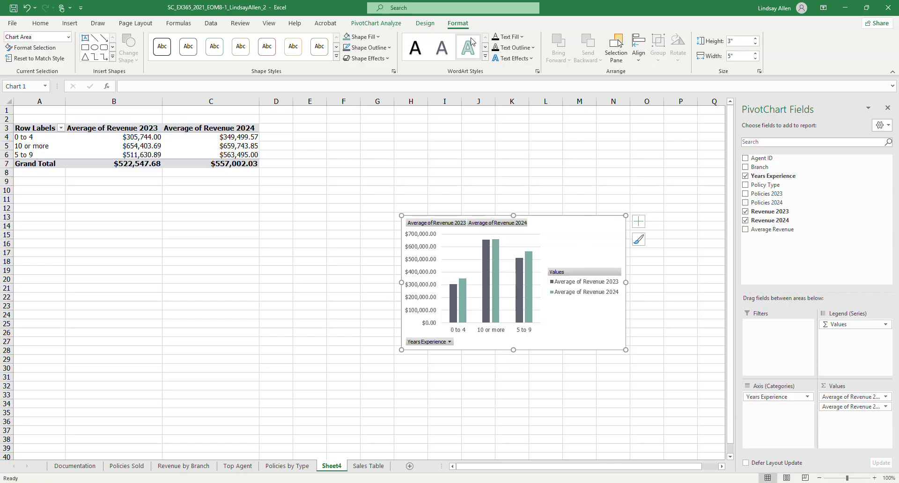
left_click(431, 27)
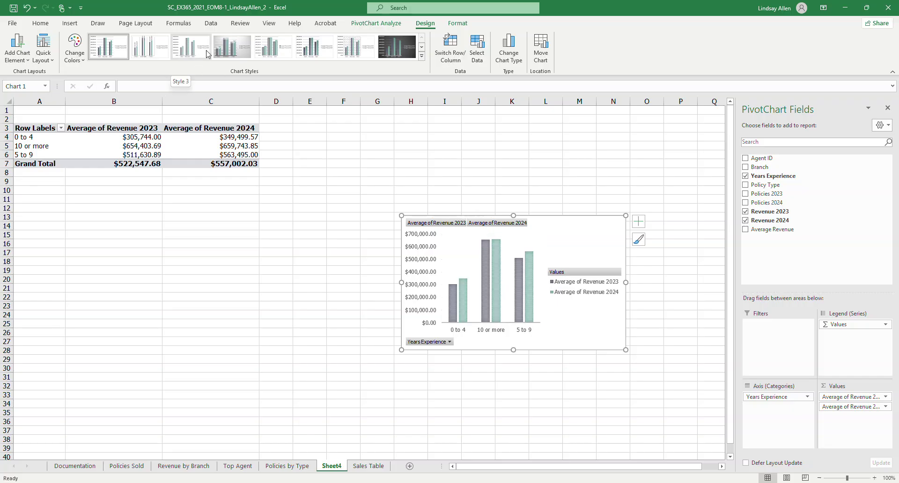
left_click(49, 60)
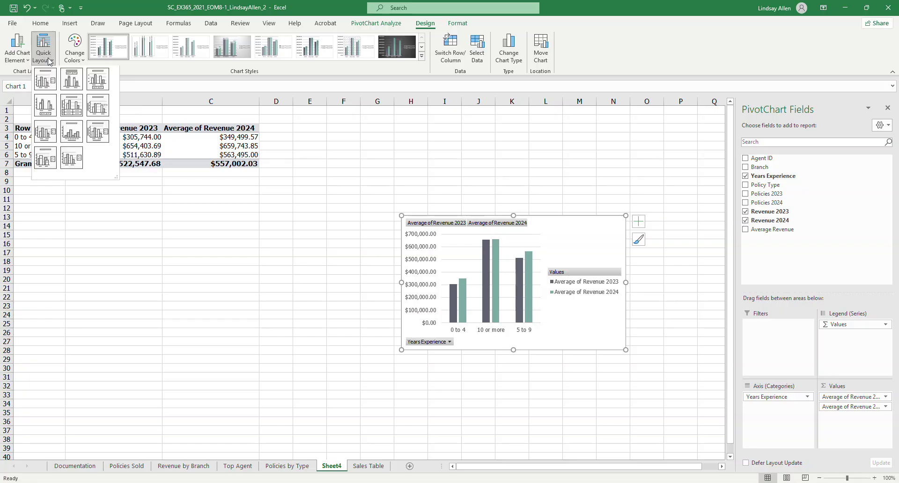
left_click(105, 81)
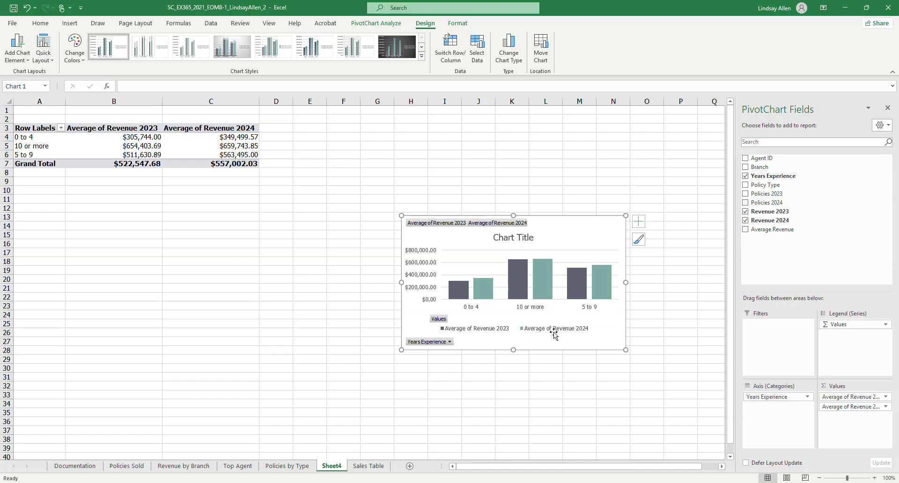
Copy "Revenue by Years of Experience" from instruction 10 in Word and paste it as the PivotChart's title in Excel
key("alt+Tab")
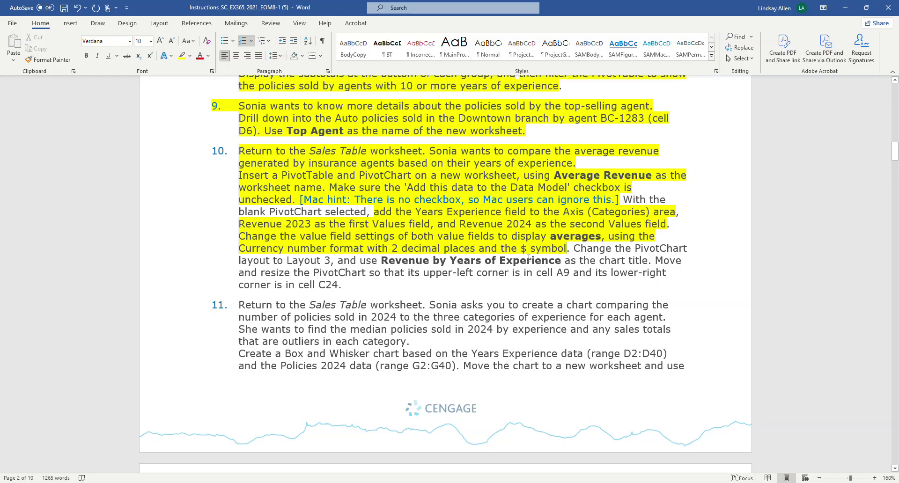
left_click_drag(382, 260, 563, 258)
key("ctrl+c")
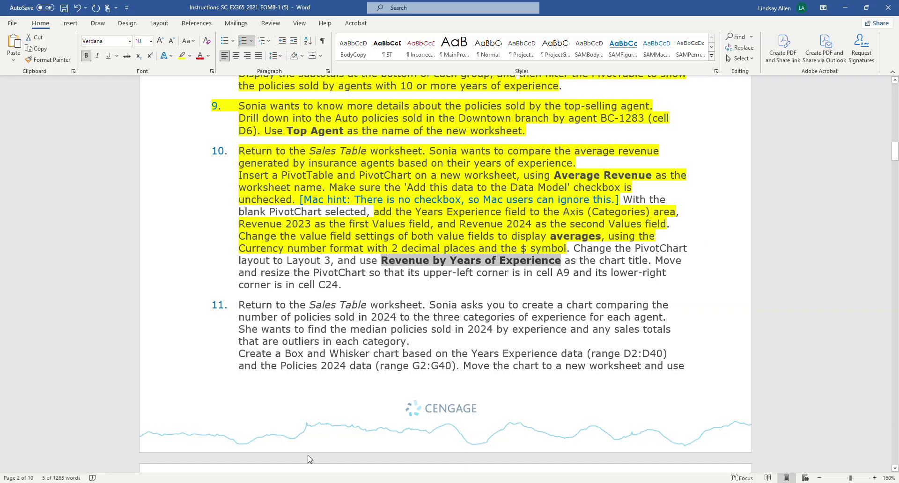
left_click(298, 468)
left_click(520, 239)
left_click_drag(493, 238, 532, 238)
key("ctrl+v")
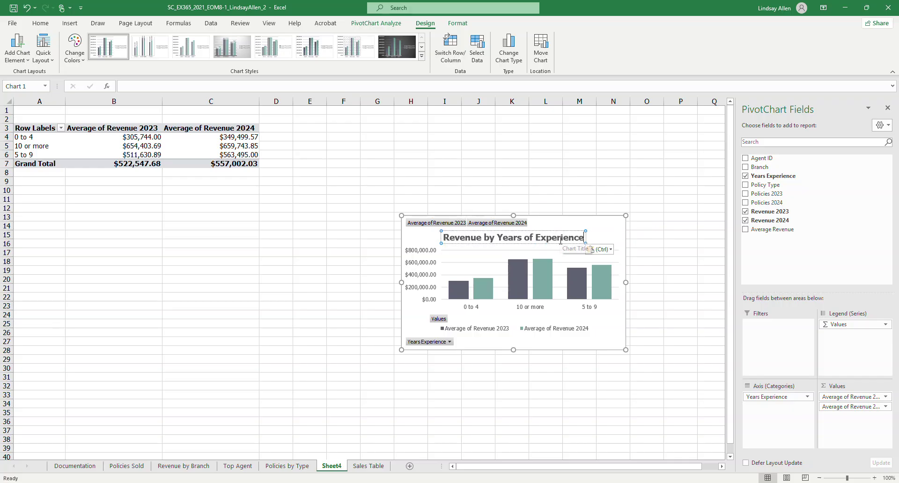
Remove the bold formatting from the PivotChart title, check it with the chart deselected, and reselect the chart
left_click_drag(441, 237, 562, 235)
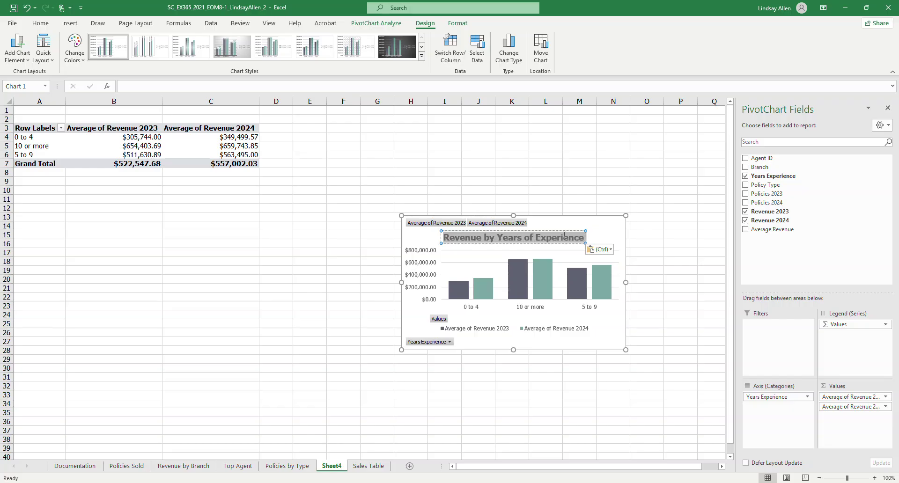
left_click(564, 239)
left_click(440, 402)
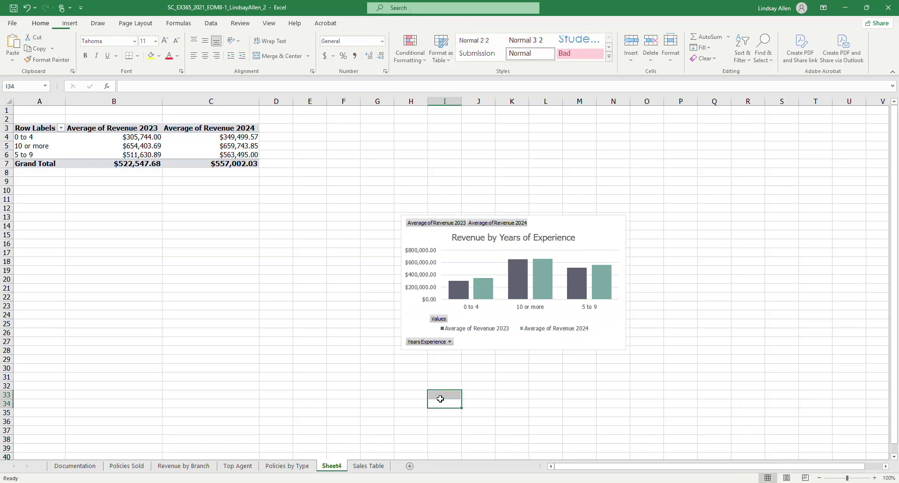
left_click(548, 246)
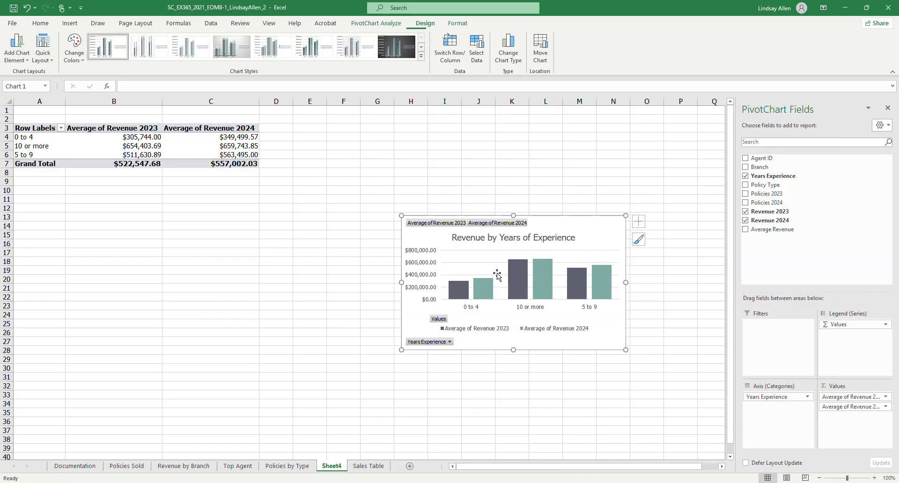
Switch to Word and highlight the instruction 10 sentence about Layout 3 and the chart title in yellow
left_click(283, 440)
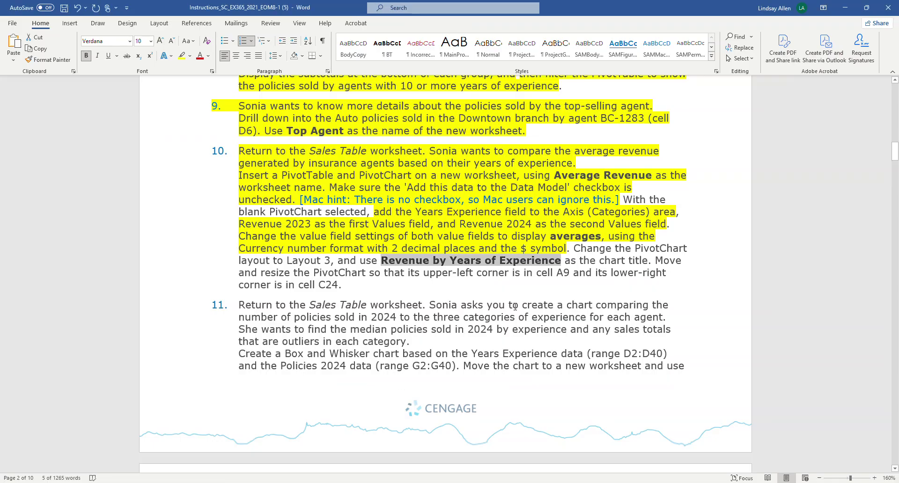
left_click_drag(576, 247, 636, 263)
left_click(572, 271)
left_click(182, 56)
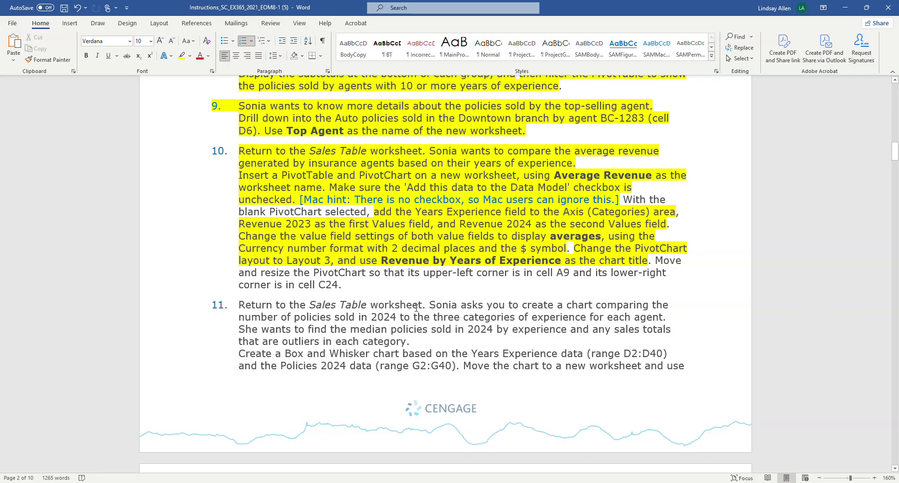
In Excel, move and resize the PivotChart so its upper-left corner is in cell A9 and its lower-right corner in C24
left_click(221, 419)
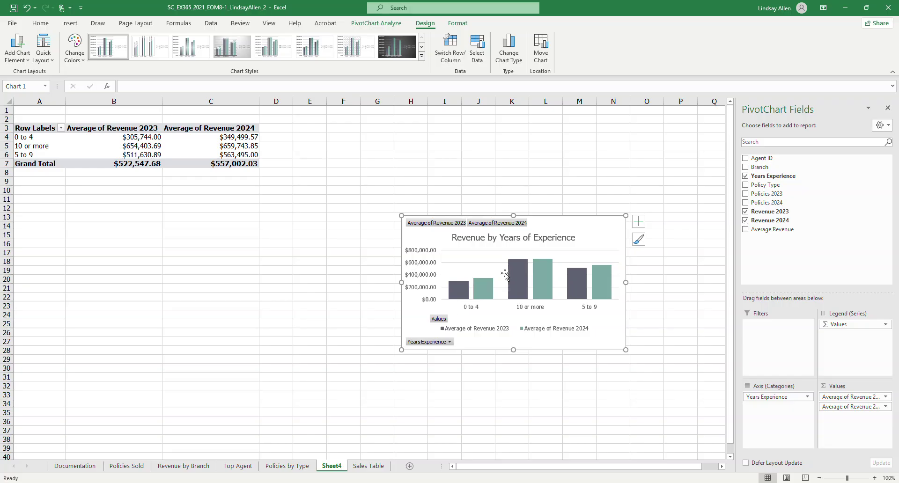
left_click_drag(583, 230, 197, 187)
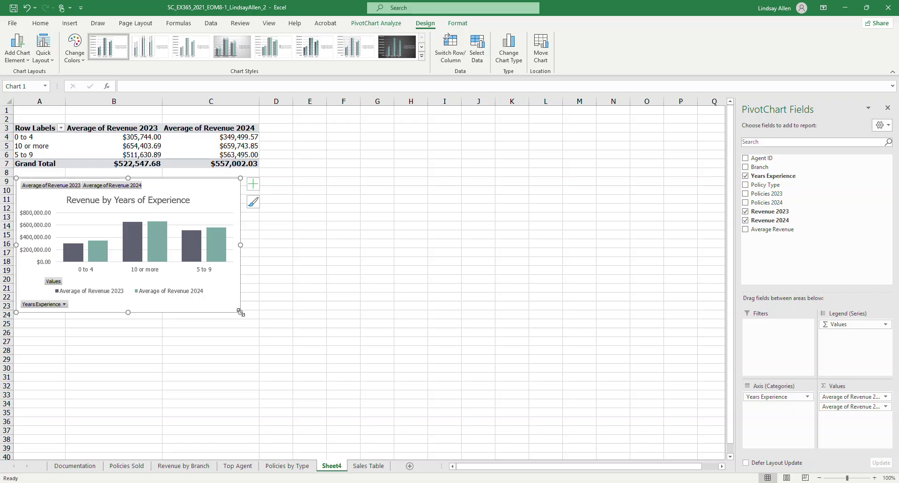
left_click_drag(240, 313, 256, 317)
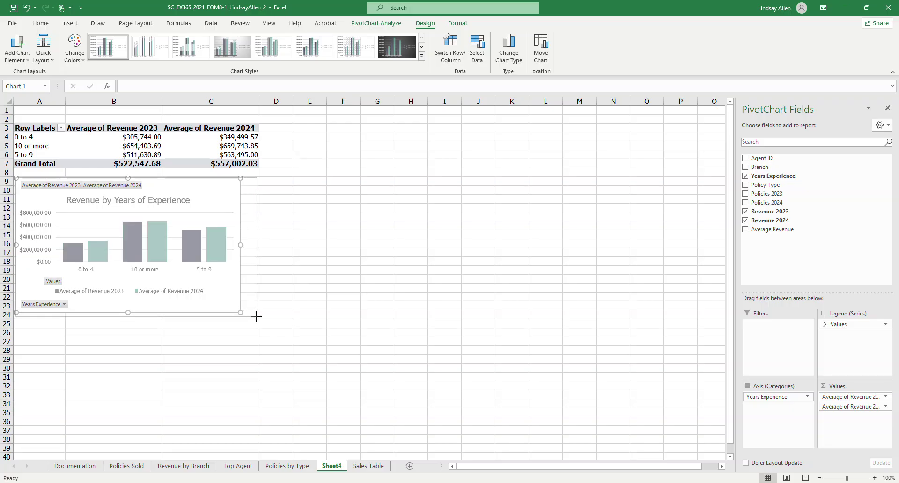
left_click_drag(256, 317, 257, 317)
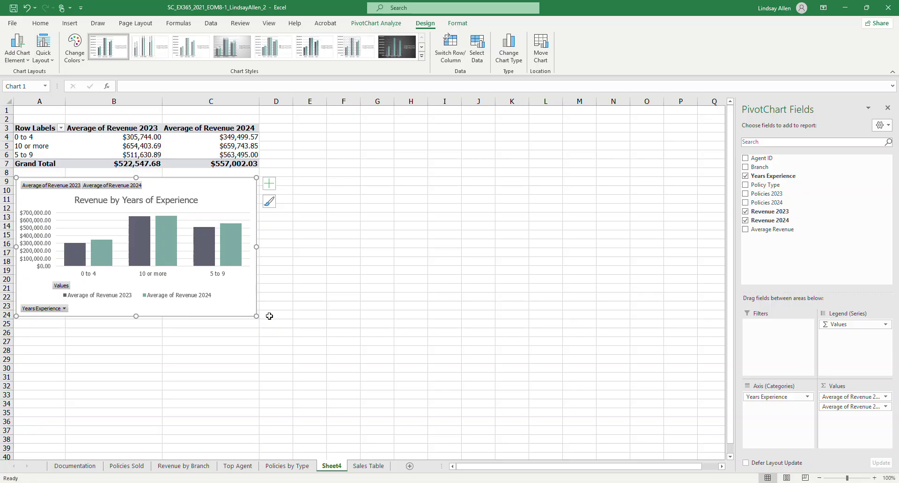
left_click(58, 334)
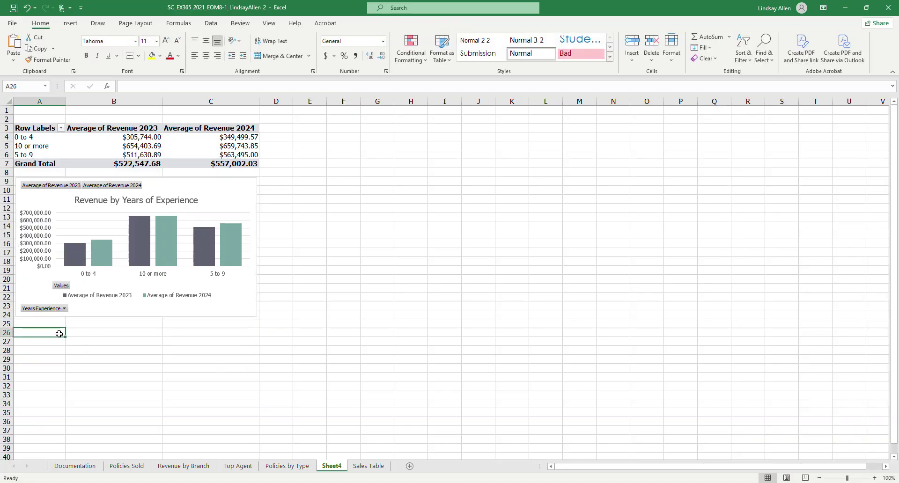
Switch to Word and highlight the end of instruction 10, from "and resize the PivotChart" through "cell C24", in yellow
left_click(285, 482)
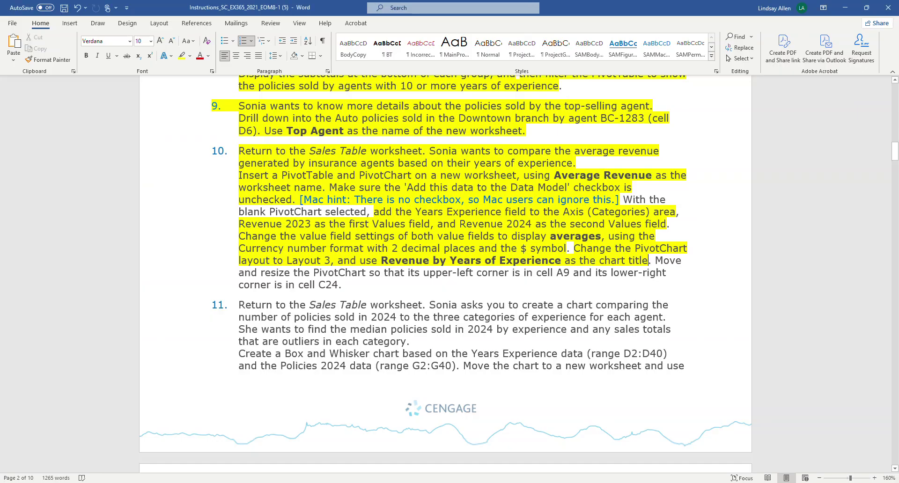
left_click_drag(353, 286, 239, 272)
left_click(281, 254)
left_click(281, 334)
Read instruction 11, switch to Excel, and select ranges D2:D40 and G2:G40 together on the Sales Table worksheet
scroll(282, 334, "down", 2)
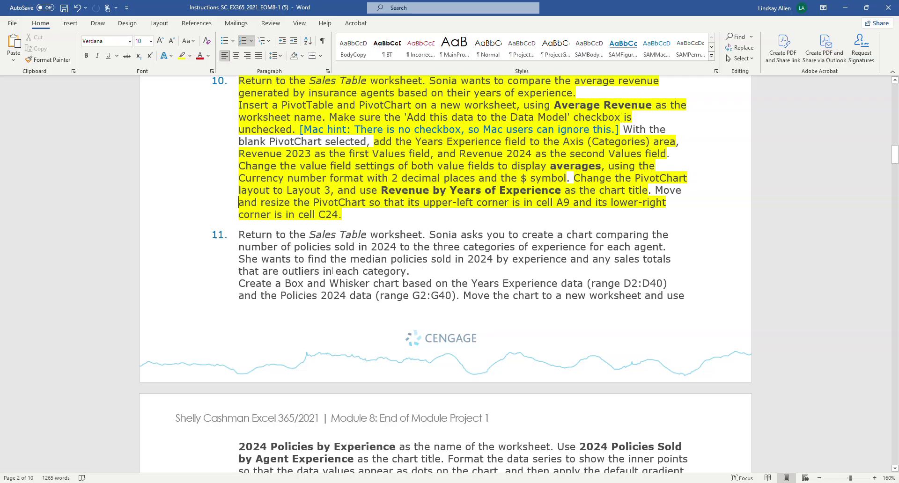
scroll(364, 250, "down", 1)
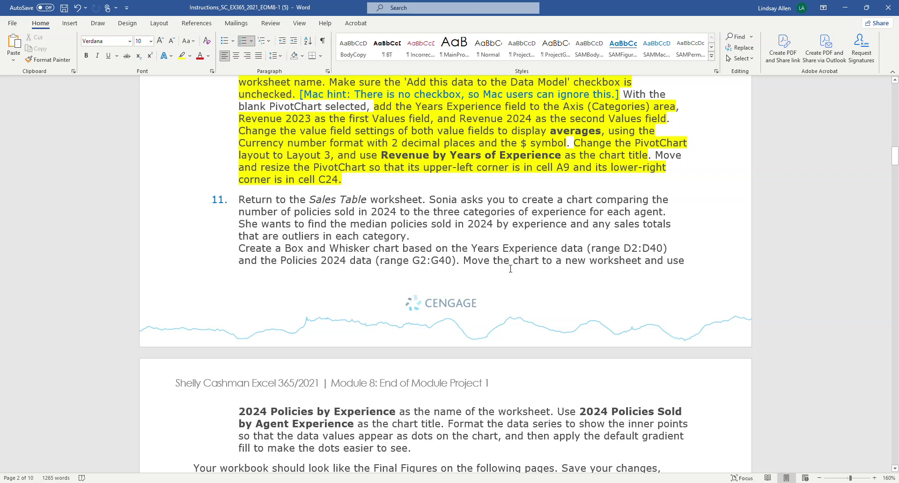
key("alt+Tab")
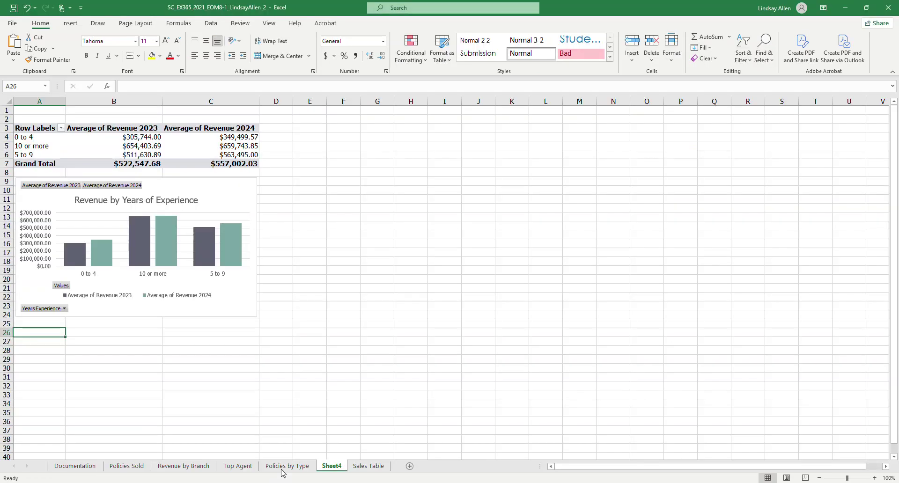
left_click(368, 466)
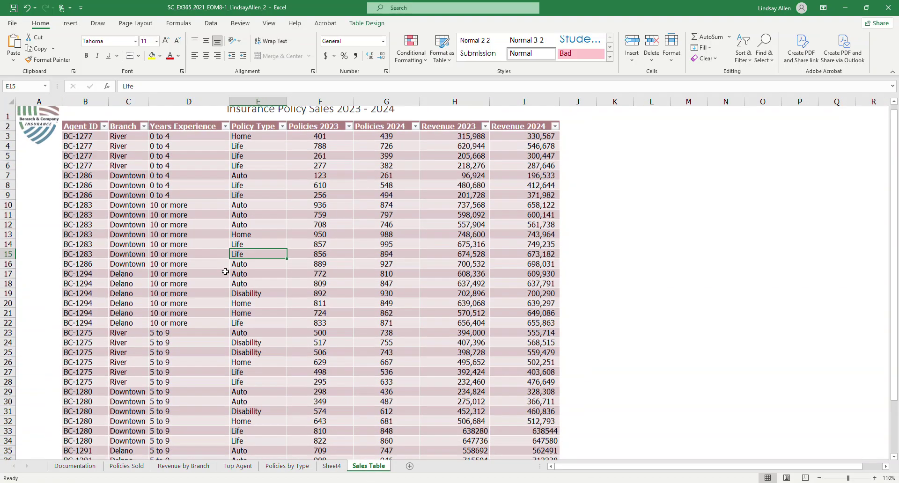
left_click_drag(182, 140, 156, 411)
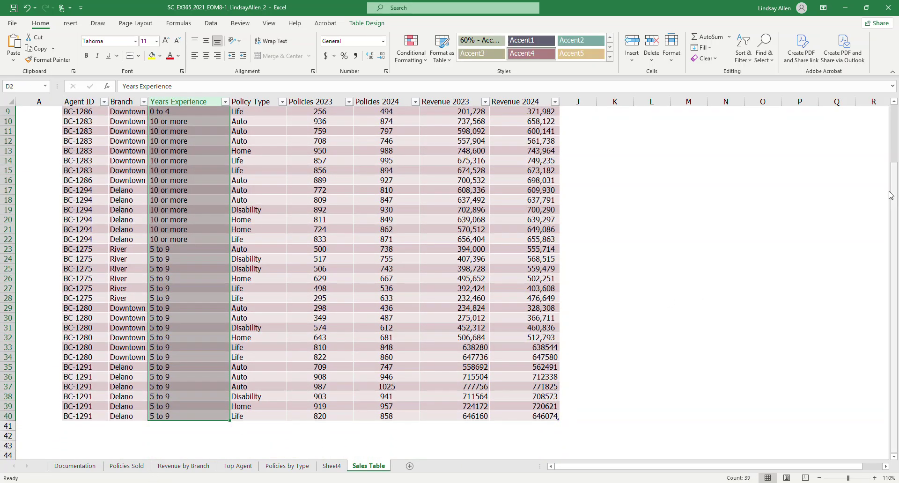
left_click_drag(891, 198, 891, 140)
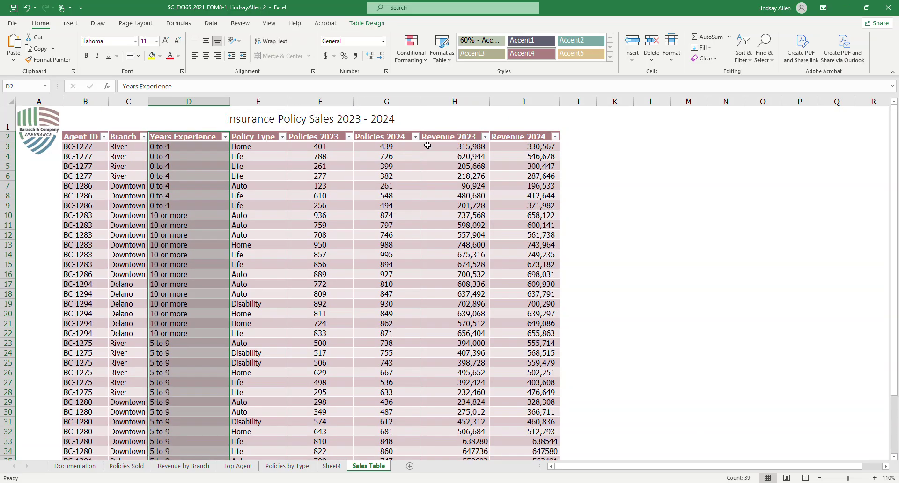
left_click_drag(389, 137, 378, 447)
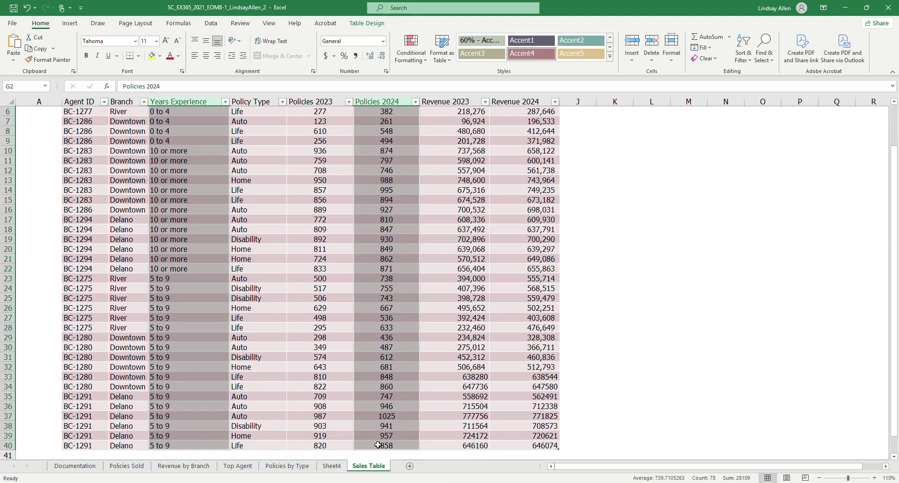
Insert a Box and Whisker chart from the selected Years Experience and Policies 2024 data
left_click(69, 23)
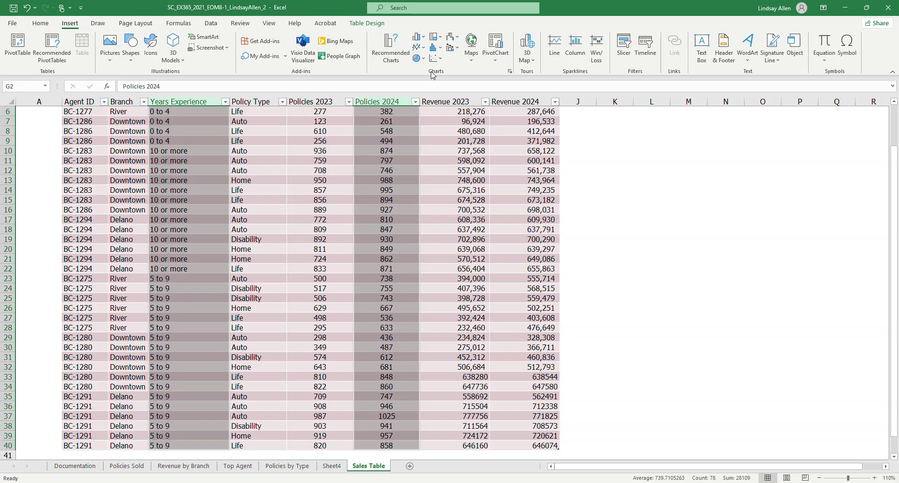
left_click(509, 71)
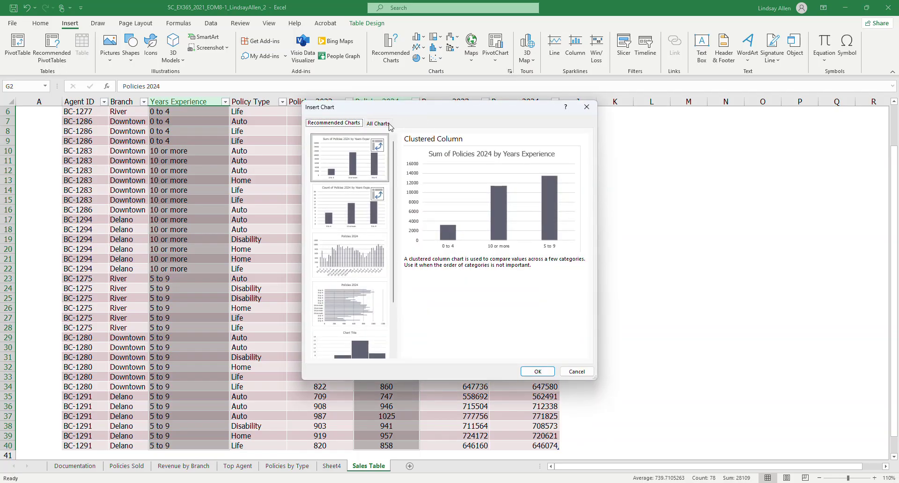
left_click(388, 123)
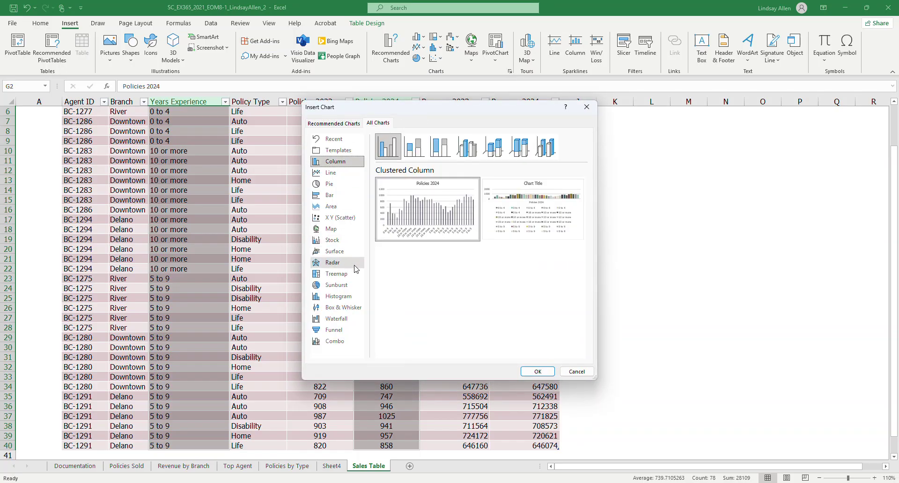
left_click(342, 309)
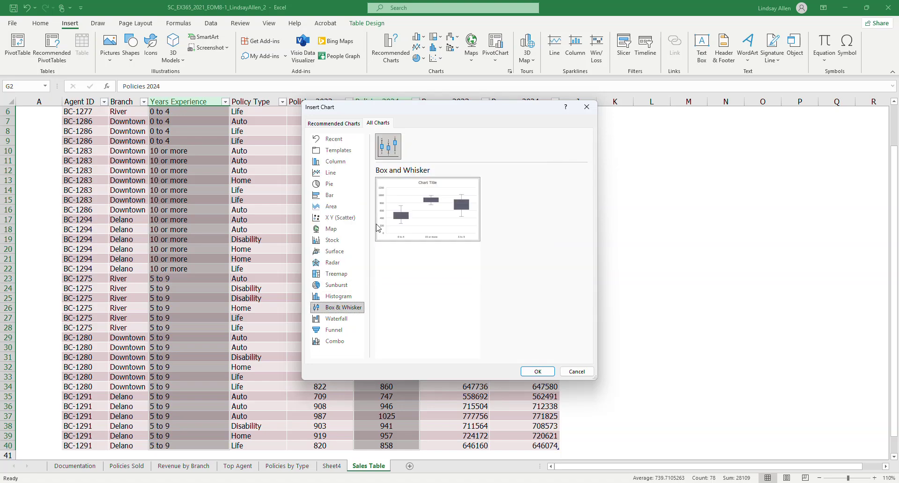
left_click(534, 372)
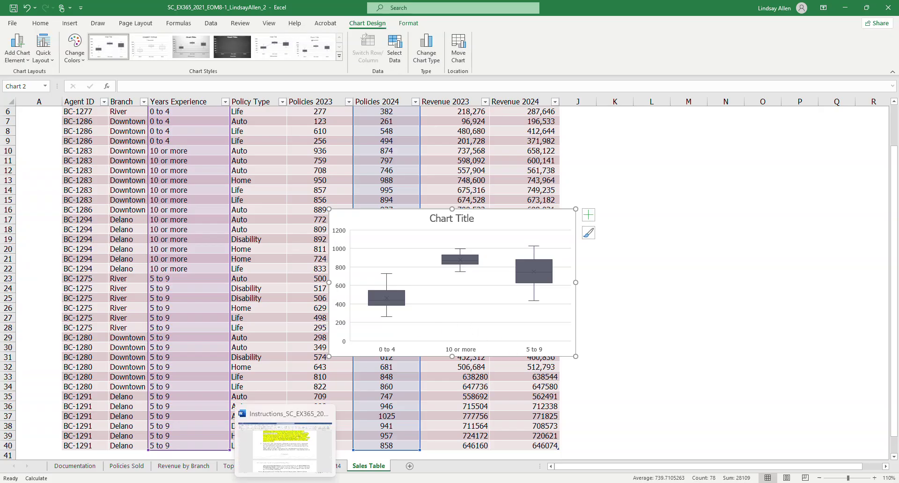
Switch to Word and highlight instruction 11 in yellow from its beginning through "(range G2:G40)."
left_click(276, 435)
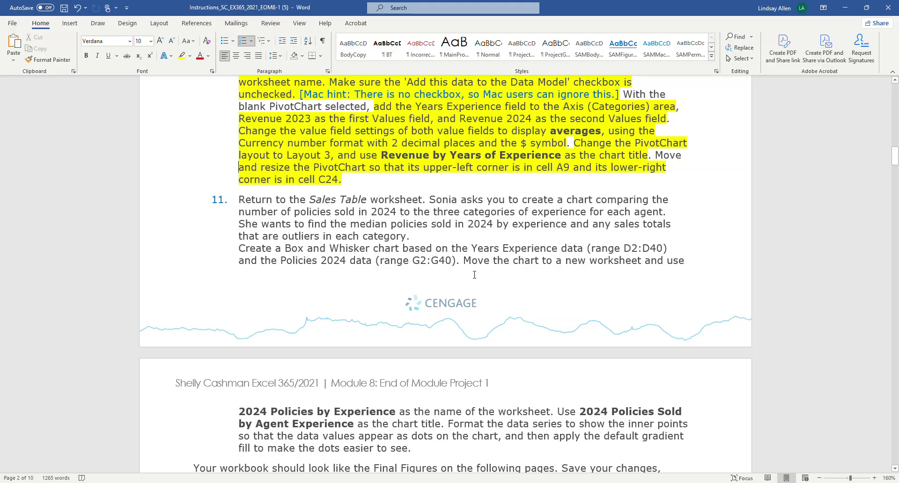
left_click_drag(462, 262, 254, 202)
left_click(182, 55)
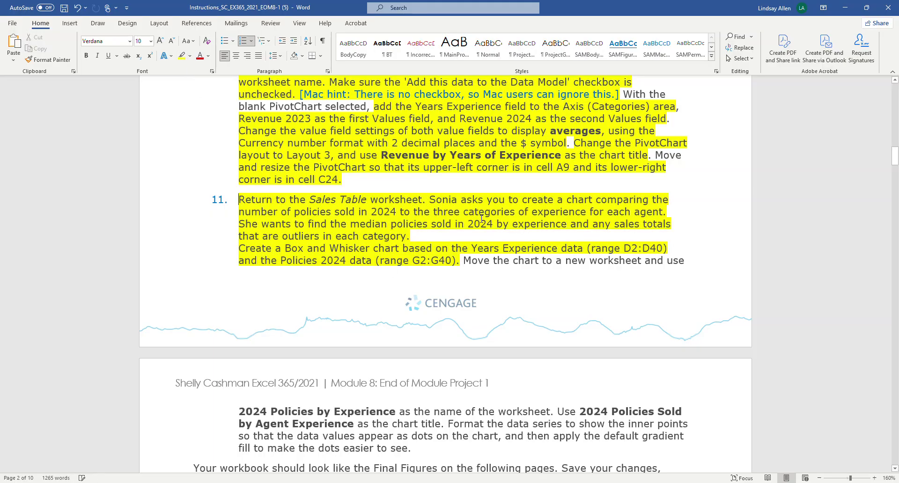
Copy the worksheet name from instruction 11 and, in Excel, move the chart to a new sheet named "2024 Policies by Experience"
scroll(645, 272, "down", 1)
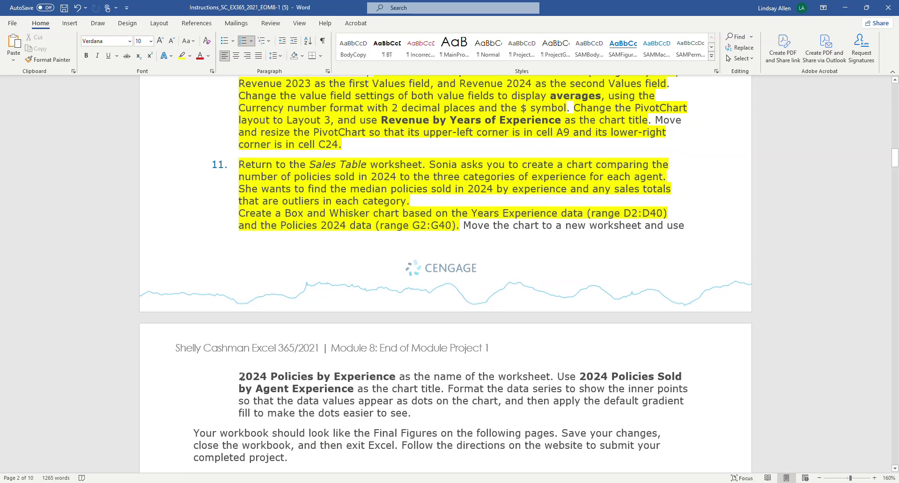
left_click_drag(240, 376, 394, 378)
key("ctrl+c")
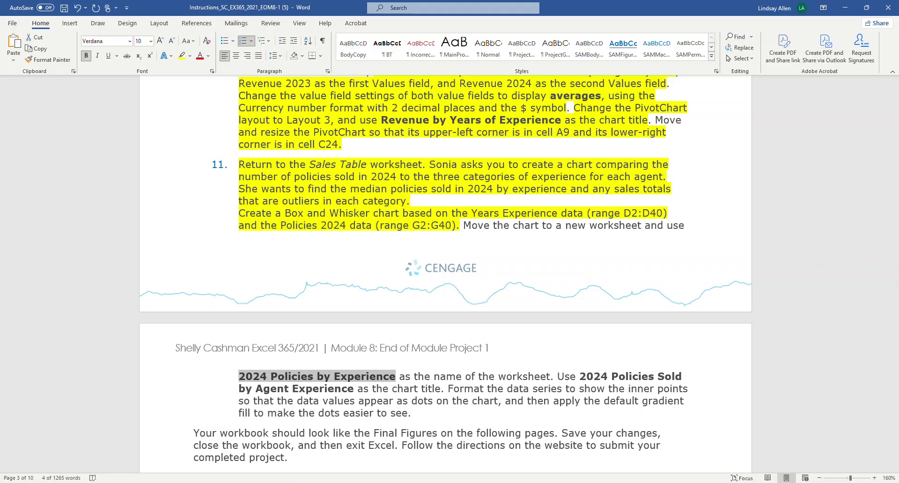
left_click(265, 482)
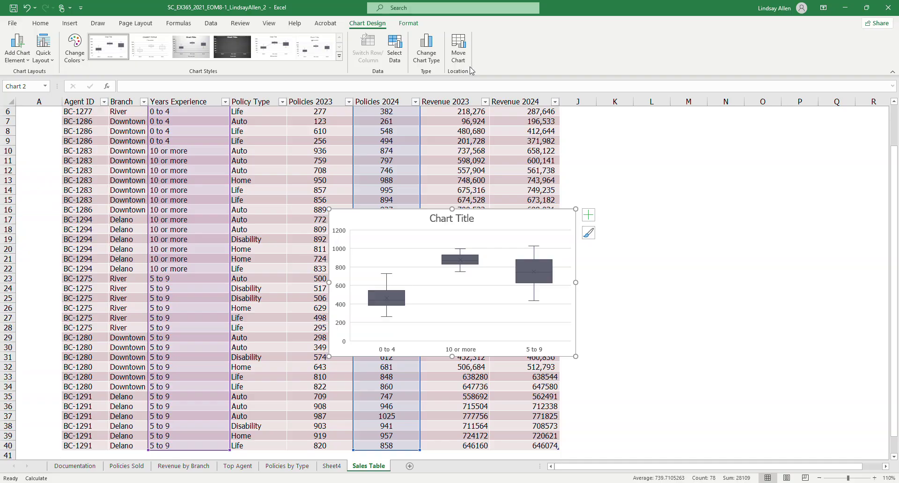
left_click(461, 46)
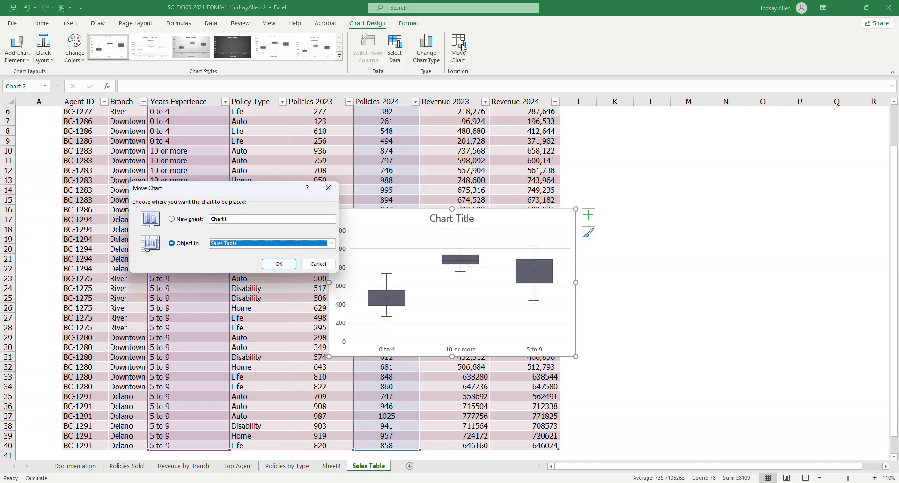
left_click(172, 219)
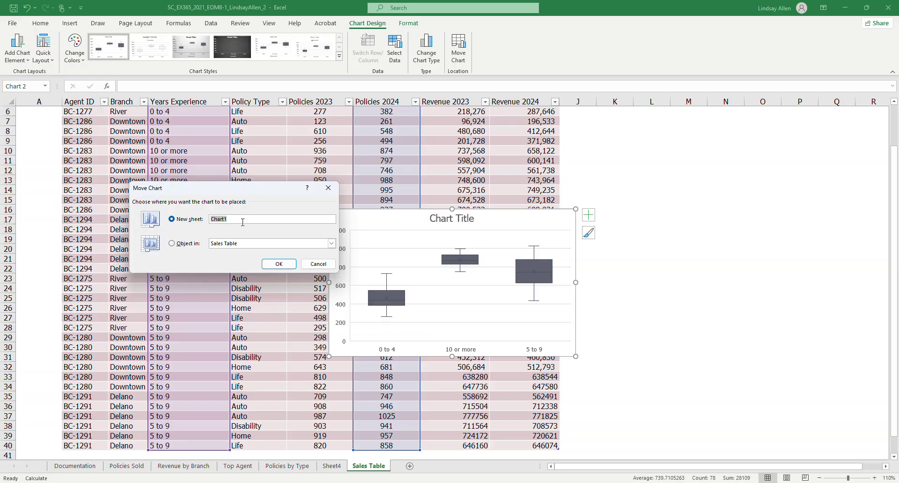
key("ctrl+v")
left_click(279, 264)
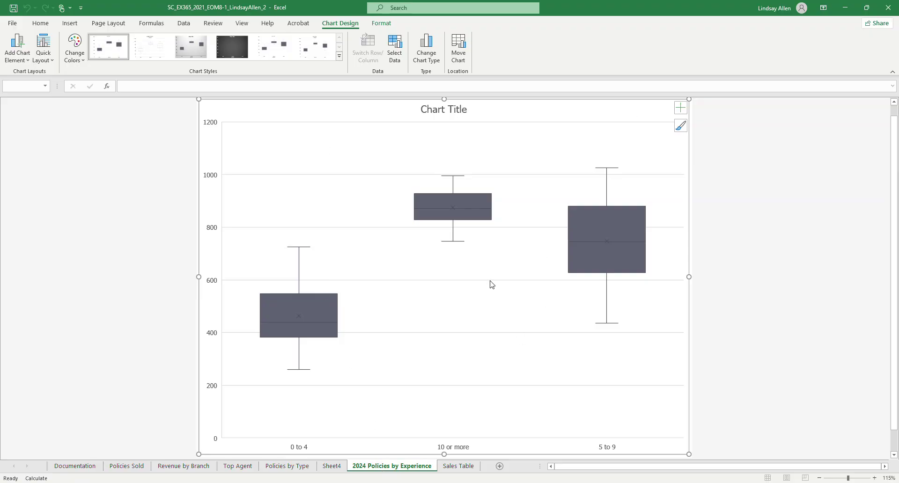
Switch to Word and highlight "2024 Policies by Experience as the name of the worksheet." in yellow
mouse_move(285, 482)
left_click(285, 444)
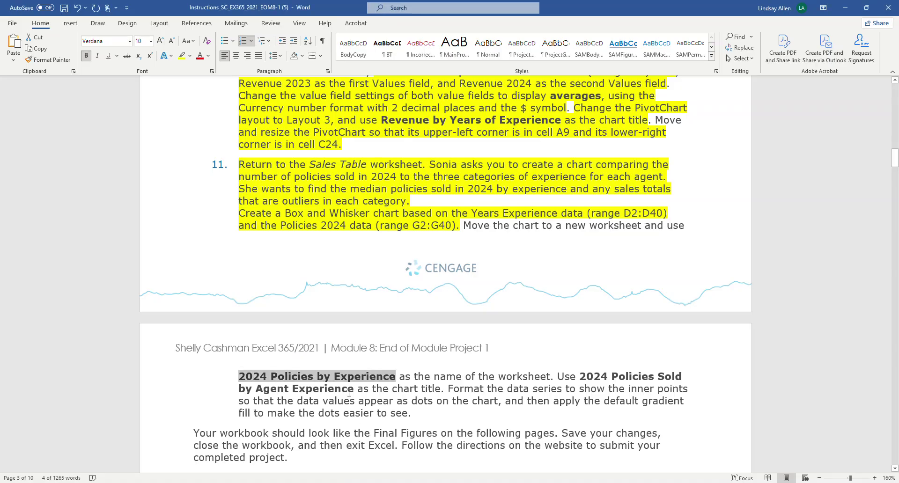
left_click(456, 377)
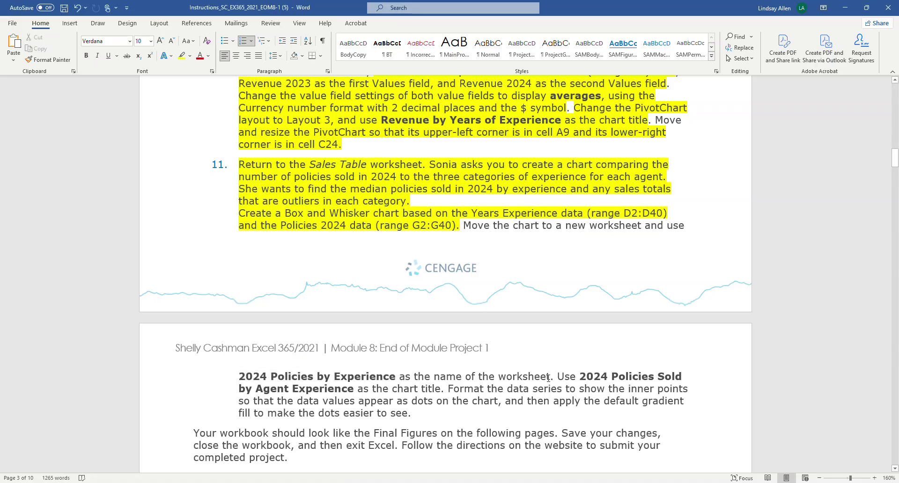
left_click_drag(550, 377, 236, 376)
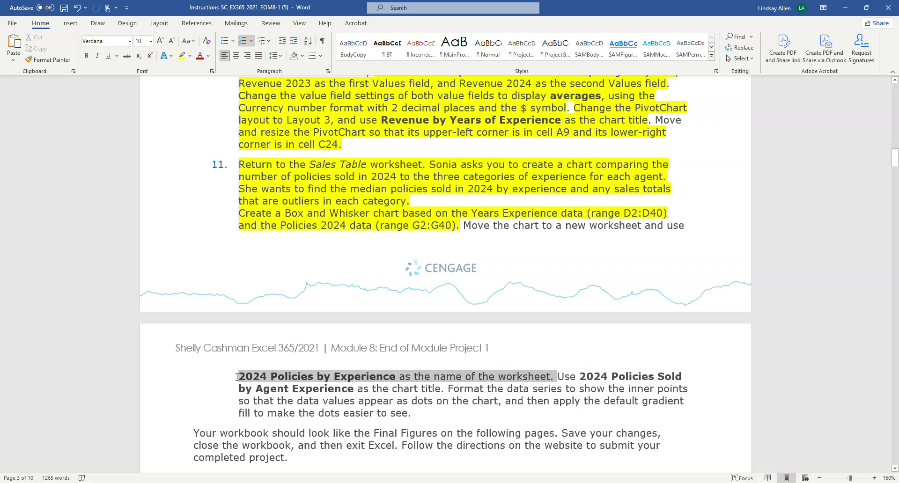
left_click(181, 55)
key("Left")
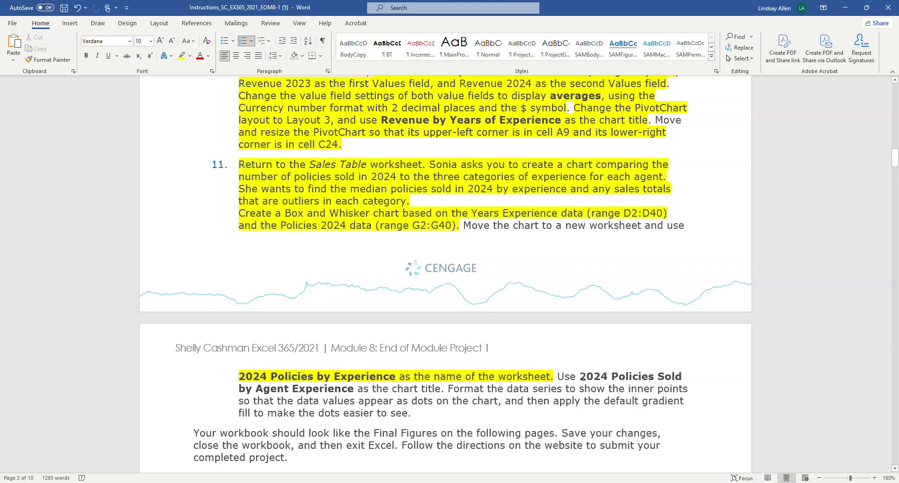
Copy "2024 Policies Sold by Agent Experience" from Word into the Excel chart's title, remove the title's bold formatting, and deselect the chart
left_click_drag(583, 378, 355, 390)
key("ctrl+c")
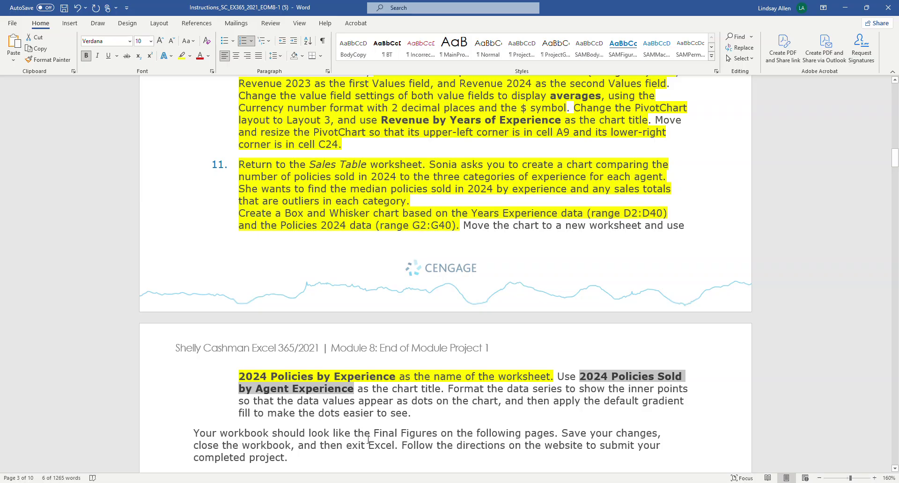
mouse_move(303, 477)
left_click(311, 451)
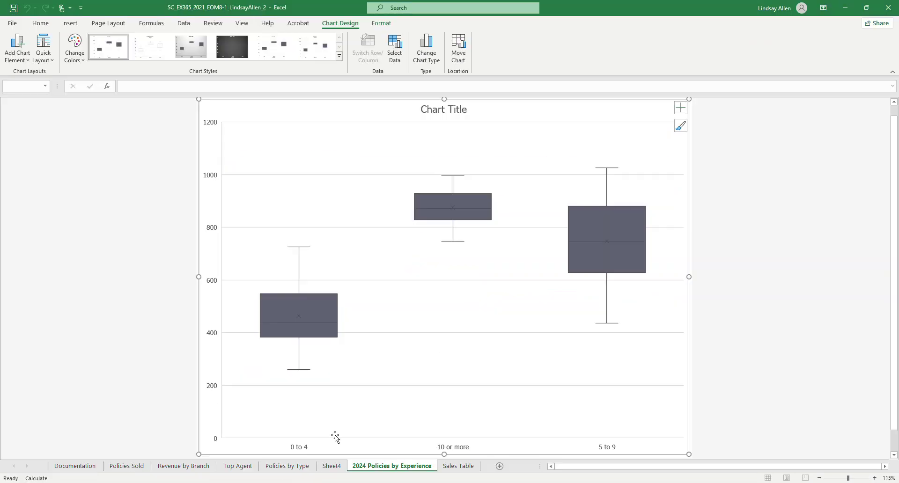
left_click(436, 109)
left_click_drag(421, 109, 469, 113)
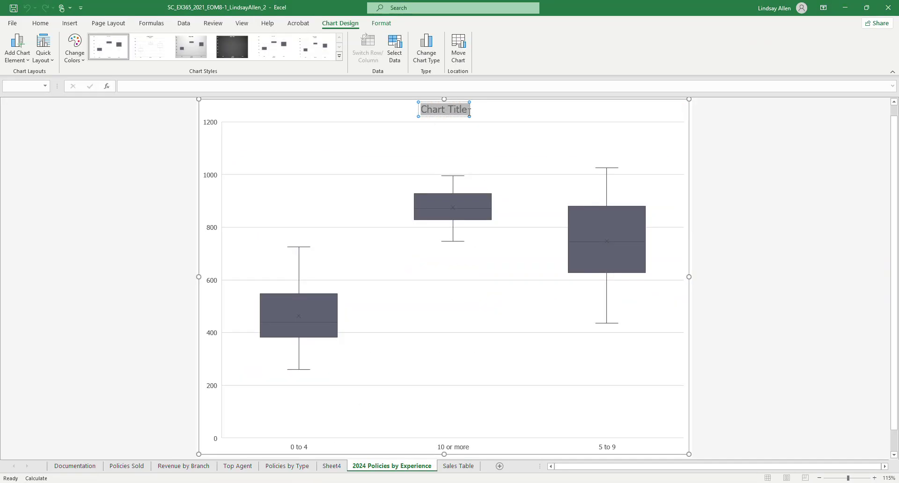
key("ctrl+v")
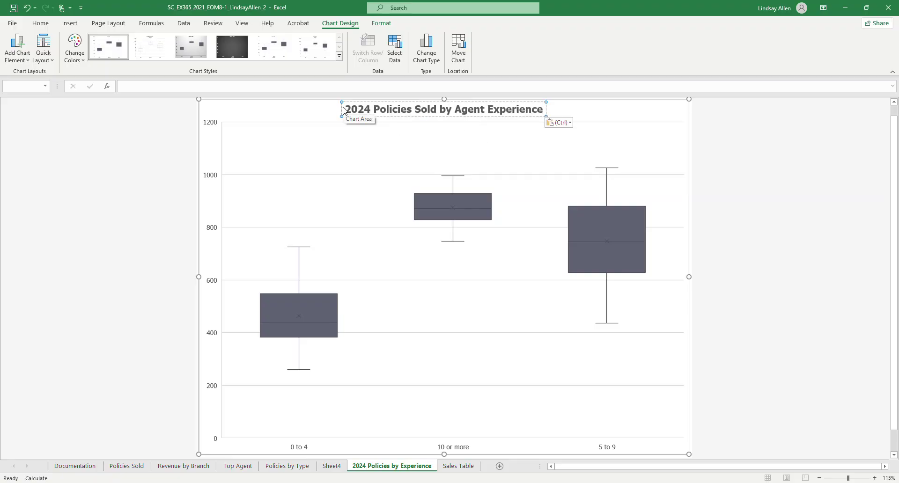
left_click_drag(347, 111, 531, 113)
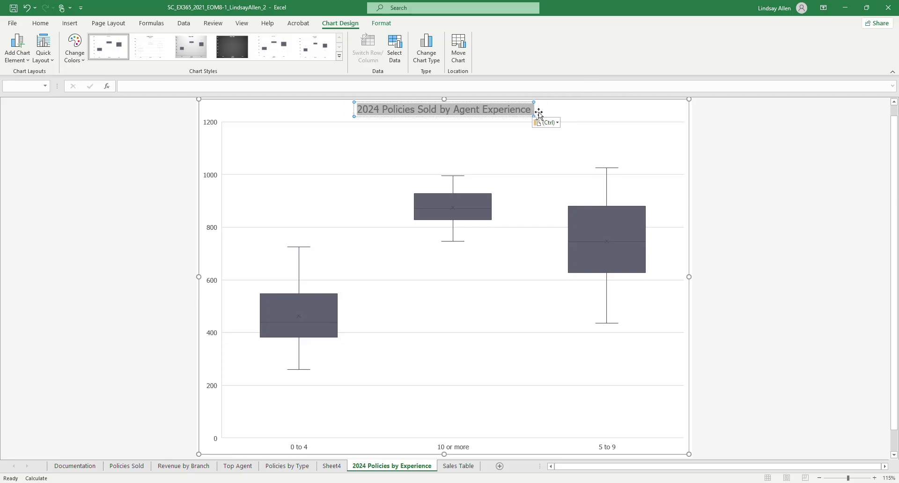
left_click(731, 160)
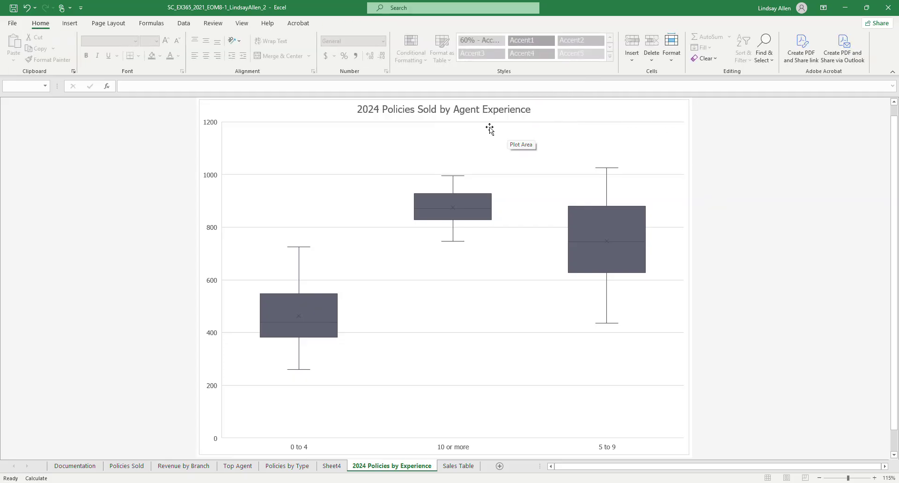
Switch to Word and read the rest of instruction 11 on formatting the data series, comparing it with the chart in Excel
left_click(312, 480)
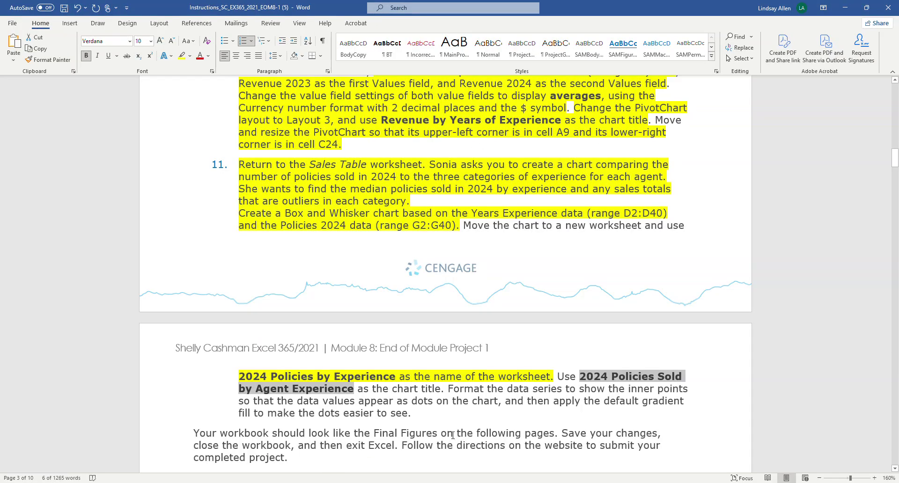
left_click(425, 393)
scroll(549, 343, "down", 2)
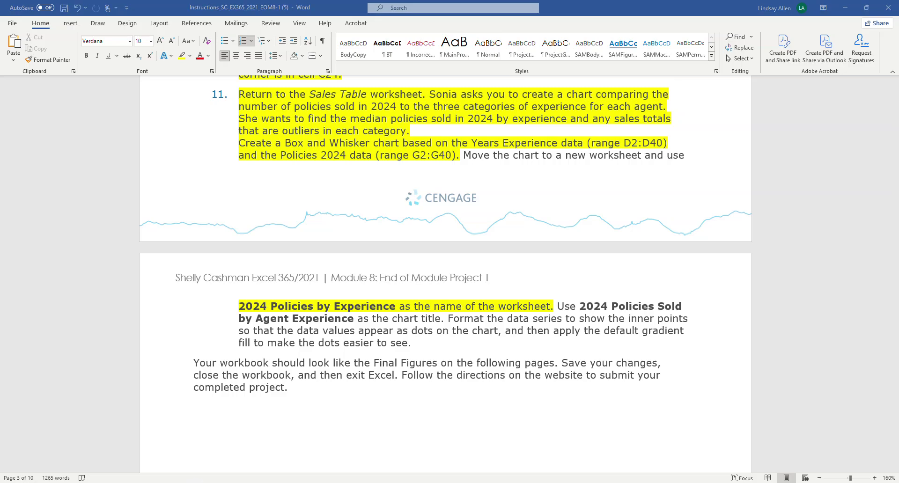
key("alt+Tab")
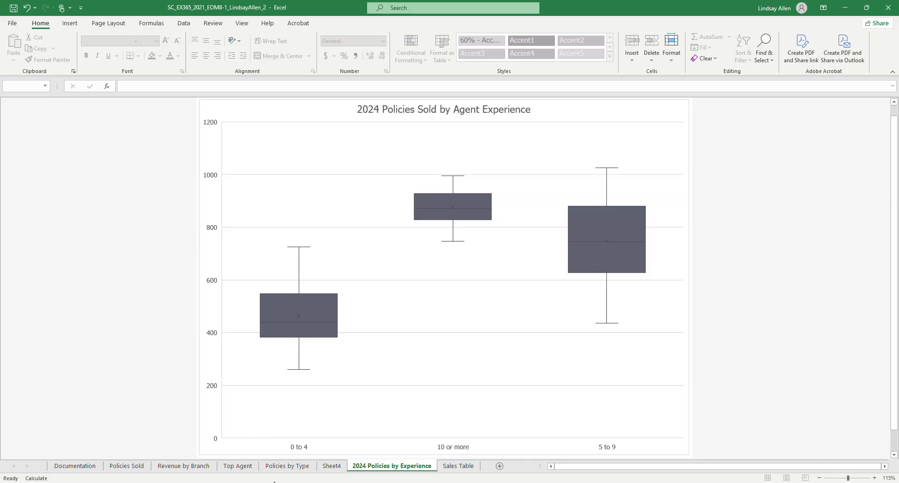
mouse_move(291, 468)
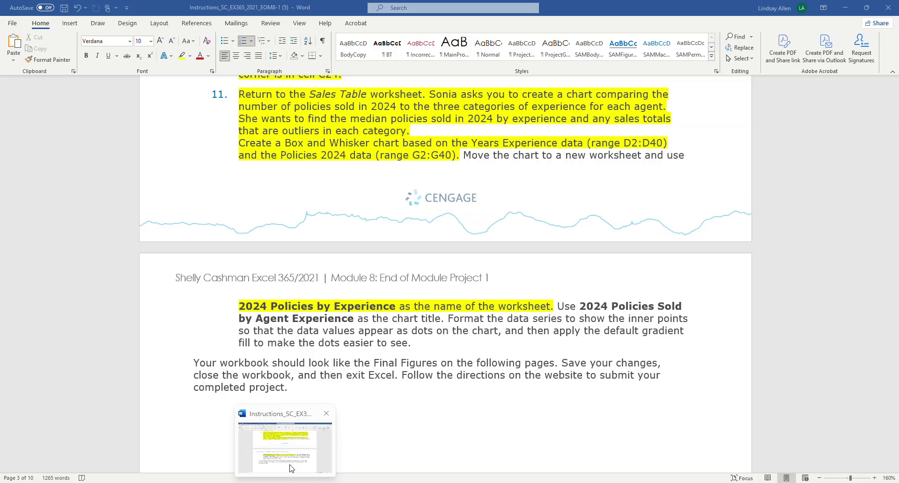
left_click(290, 468)
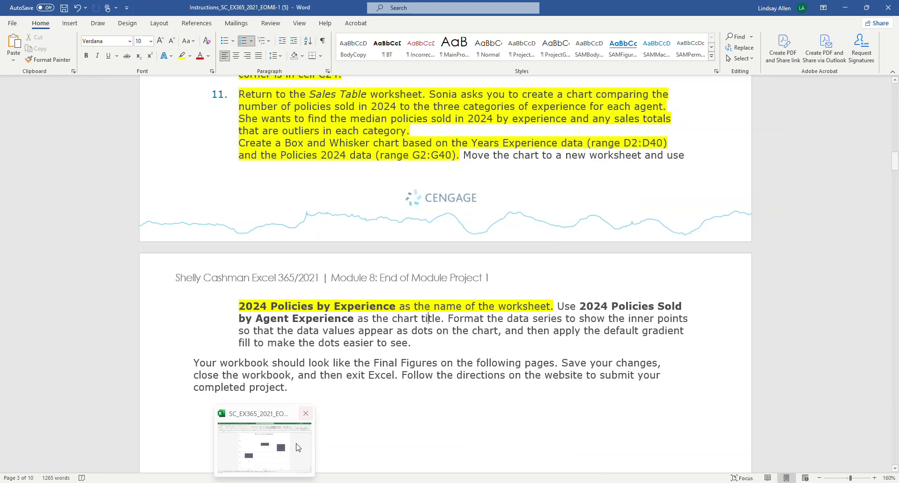
Switch to Excel and format the Box and Whisker chart's data series to show inner points
left_click(298, 447)
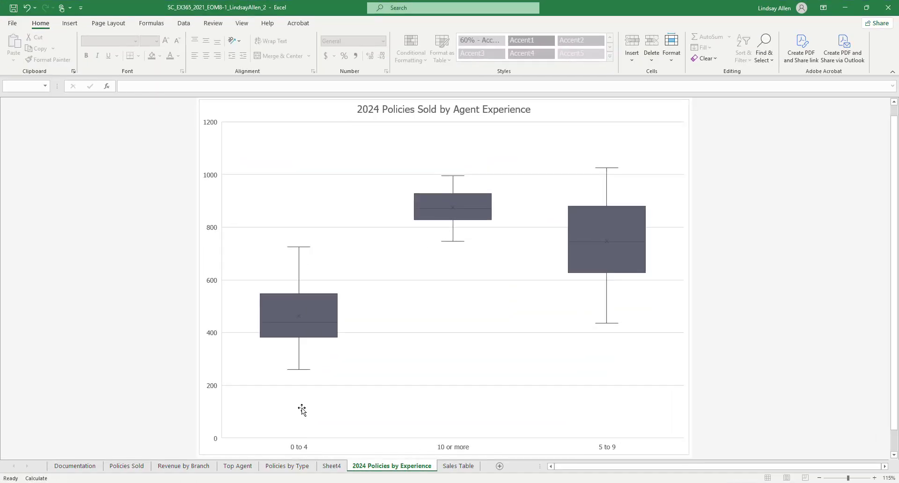
double_click(298, 316)
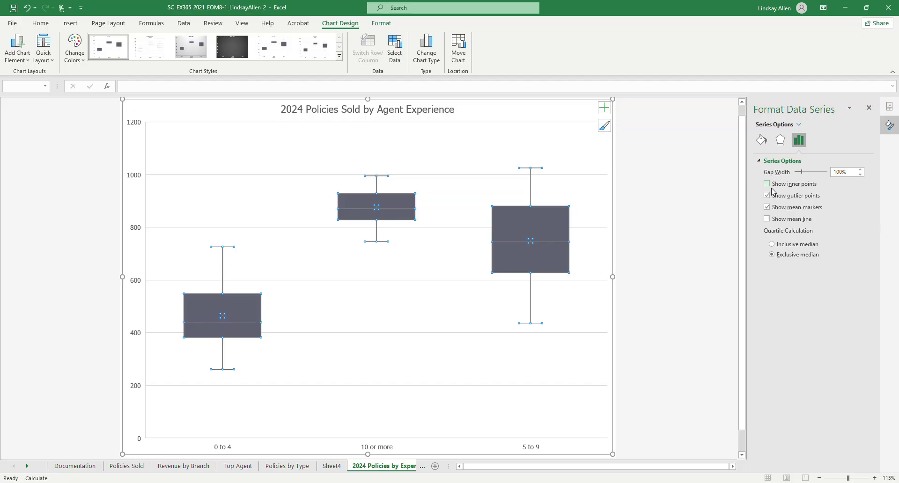
left_click(766, 184)
Switch to Word and highlight "Format the data series to show the inner points so that the data values appear as dots on the chart" in yellow
mouse_move(291, 481)
left_click(285, 447)
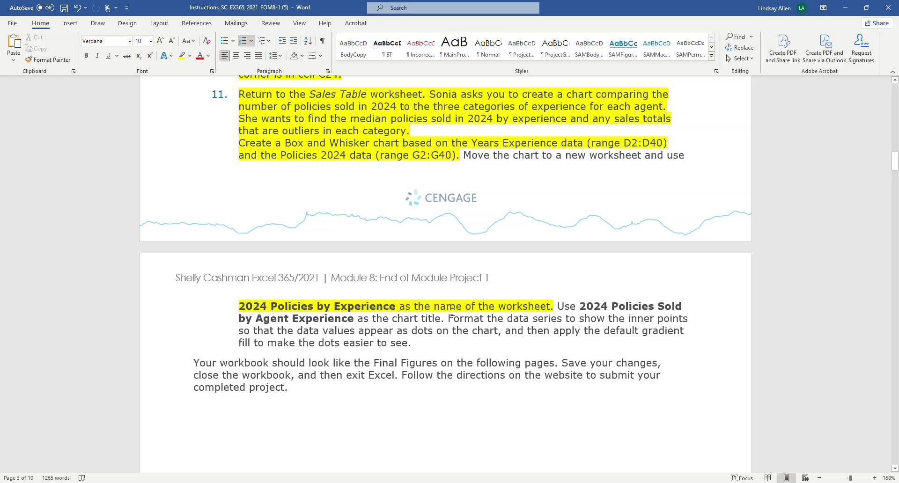
left_click_drag(425, 333, 497, 333)
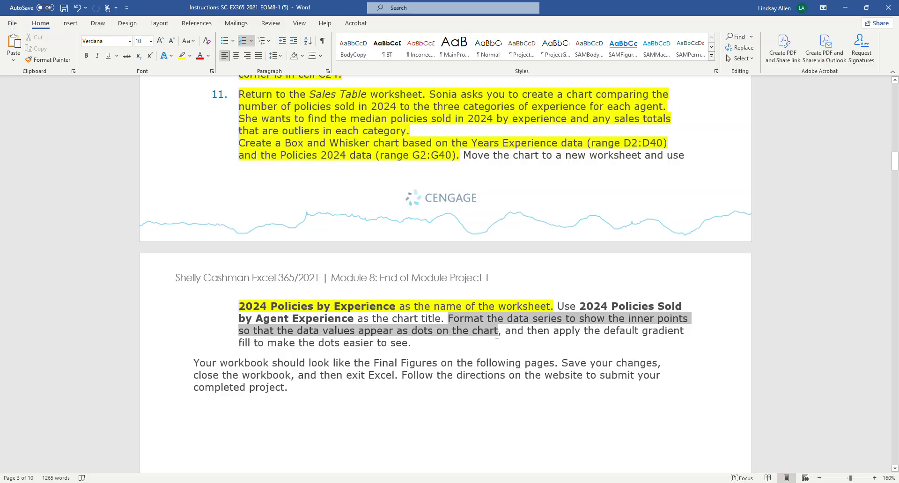
left_click(183, 56)
left_click(585, 308)
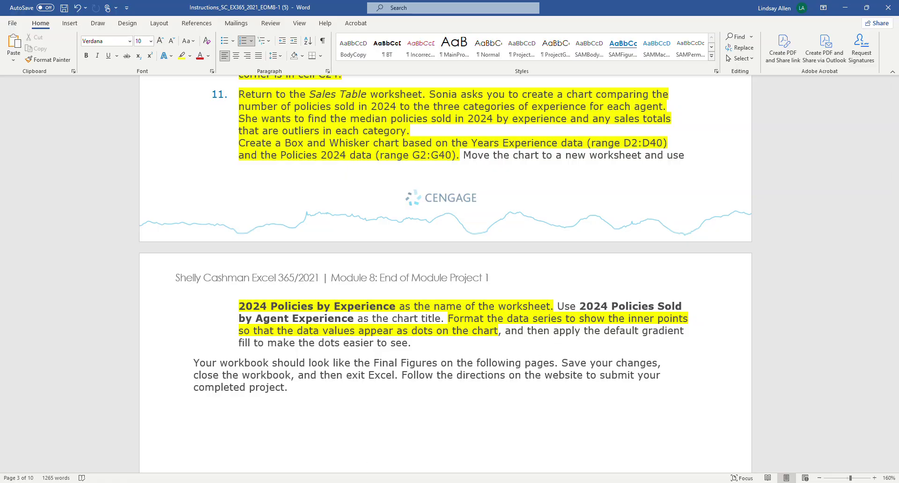
In Excel, apply the default gradient fill to the chart's data series, close the series formatting options, and deselect the chart
key("alt+Tab")
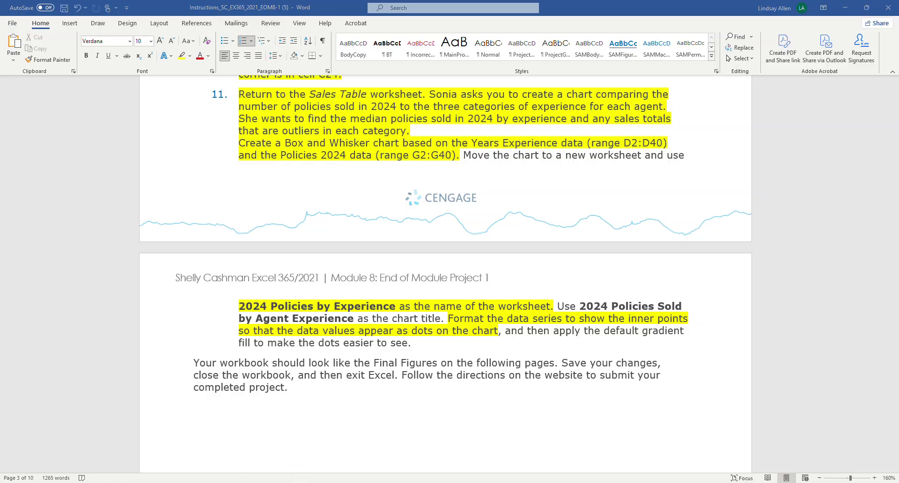
left_click(264, 482)
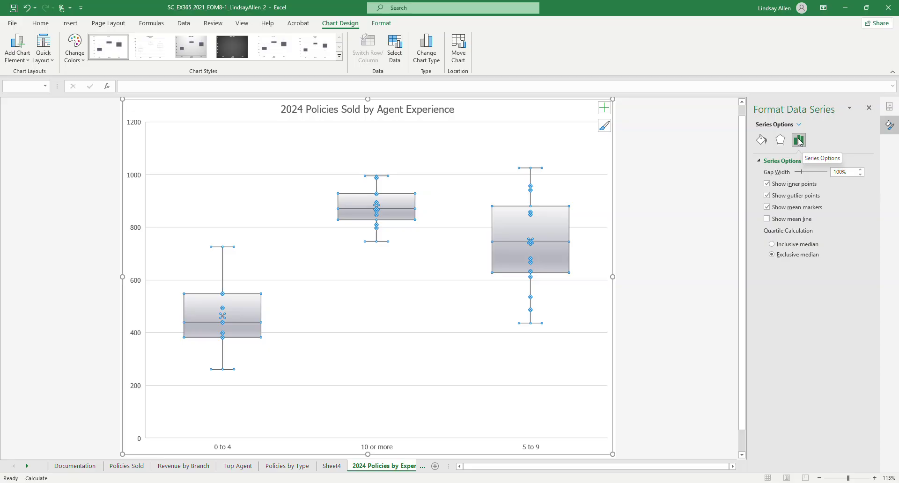
left_click(761, 141)
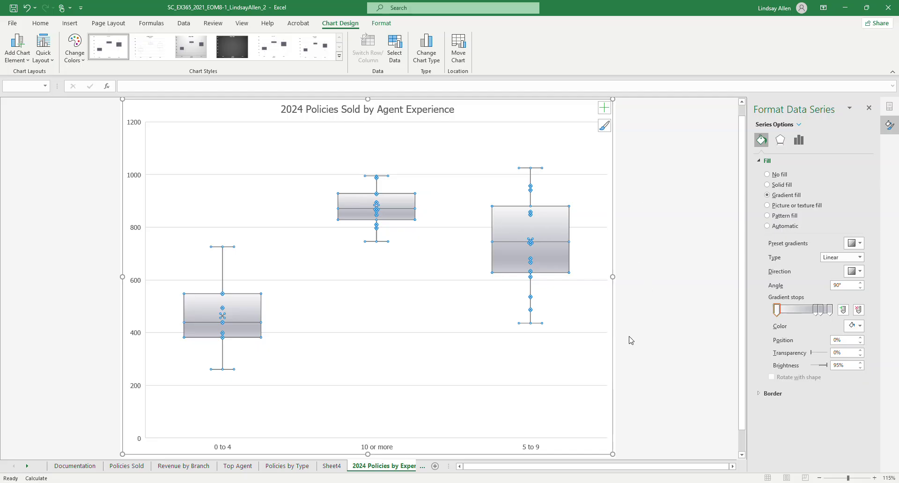
key("alt+Tab")
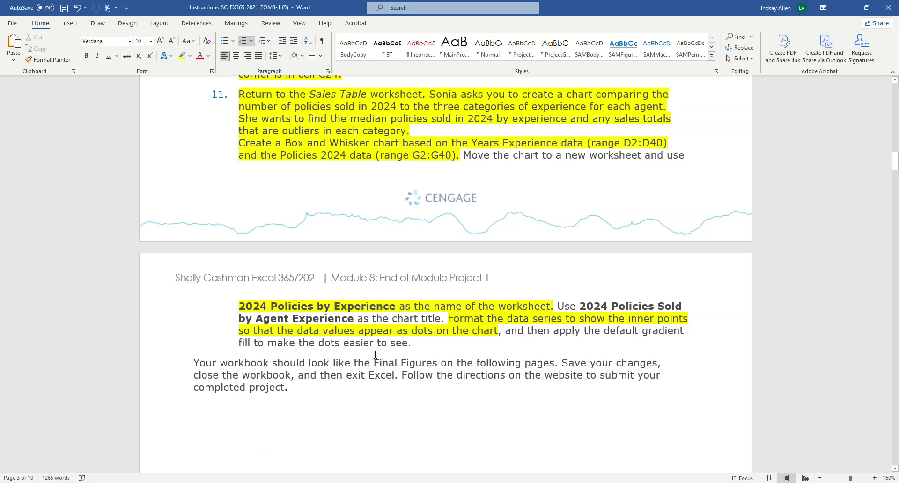
left_click(845, 8)
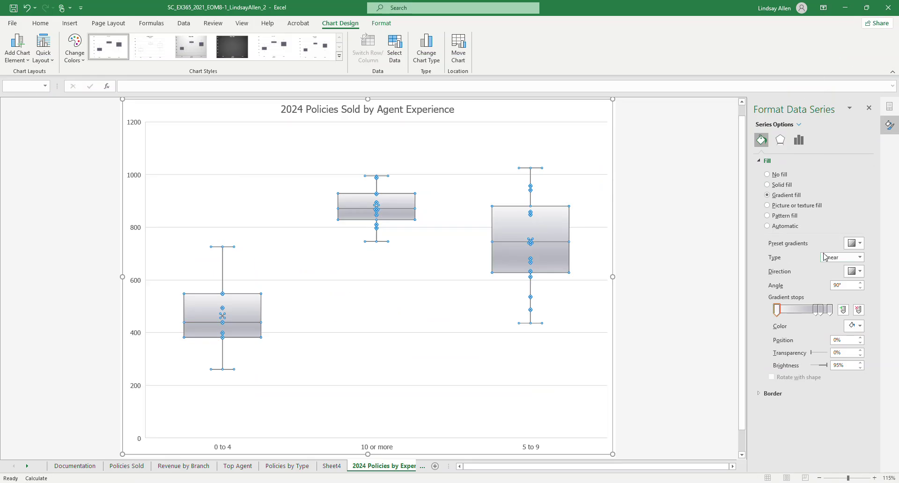
mouse_move(499, 258)
left_click(869, 109)
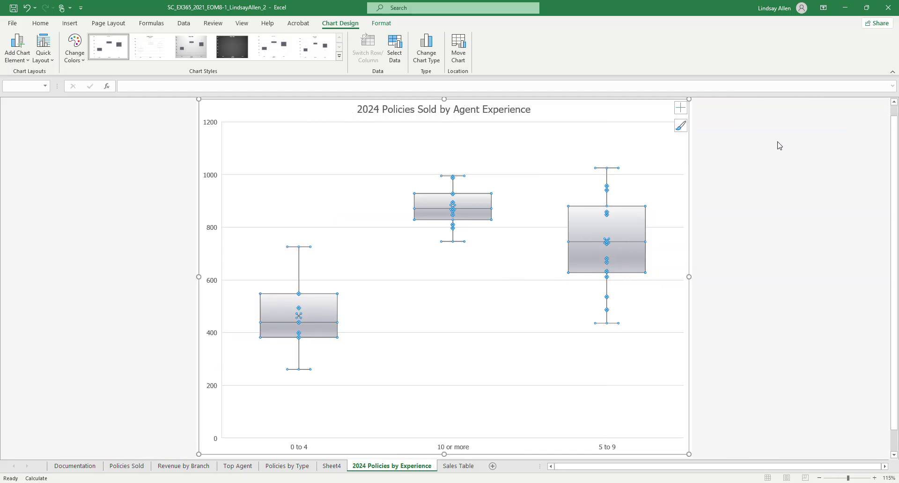
left_click(734, 229)
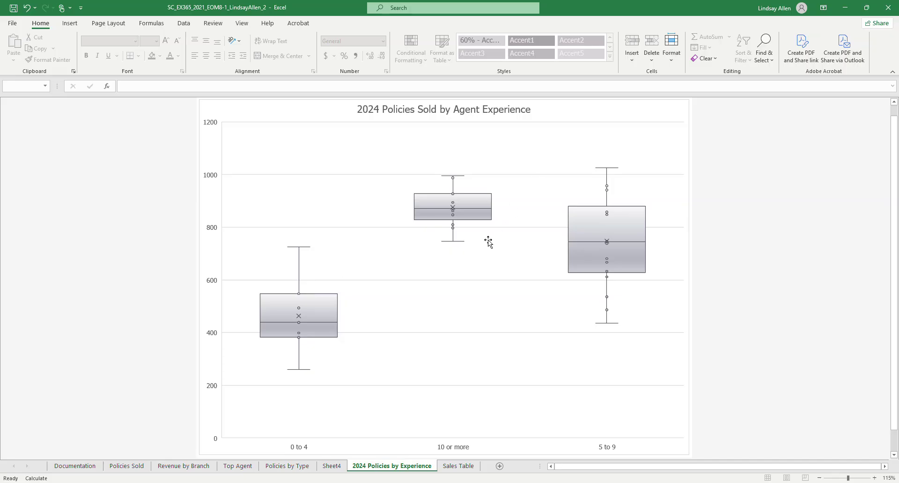
Switch to Word and highlight "and then apply the default gradient fill to make the dots easier to see." in yellow
left_click(285, 475)
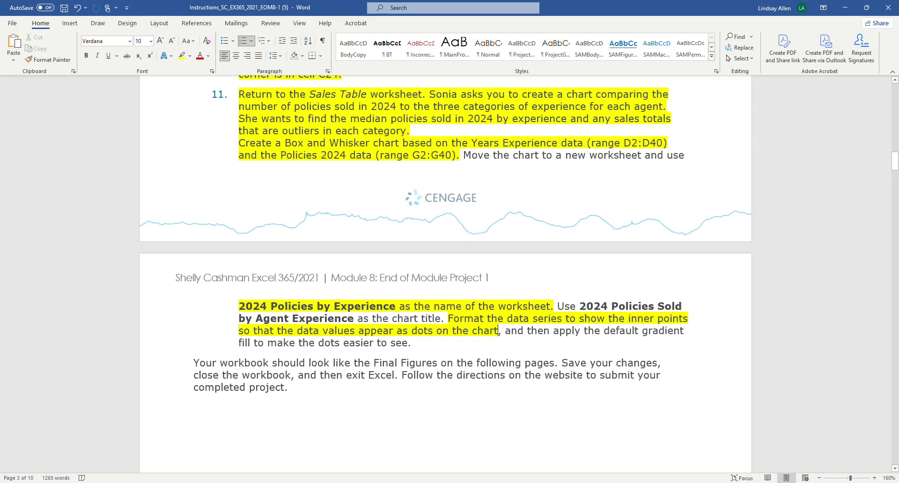
left_click_drag(508, 330, 531, 348)
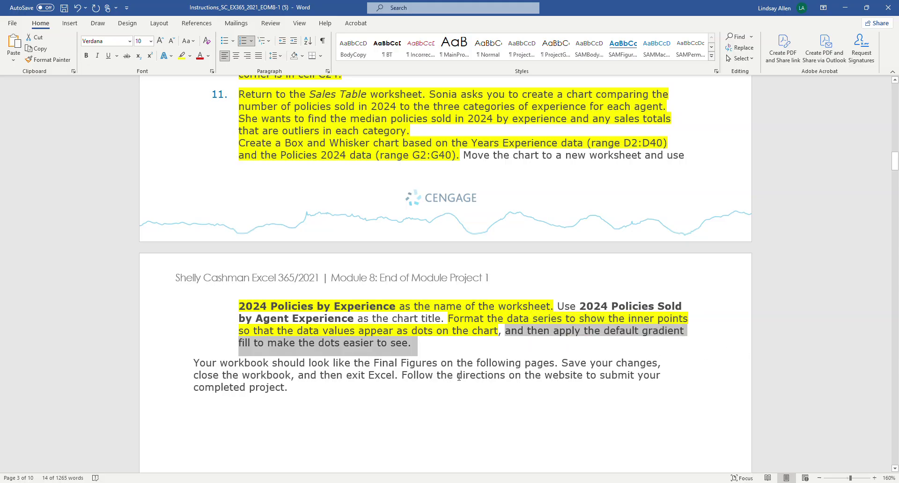
left_click(181, 55)
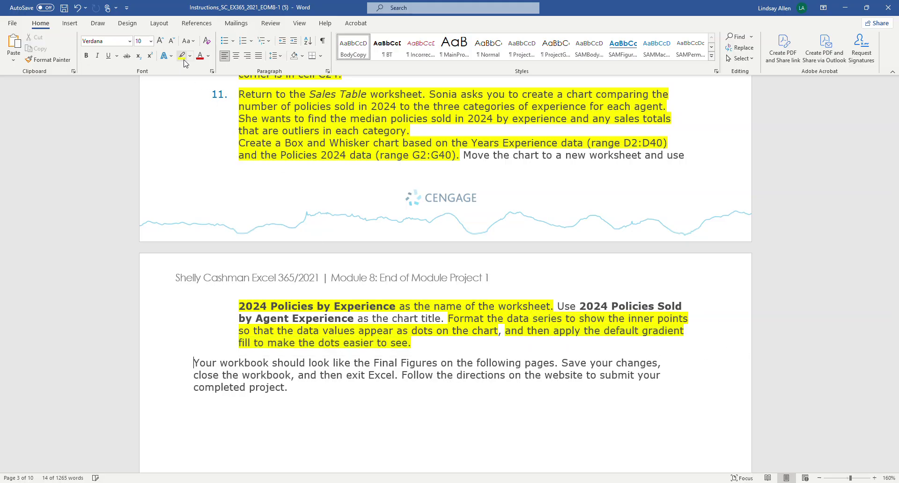
Compare Final Figure 1 in the Word instructions with the Policies Sold worksheet in Excel
scroll(369, 190, "down", 3)
scroll(348, 251, "down", 15)
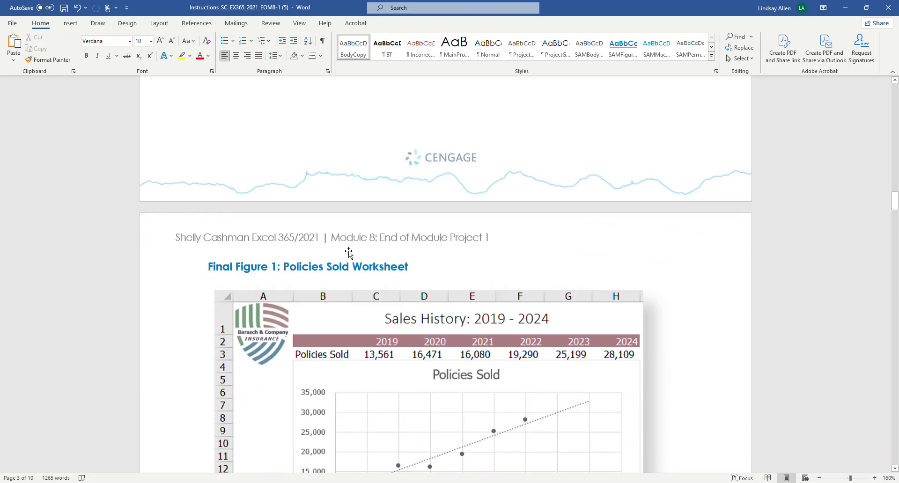
scroll(401, 253, "down", 1)
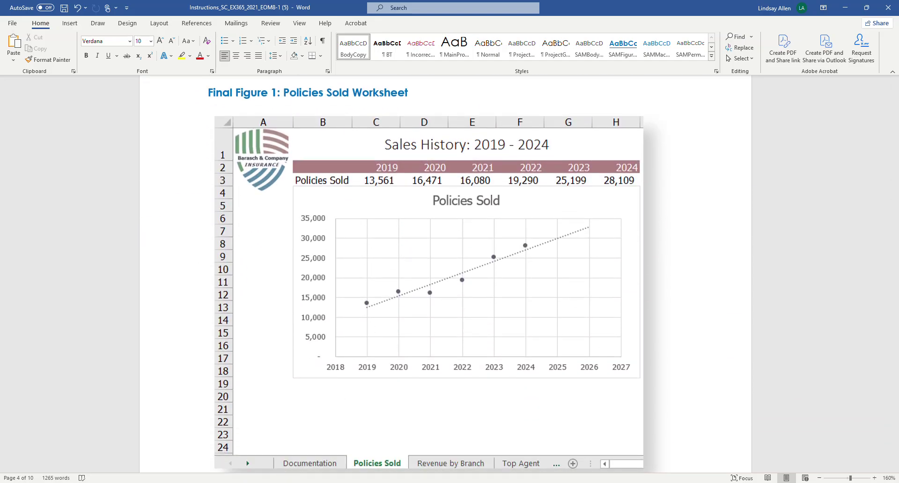
left_click(283, 481)
left_click(127, 466)
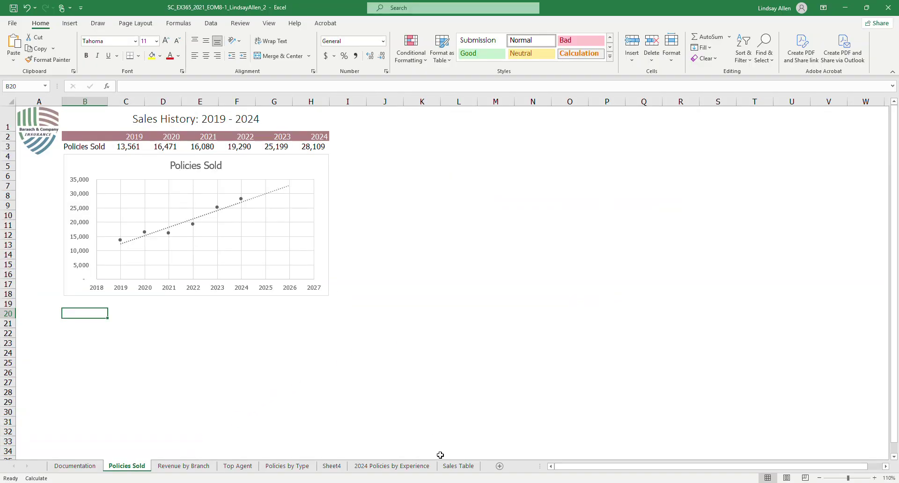
mouse_move(285, 482)
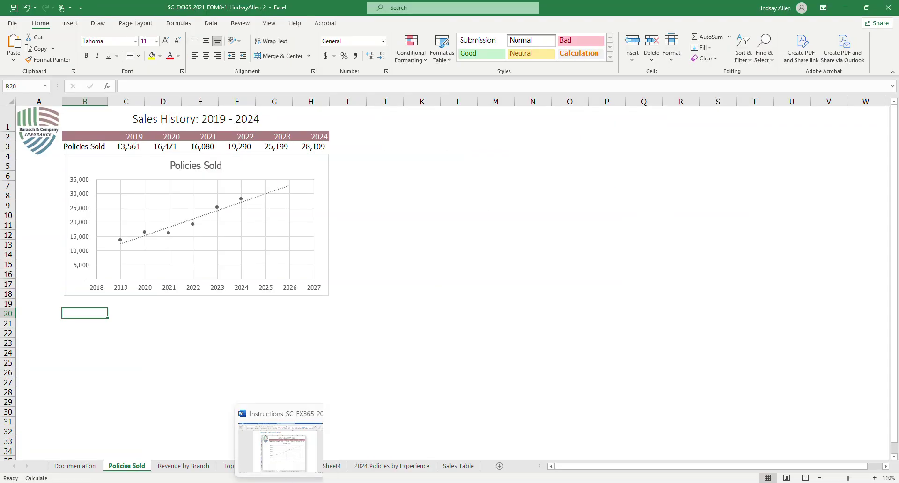
View the Revenue by Branch worksheet in Excel and compare it with Final Figure 2 in Word
left_click(183, 465)
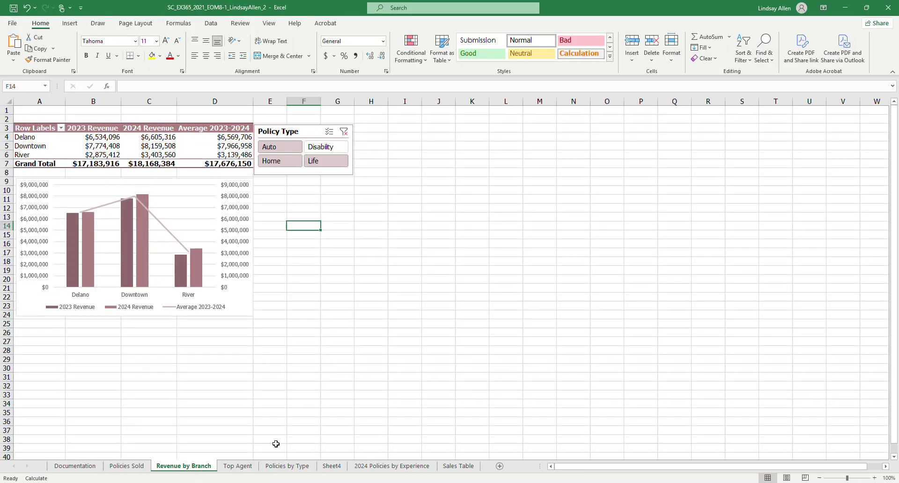
mouse_move(285, 482)
left_click(285, 463)
scroll(406, 281, "down", 10)
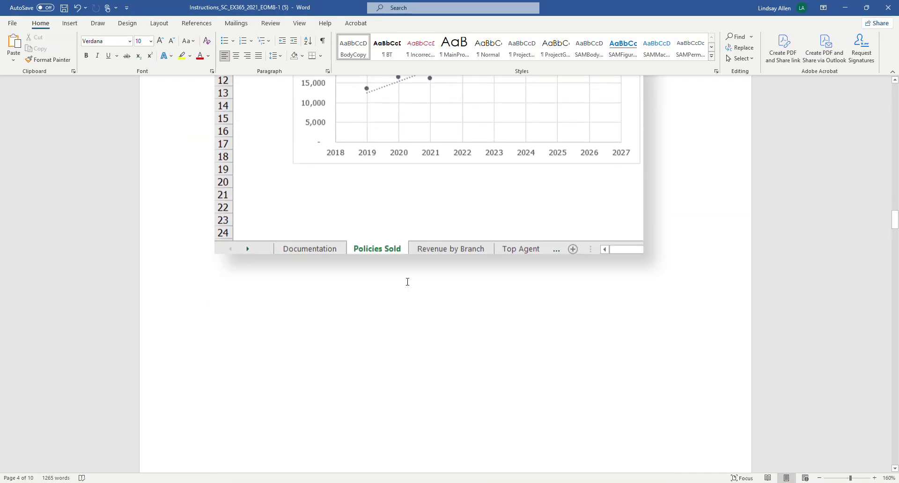
scroll(406, 281, "down", 6)
scroll(405, 281, "up", 1)
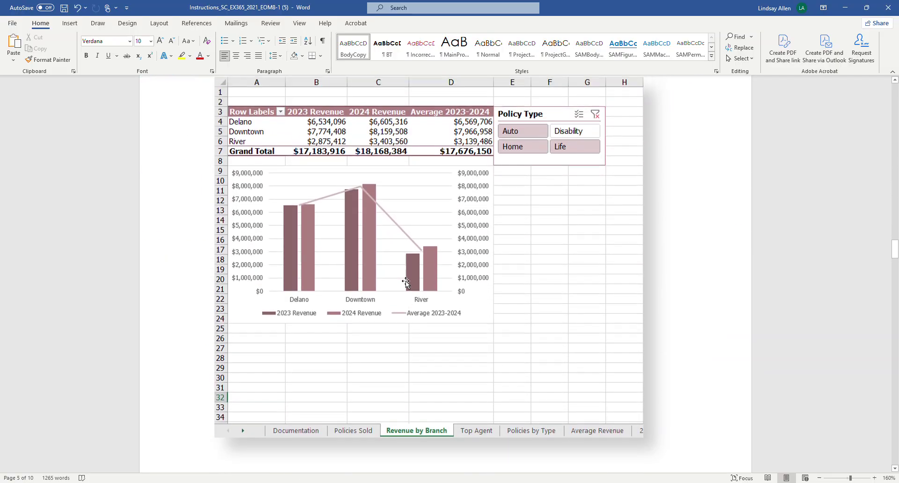
scroll(398, 258, "up", 2)
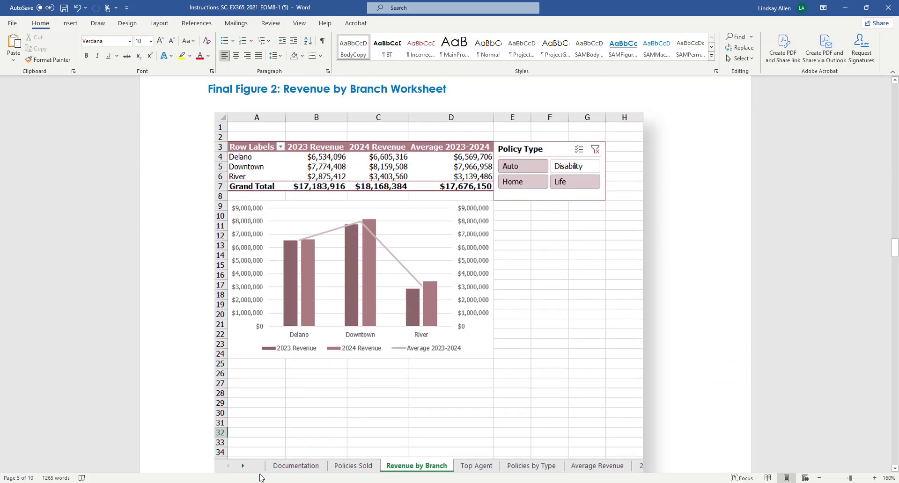
mouse_move(244, 482)
left_click(272, 462)
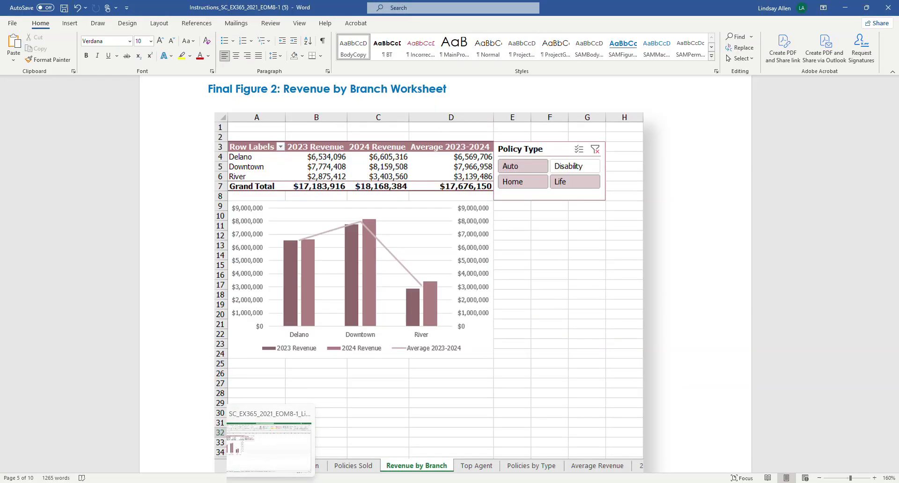
mouse_move(276, 456)
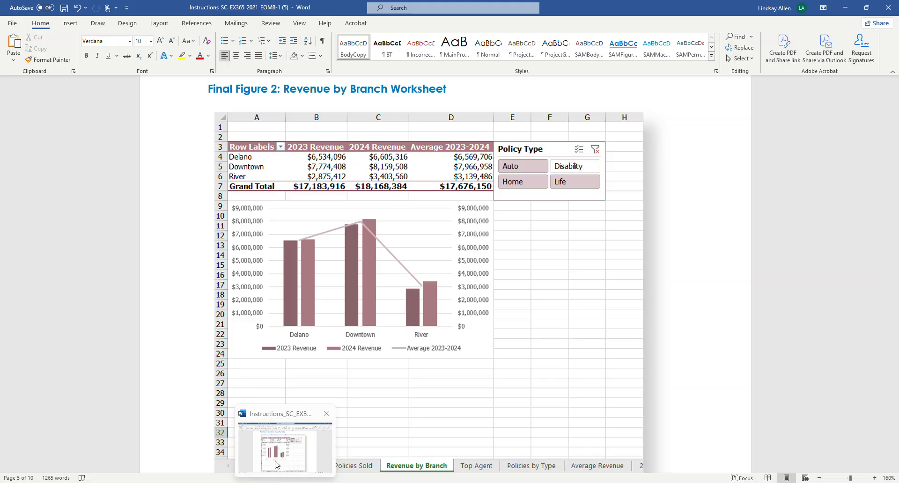
mouse_move(264, 479)
Find Final Figure 3 in Word and compare it with the Top Agent worksheet in Excel
scroll(655, 356, "down", 3)
left_click(605, 346)
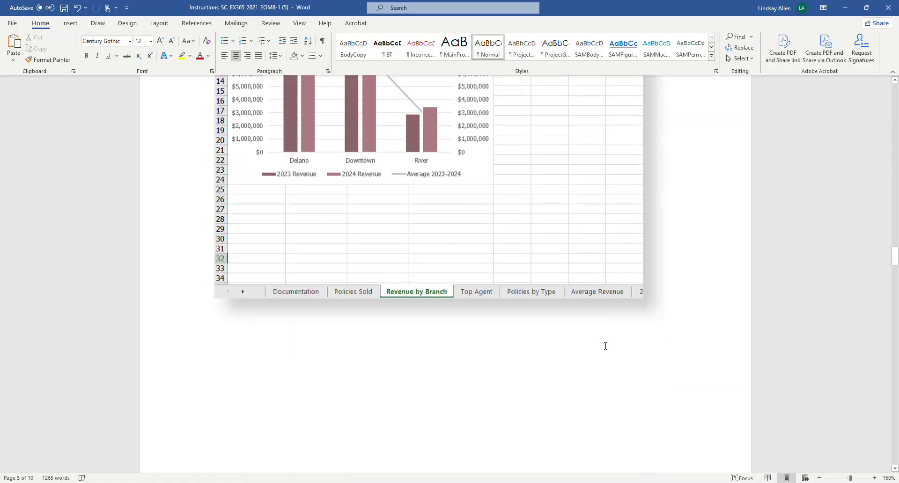
scroll(593, 345, "down", 10)
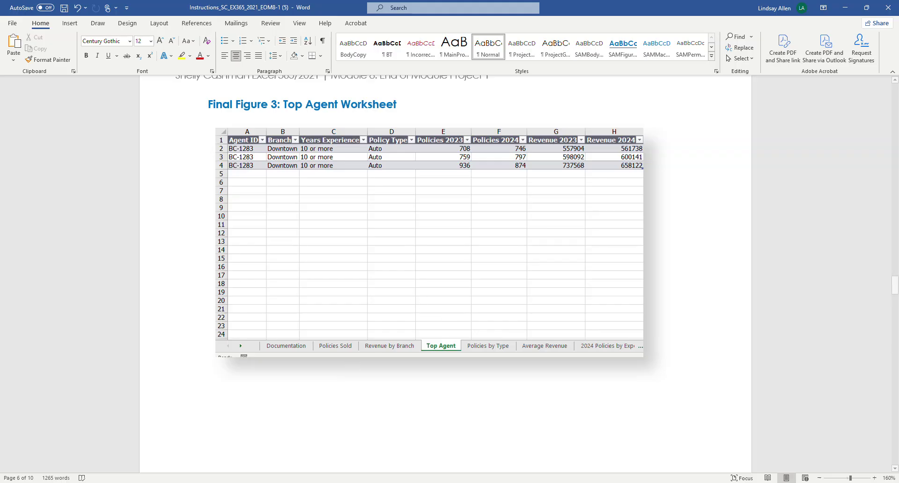
mouse_move(264, 482)
left_click(276, 468)
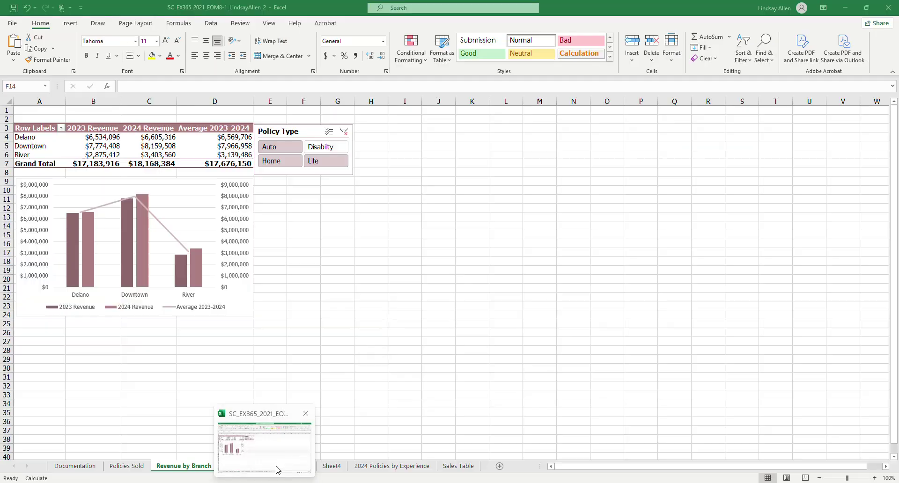
left_click(239, 467)
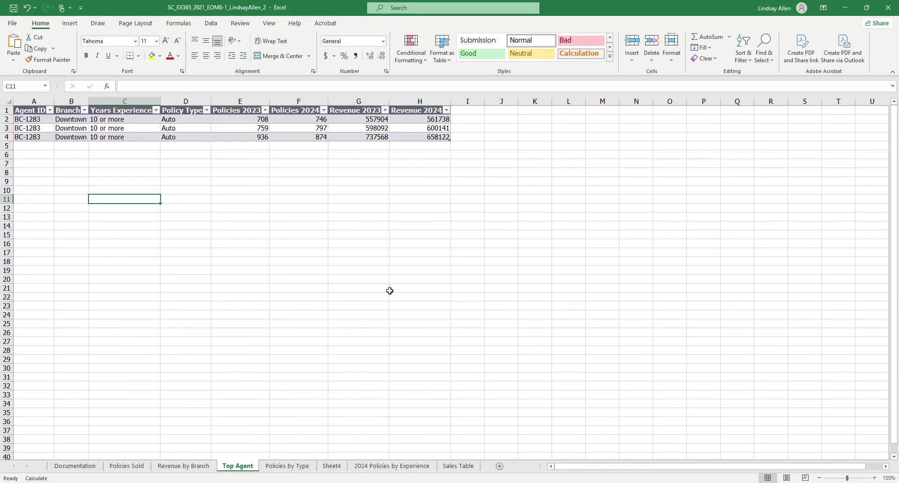
mouse_move(285, 482)
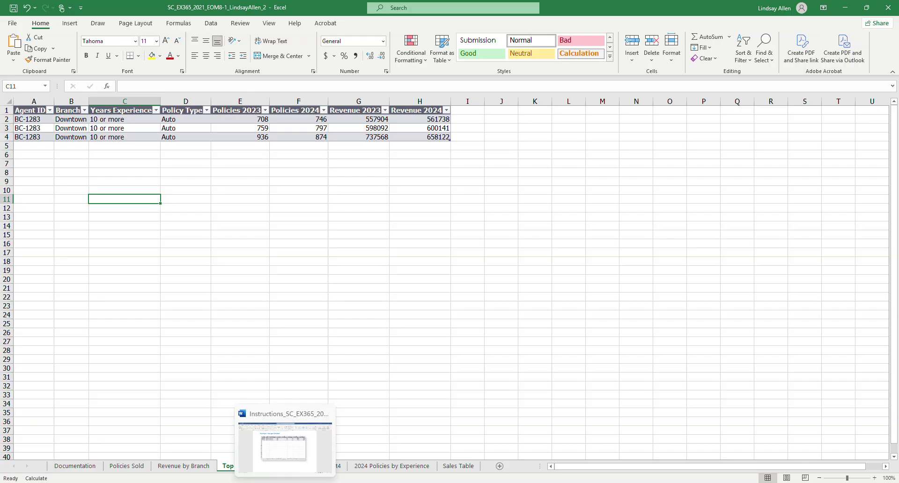
Return to Word for Final Figure 4 and compare it with the Policies by Type worksheet in Excel
left_click(285, 447)
left_click(285, 482)
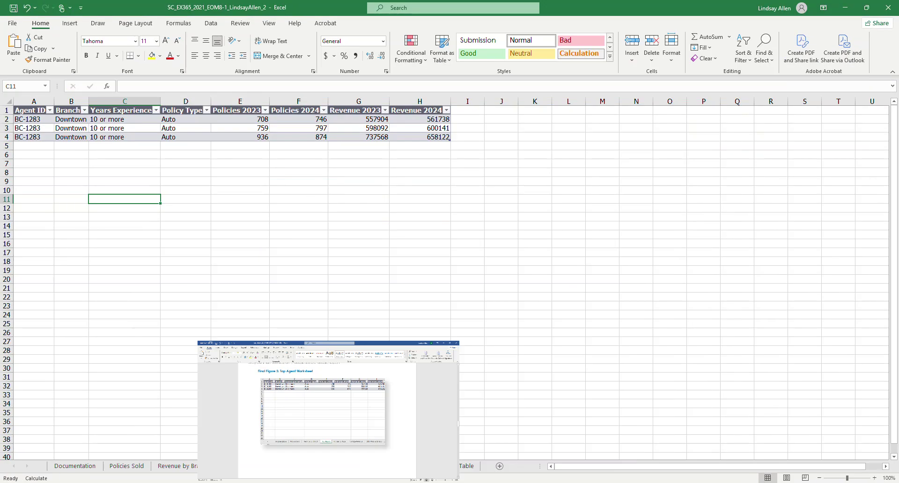
left_click(285, 482)
scroll(484, 243, "down", 12)
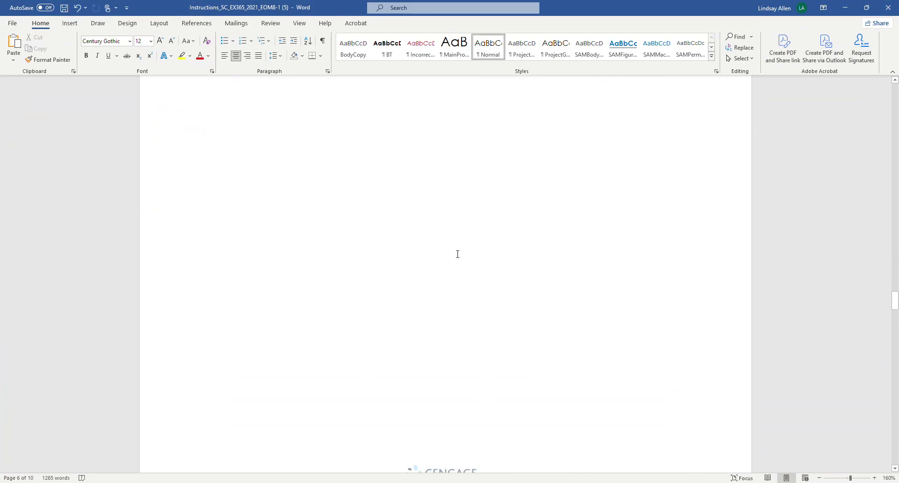
scroll(455, 253, "down", 1)
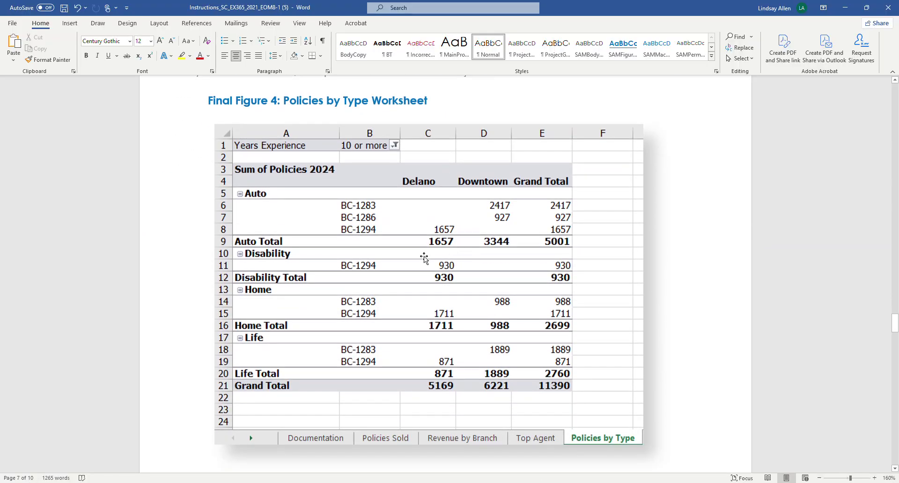
left_click(285, 482)
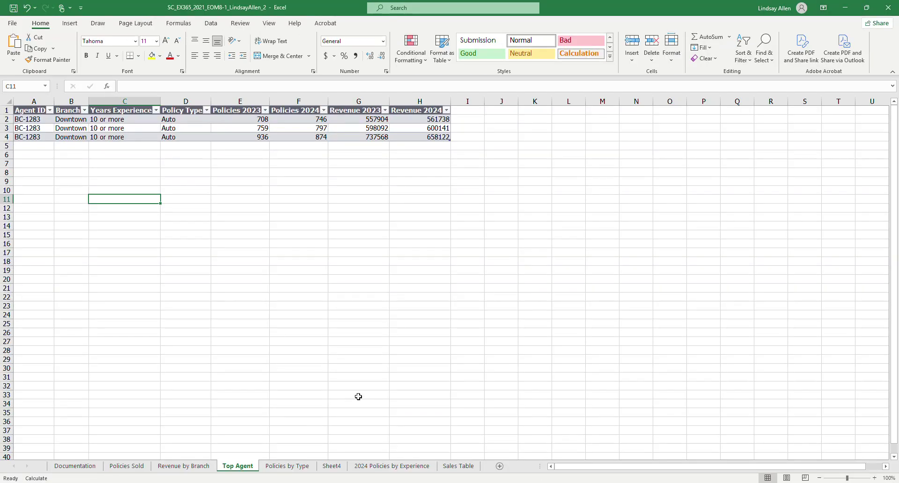
left_click(287, 466)
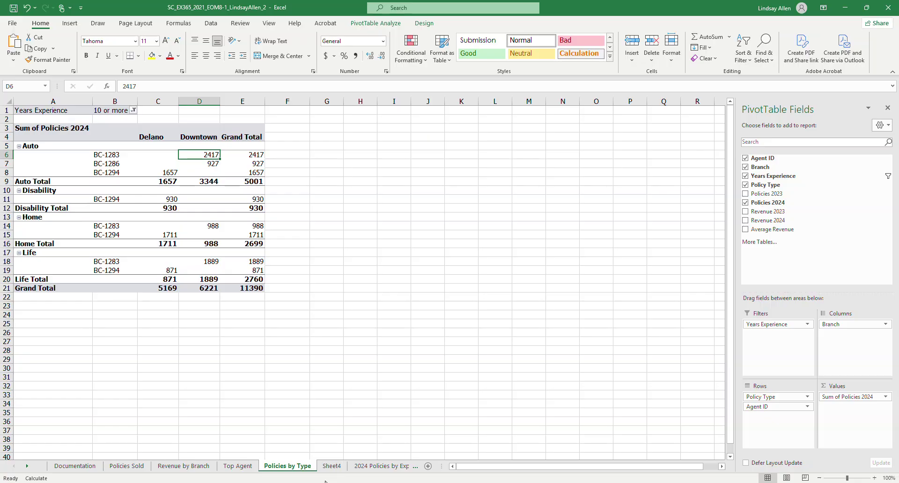
Find Final Figure 5 in the Word instructions and view the corresponding Sheet4 worksheet in Excel
left_click(288, 460)
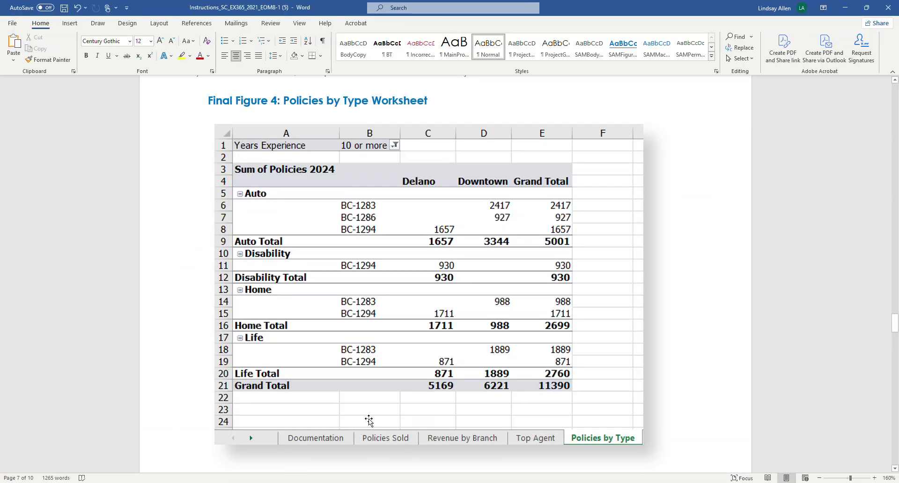
scroll(727, 351, "down", 12)
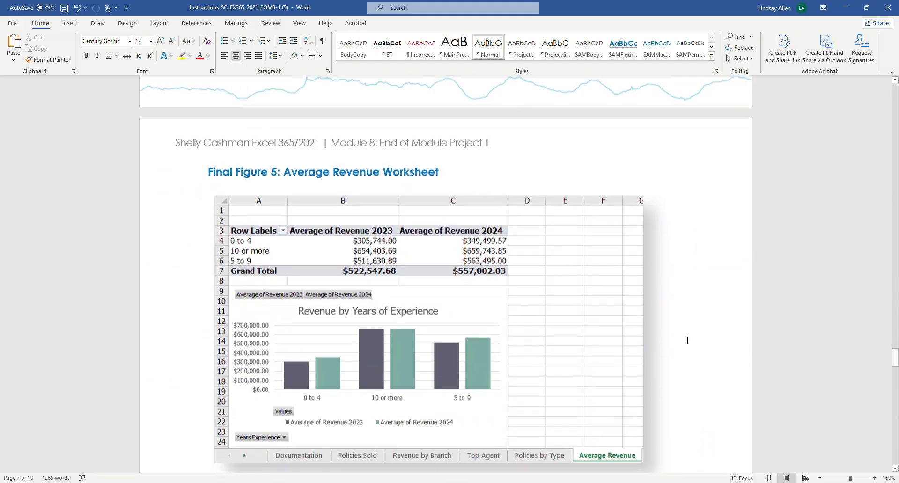
scroll(687, 341, "down", 1)
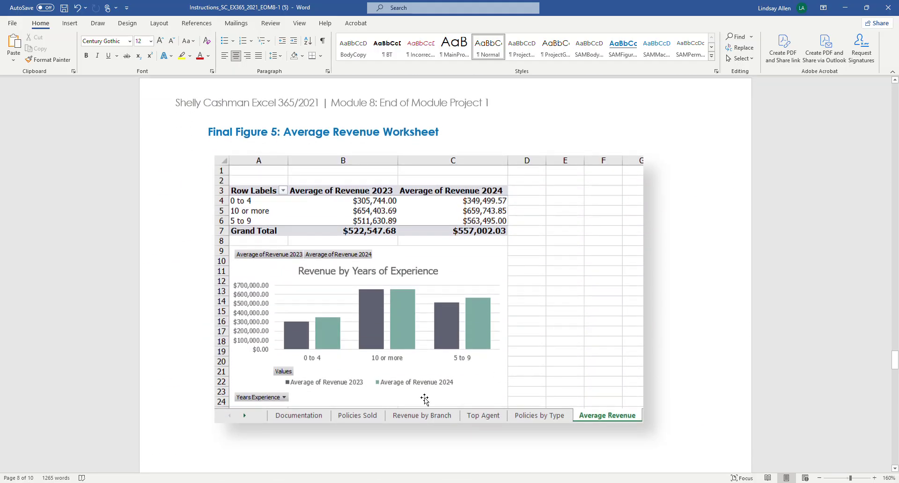
mouse_move(265, 482)
left_click(276, 466)
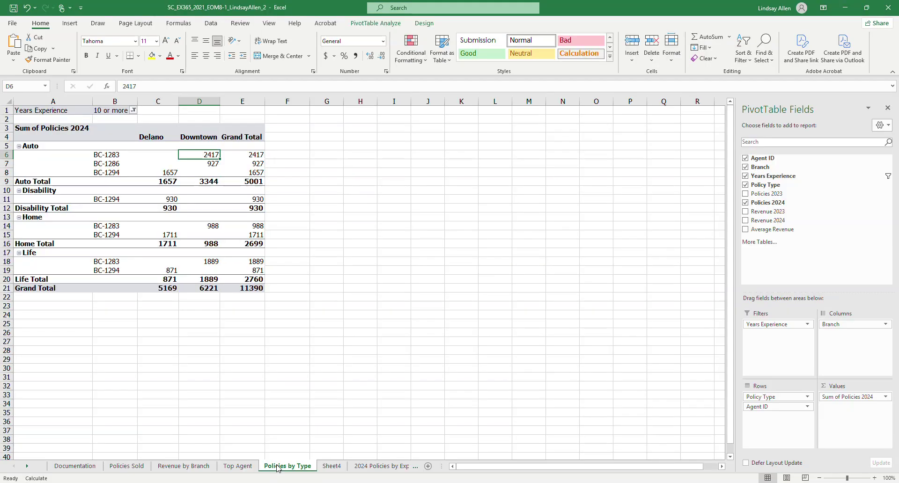
left_click(331, 465)
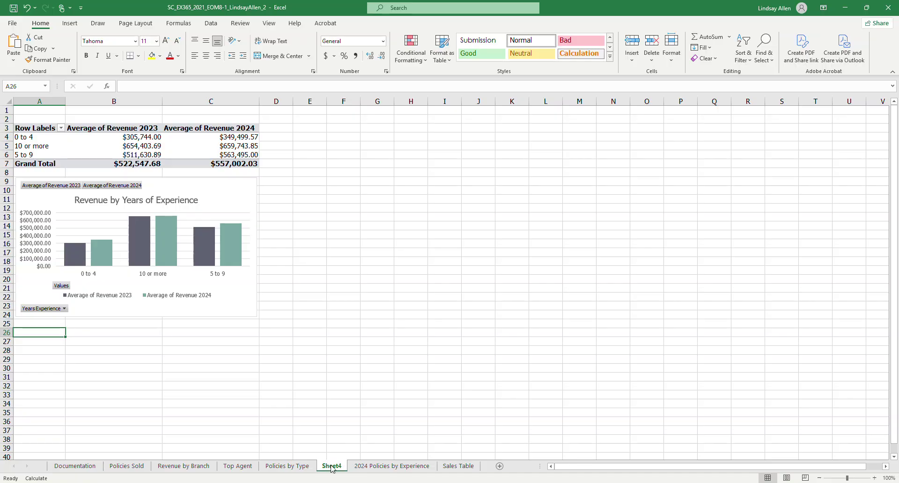
Rename the Sheet4 worksheet as Average Revenue
double_click(331, 465)
type("Av")
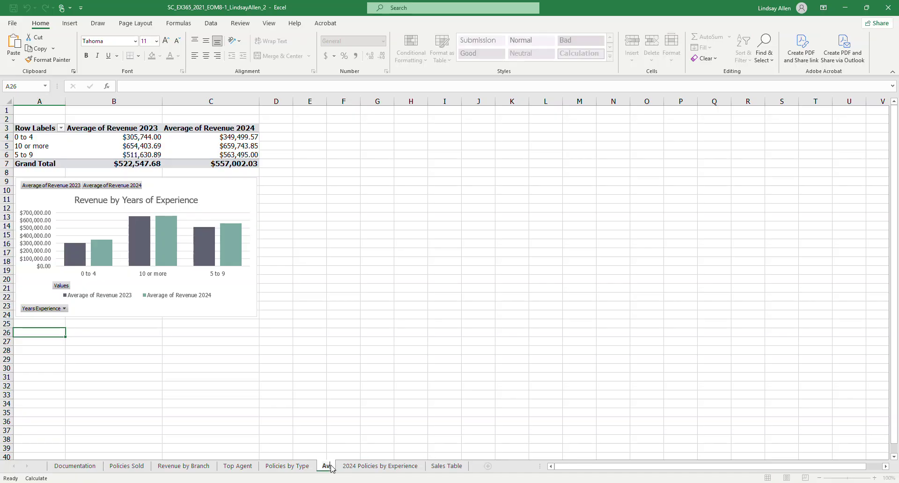
type("erage Revenue Wor")
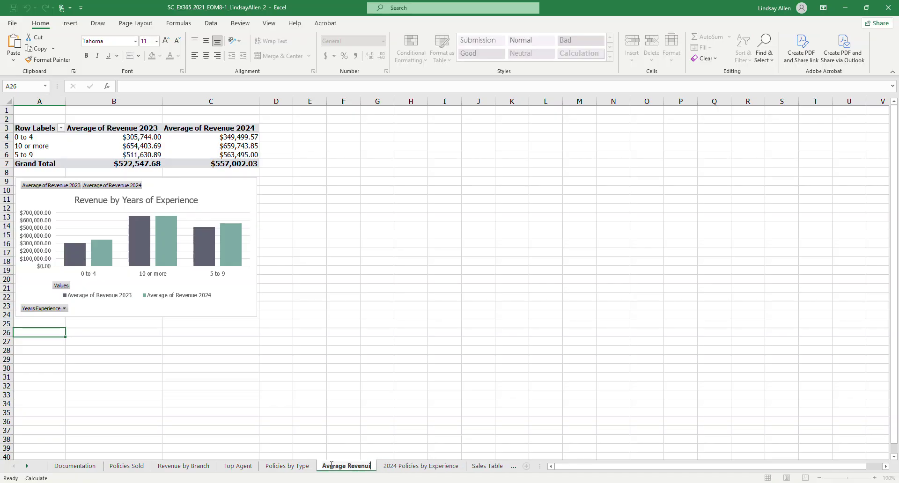
key("BackSpace")
key("BackSpace")
key("BackSpace")
key("BackSpace")
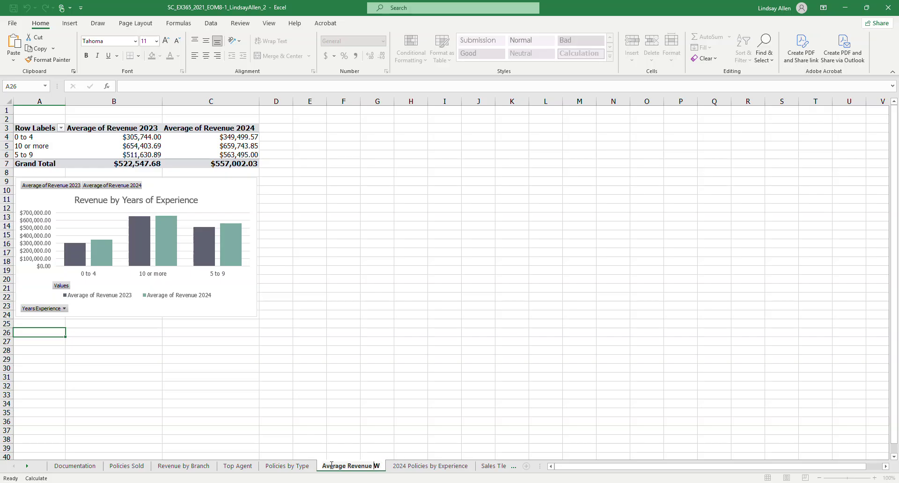
left_click(431, 358)
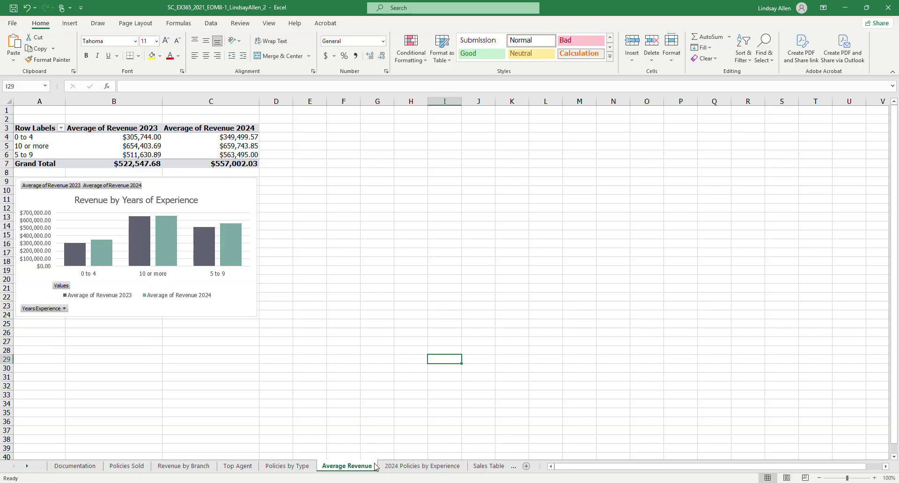
Compare the Average Revenue worksheet with Final Figure 5 in Word, and find Final Figure 6 in the instructions
key("alt+Tab")
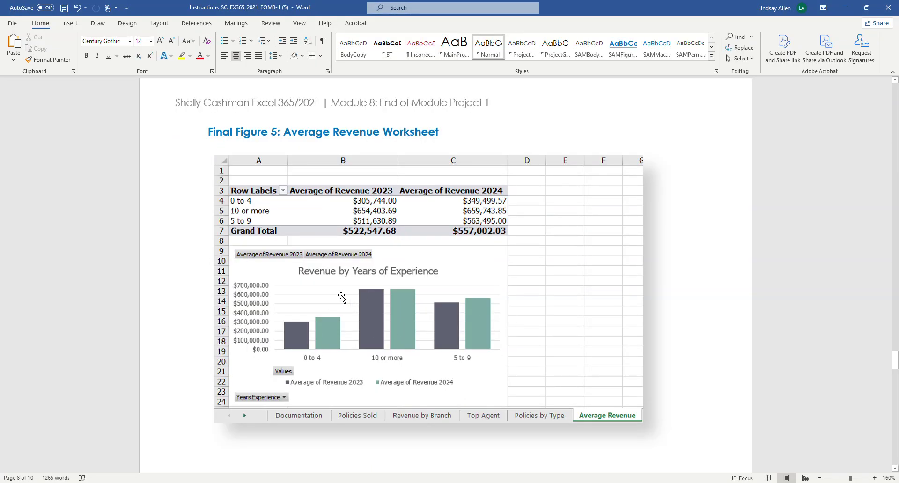
key("alt+Tab")
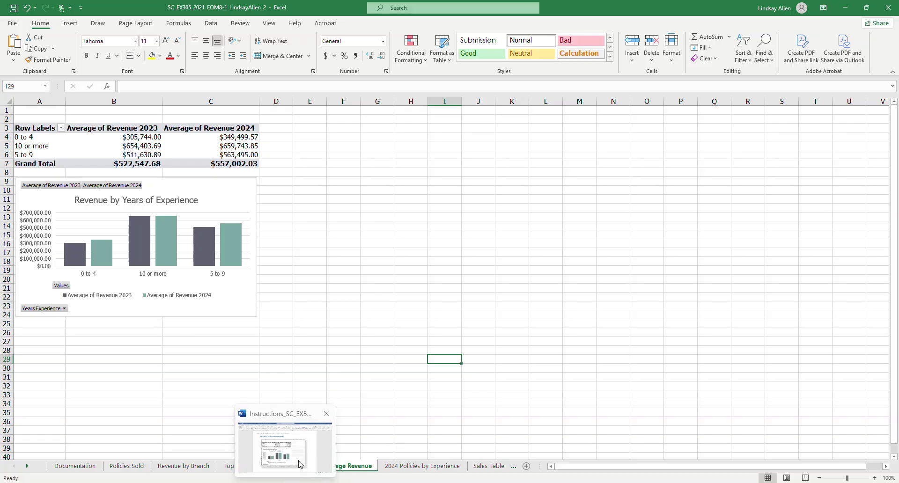
left_click(301, 458)
scroll(396, 264, "down", 15)
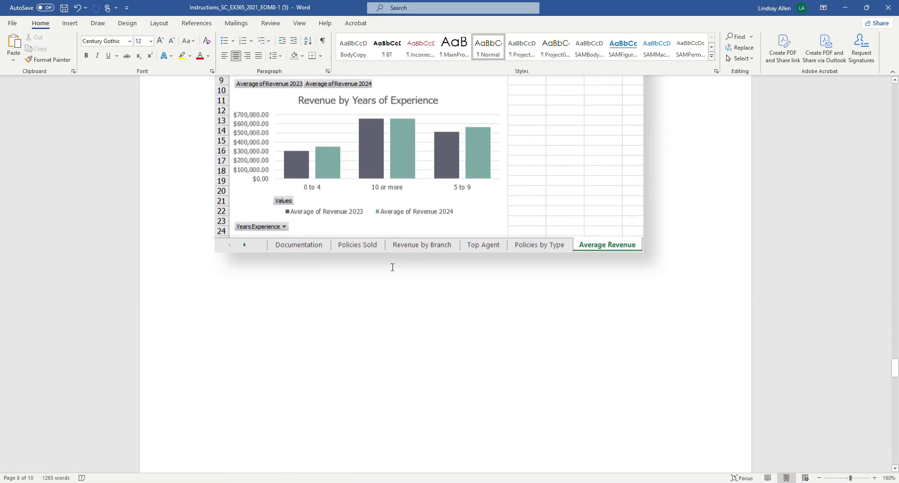
scroll(377, 280, "down", 1)
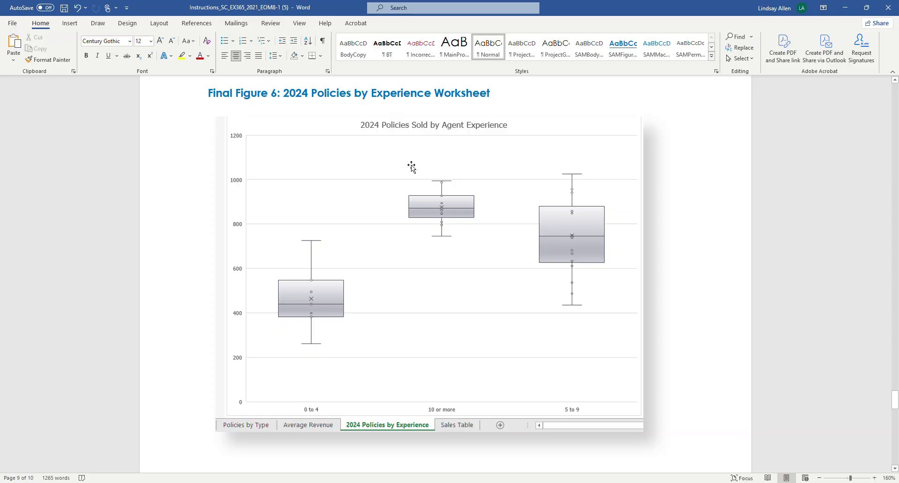
View the 2024 Policies by Experience chart sheet in Excel and compare it with Final Figure 6 in Word
mouse_move(264, 482)
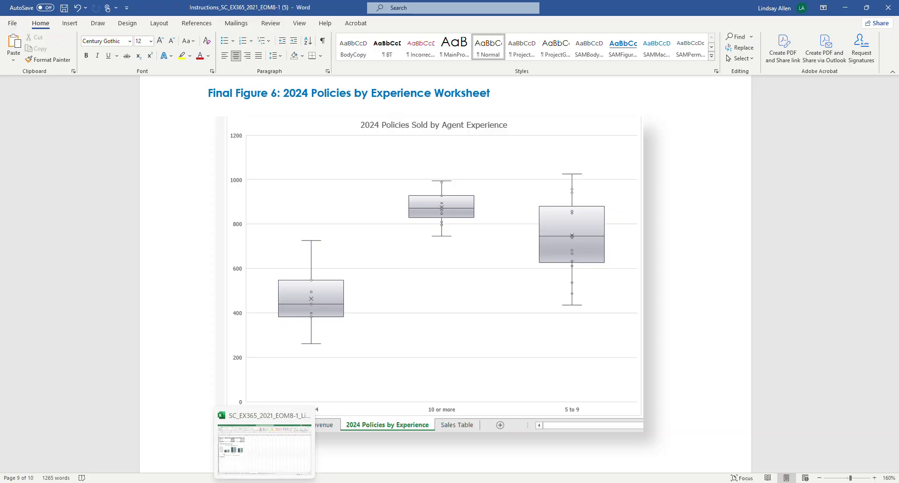
left_click(265, 469)
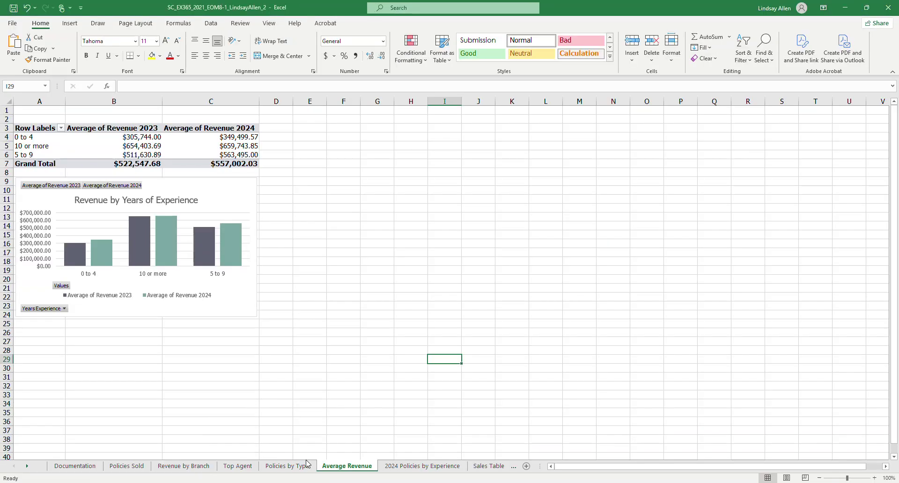
left_click(420, 466)
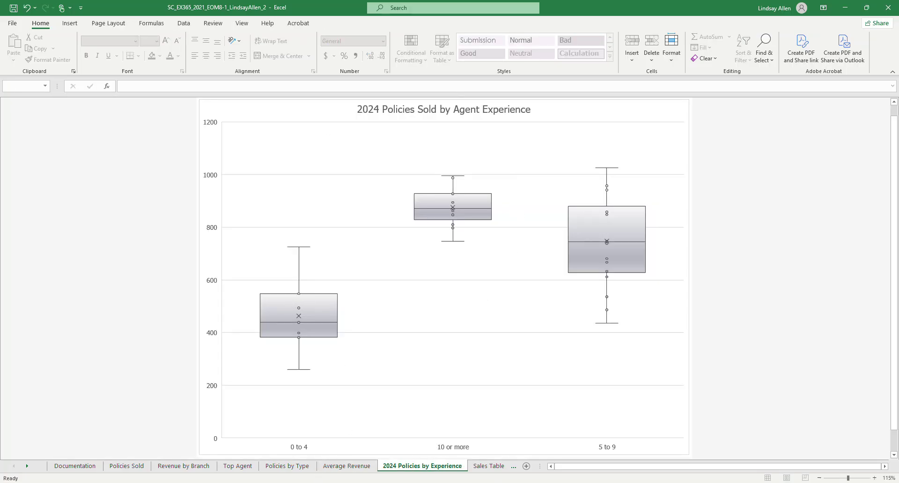
key("alt+Tab")
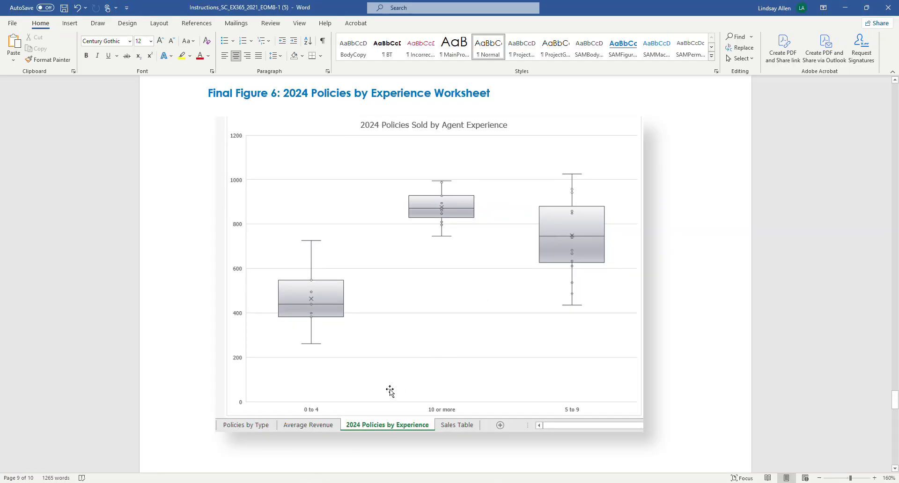
key("alt+Tab")
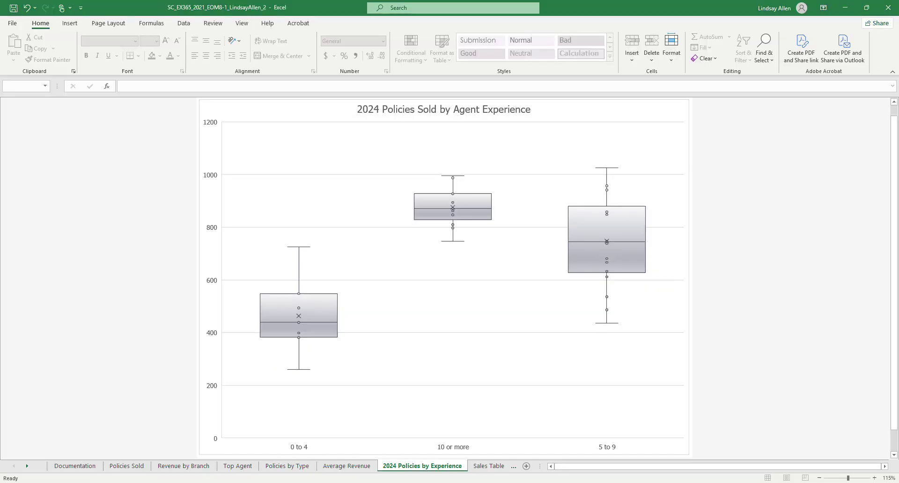
Look past Final Figure 6 in the Word instructions and view the Sales Table worksheet in Excel
key("alt+Tab")
scroll(361, 375, "down", 7)
scroll(357, 376, "down", 2)
key("alt+Tab")
left_click(479, 466)
left_click(482, 190)
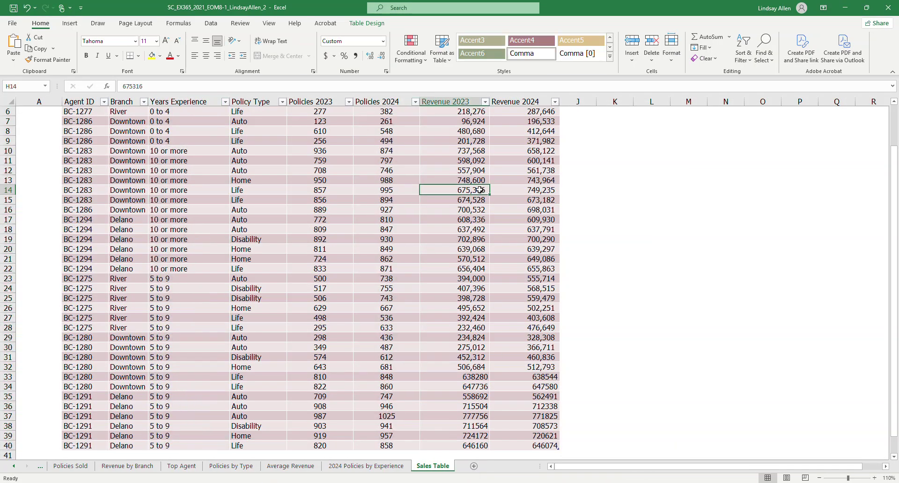